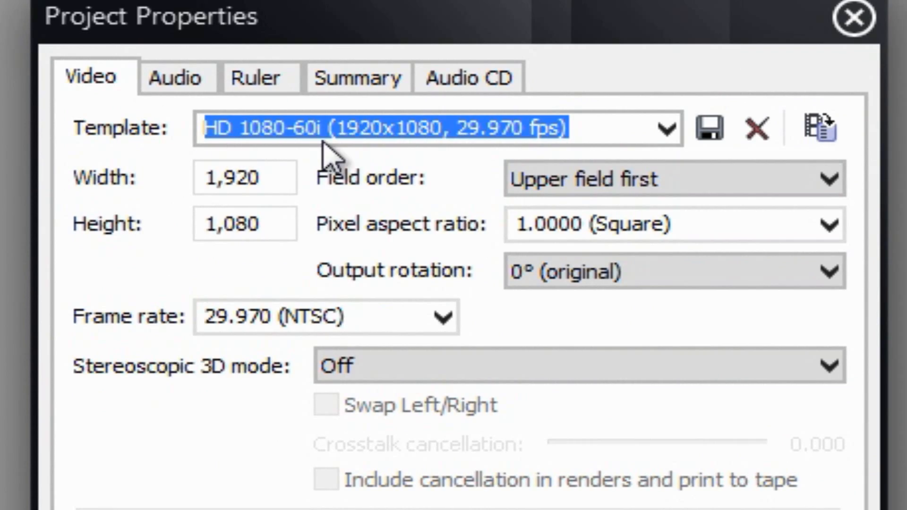
Set the project's video template to HD 1080-24p (1920x1080, 23.976 fps).
click(667, 127)
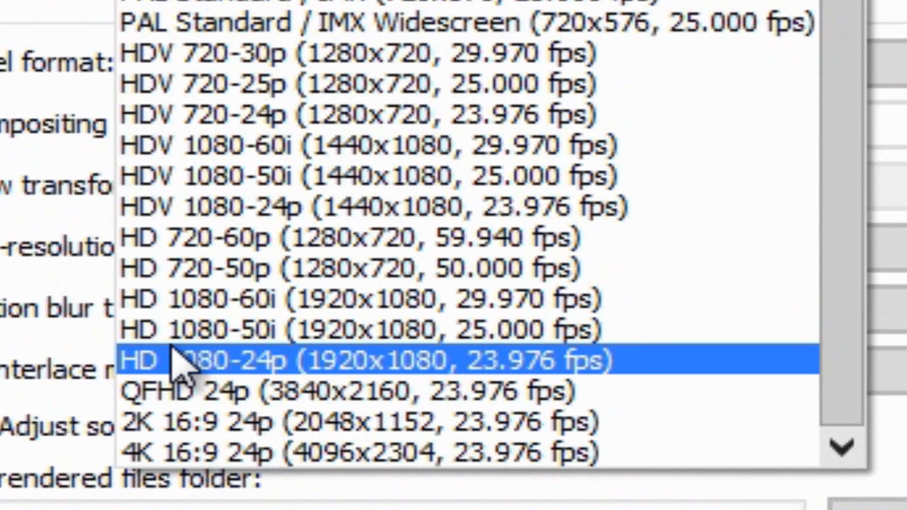
click(522, 360)
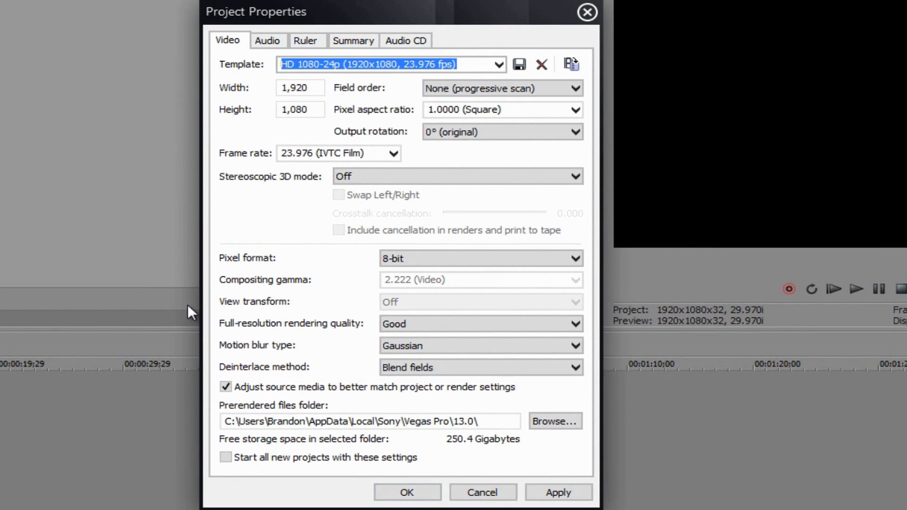
click(498, 65)
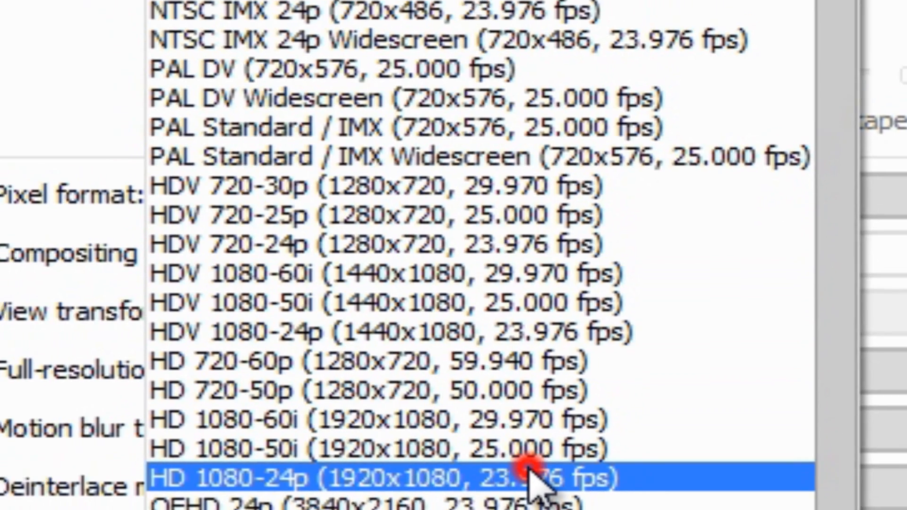
click(515, 486)
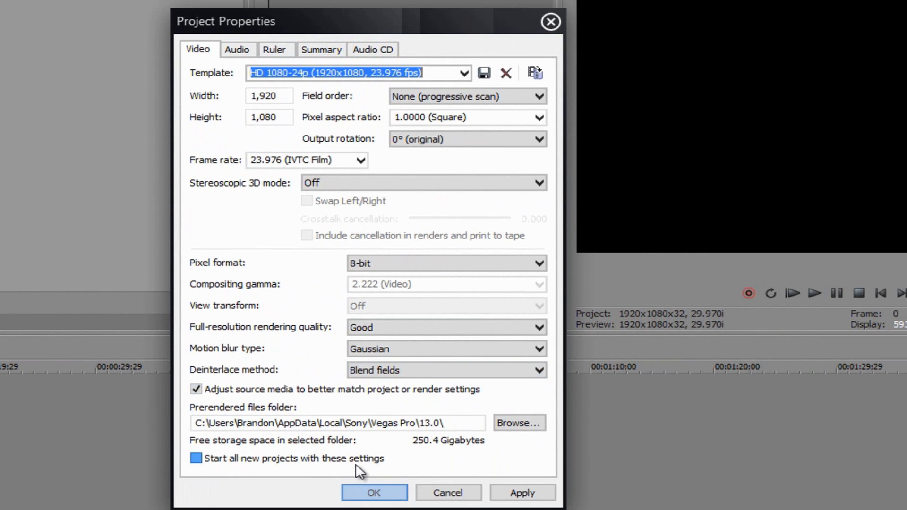
Set the full-resolution rendering quality to Best, keeping the 8-bit pixel format and square pixels, and apply the project properties.
click(375, 328)
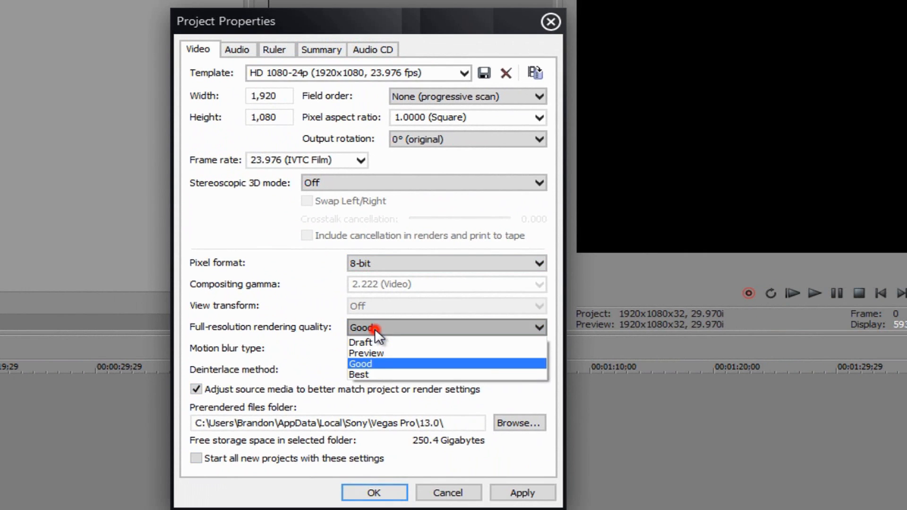
click(386, 375)
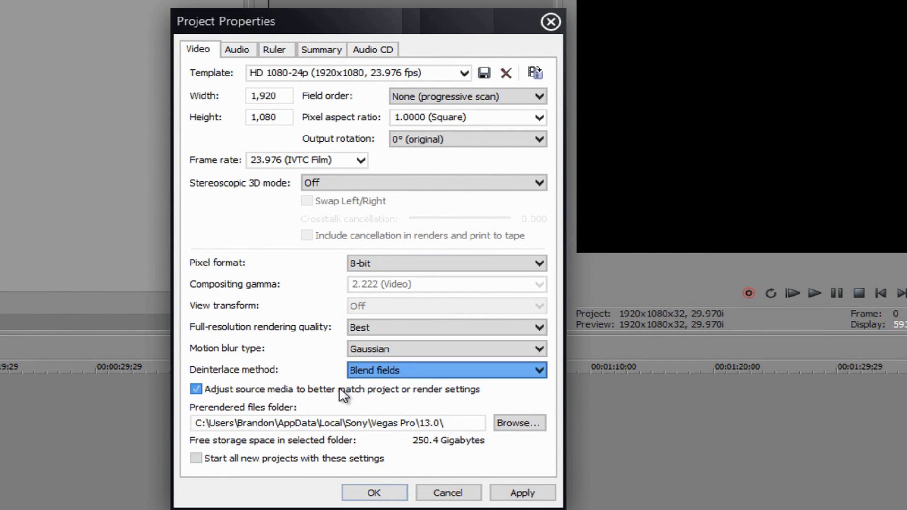
click(367, 261)
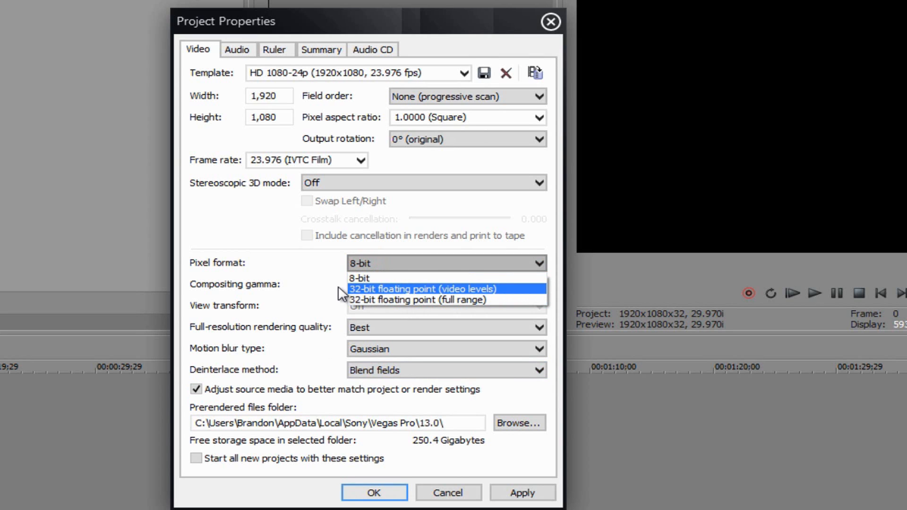
click(285, 276)
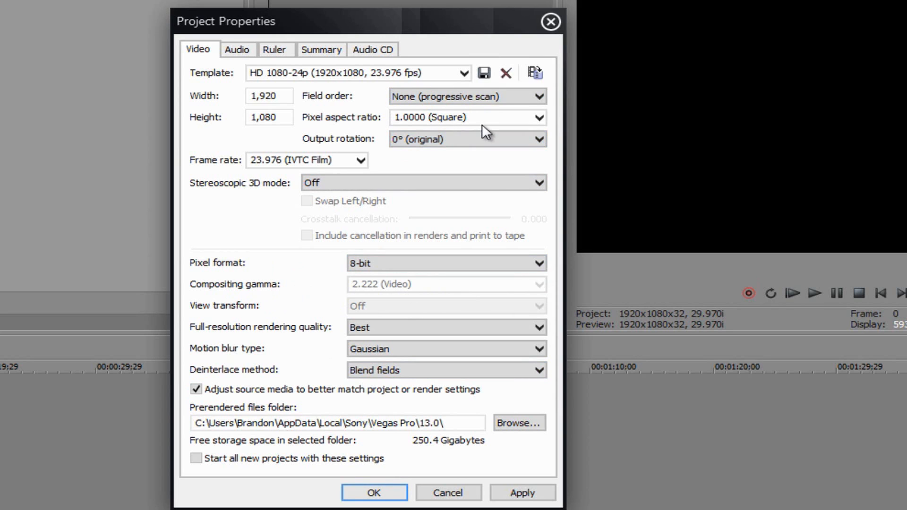
click(539, 117)
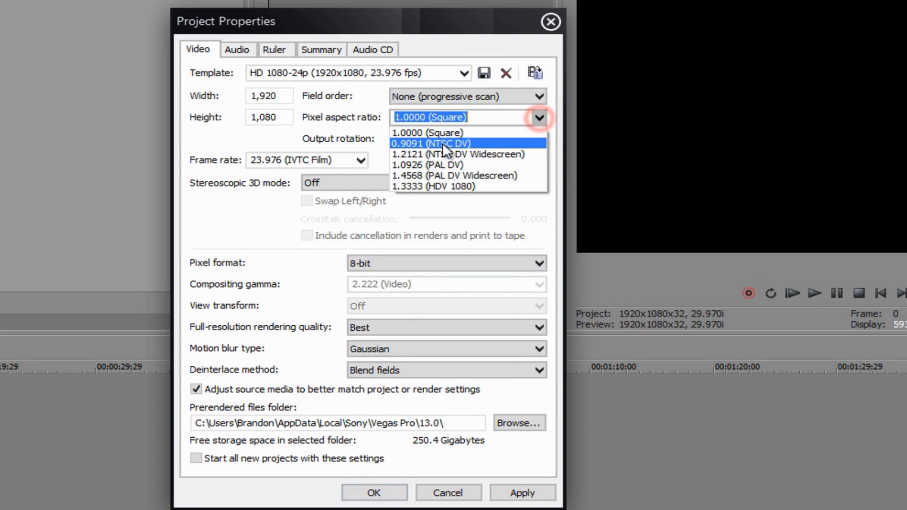
click(338, 131)
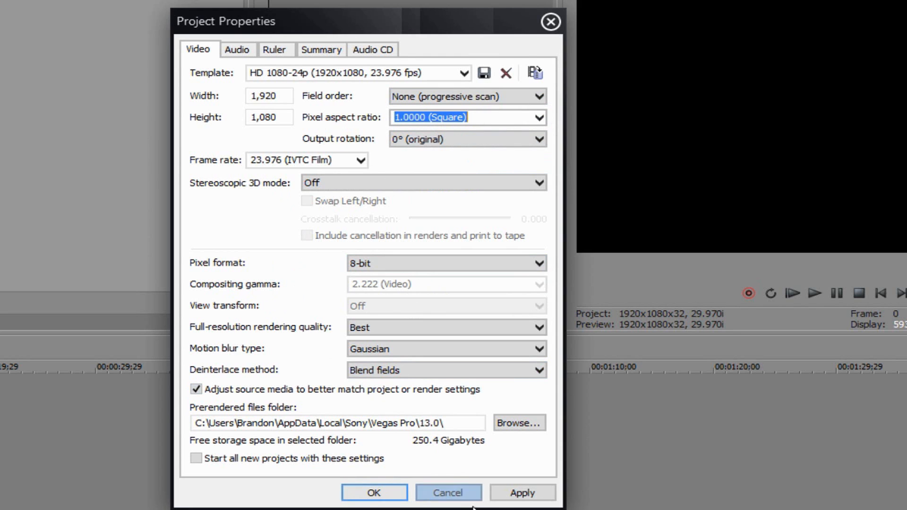
click(537, 494)
click(379, 492)
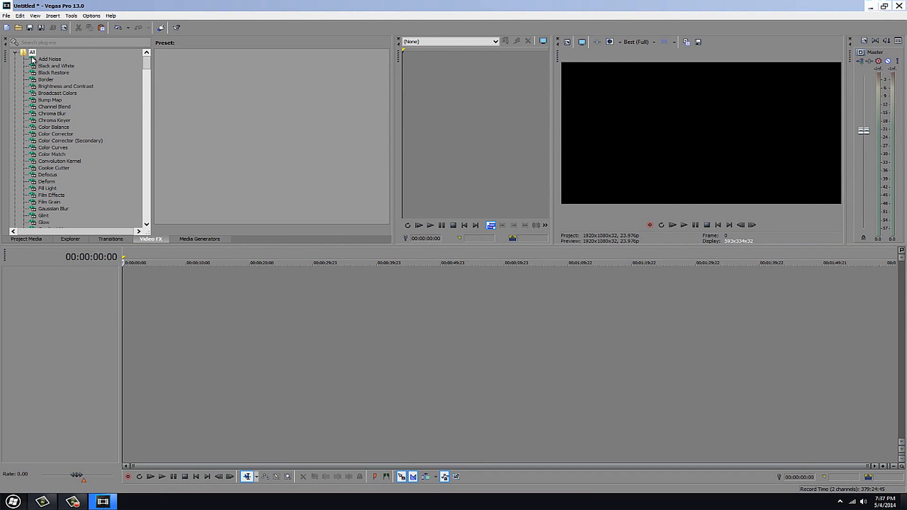
Import the clip SC1ATK2.mov from the elephants folder on MY PASSPORT (G:) into the project media.
click(5, 16)
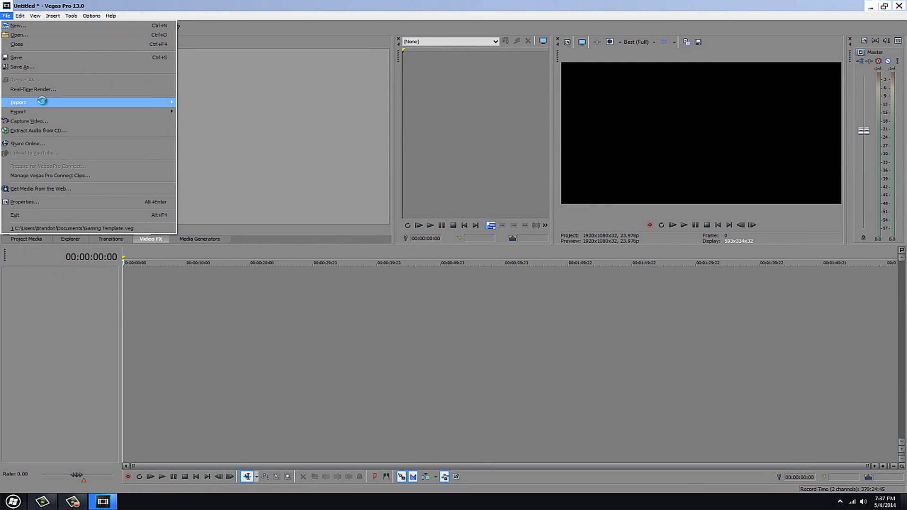
mouse_move(42, 102)
click(206, 103)
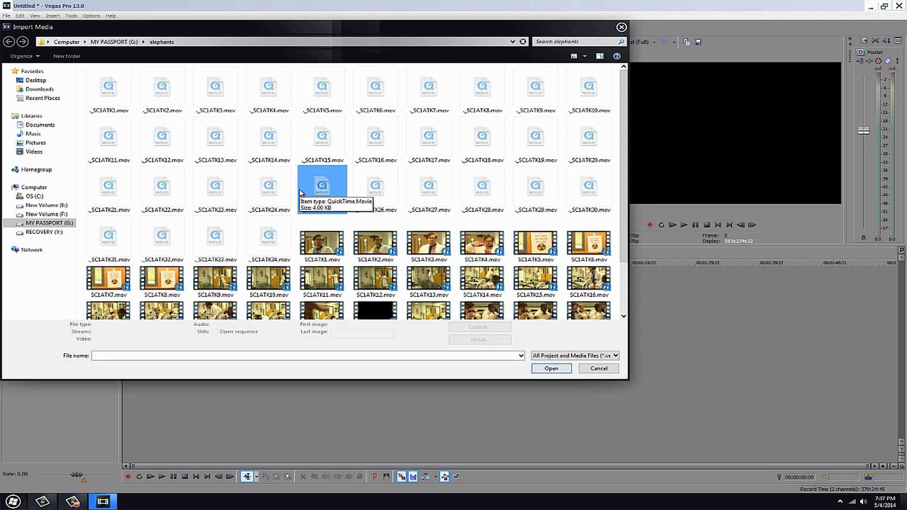
scroll(620, 177, down, 2)
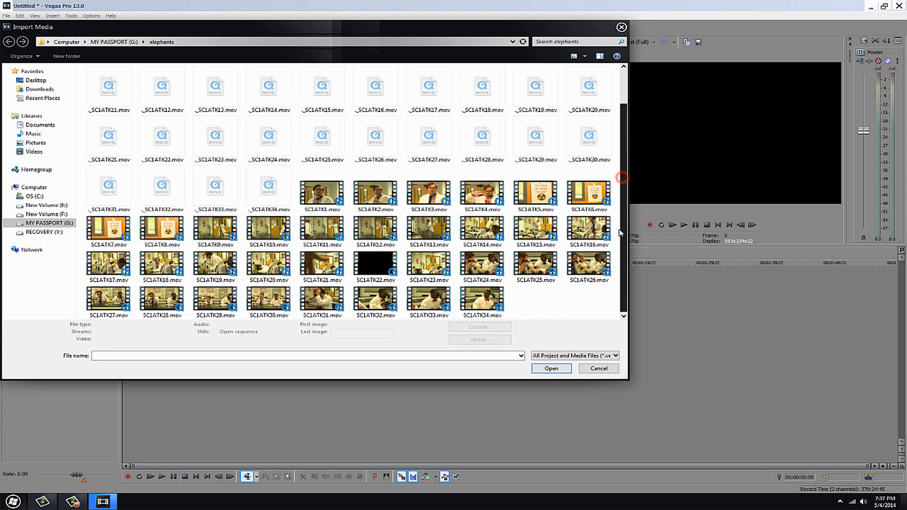
scroll(620, 158, up, 2)
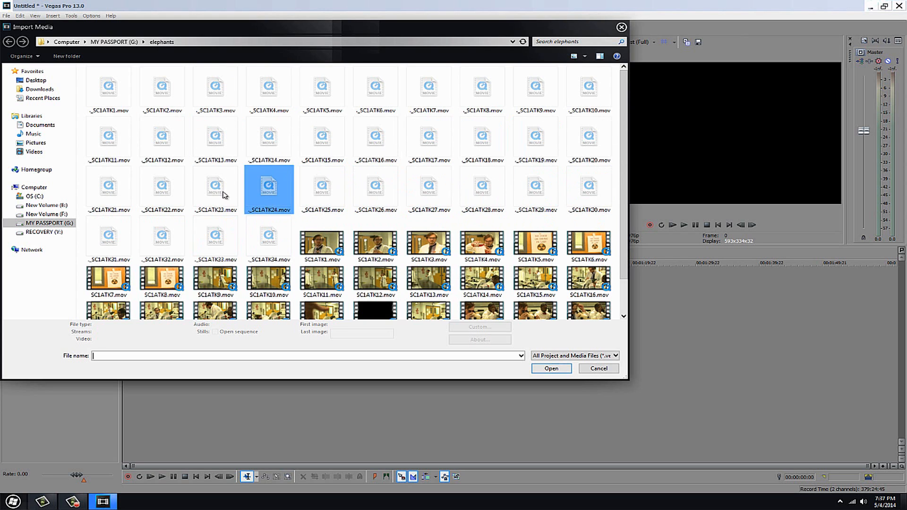
drag(622, 184, 612, 240)
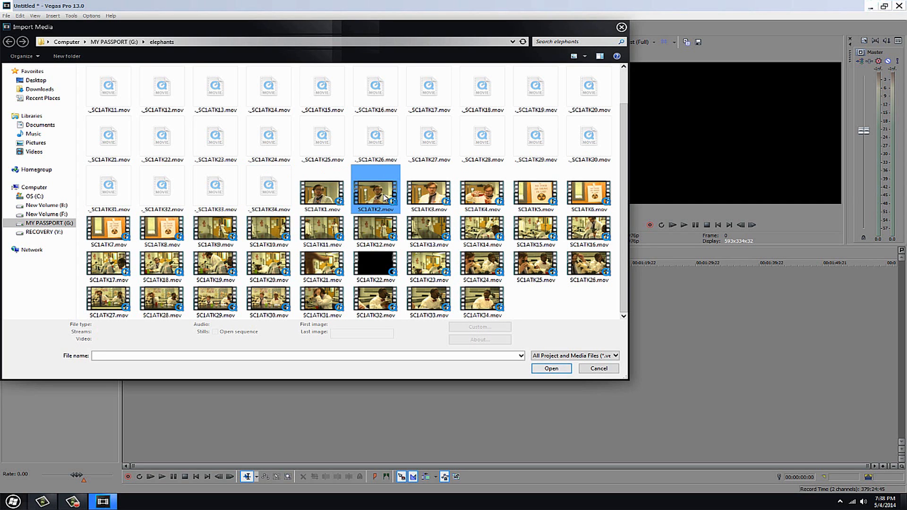
click(384, 197)
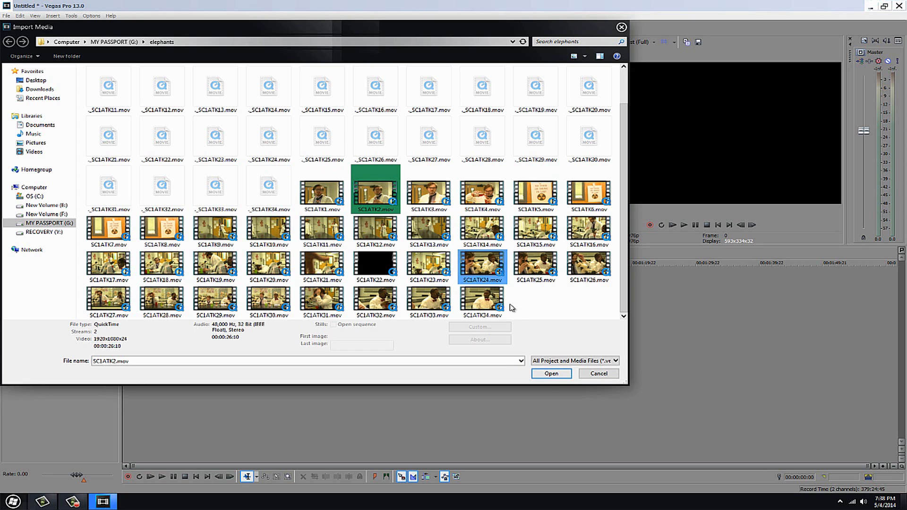
click(552, 373)
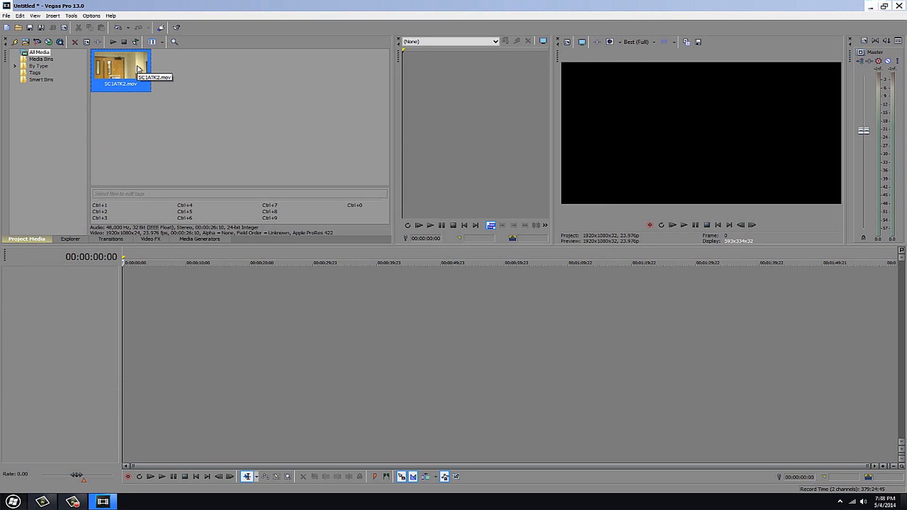
Open SC1ATK2.mov in the Trimmer and widen the Trimmer window for a larger preview.
click(126, 122)
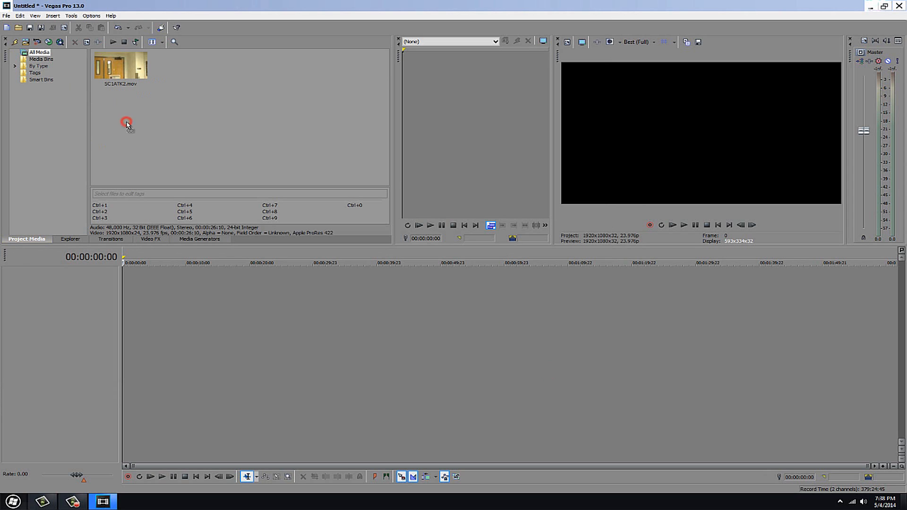
double_click(128, 69)
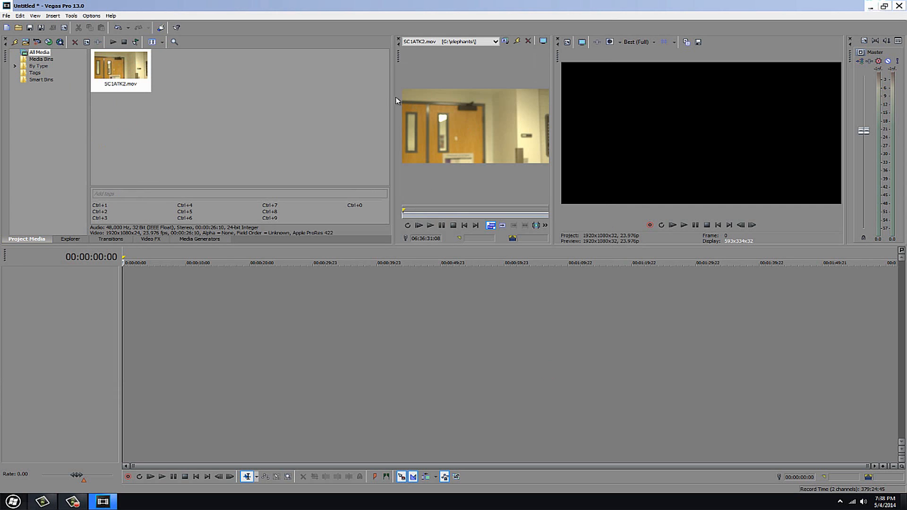
drag(393, 108, 197, 128)
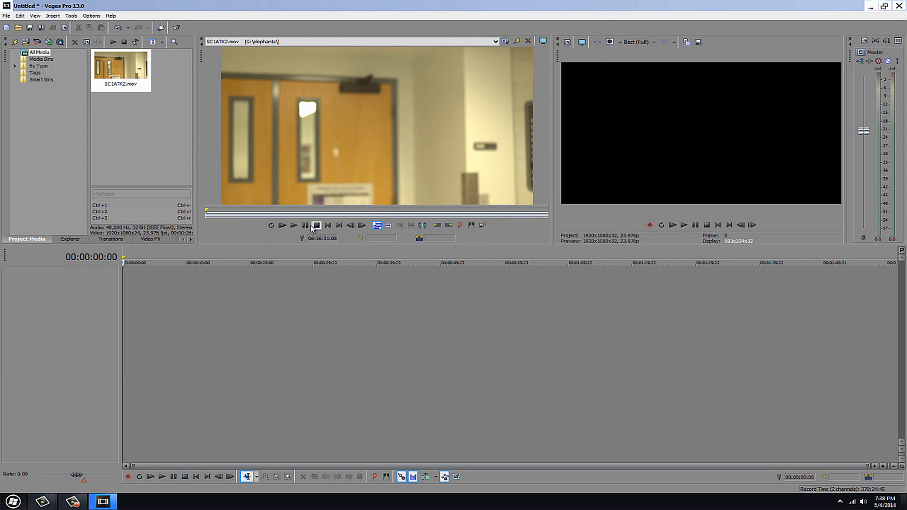
Play SC1ATK2.mov from its start in the Trimmer to preview the footage.
click(292, 226)
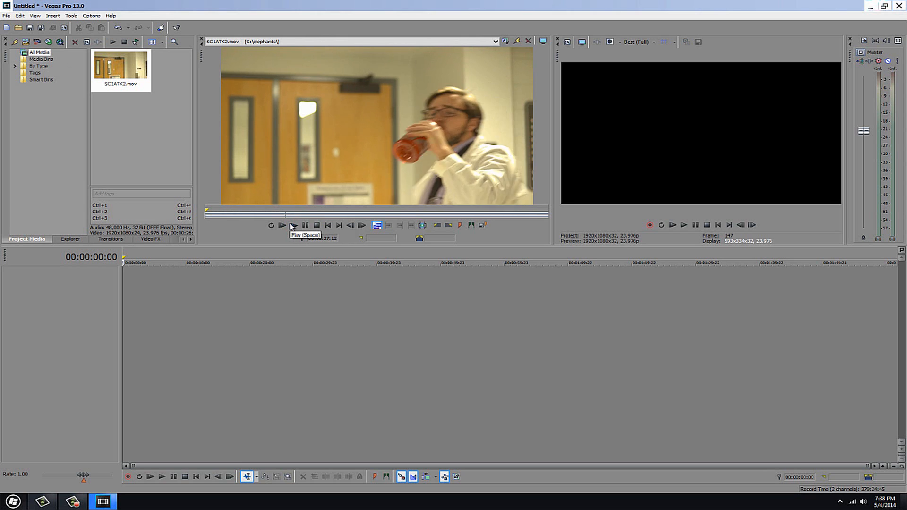
click(291, 226)
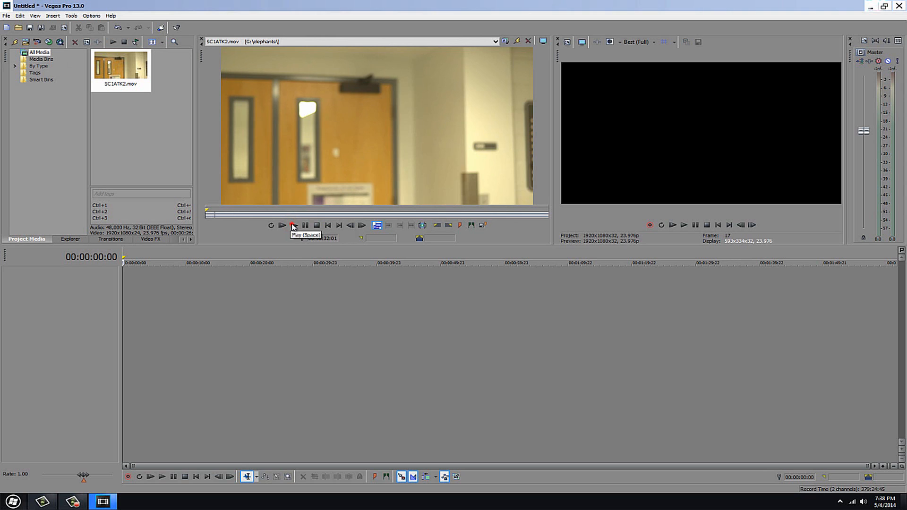
click(293, 226)
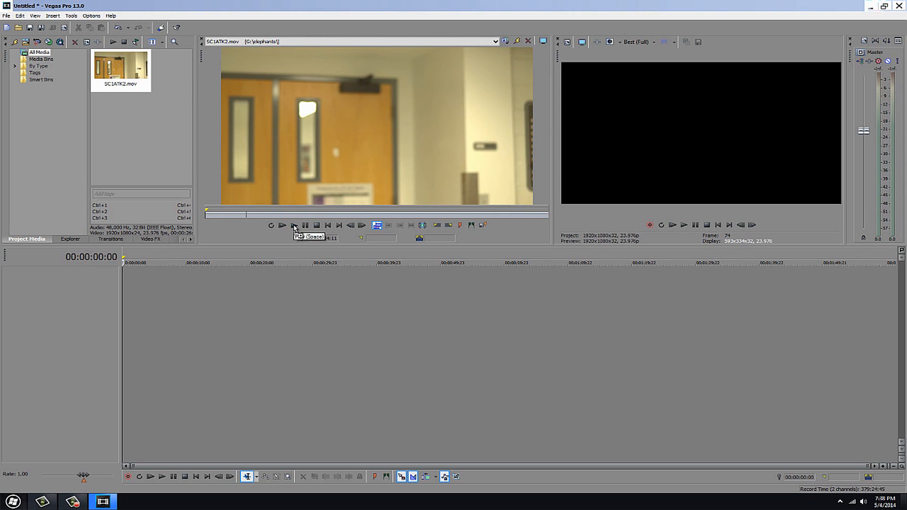
click(294, 226)
Place SC1ATK2.mov with its audio at the start of the empty timeline.
drag(131, 78, 125, 283)
click(132, 378)
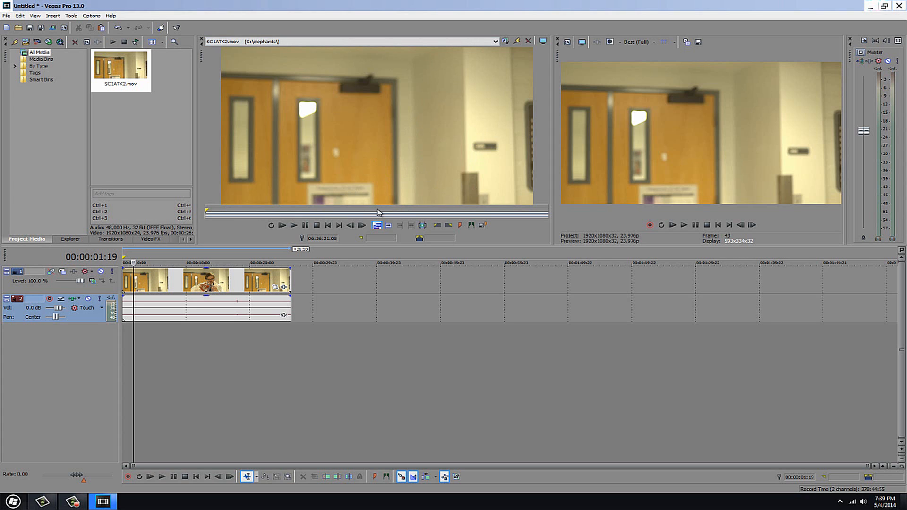
Add the clip from the Trimmer to the timeline again, starting at about 00:00:08:12.
click(176, 372)
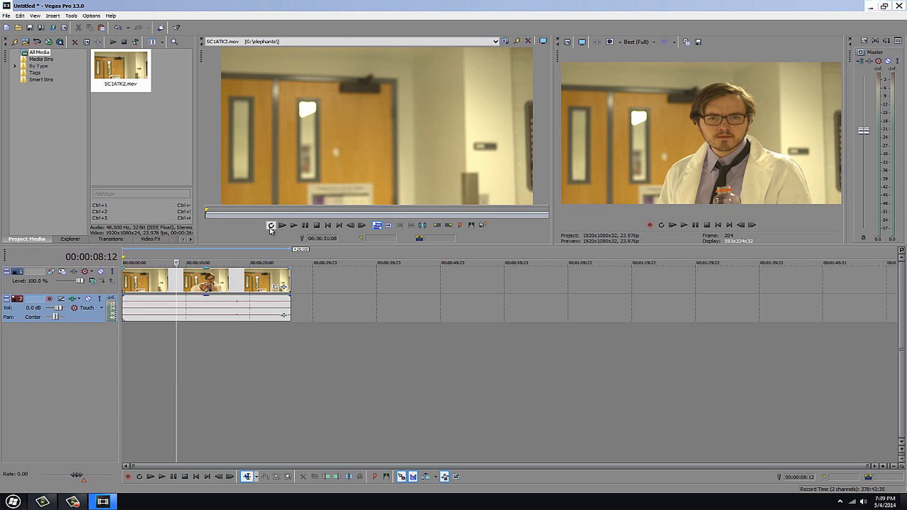
click(242, 234)
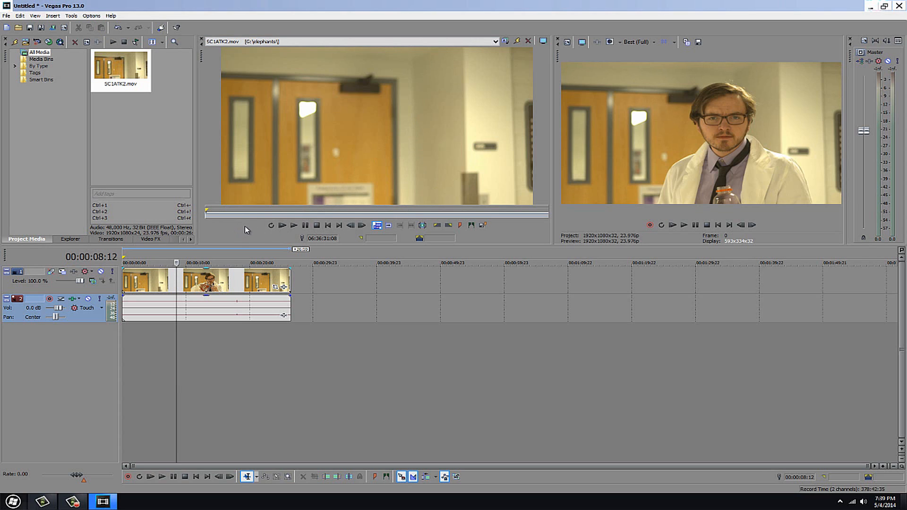
click(388, 226)
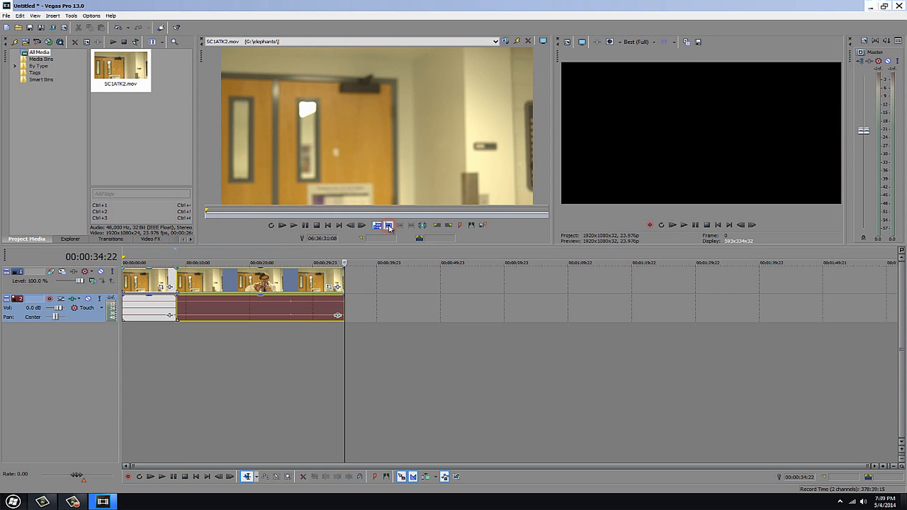
Delete the second copy of the clip from the timeline, keeping the shortened first one.
click(289, 282)
click(194, 282)
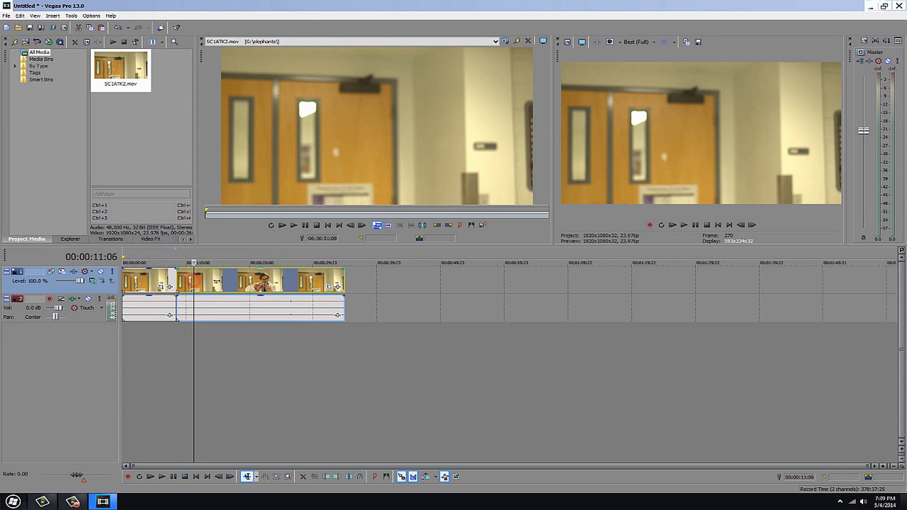
click(264, 283)
key(Delete)
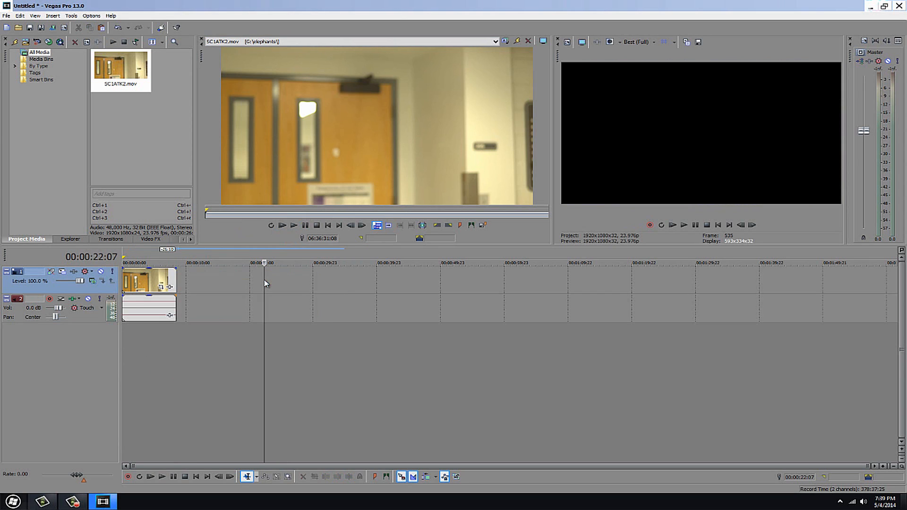
Insert a marker at the clip's start in the Trimmer and select about the first 00:00:08:14 of the clip.
click(460, 227)
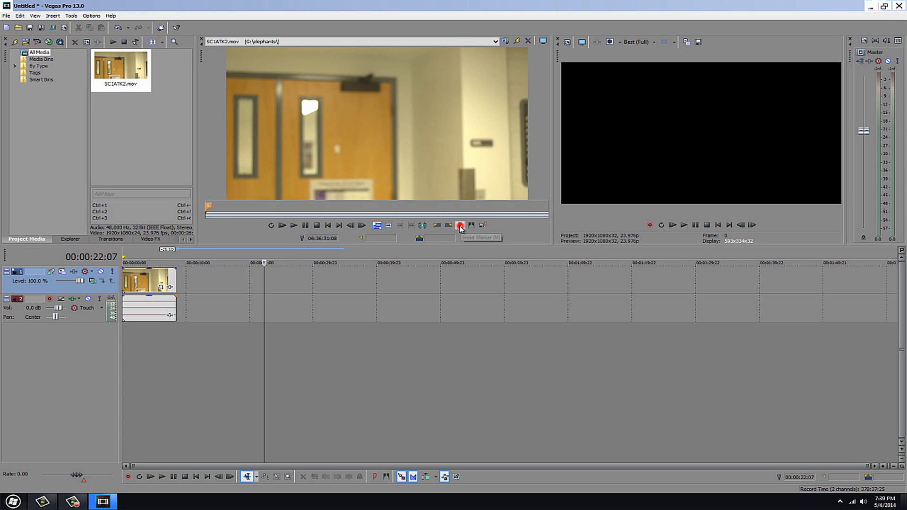
click(293, 208)
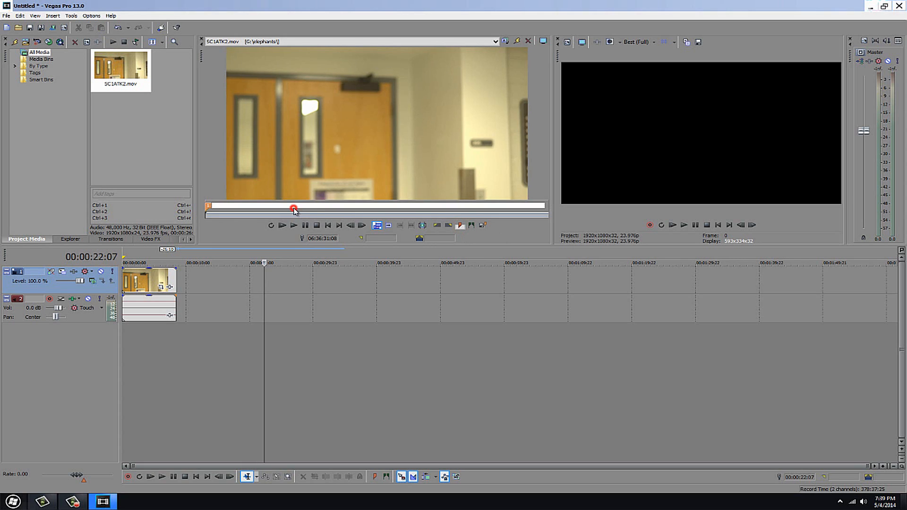
click(262, 234)
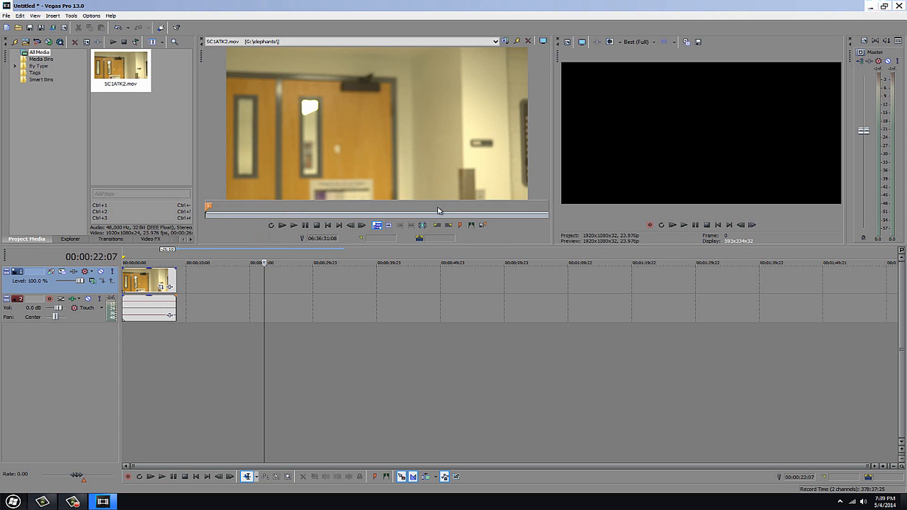
click(460, 225)
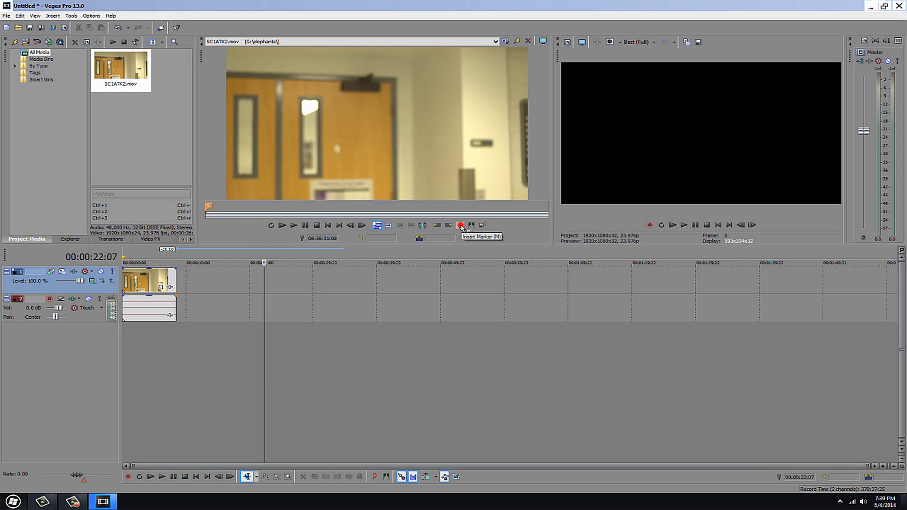
drag(208, 208, 318, 219)
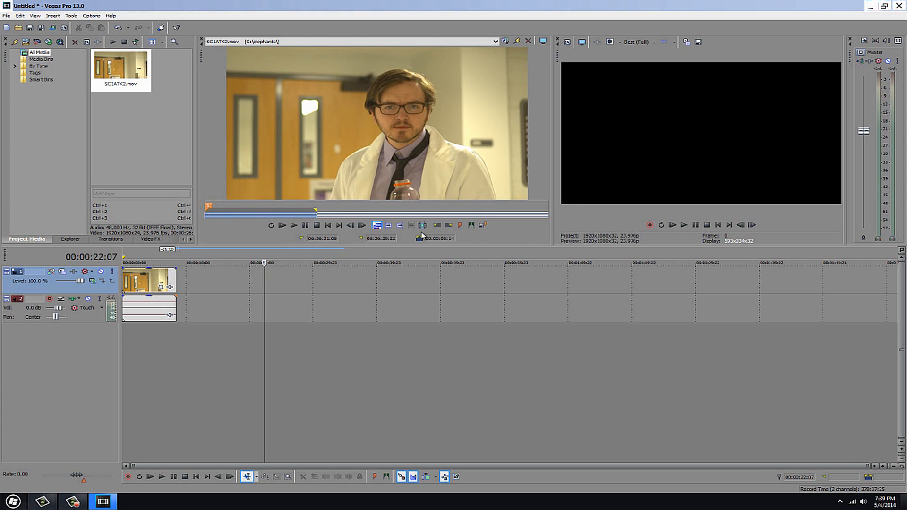
Add the Trimmer selection to the timeline so it ends at 00:00:22:07, then delete that second copy.
click(399, 226)
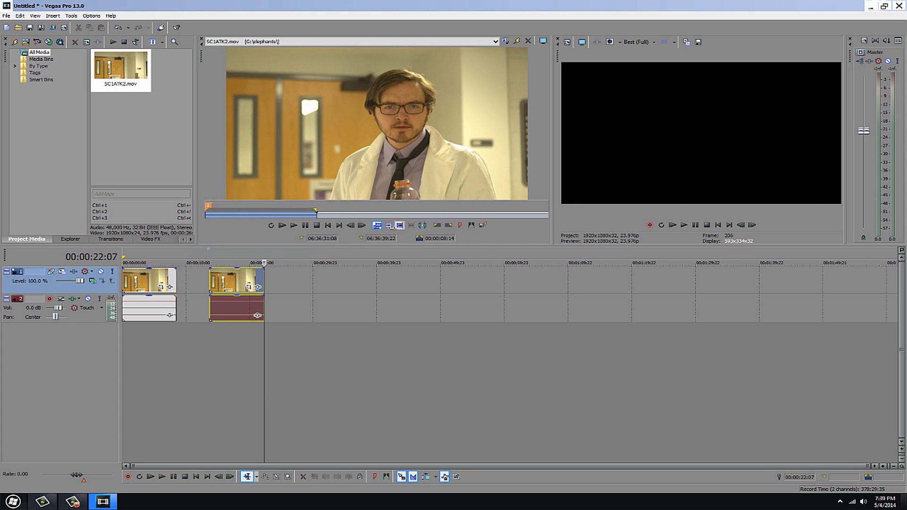
click(218, 348)
click(248, 352)
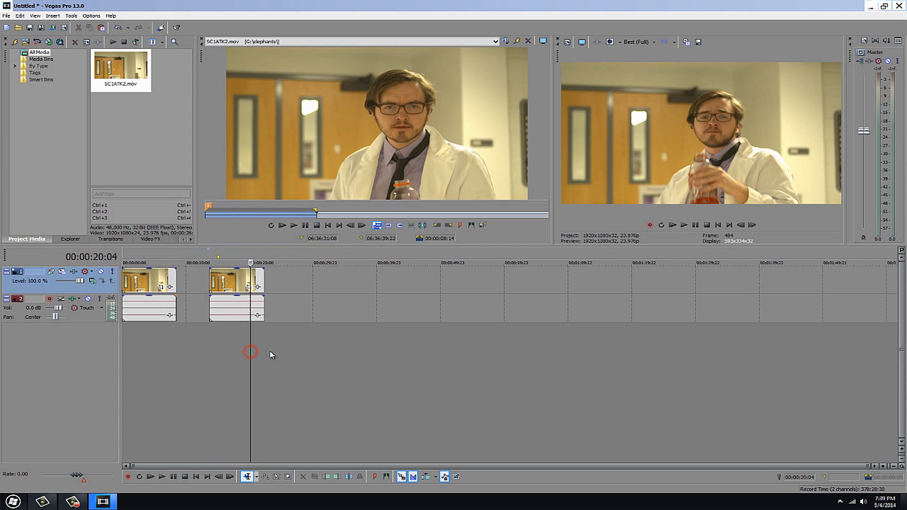
click(270, 353)
click(243, 353)
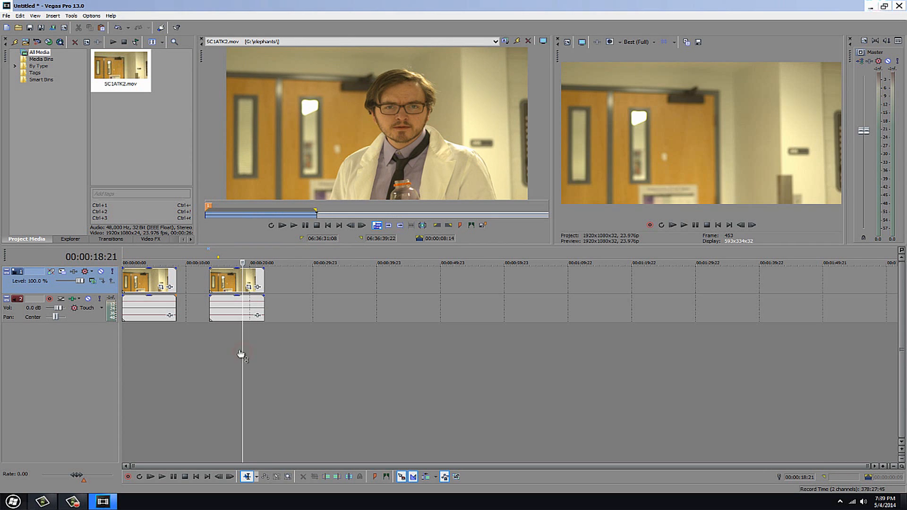
right_click(231, 276)
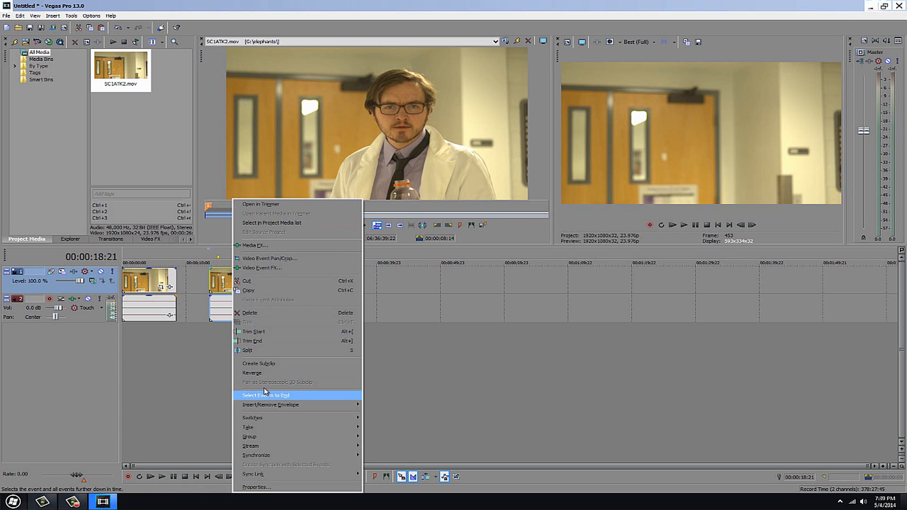
click(263, 314)
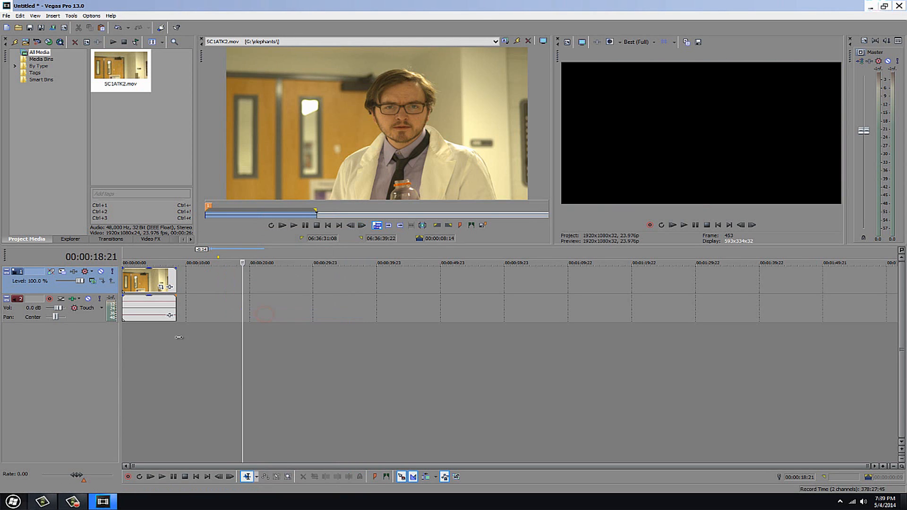
Extend the end of the remaining timeline clip and its audio to about 00:00:23:00.
drag(129, 365, 131, 367)
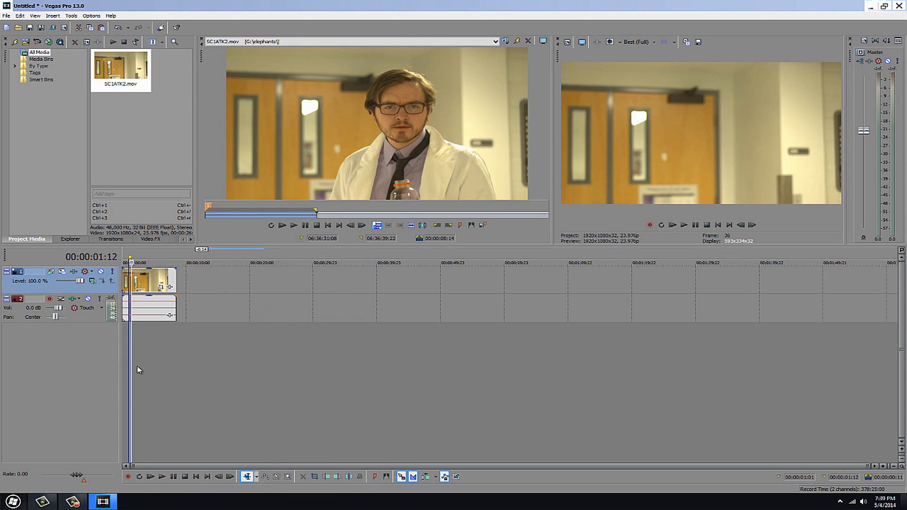
click(200, 368)
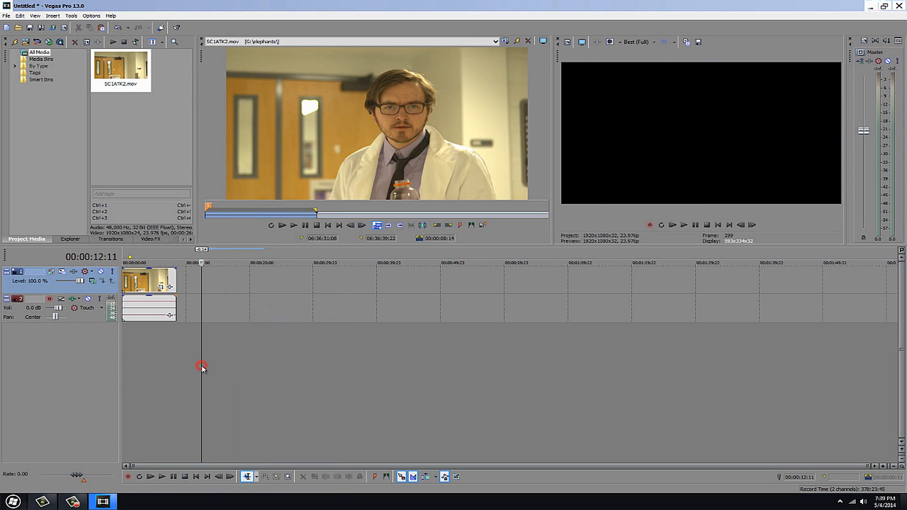
click(132, 367)
click(169, 368)
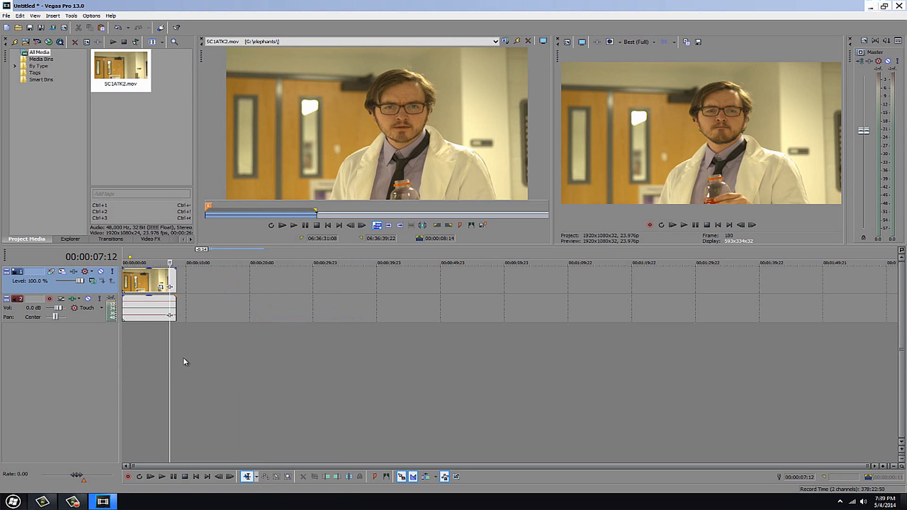
click(122, 355)
click(150, 354)
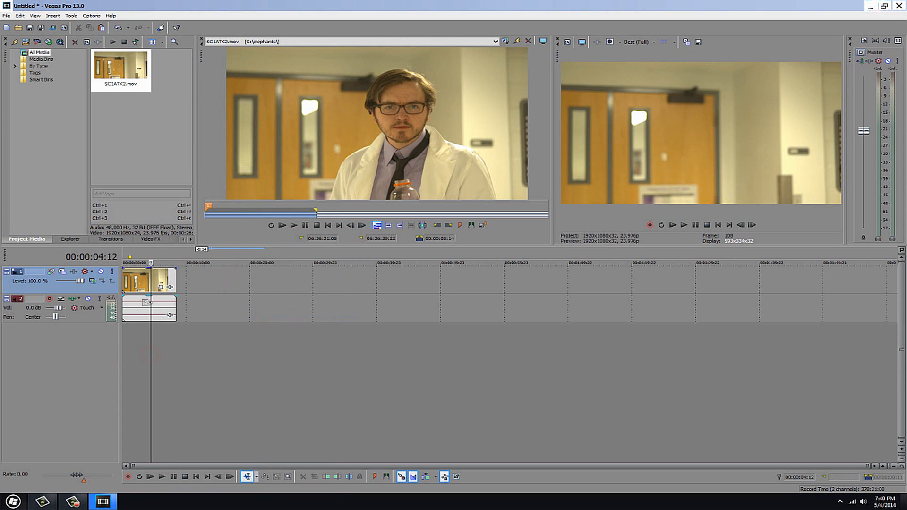
drag(177, 282, 268, 286)
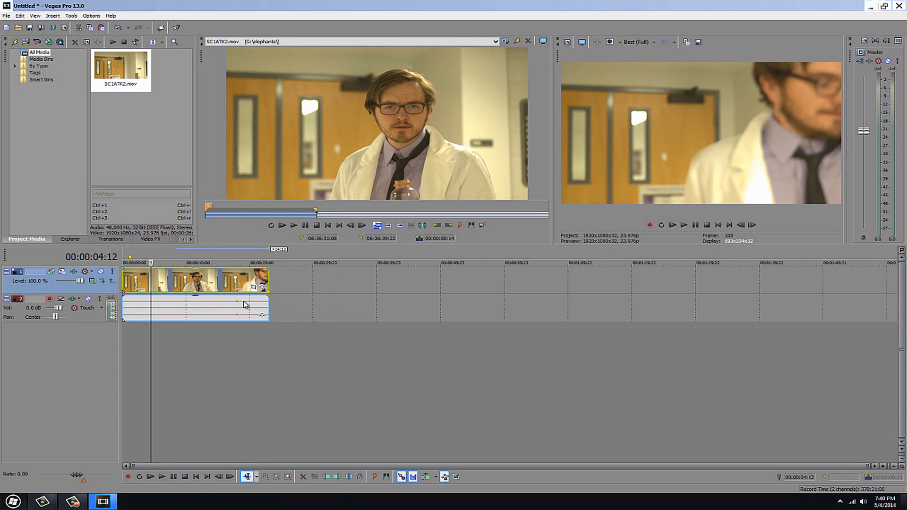
Split the timeline clip and its audio at 00:00:02:23.
click(170, 345)
click(158, 344)
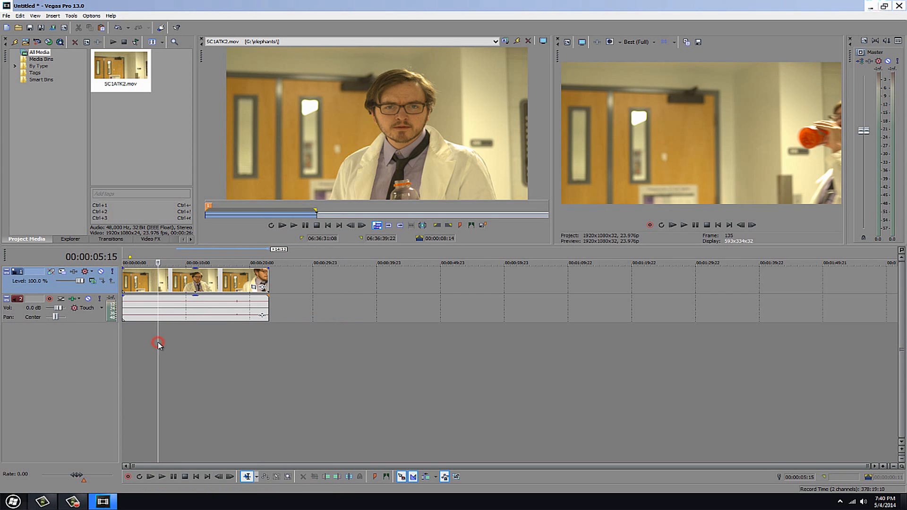
click(138, 344)
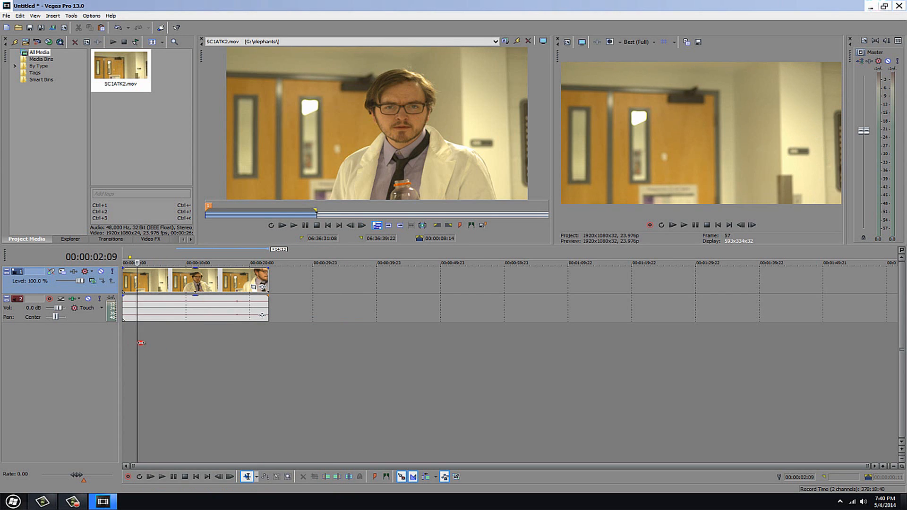
click(141, 343)
key(s)
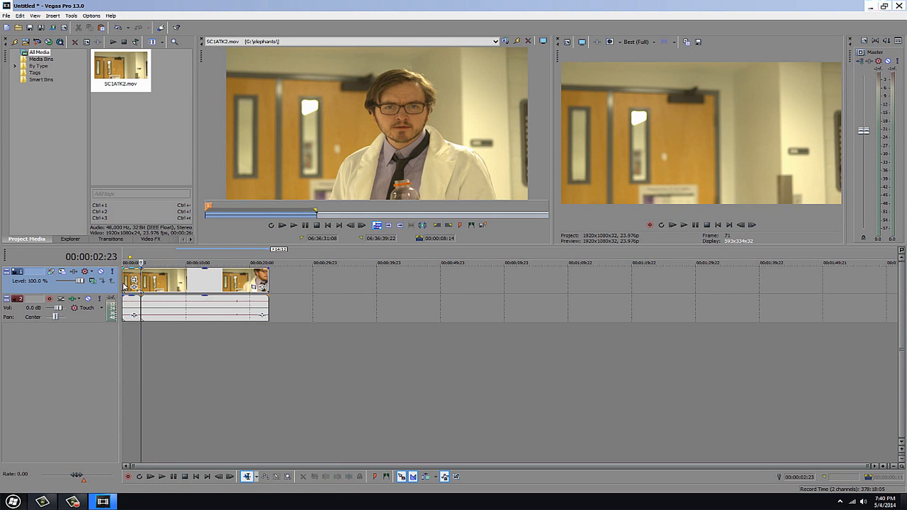
Delete the short piece before the split and move the remaining clip to the start of the timeline.
right_click(127, 284)
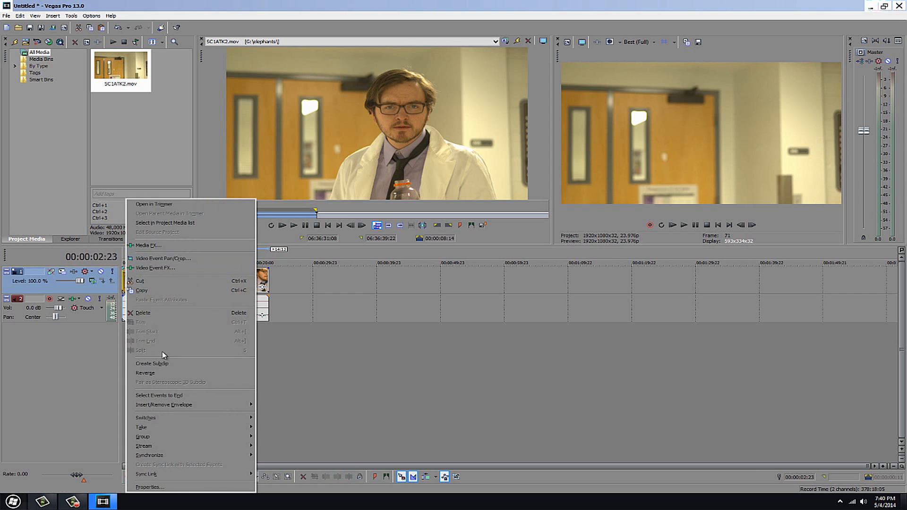
click(158, 313)
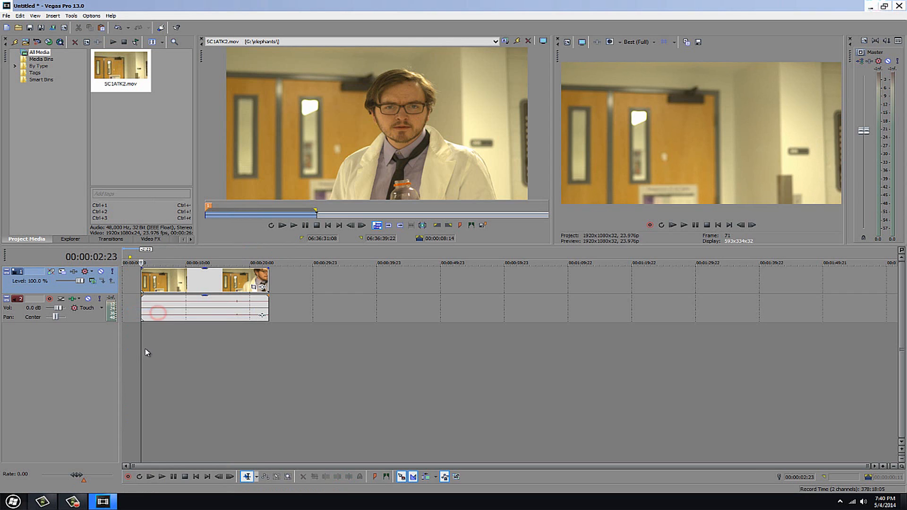
drag(190, 289, 171, 289)
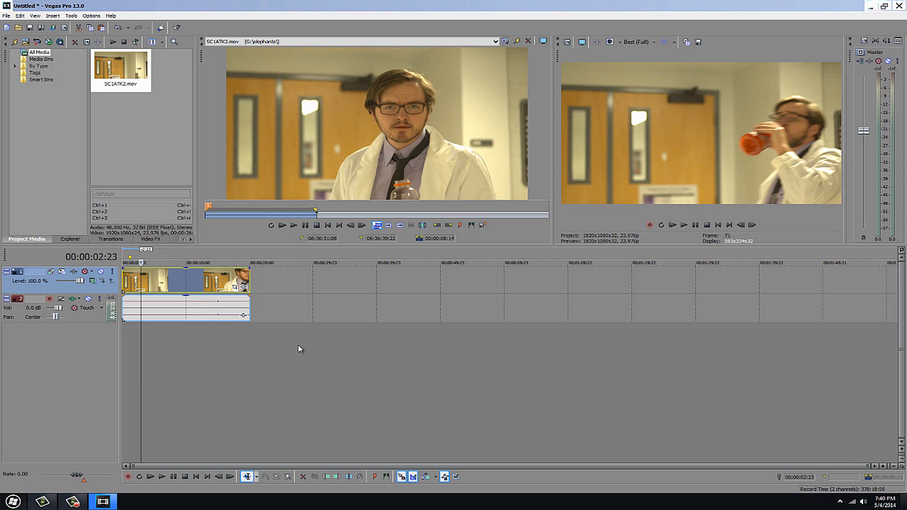
click(322, 357)
drag(193, 373, 91, 375)
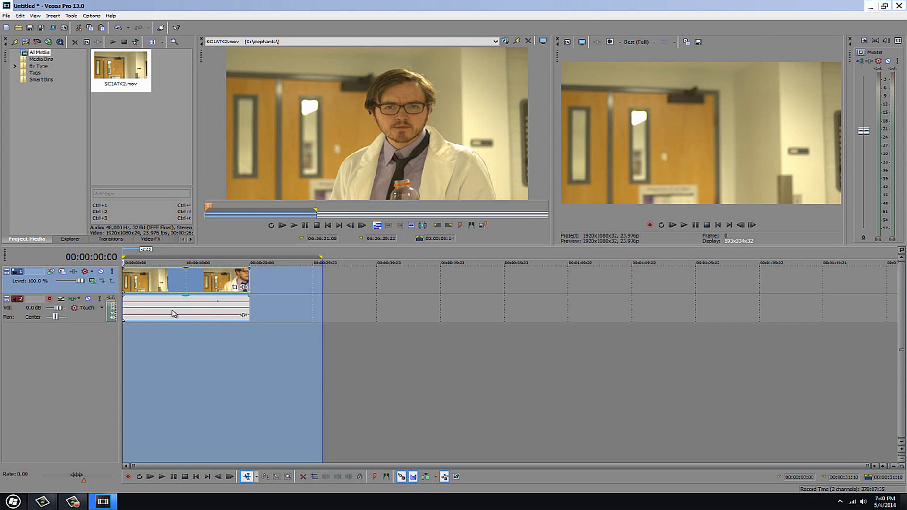
click(280, 329)
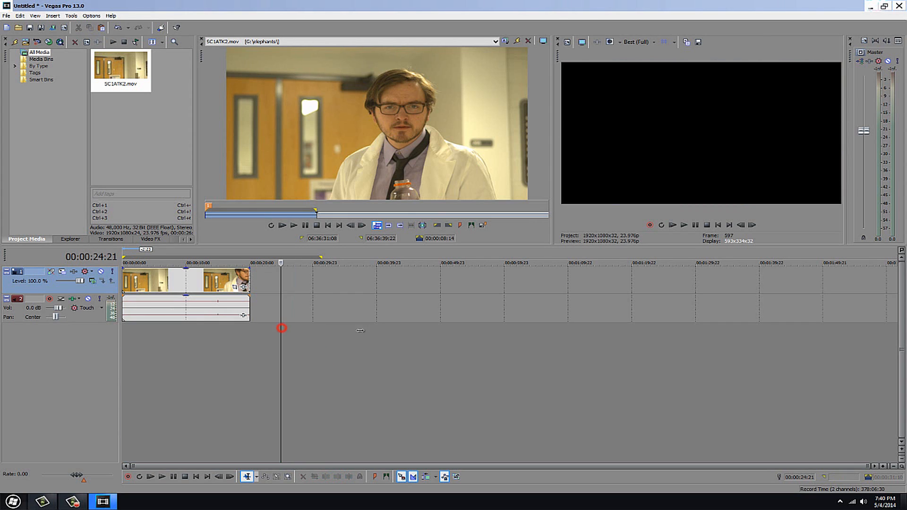
drag(258, 338, 96, 319)
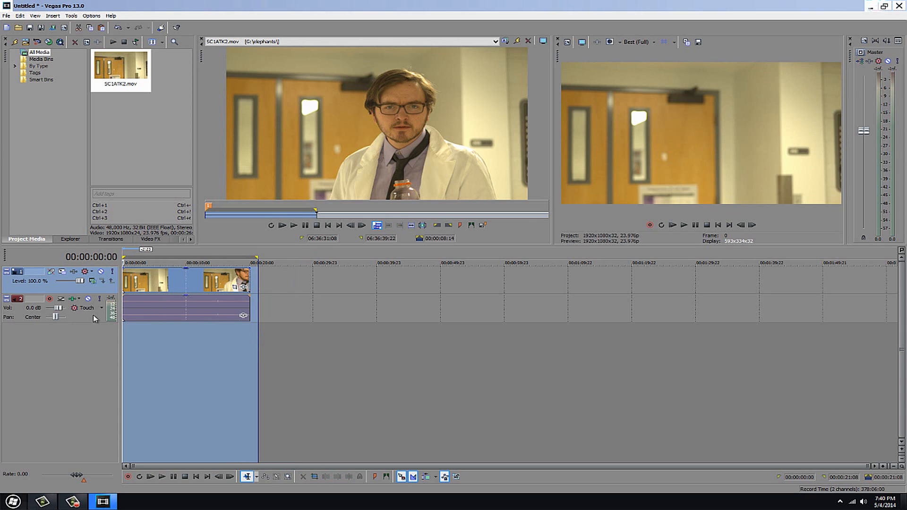
click(140, 307)
right_click(140, 307)
click(378, 356)
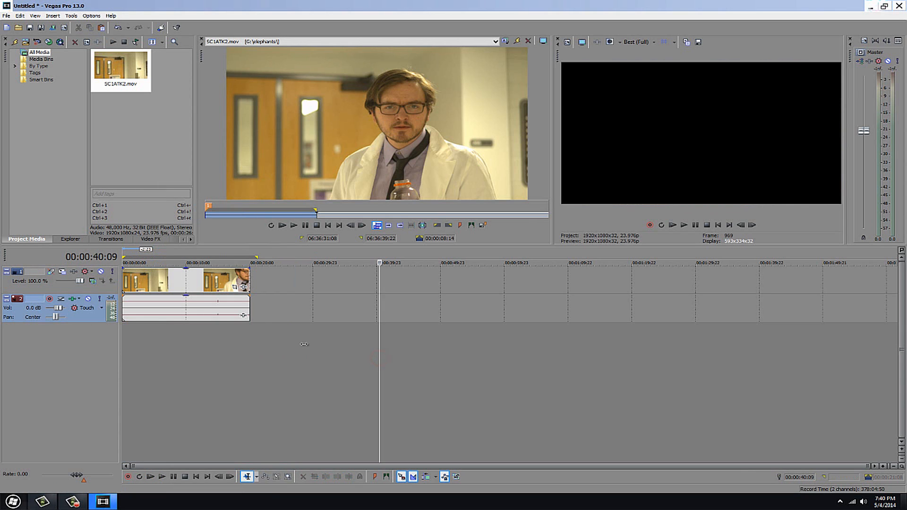
drag(357, 350, 104, 349)
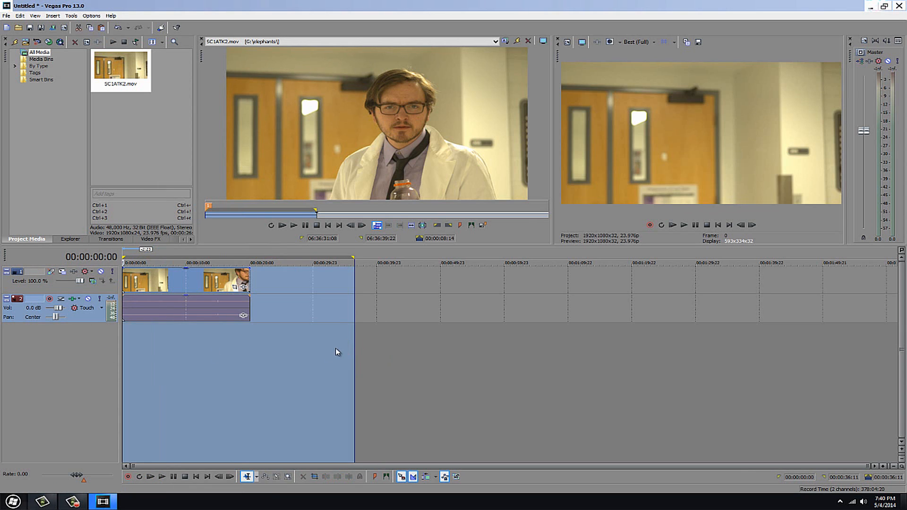
click(335, 348)
Clear the grouping between the clip's audio and video events.
right_click(194, 308)
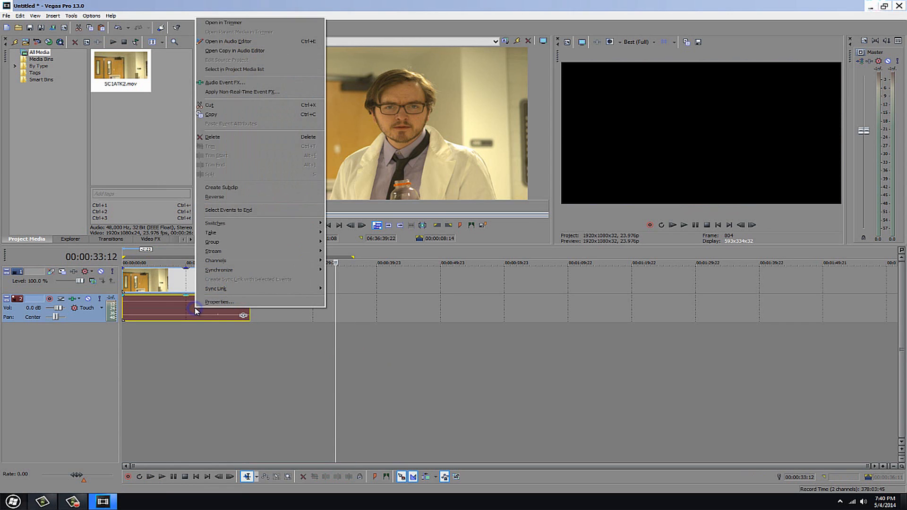
mouse_move(222, 242)
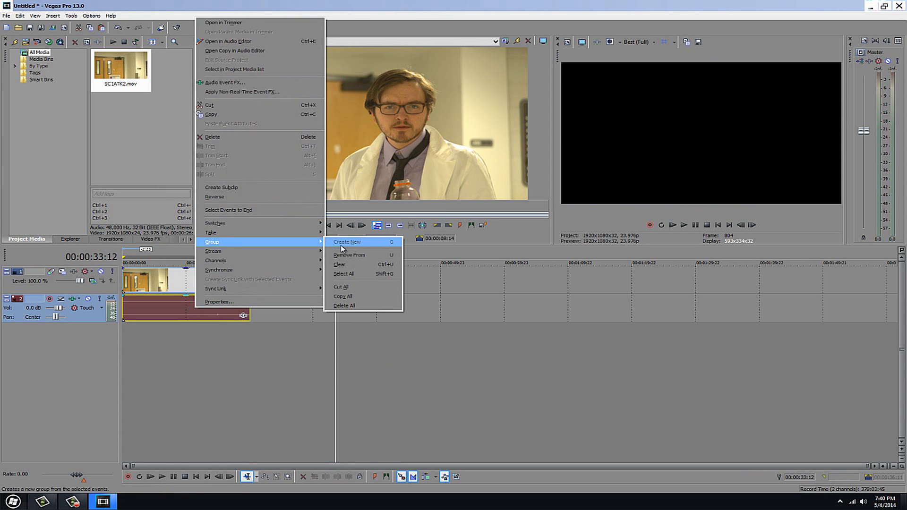
click(349, 263)
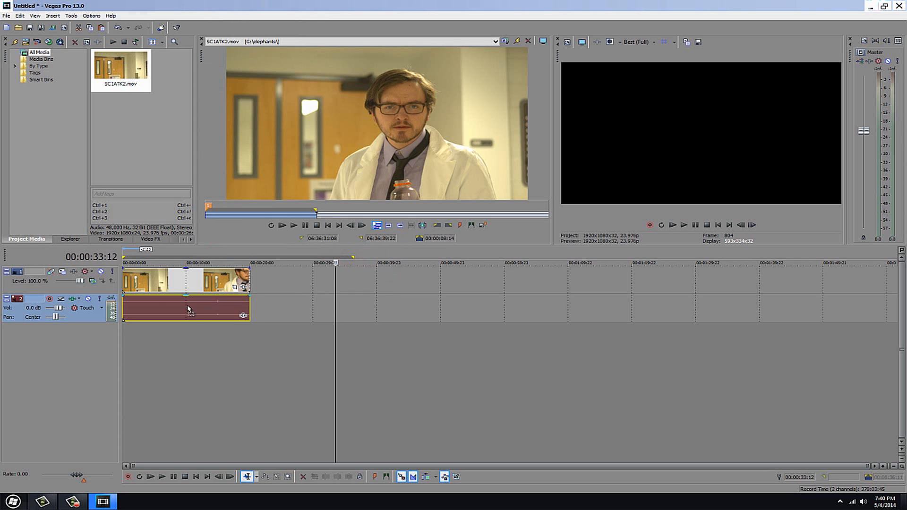
Move the audio event away from the video to about 00:00:33 on its track and delete it.
drag(187, 306, 396, 315)
right_click(382, 312)
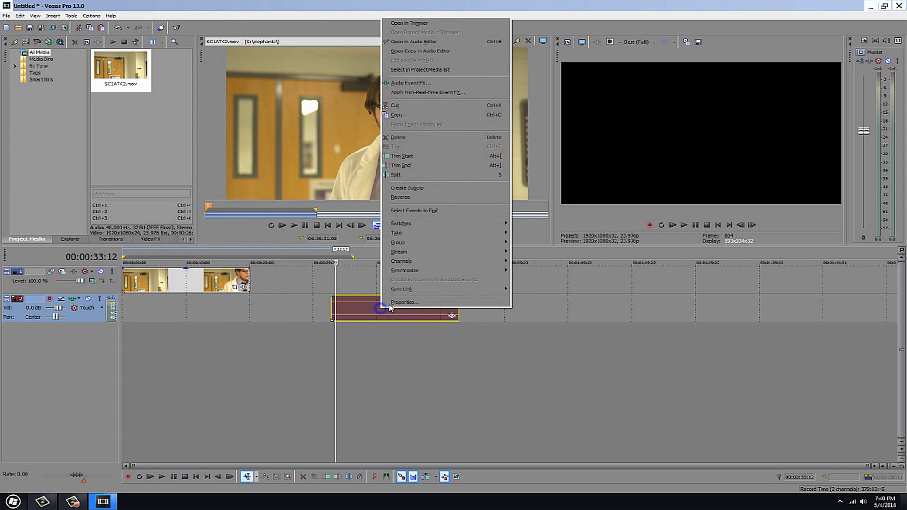
click(395, 138)
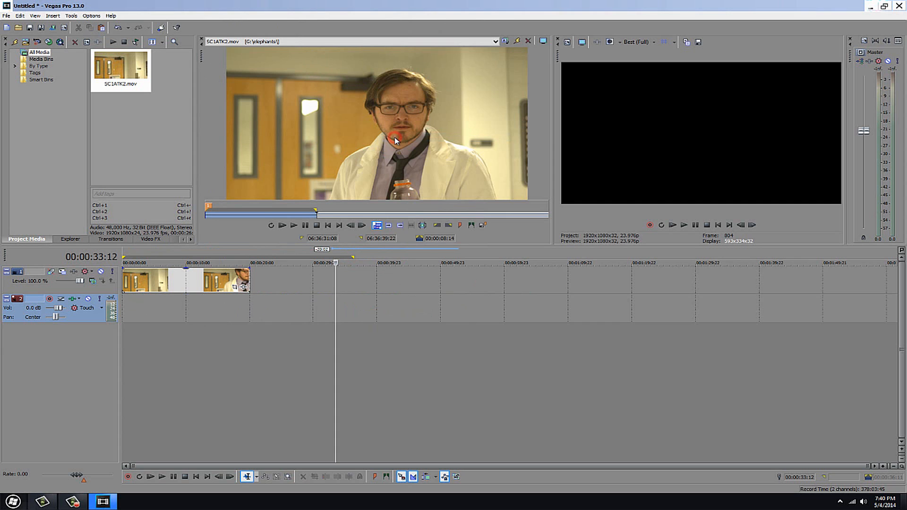
click(187, 352)
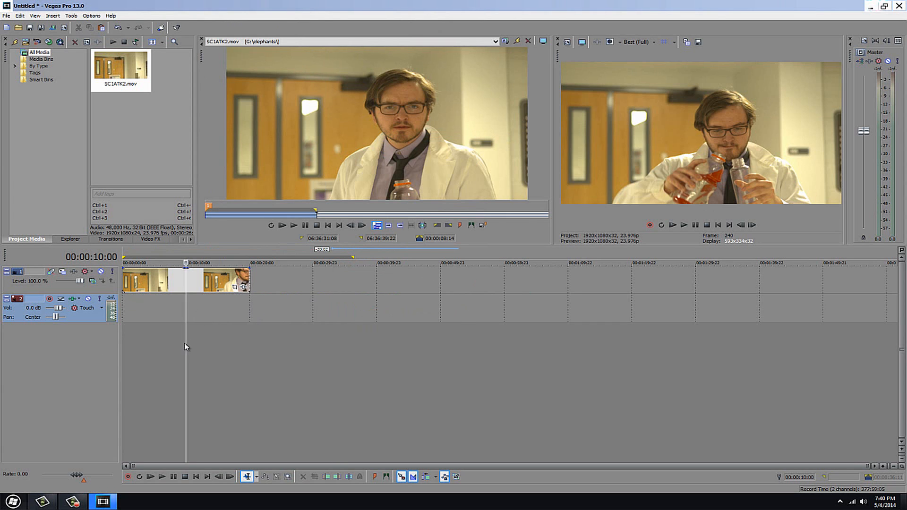
click(185, 346)
click(203, 346)
click(240, 345)
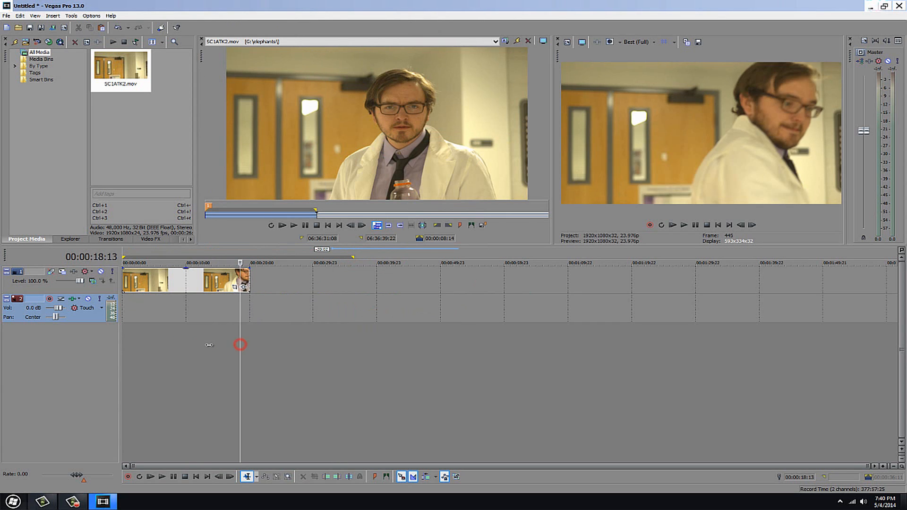
click(185, 349)
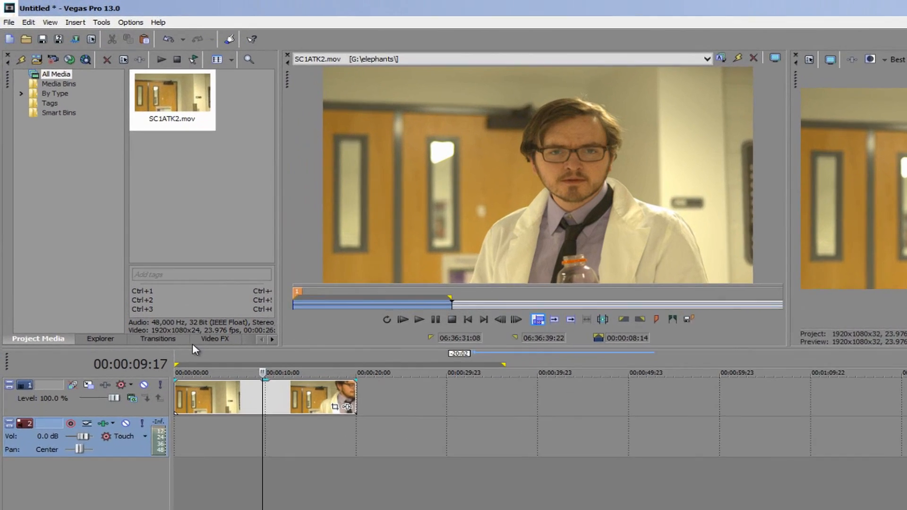
Examine the available video effects, including the Color Corrector presets and the NewBlue plug-ins.
click(216, 339)
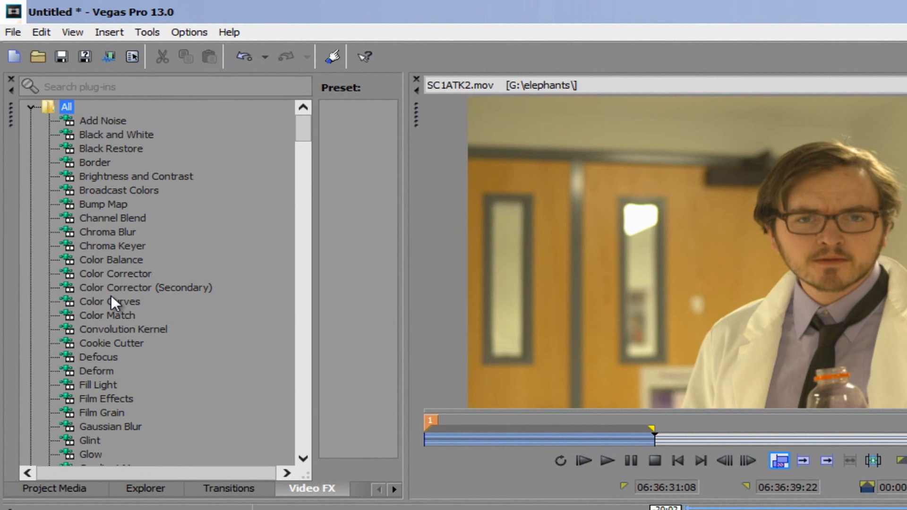
click(78, 274)
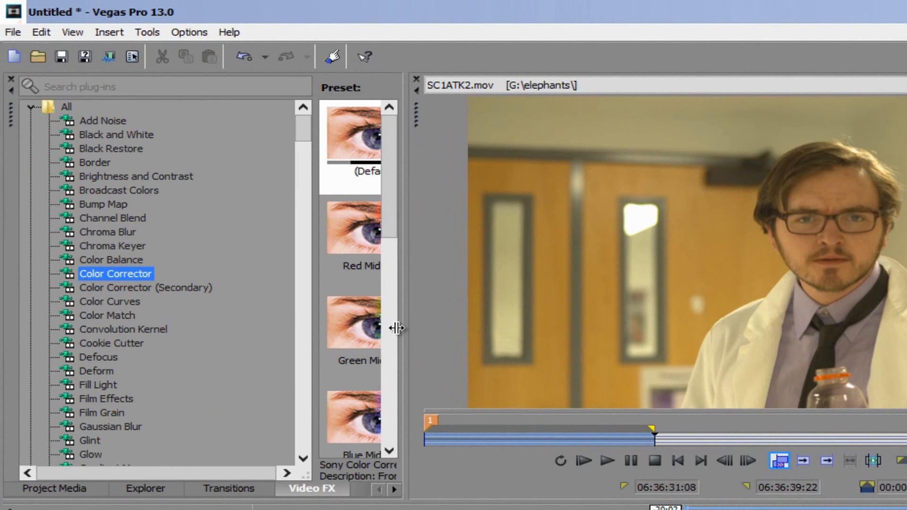
drag(405, 326, 598, 329)
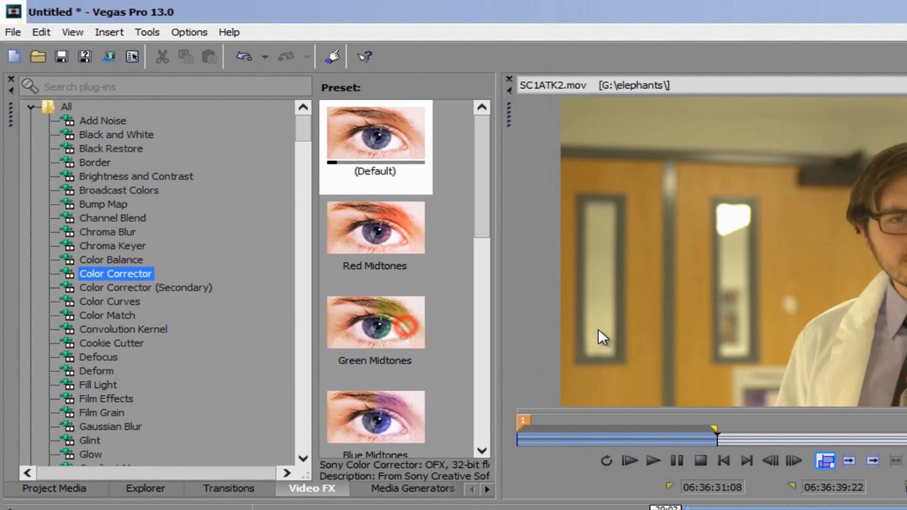
drag(577, 253, 571, 360)
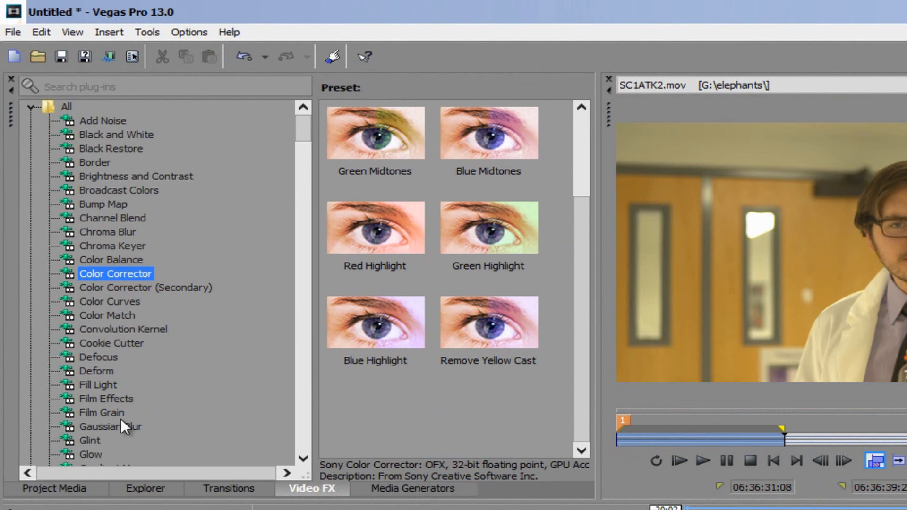
drag(305, 137, 305, 198)
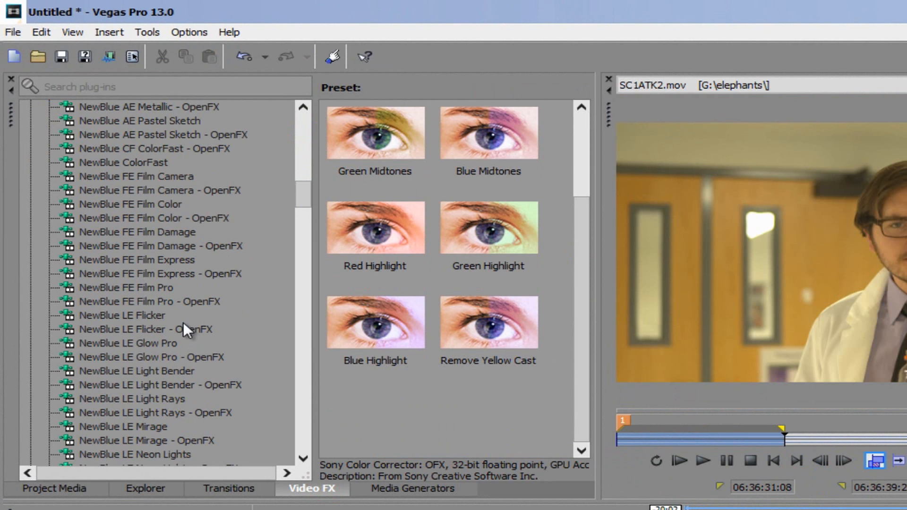
drag(300, 199, 290, 259)
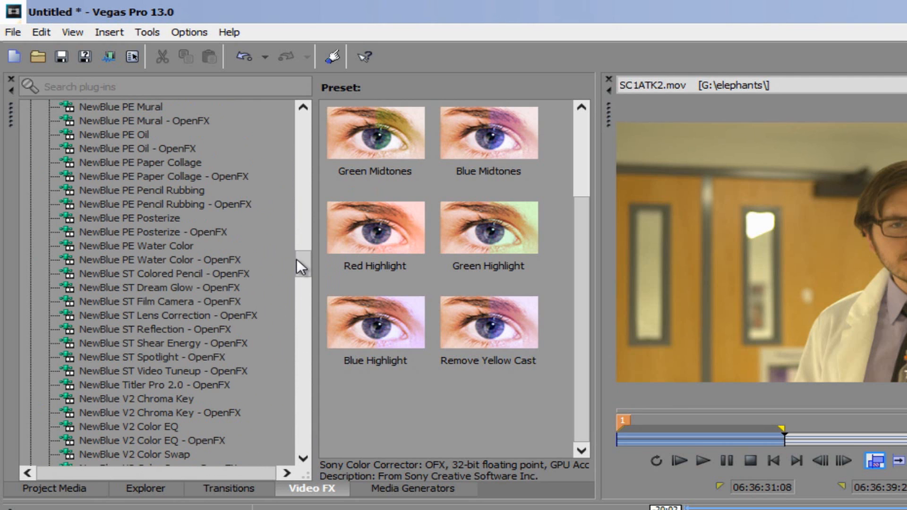
Apply the Color Corrector's Blue Highlight preset to the video clip on the timeline.
drag(296, 259, 296, 326)
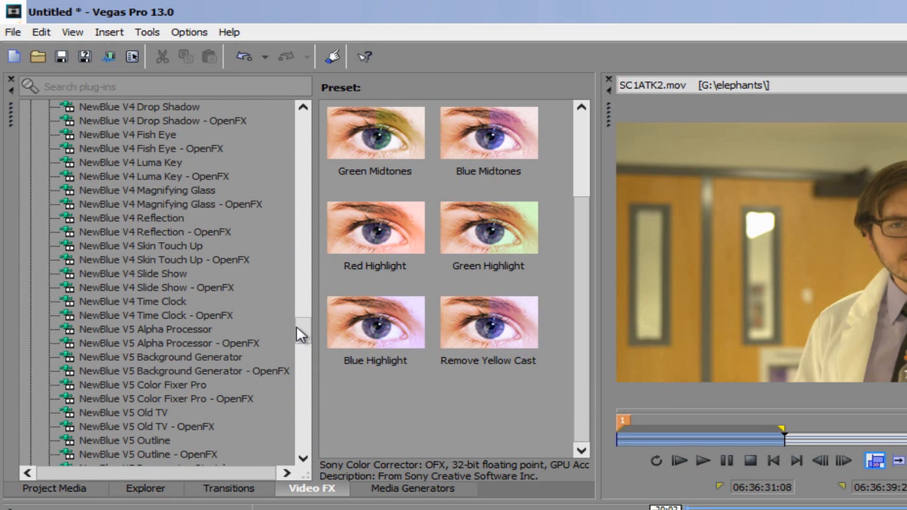
drag(307, 330, 331, 187)
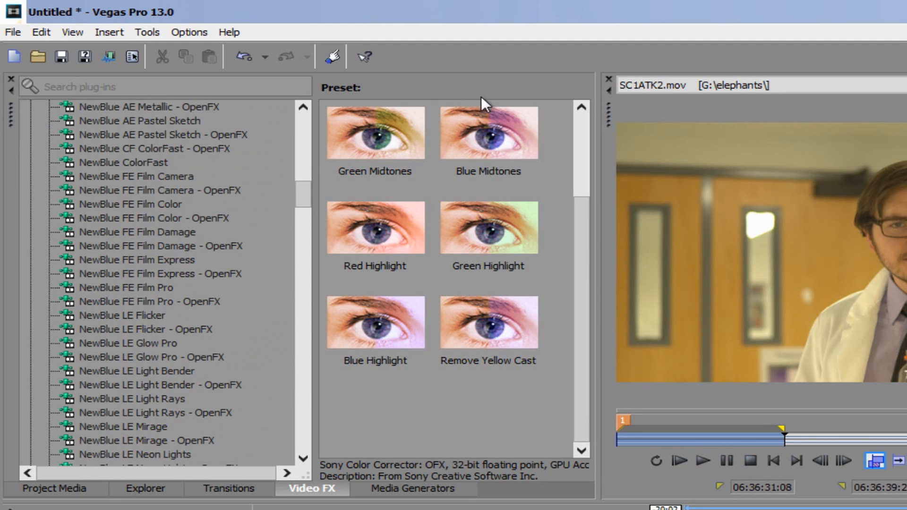
click(482, 124)
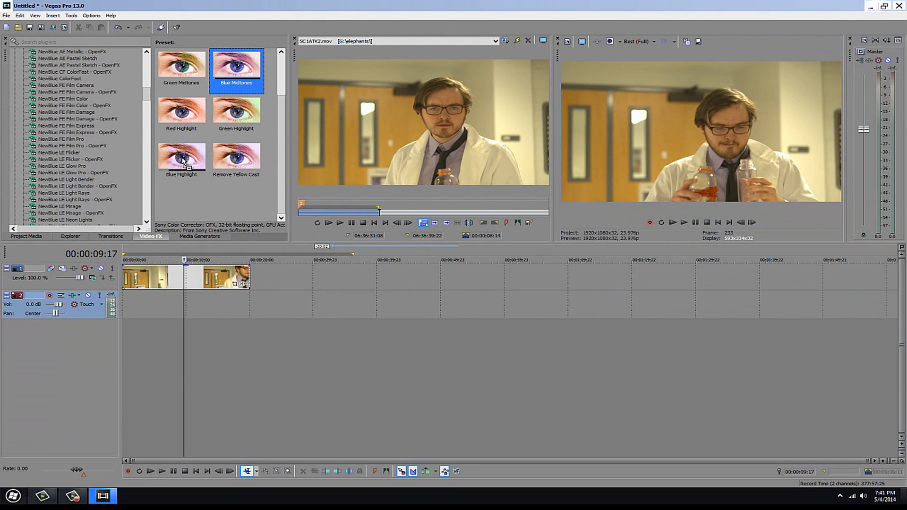
click(183, 161)
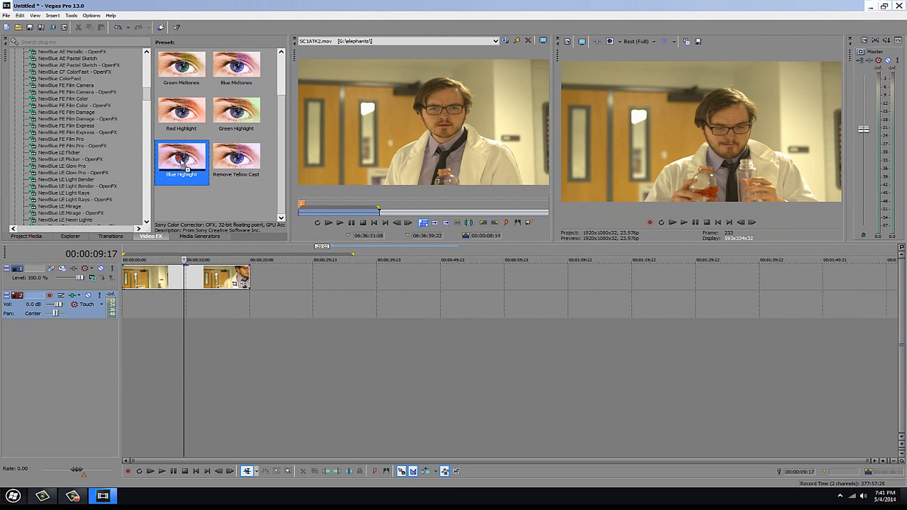
drag(182, 161, 173, 279)
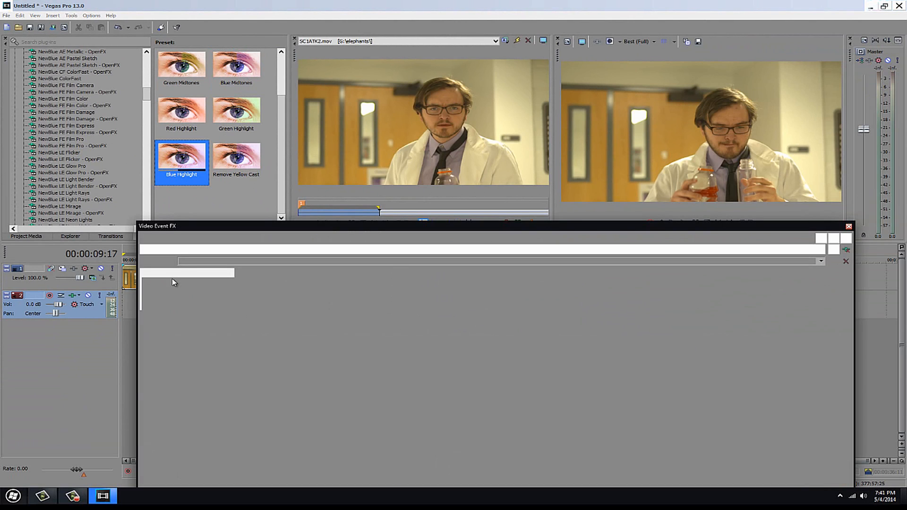
click(848, 228)
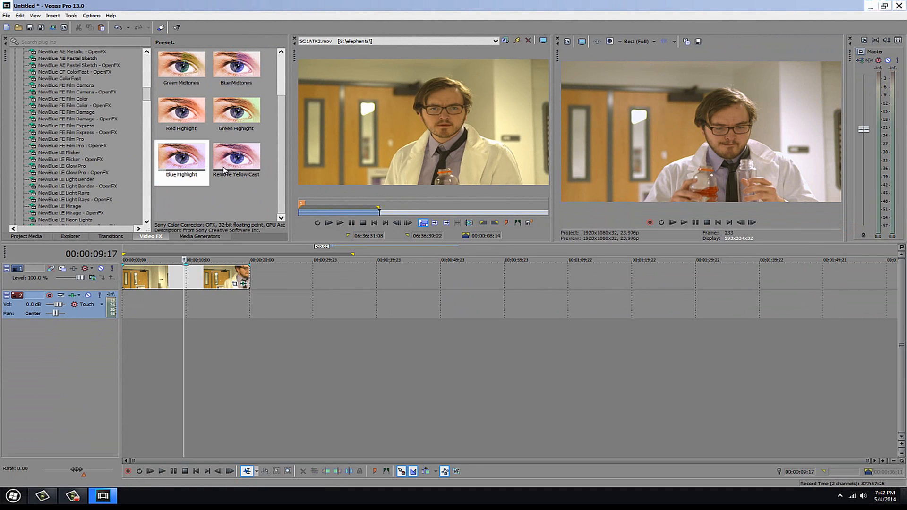
Remove the Color Corrector from the timeline clip's event effects.
click(243, 285)
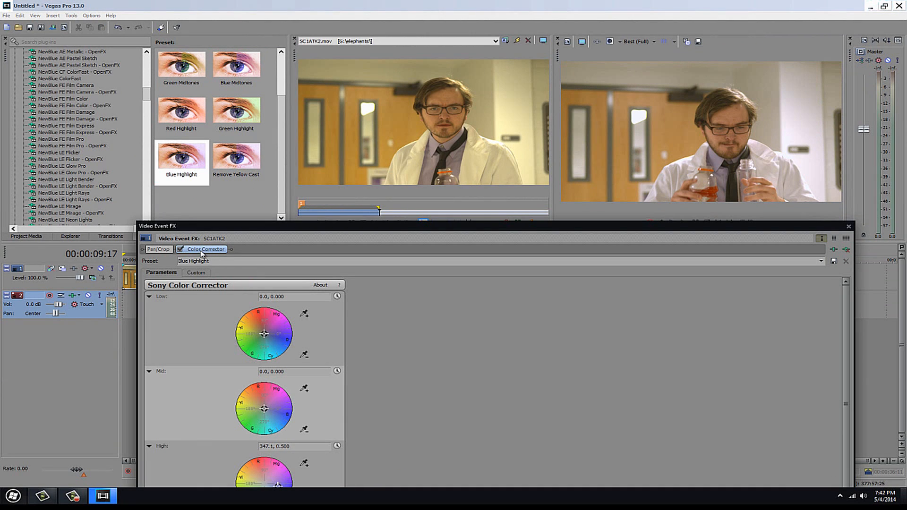
click(845, 250)
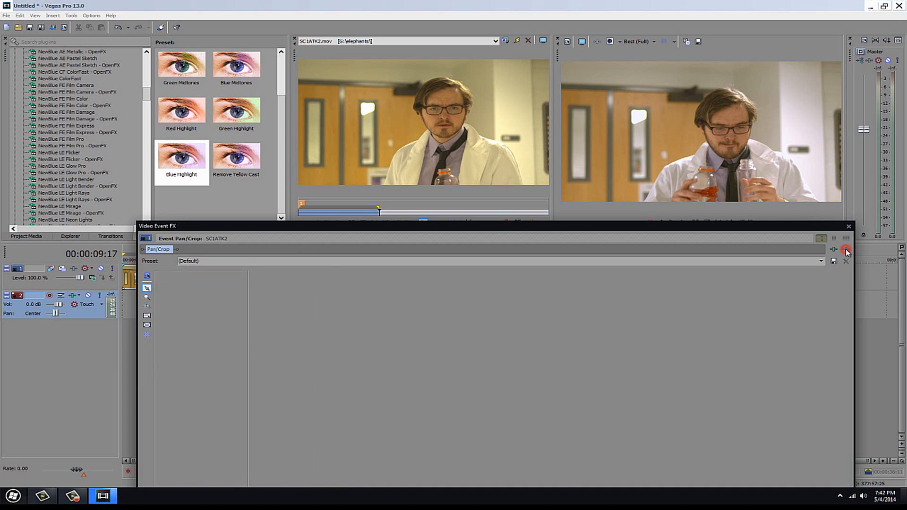
click(848, 227)
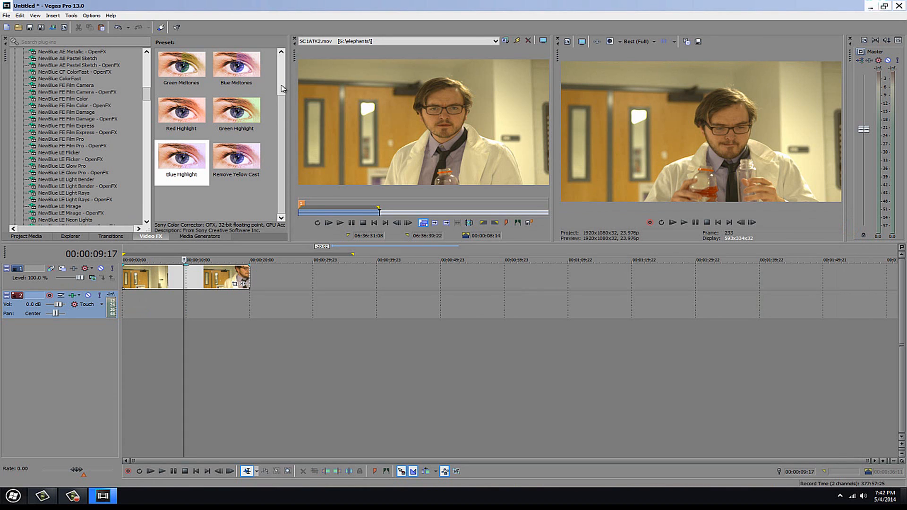
Apply the Color Corrector's (Default) preset to the video clip on the timeline.
scroll(279, 87, up, 1)
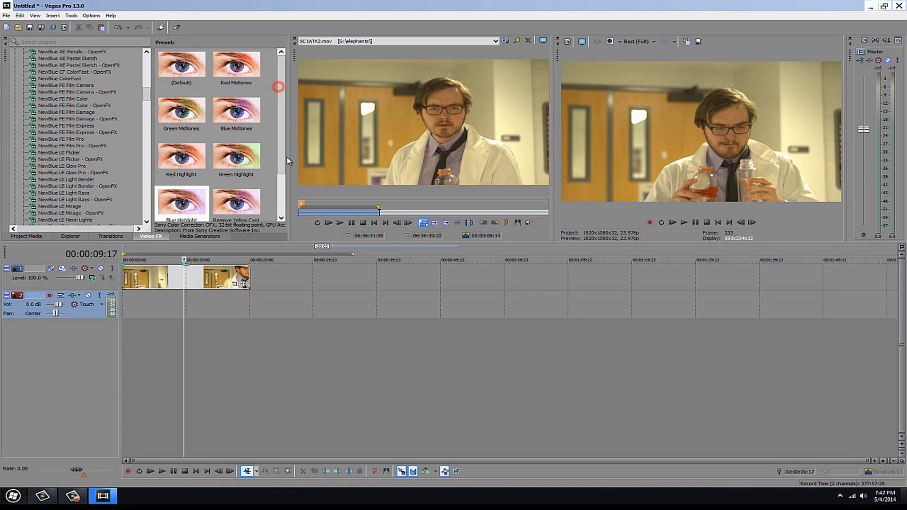
drag(279, 158, 284, 64)
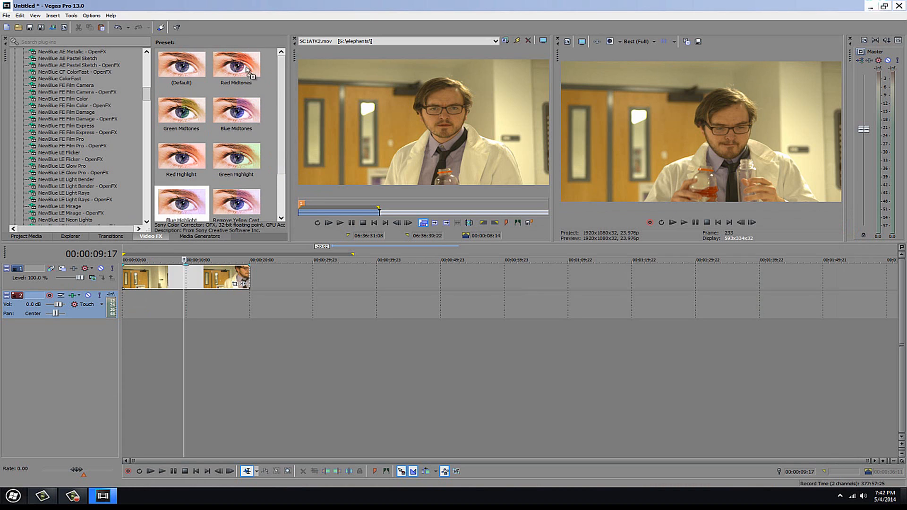
drag(185, 68, 226, 281)
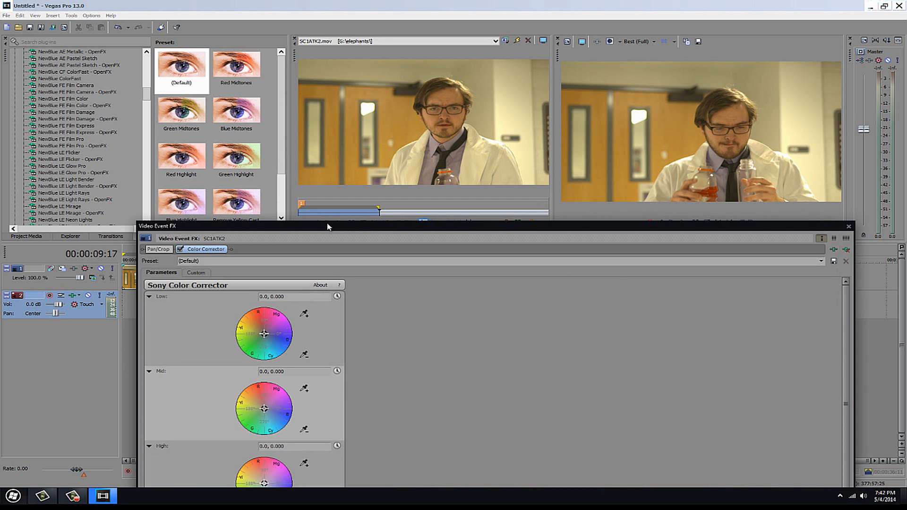
drag(329, 229, 317, 100)
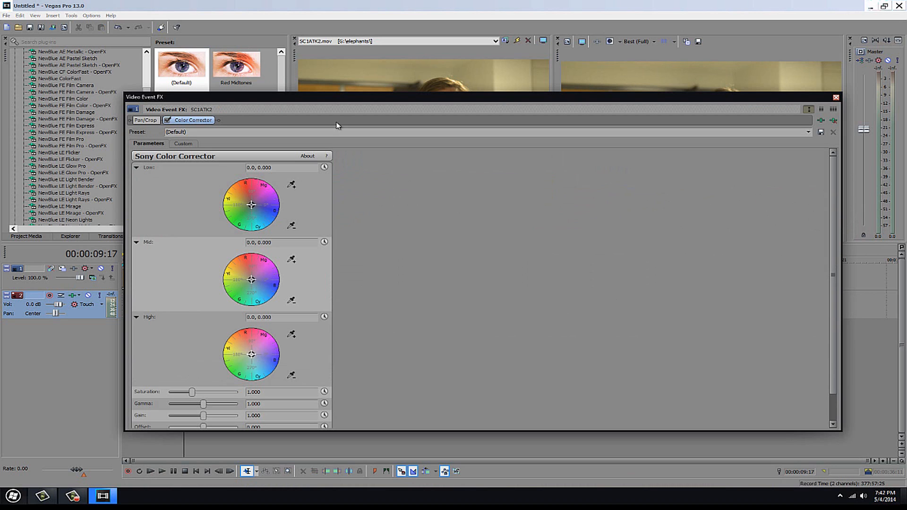
drag(326, 105, 311, 159)
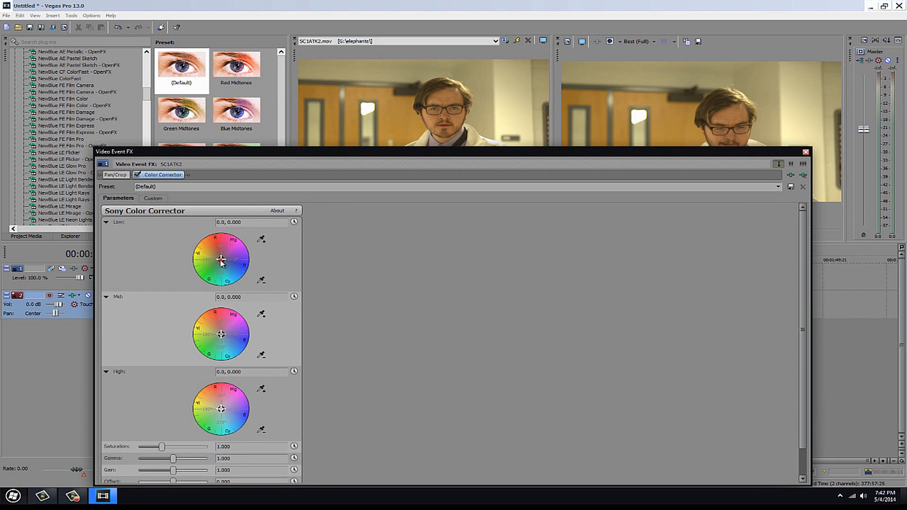
Shift the Low color wheel toward blue to about 319.89, 0.5666 and widen the effects preset pane over the Trimmer.
drag(221, 260, 224, 261)
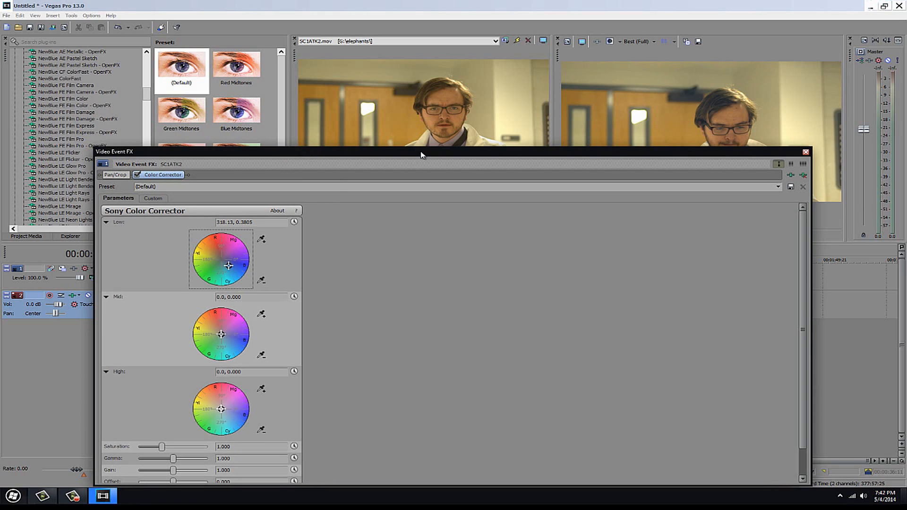
drag(421, 155, 382, 192)
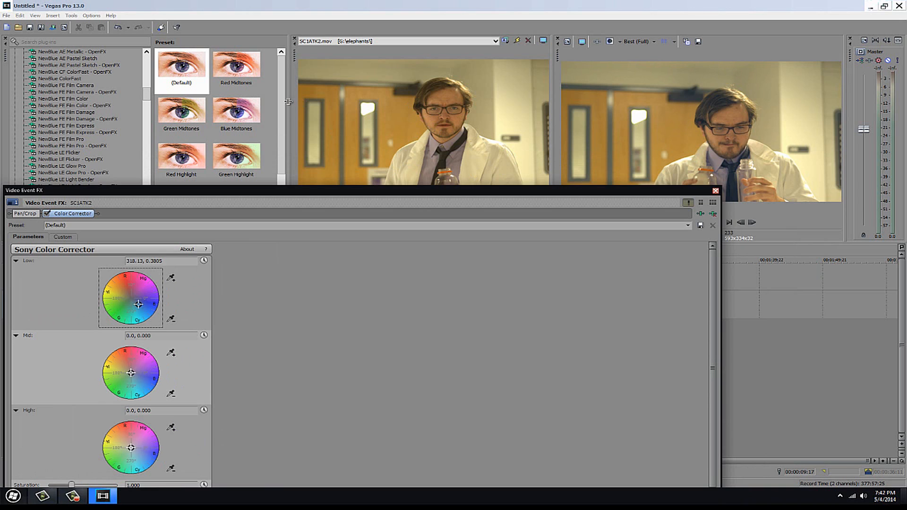
drag(288, 101, 550, 137)
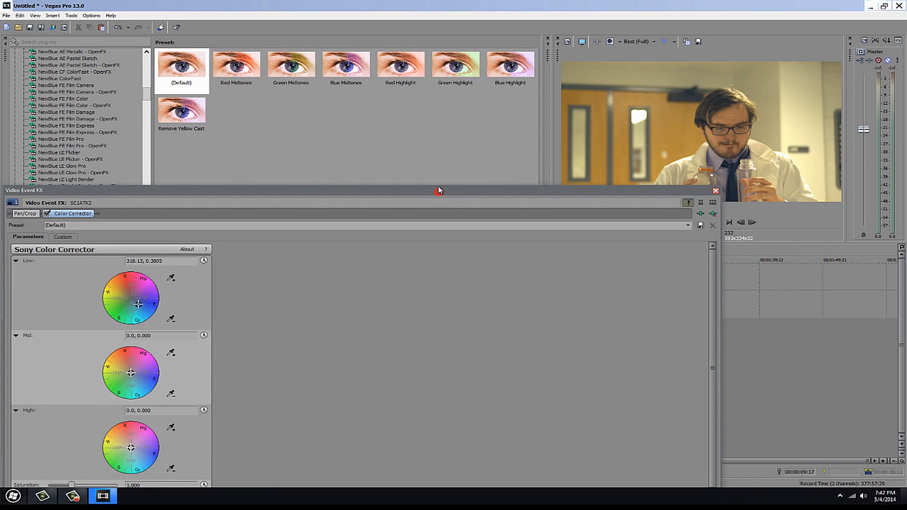
drag(439, 190, 414, 134)
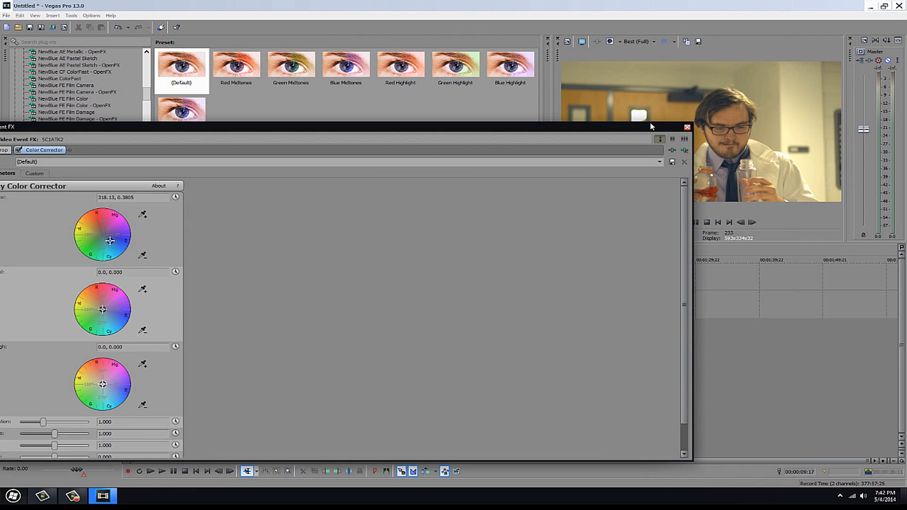
drag(650, 126, 621, 88)
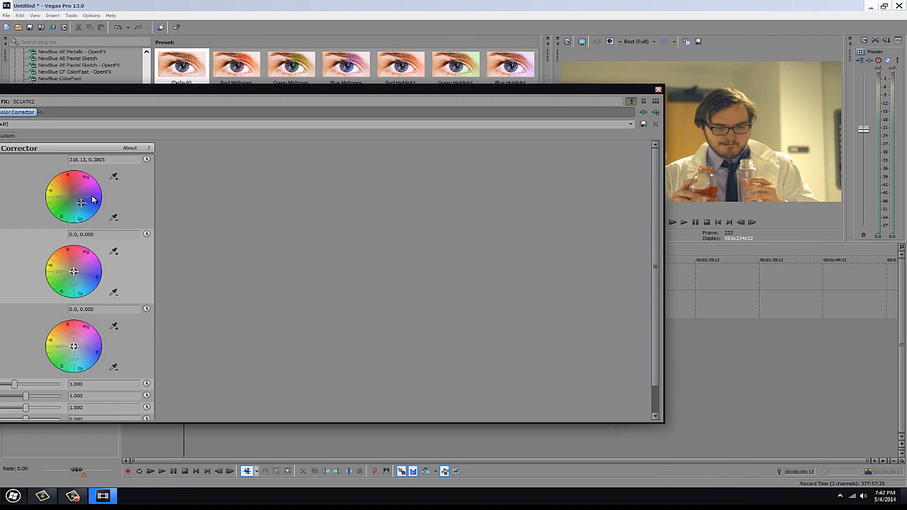
drag(81, 203, 86, 206)
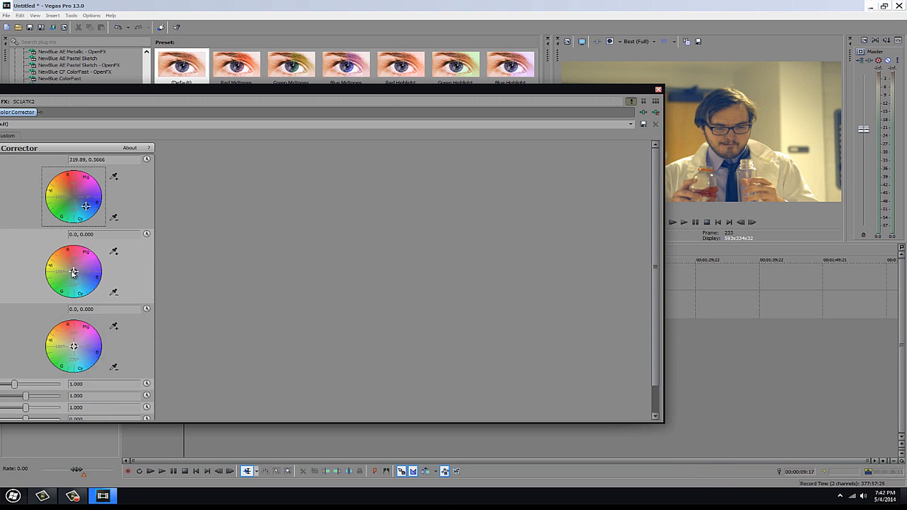
Shift the Mid color wheel to about 339.88, 0.2307 and the High wheel to about 286.7, 0.348.
mouse_move(74, 272)
mouse_down()
mouse_move(79, 280)
mouse_move(80, 273)
mouse_up()
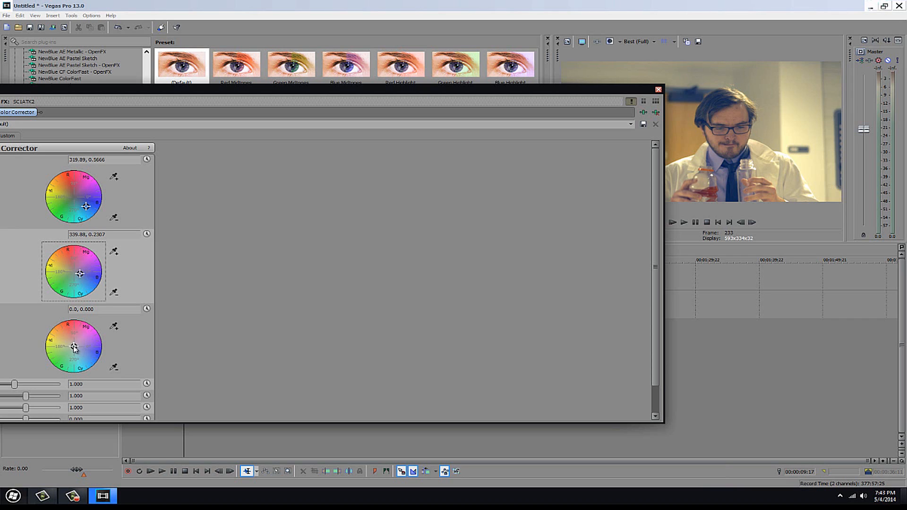
mouse_move(74, 347)
mouse_down()
mouse_move(67, 340)
mouse_move(60, 353)
mouse_move(60, 342)
mouse_move(78, 357)
mouse_up()
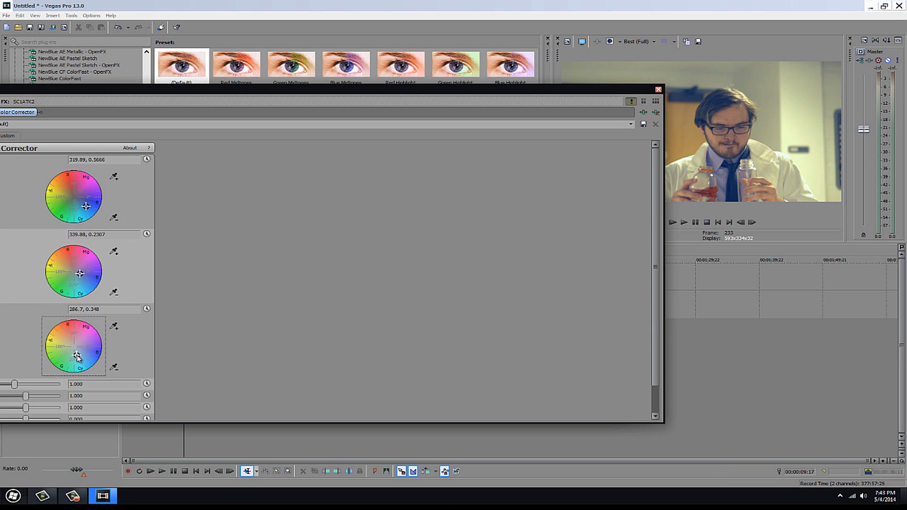
drag(471, 89, 640, 226)
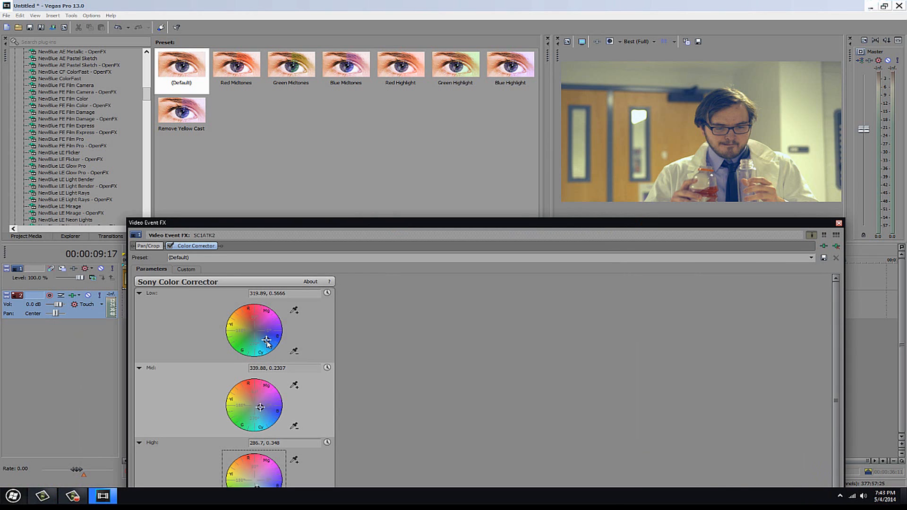
Readjust the Low color wheel to about 339.88, 0.4615 and the Mid wheel to about 308.76, 0.3461, then close the effect settings.
click(266, 340)
drag(266, 340, 266, 335)
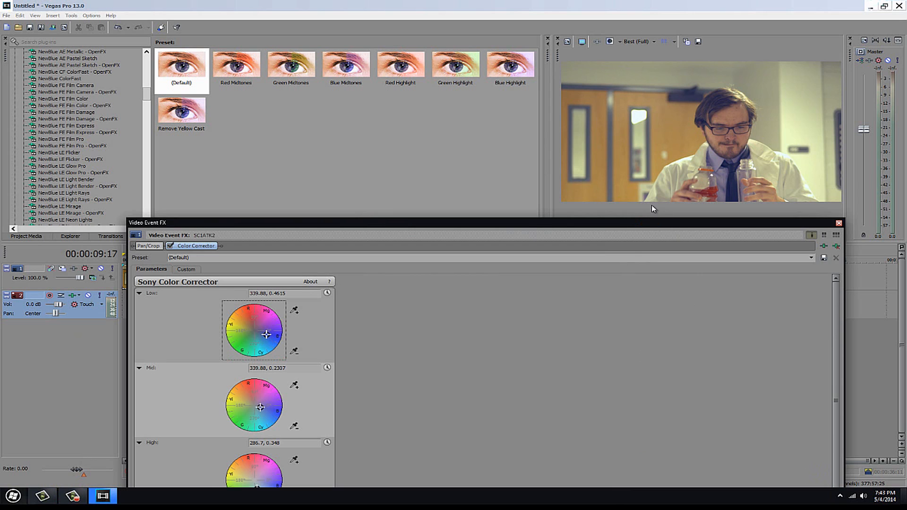
drag(636, 224, 601, 249)
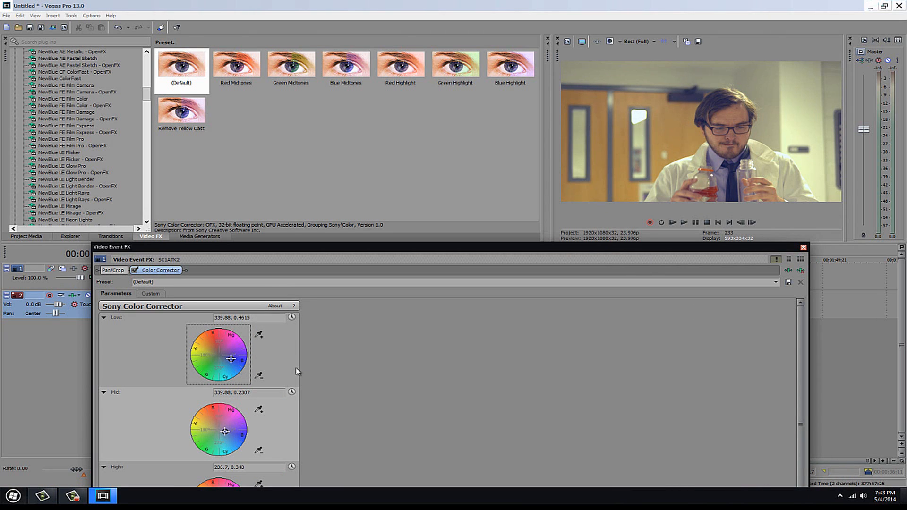
drag(225, 431, 225, 439)
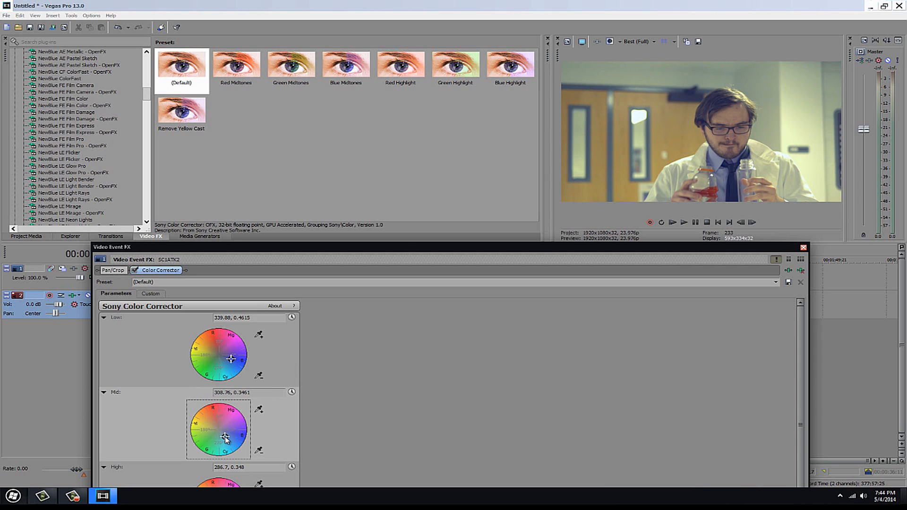
drag(407, 250, 361, 173)
click(756, 171)
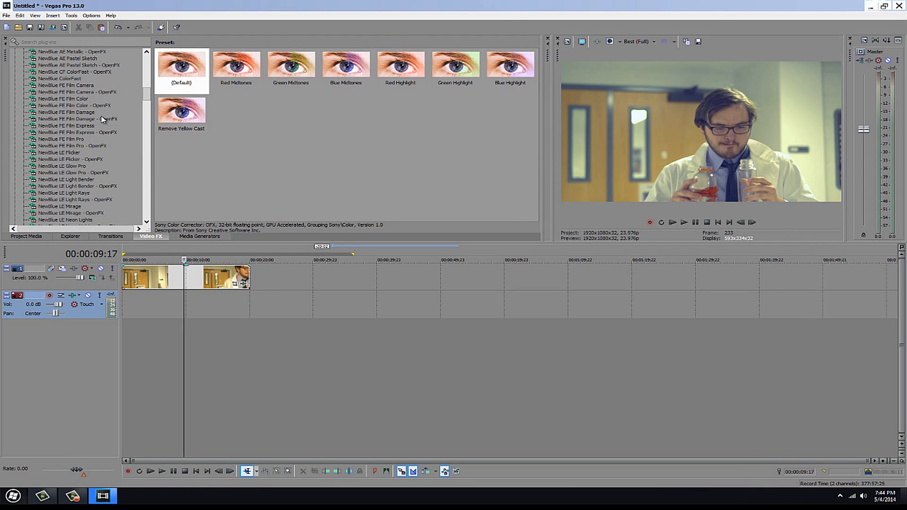
Add the Color Curves effect with its (Default) preset to the video clip on the timeline.
drag(147, 93, 151, 56)
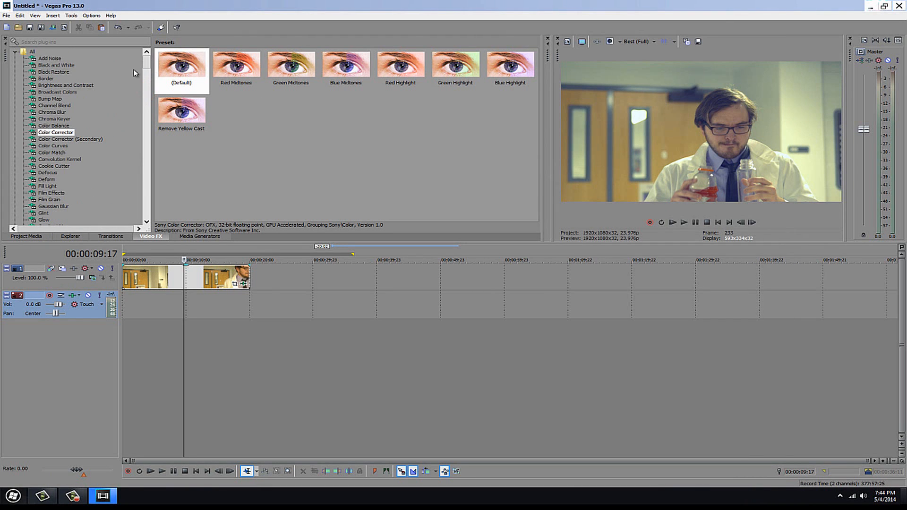
click(49, 146)
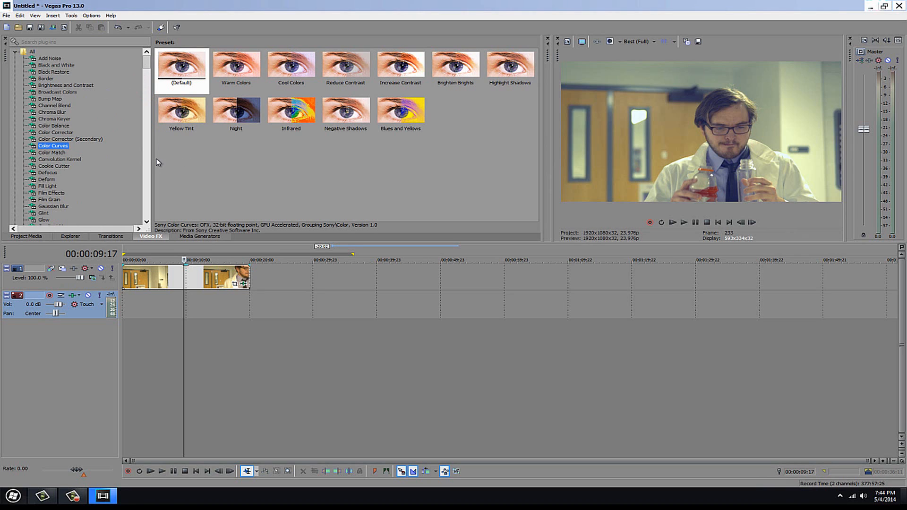
drag(47, 147, 157, 277)
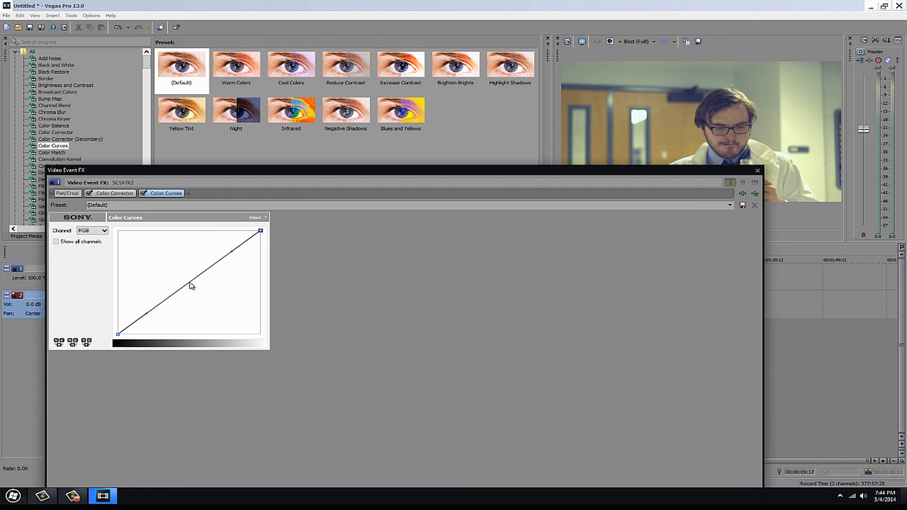
Bend the RGB channel's color curve into a gentle S shape, lowering the shadows and raising the highlights.
click(97, 231)
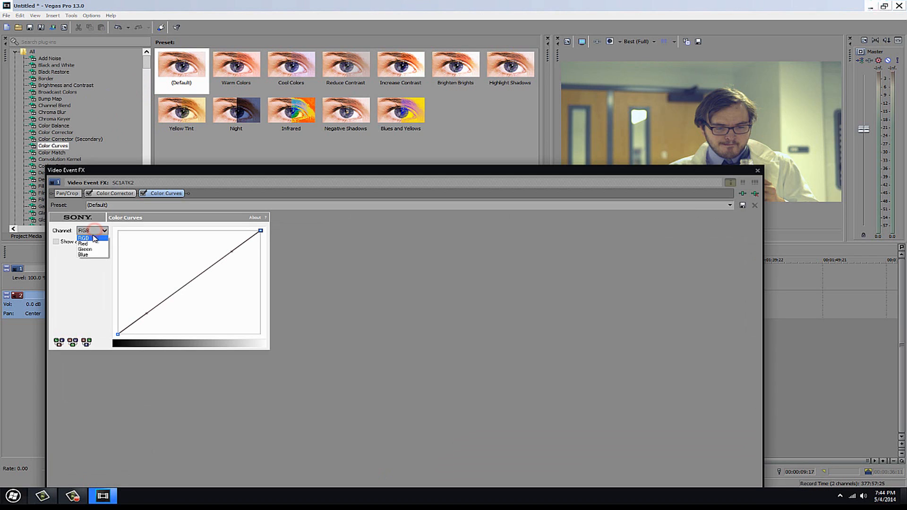
click(87, 281)
click(93, 230)
click(90, 287)
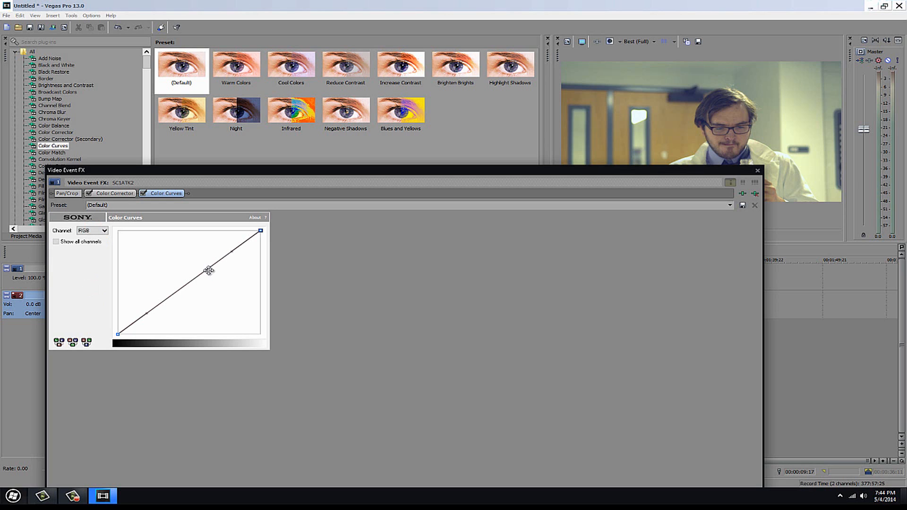
mouse_move(146, 309)
mouse_down()
mouse_move(139, 301)
mouse_move(155, 321)
mouse_up()
drag(231, 251, 208, 258)
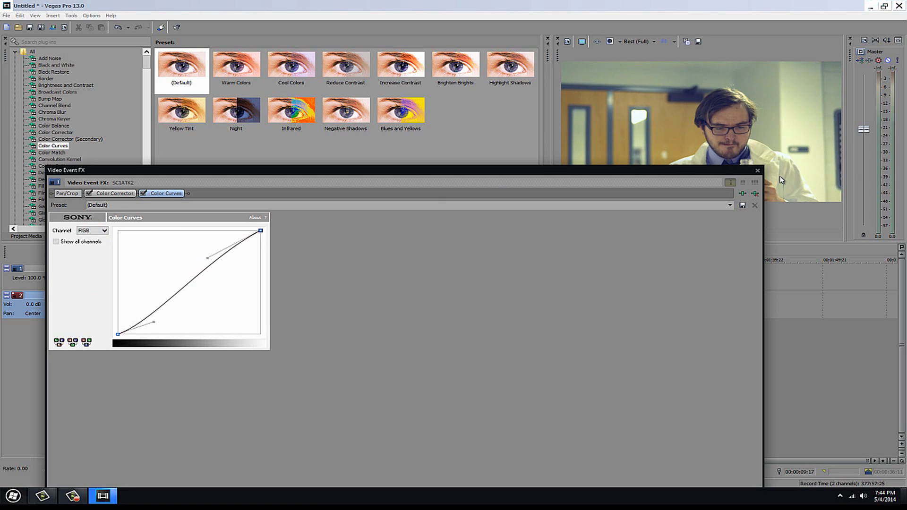
drag(682, 173, 619, 203)
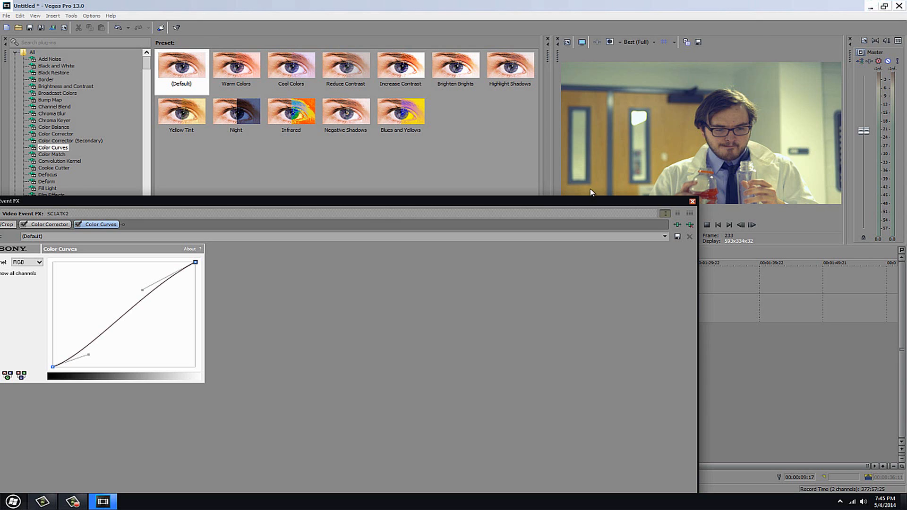
drag(355, 204, 415, 205)
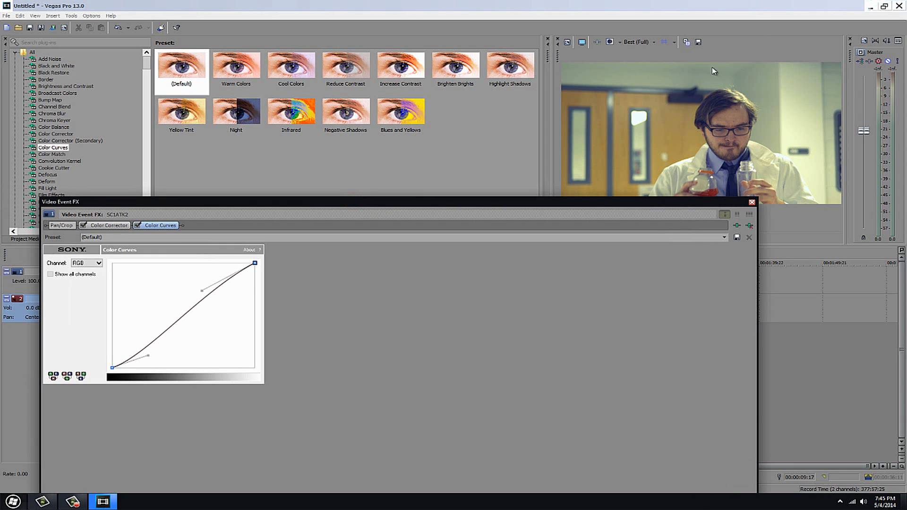
Raise the highlights further on the RGB channel's color curve and close the effect settings.
drag(511, 206, 579, 182)
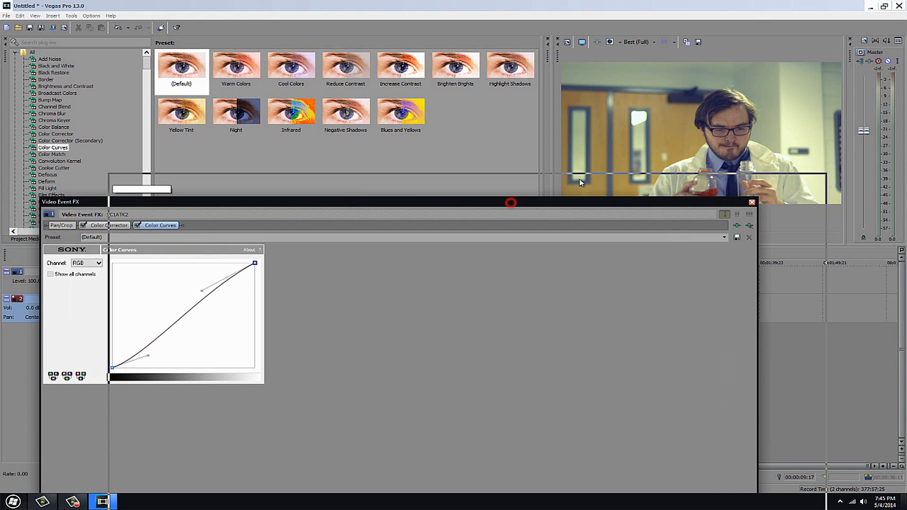
click(276, 265)
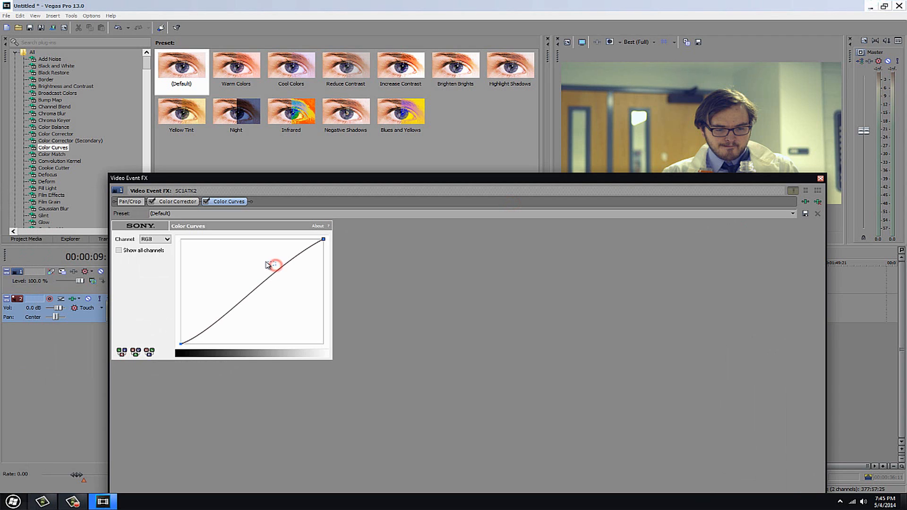
click(278, 267)
mouse_move(272, 266)
mouse_down()
mouse_move(265, 253)
mouse_move(284, 271)
mouse_move(261, 263)
mouse_up()
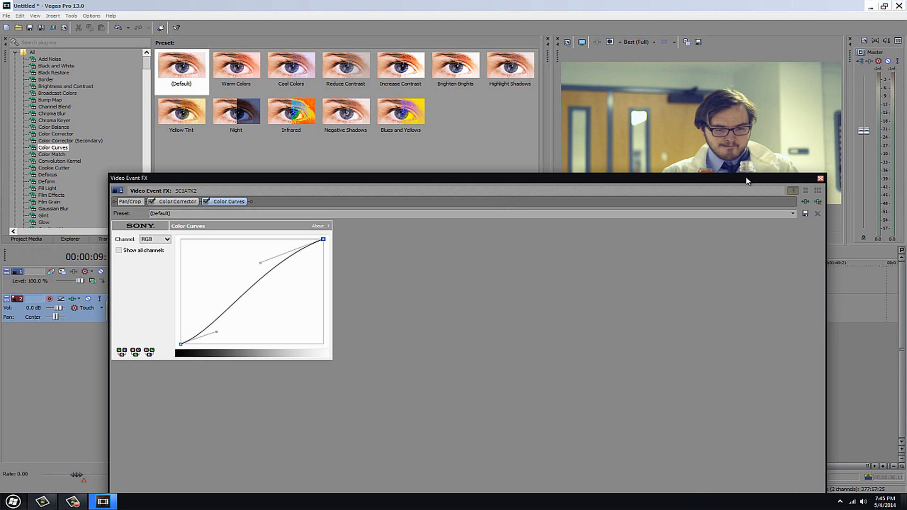
drag(746, 181, 693, 214)
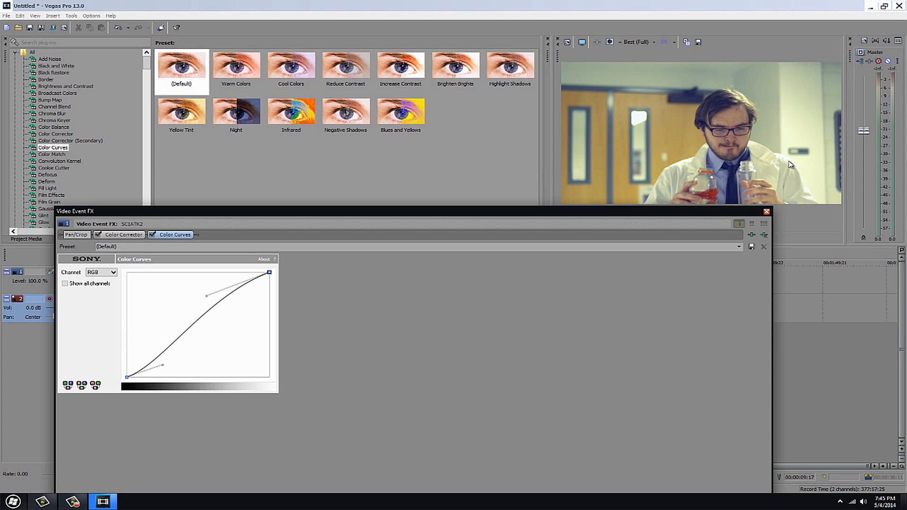
click(767, 212)
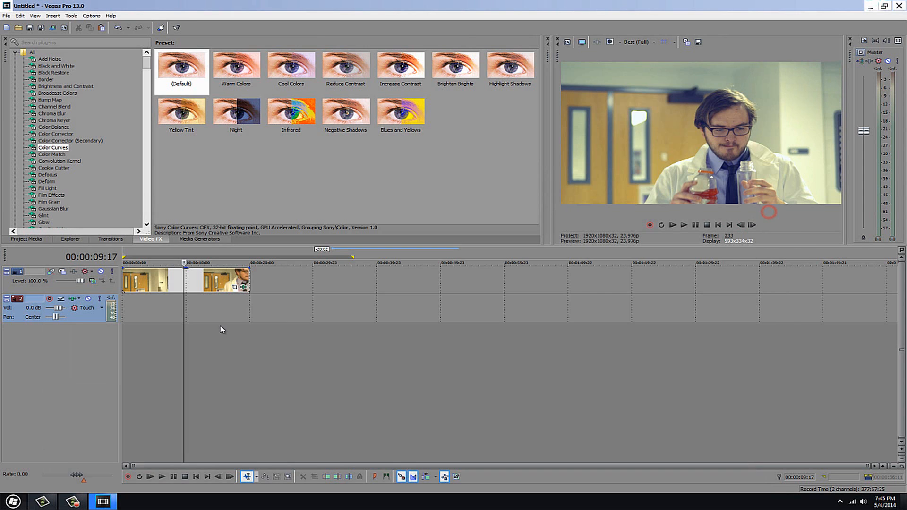
Reopen the clip's Color Corrector, shift the High color wheel to about 164.78, 0.2418 and close the effect settings.
click(213, 320)
click(249, 354)
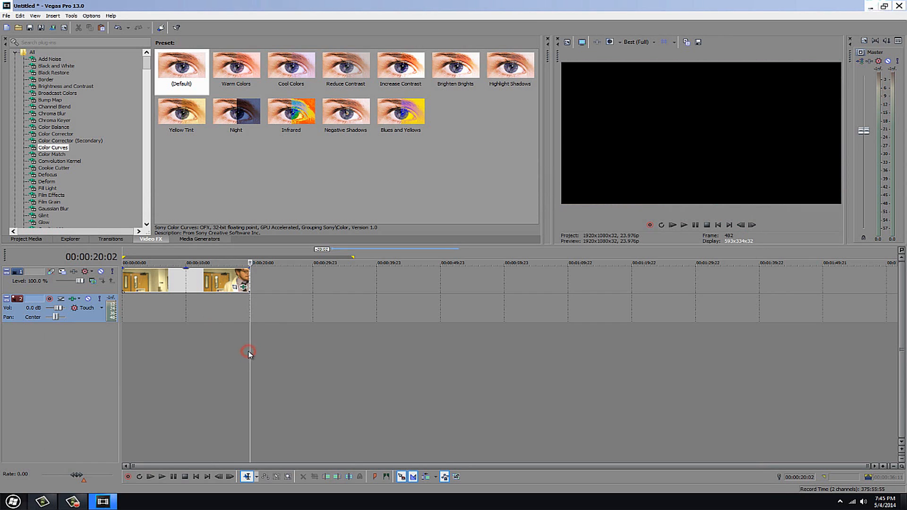
click(228, 348)
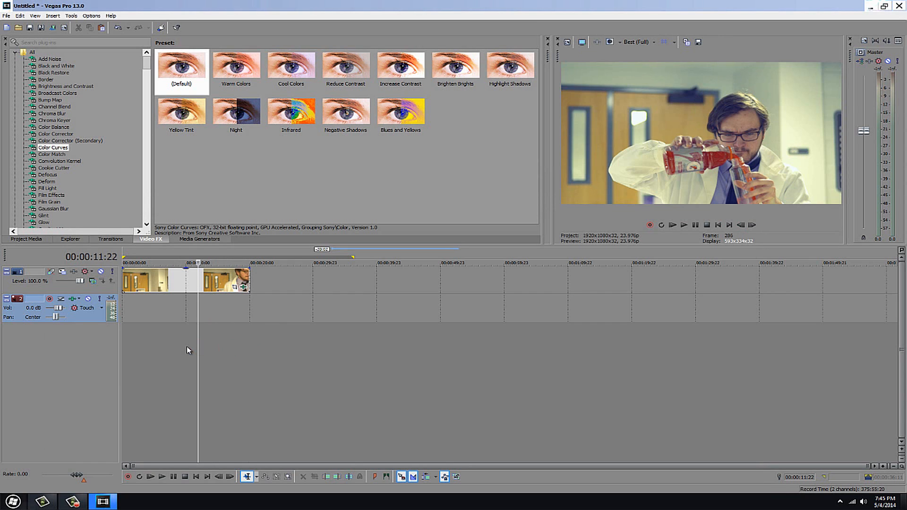
click(186, 347)
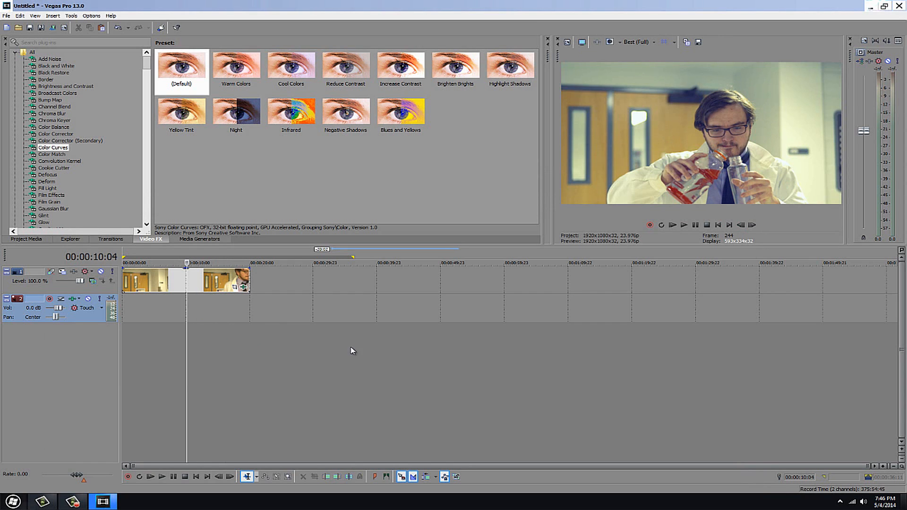
drag(55, 147, 243, 288)
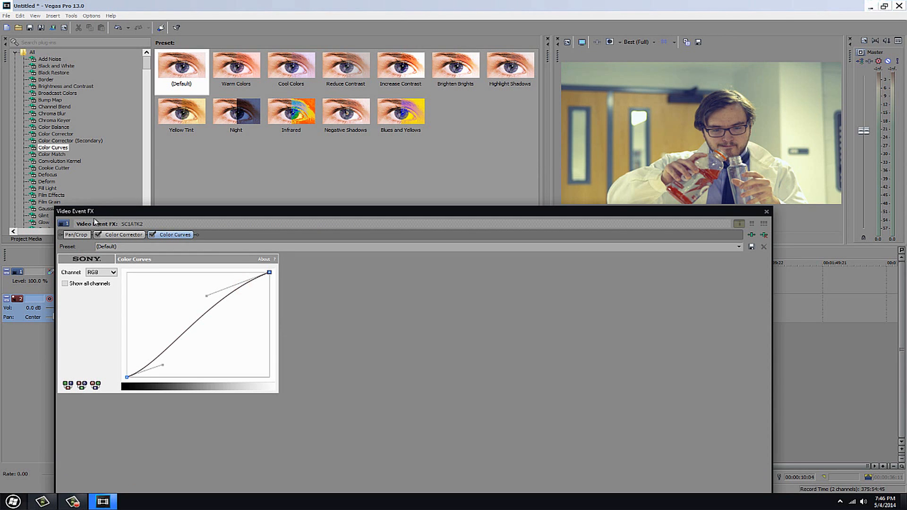
click(122, 236)
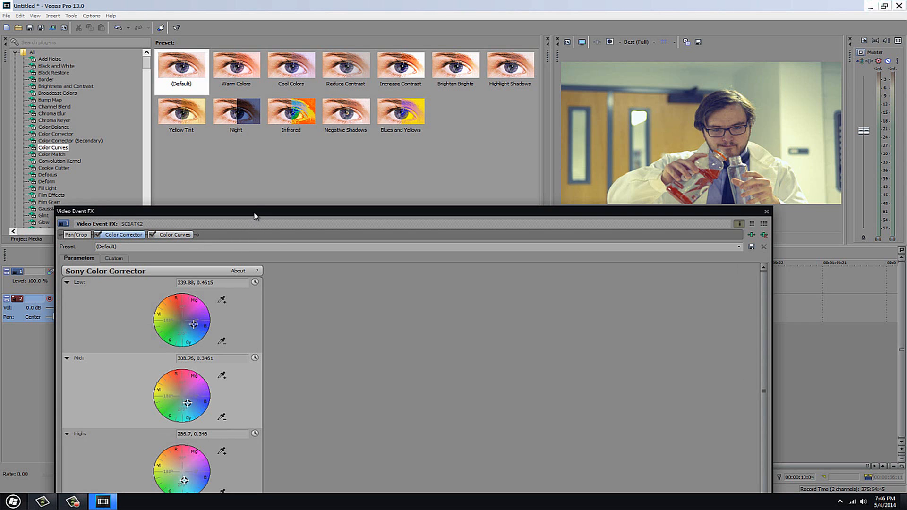
drag(254, 214, 263, 138)
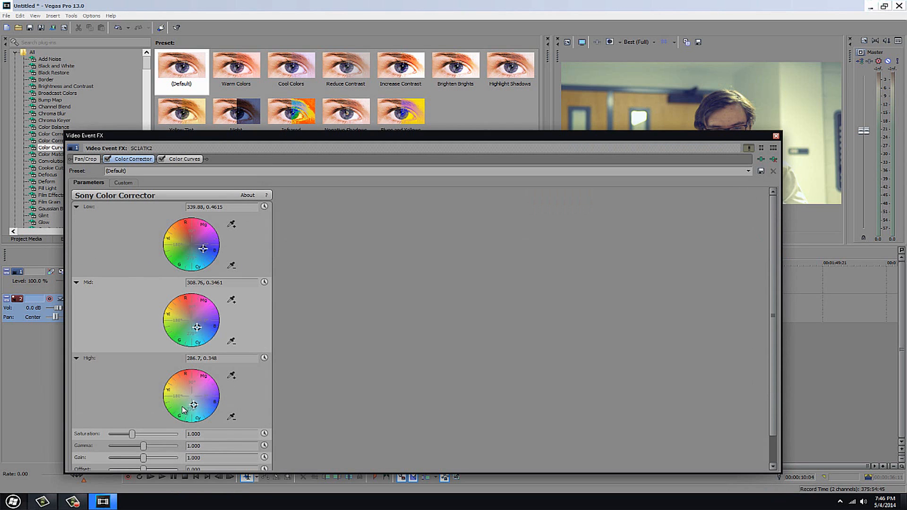
drag(193, 407, 195, 407)
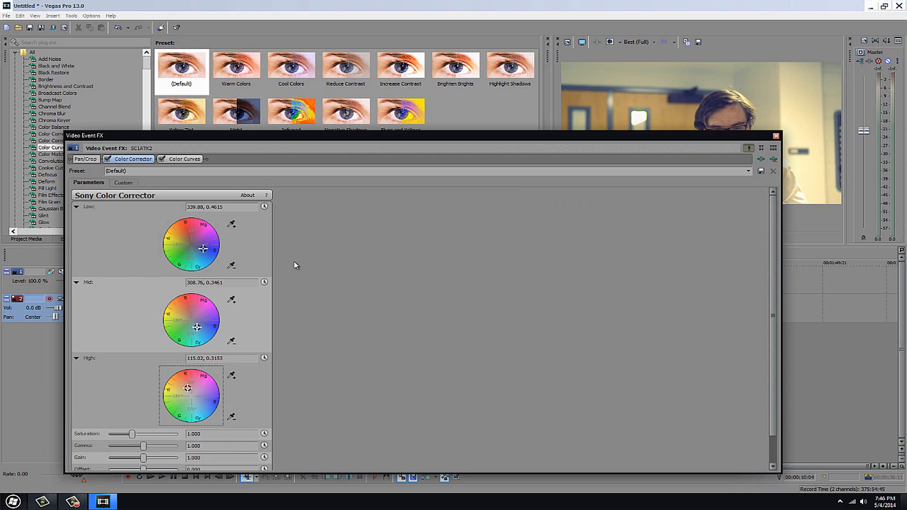
drag(325, 188, 318, 208)
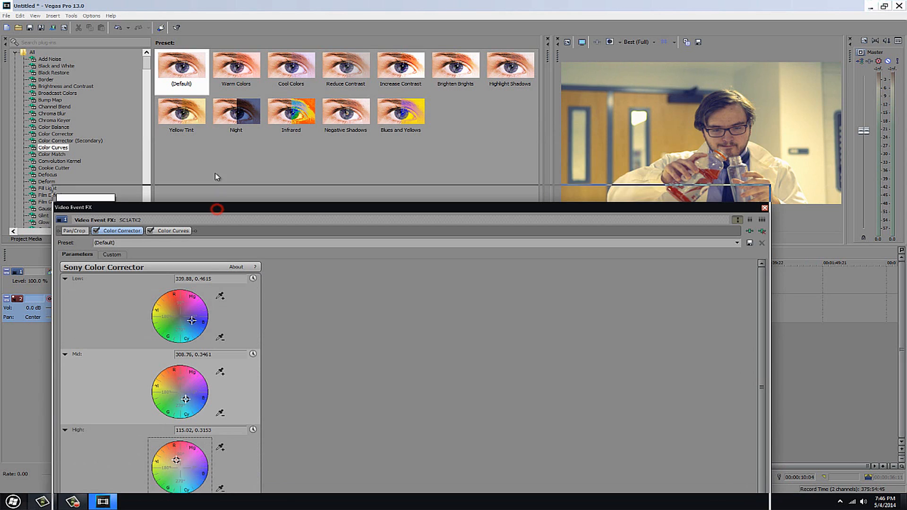
drag(217, 208, 212, 131)
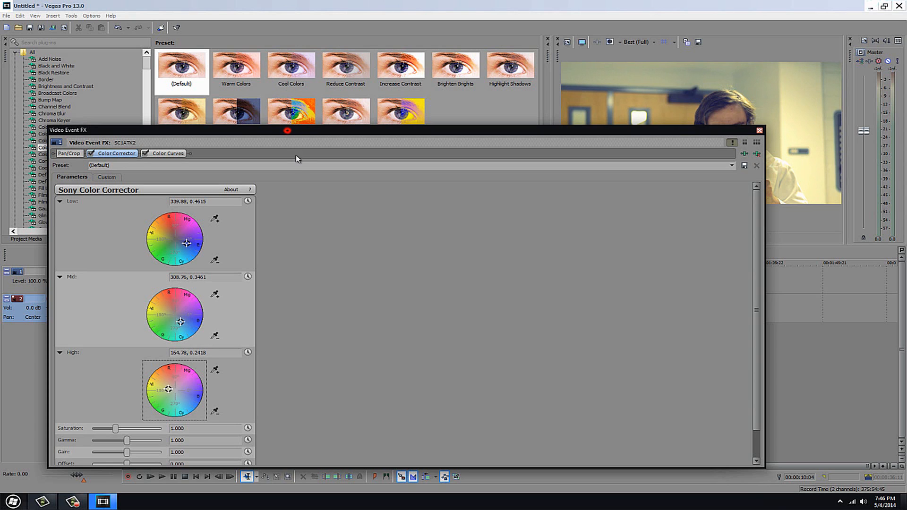
drag(289, 131, 313, 202)
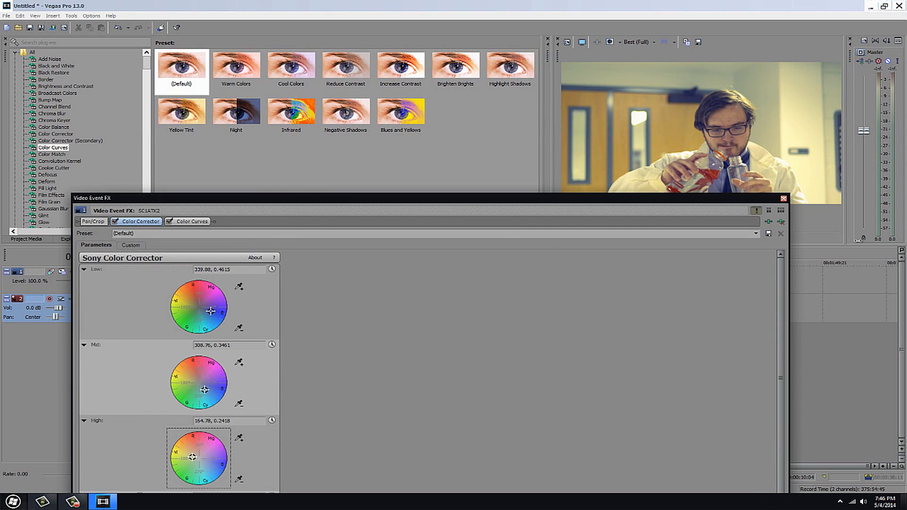
click(783, 198)
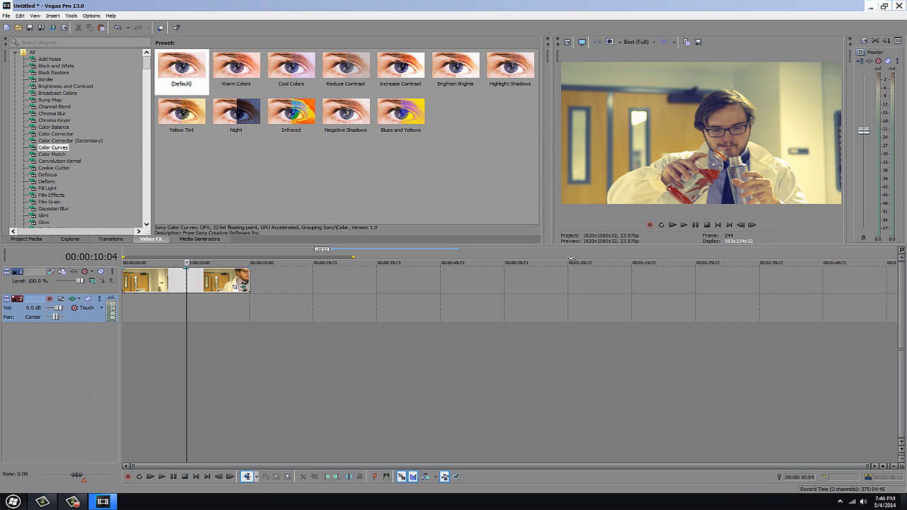
Play back the graded clip from near its start to review the color grade in motion.
click(133, 311)
key(space)
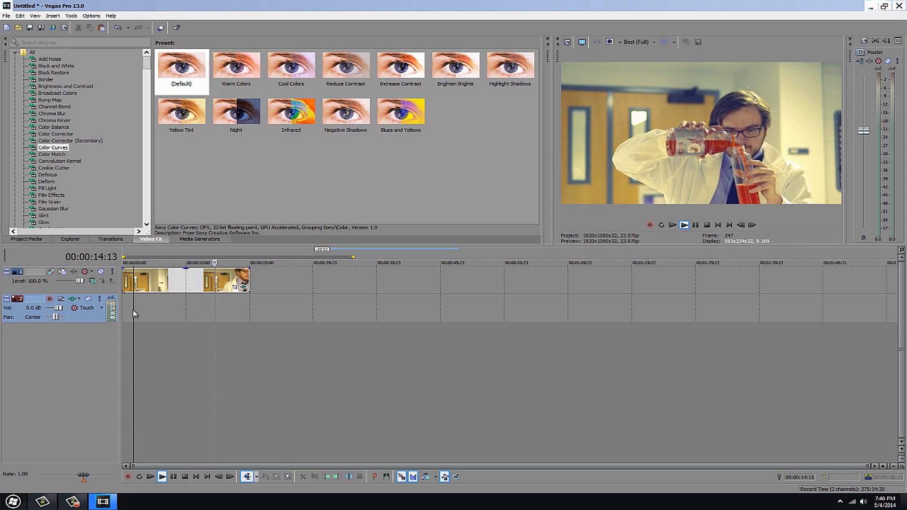
key(space)
Examine the color grade on individual frames at several points along the clip.
click(204, 304)
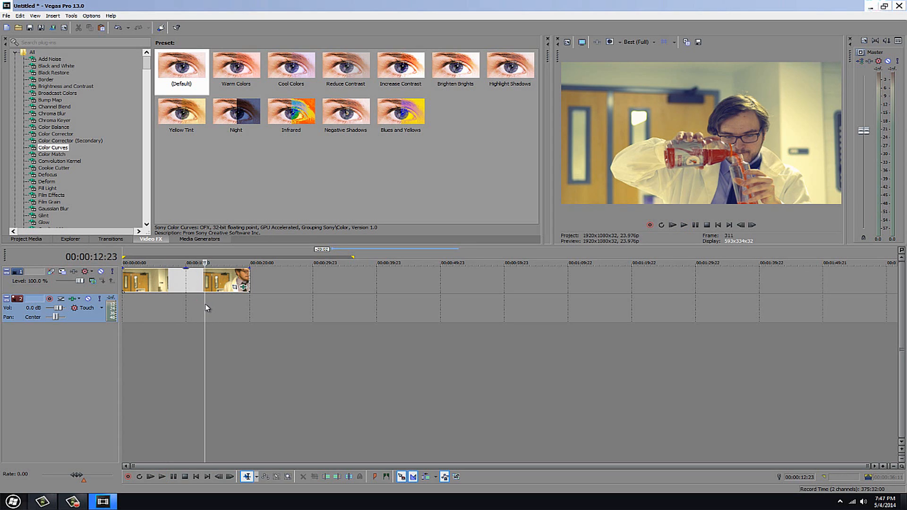
click(189, 310)
click(208, 314)
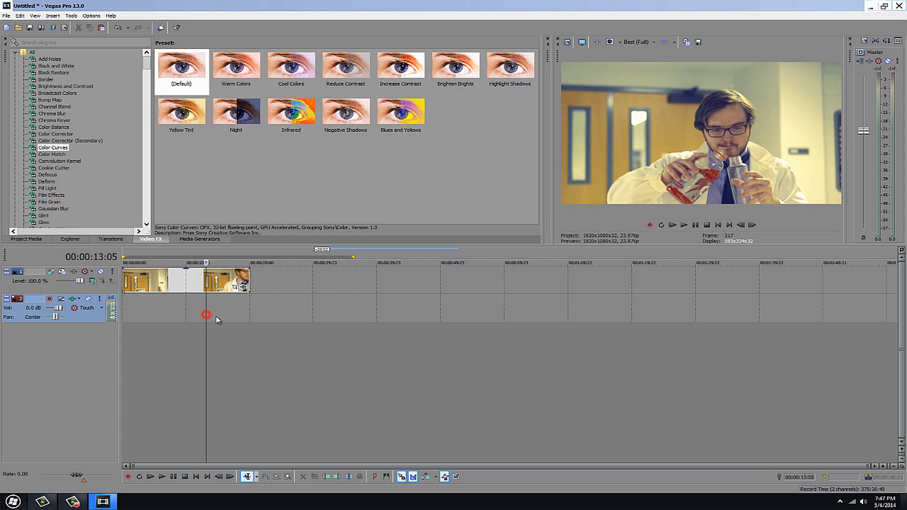
click(225, 318)
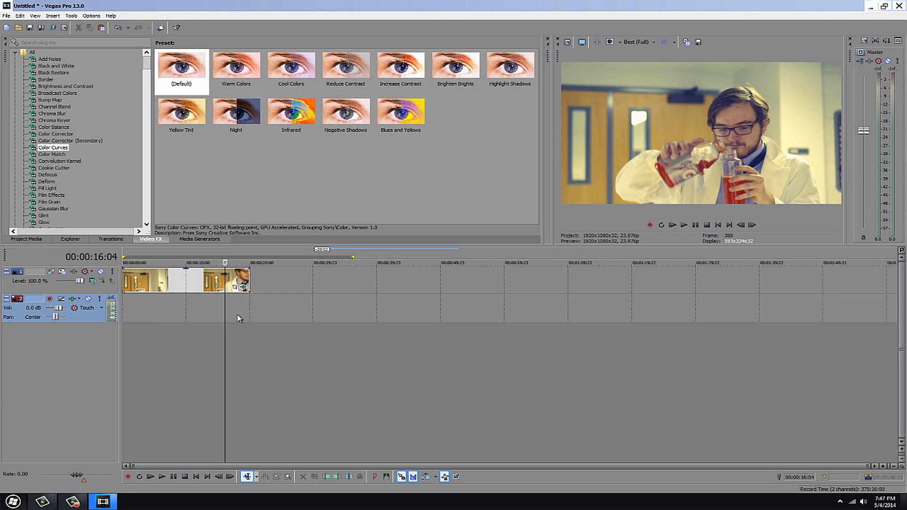
click(179, 316)
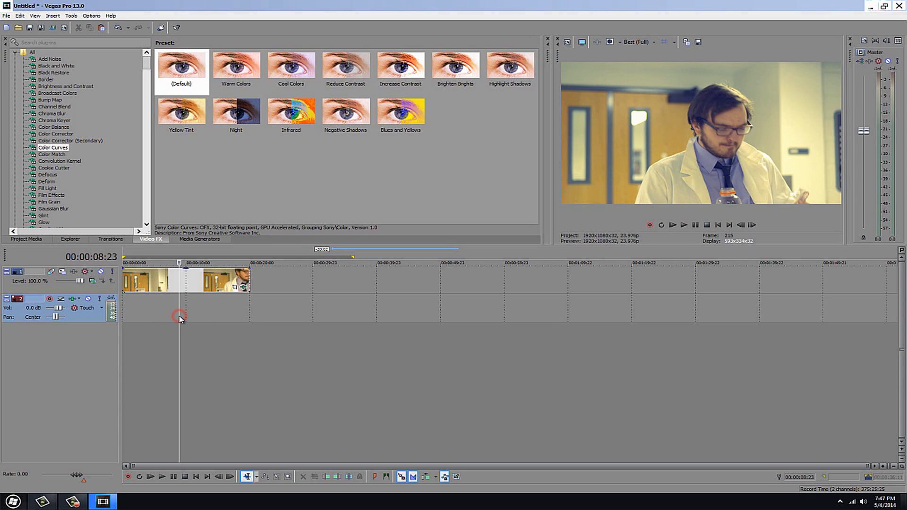
click(217, 319)
click(245, 321)
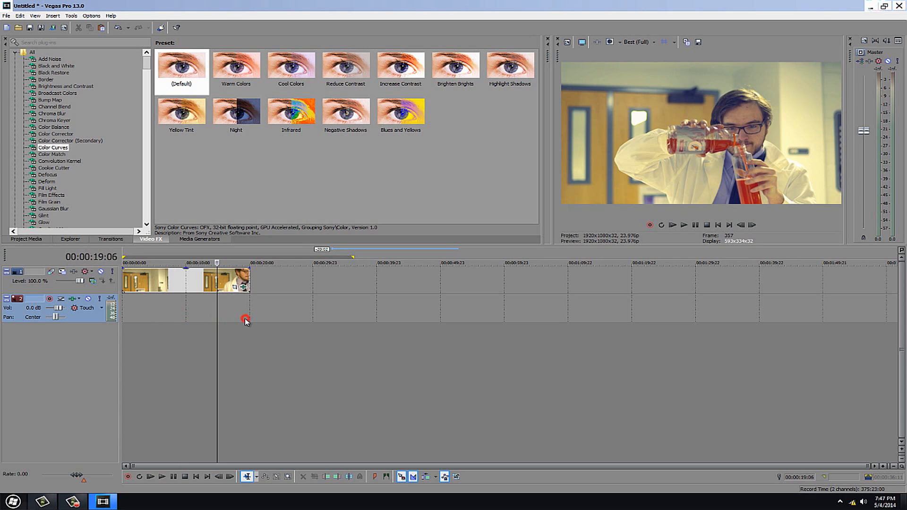
click(203, 323)
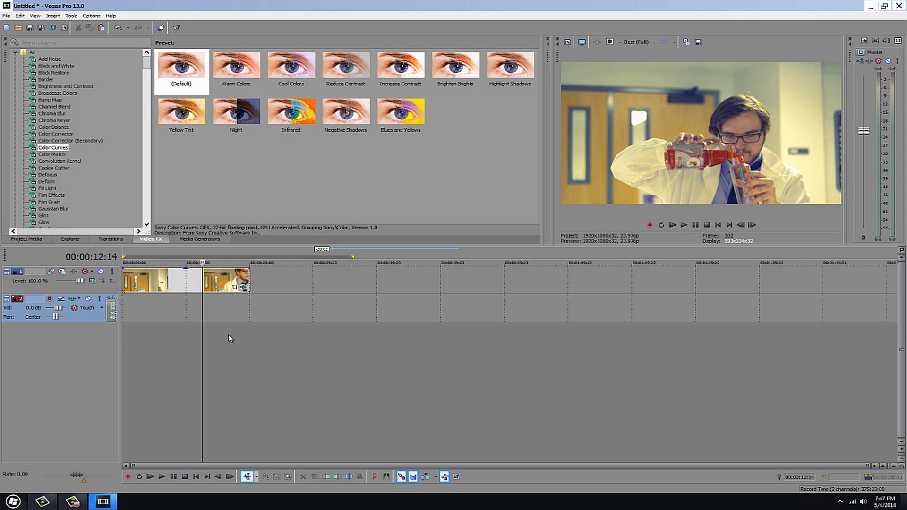
drag(228, 337, 239, 338)
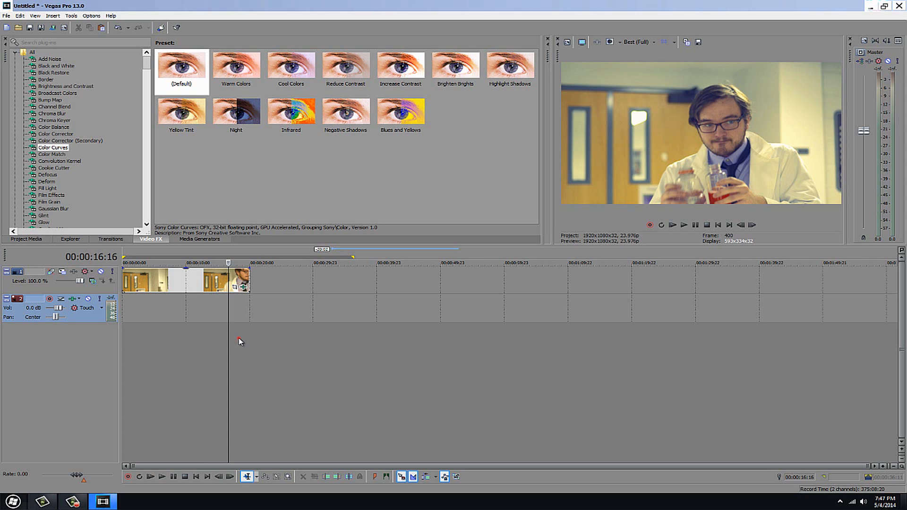
click(207, 344)
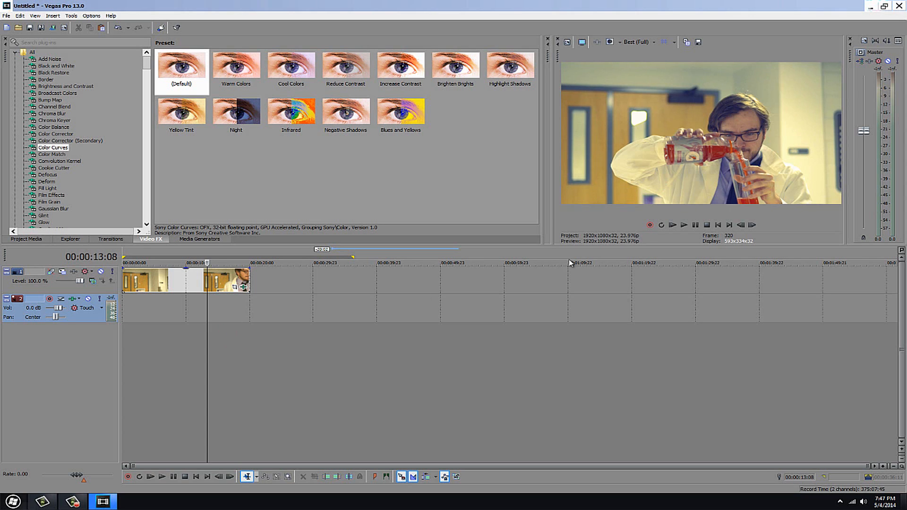
click(152, 344)
click(201, 344)
click(245, 347)
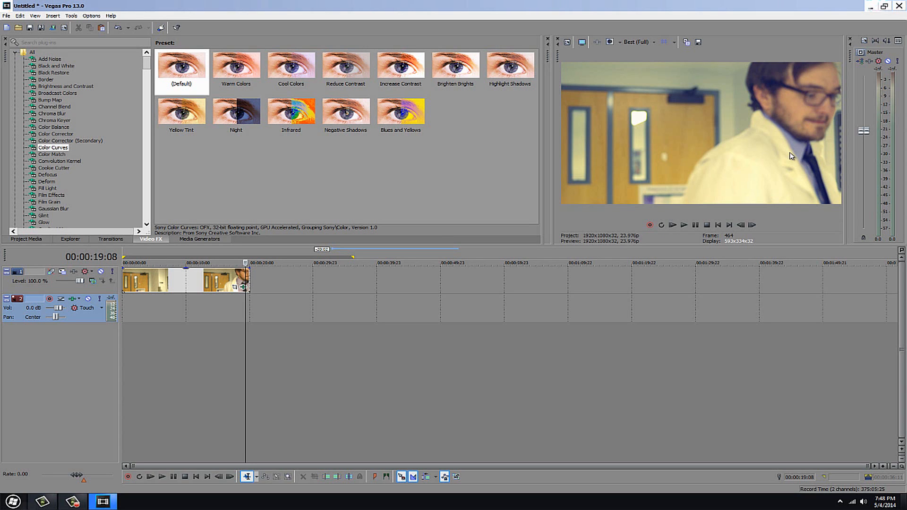
click(220, 350)
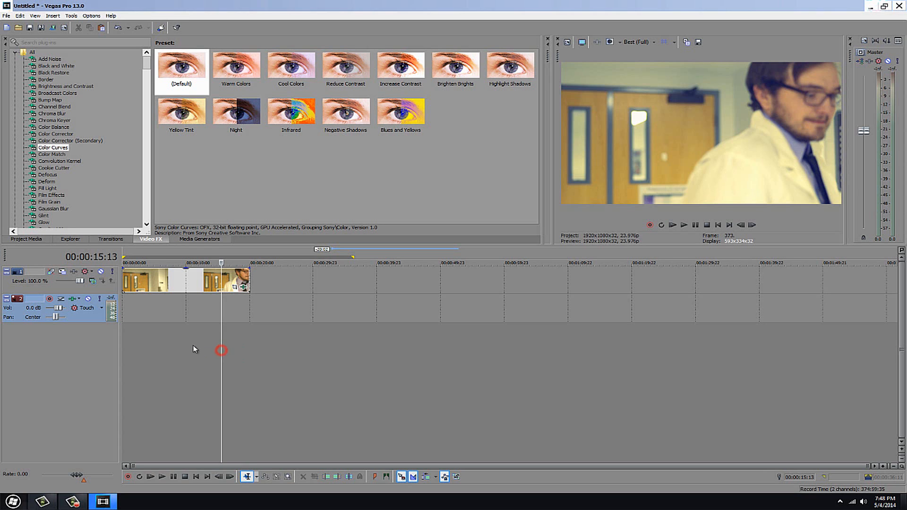
click(190, 344)
click(178, 344)
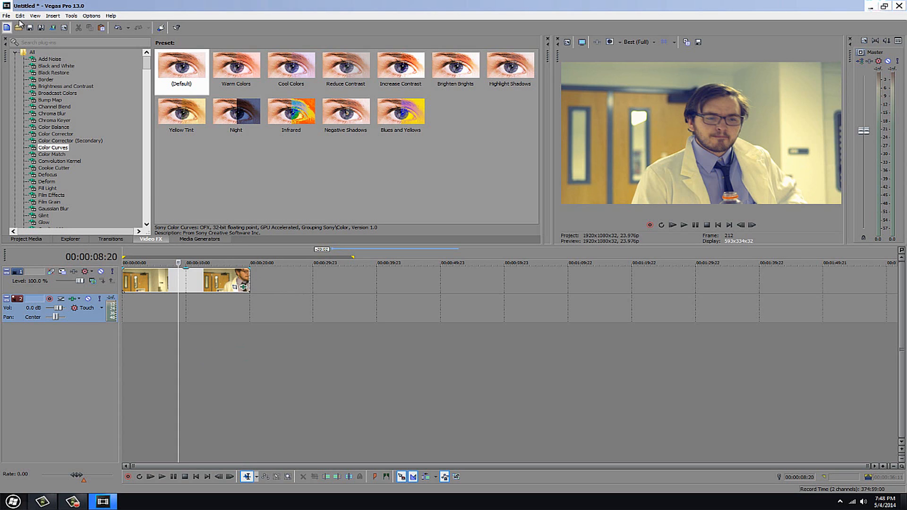
Import the media file SC1ATK7.mov from the elephants folder on the MY PASSPORT (G:) drive.
click(35, 240)
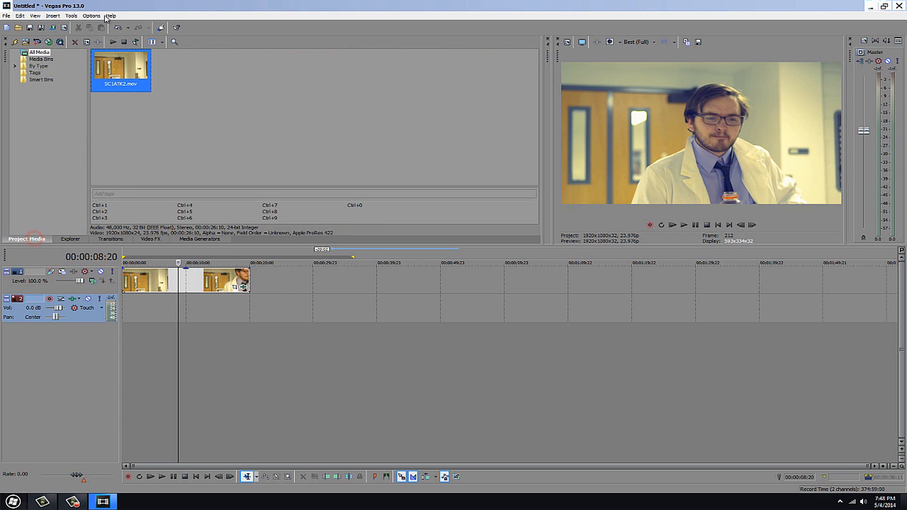
click(6, 16)
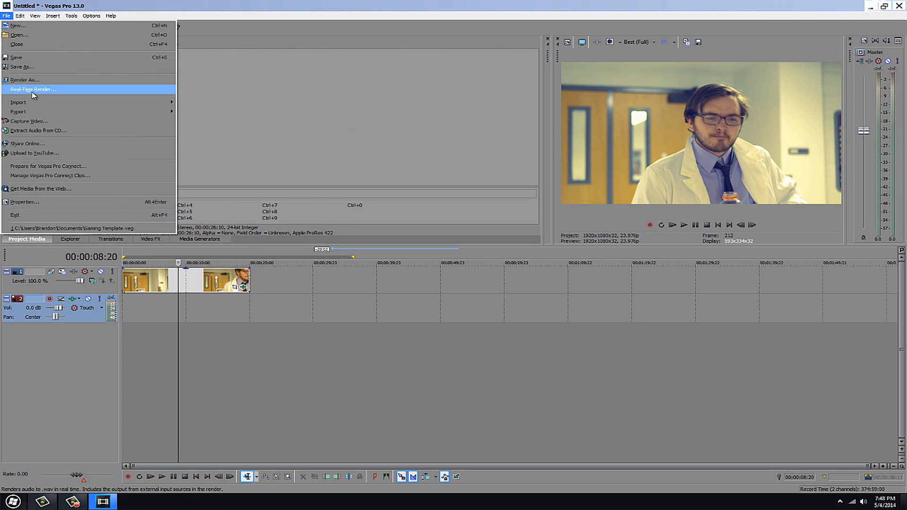
mouse_move(71, 102)
click(224, 101)
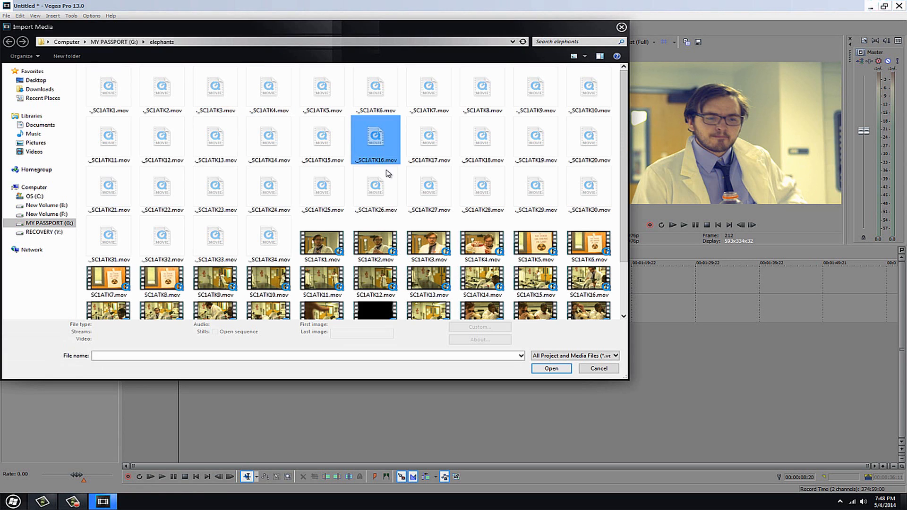
scroll(621, 196, down, 1)
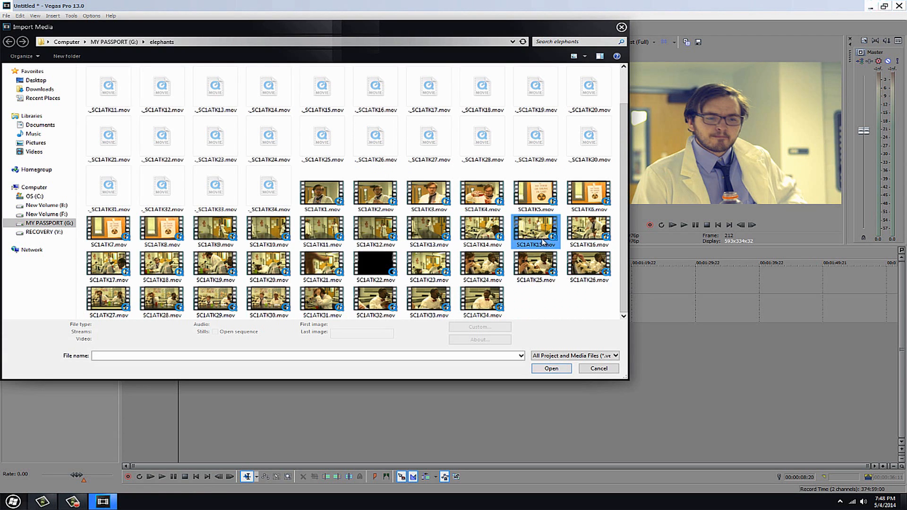
click(513, 191)
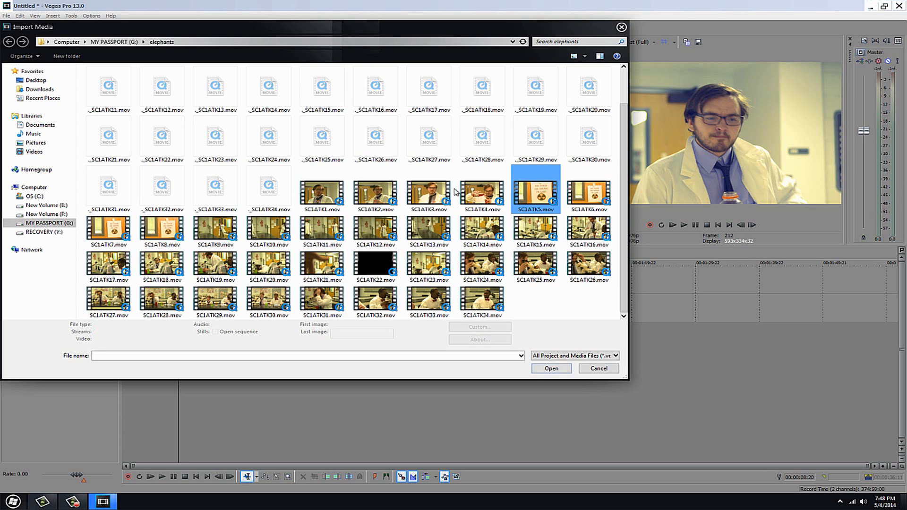
click(525, 191)
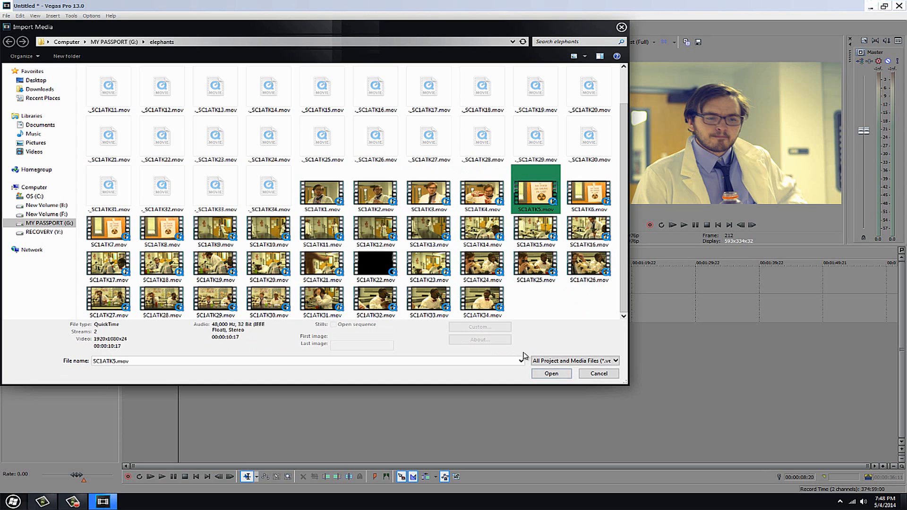
click(587, 198)
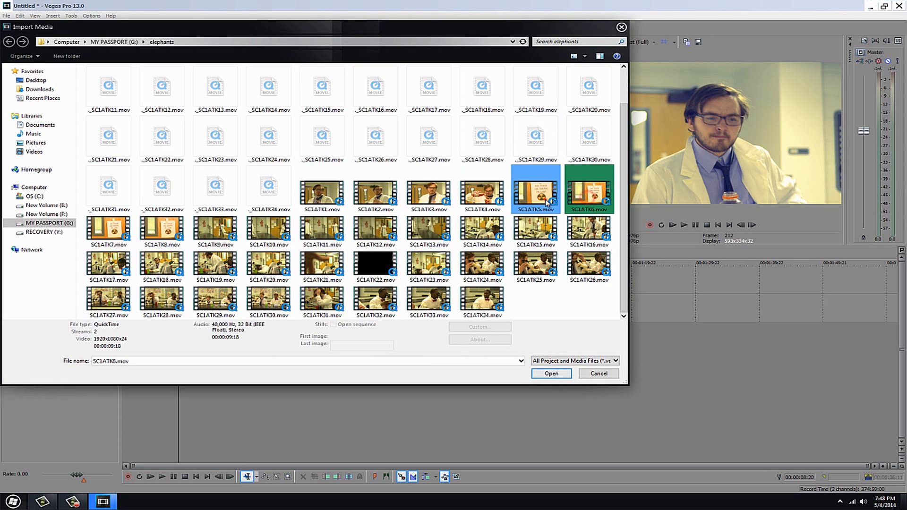
click(541, 197)
click(573, 201)
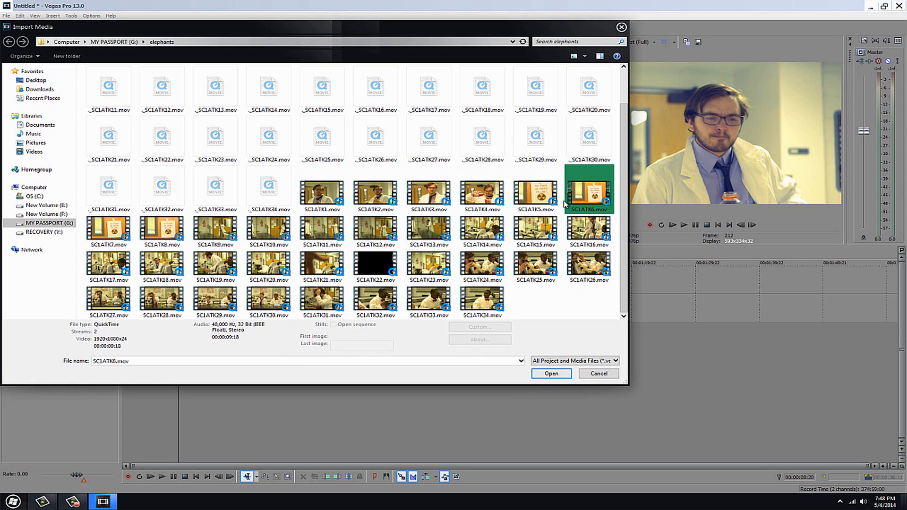
click(101, 230)
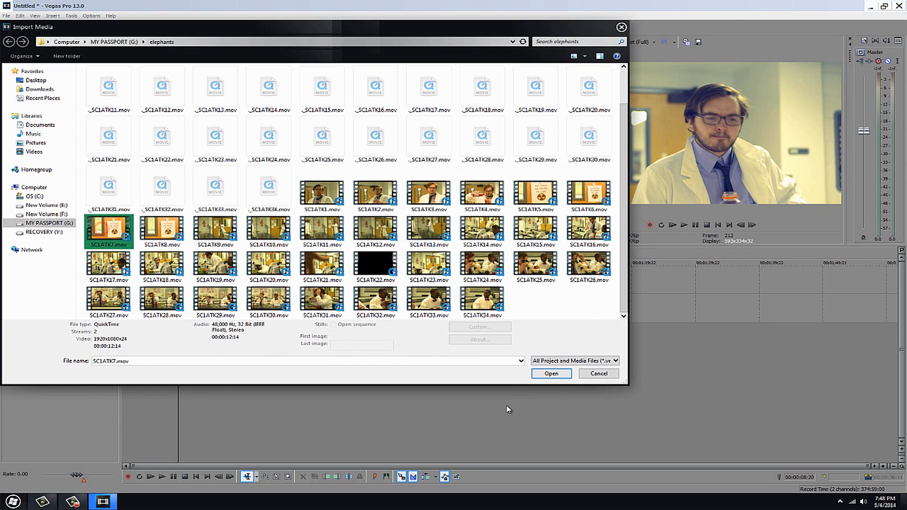
click(551, 374)
Place SC1ATK7.mov on the timeline directly after the first clip and remove its audio event from the group.
drag(177, 96, 258, 282)
click(290, 344)
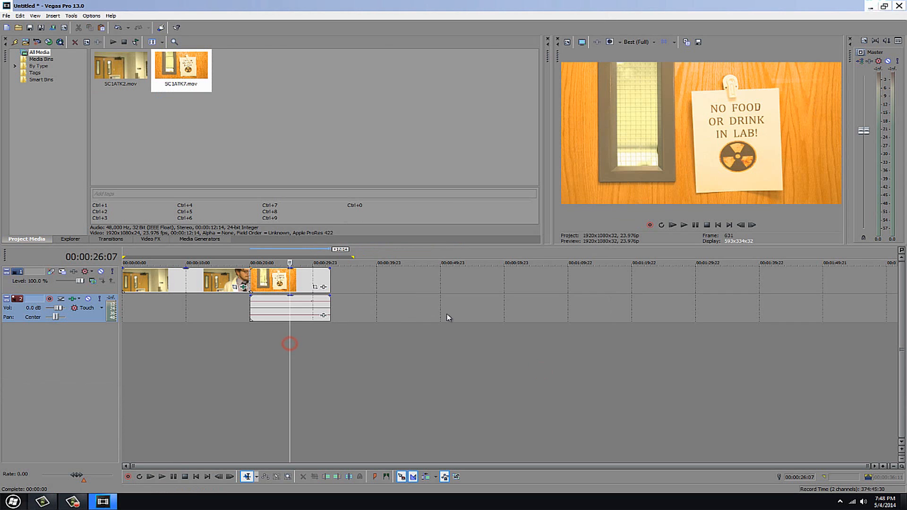
right_click(301, 307)
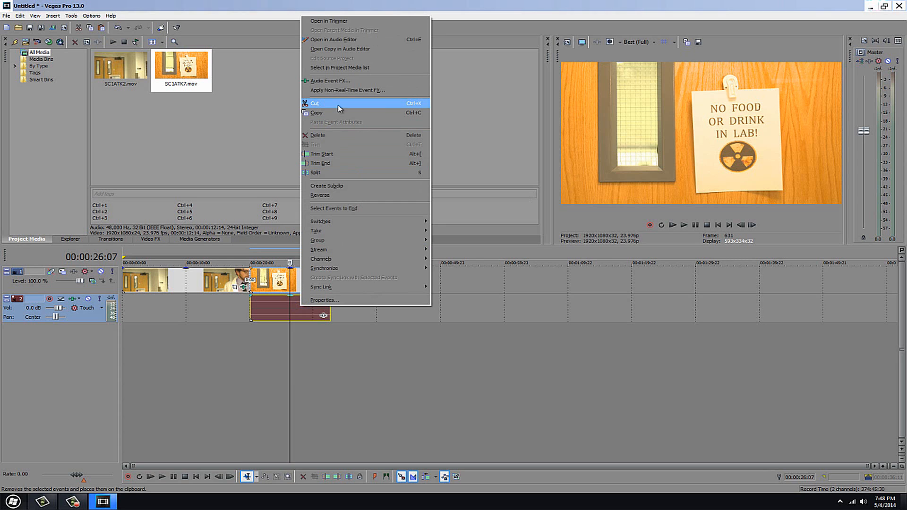
mouse_move(334, 245)
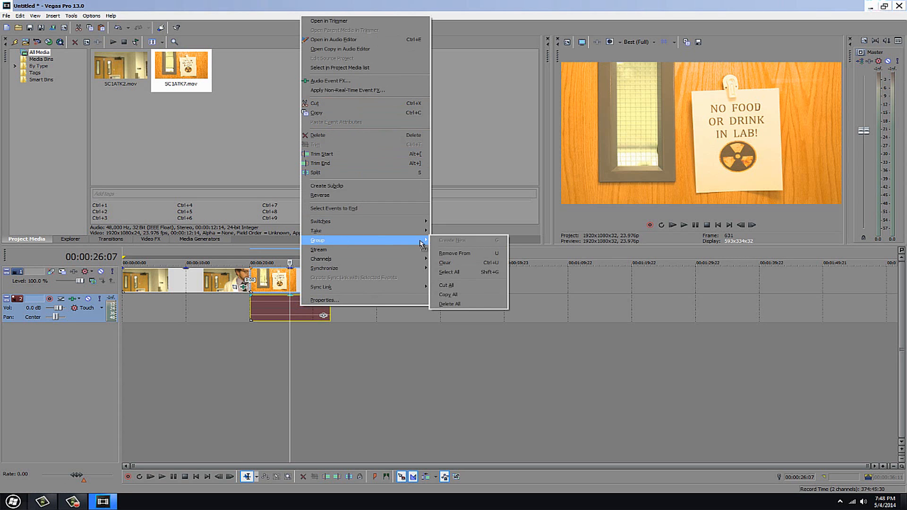
click(462, 255)
Move the ungrouped audio event onto a new track below, then delete the event along with that extra track.
drag(390, 316, 392, 333)
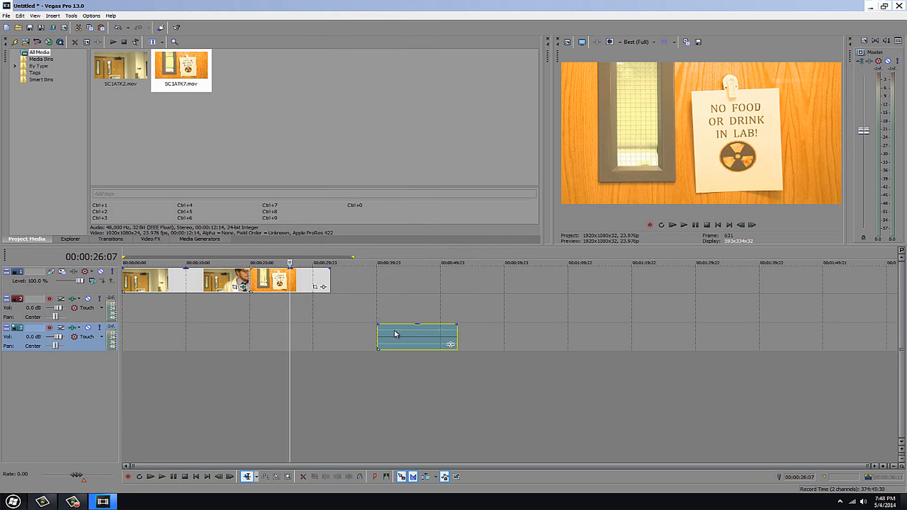
right_click(400, 333)
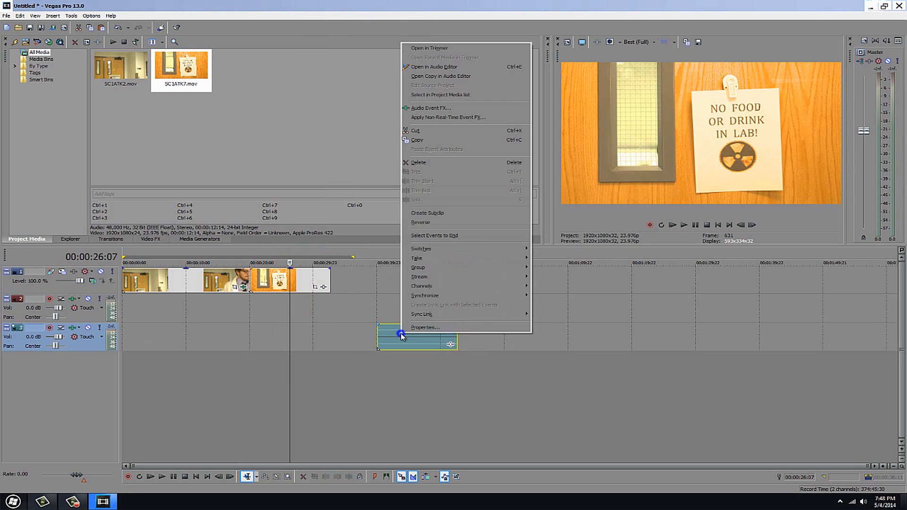
click(425, 162)
right_click(5, 337)
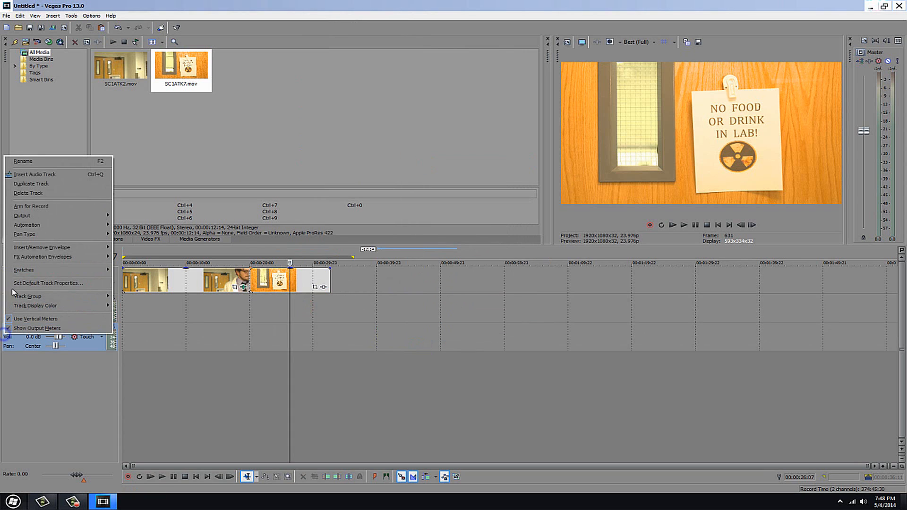
click(29, 193)
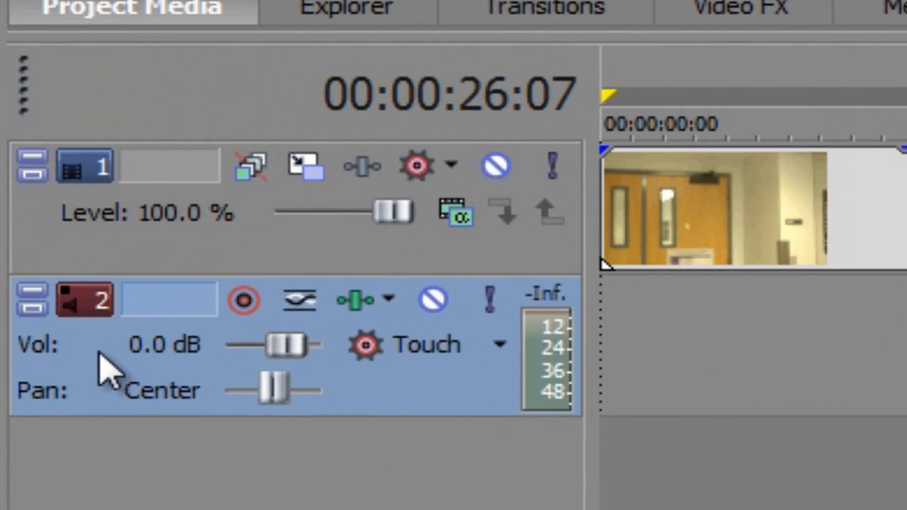
Insert an empty video track above the clips and delete it again.
right_click(99, 355)
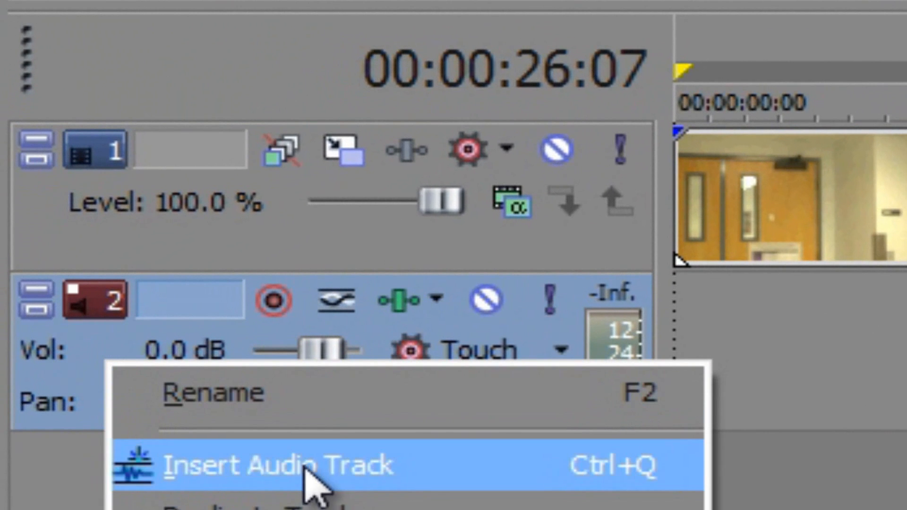
right_click(12, 198)
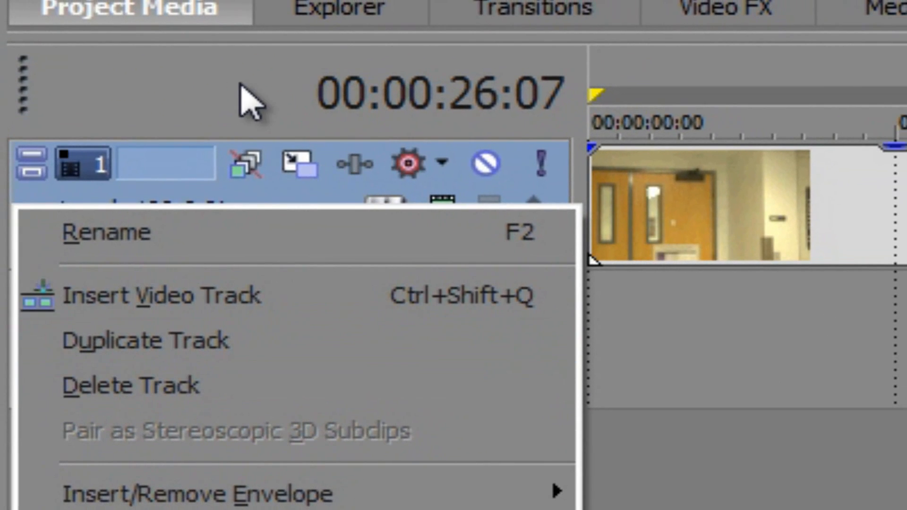
click(239, 85)
right_click(44, 226)
click(141, 308)
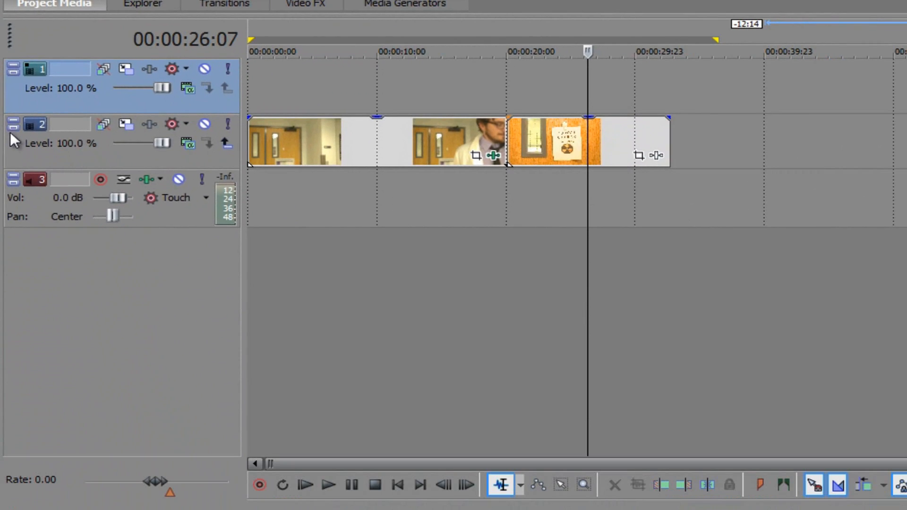
right_click(20, 100)
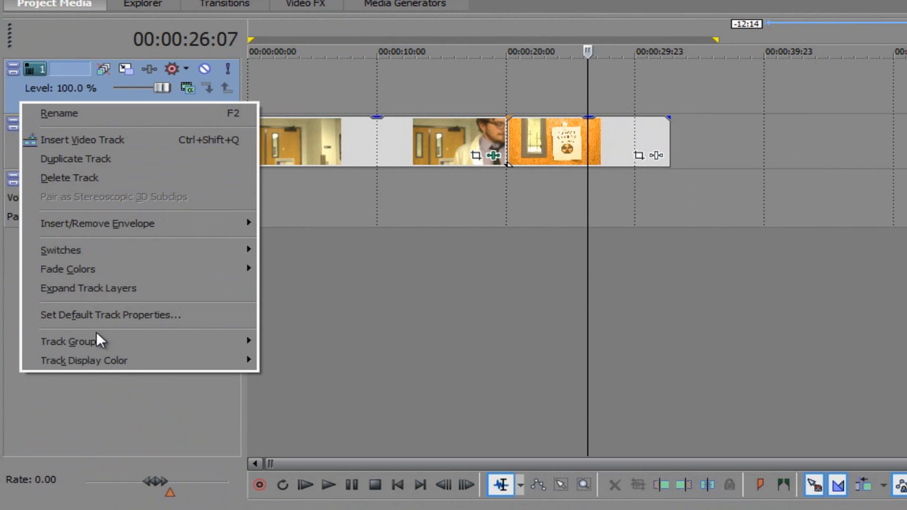
click(81, 173)
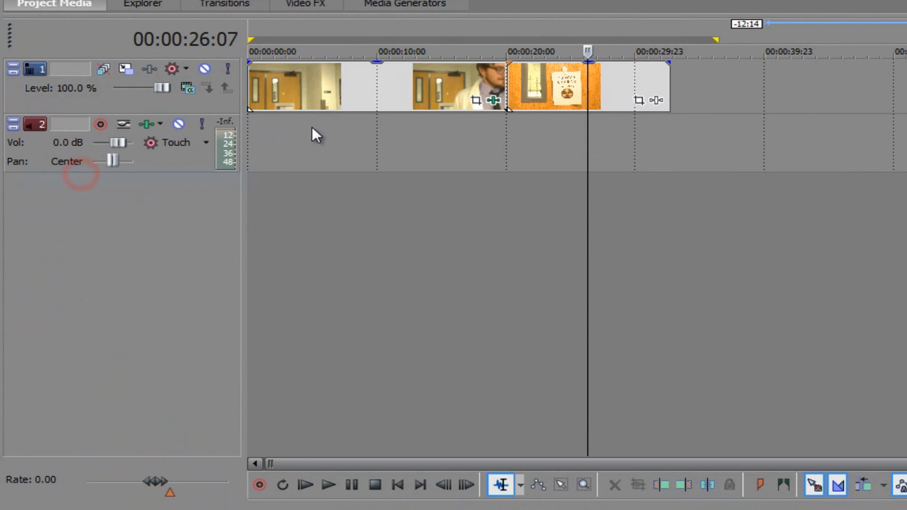
Overlap the second clip with the end of the first by 2:13 from 00:00:17:13 and play back the crossfade.
click(570, 130)
click(474, 138)
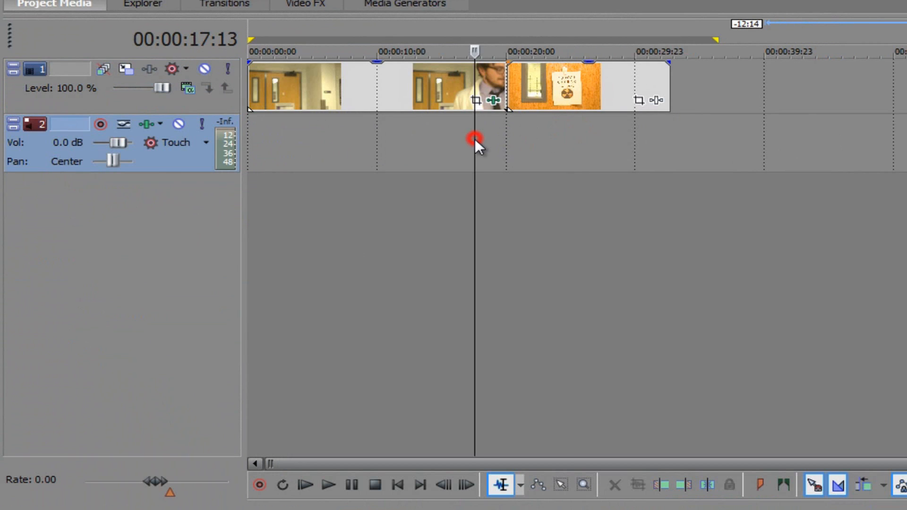
drag(579, 95, 557, 103)
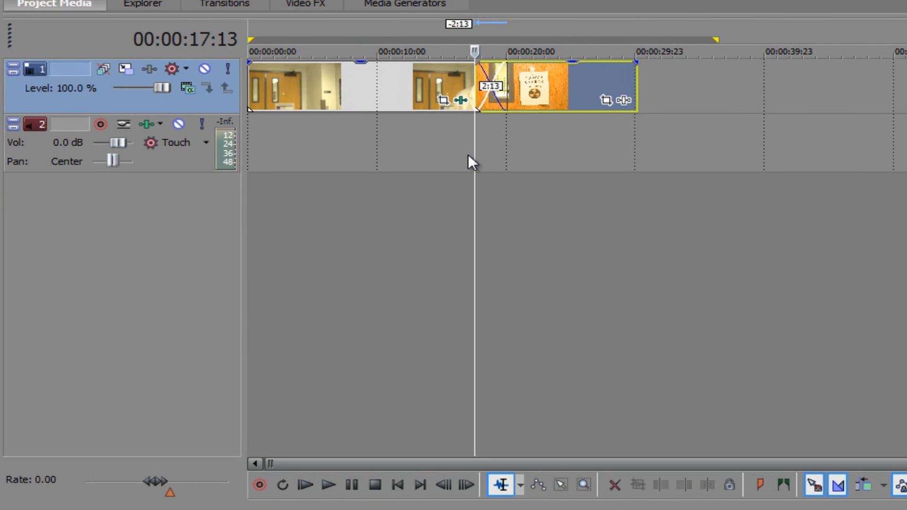
click(469, 154)
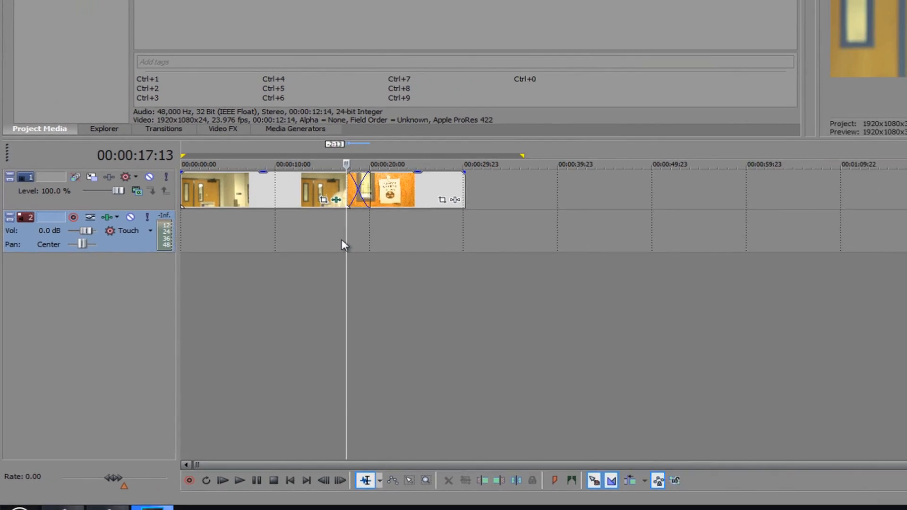
key(space)
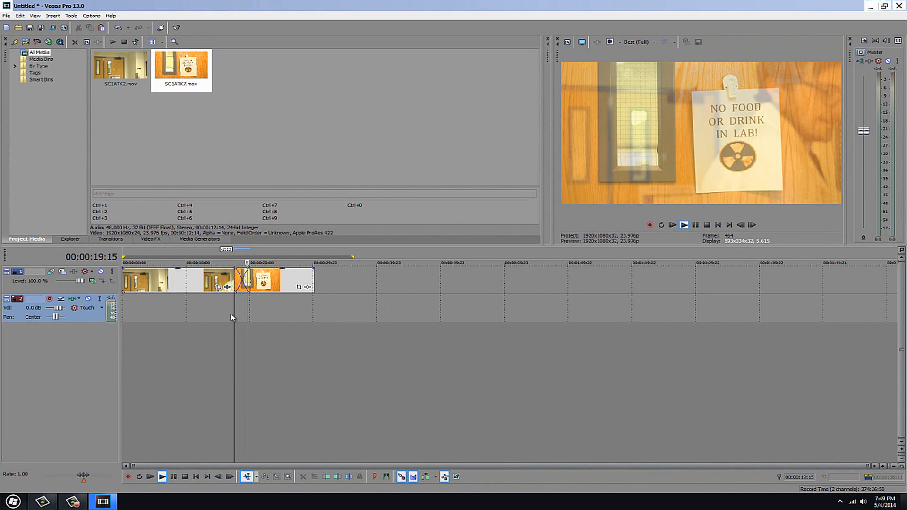
key(space)
Move the second clip back to start exactly where the first clip ends, and preview a frame within it.
drag(268, 282, 286, 289)
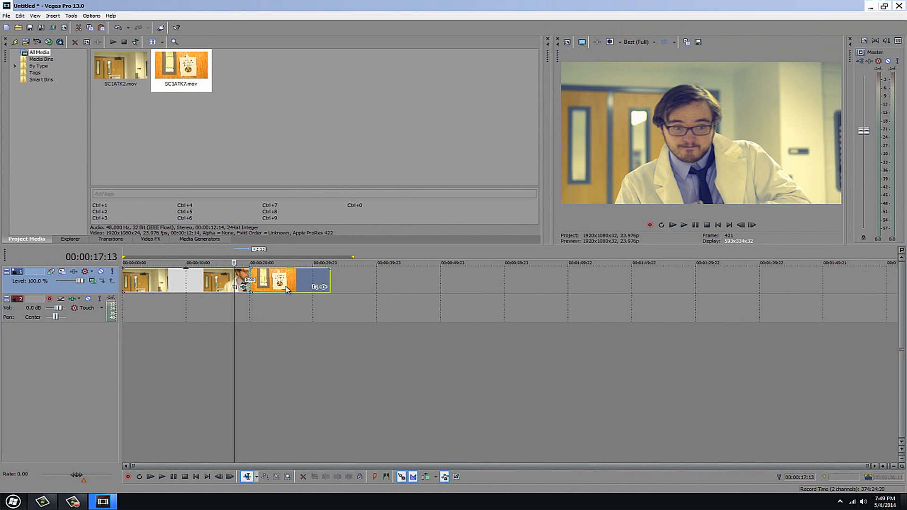
click(248, 314)
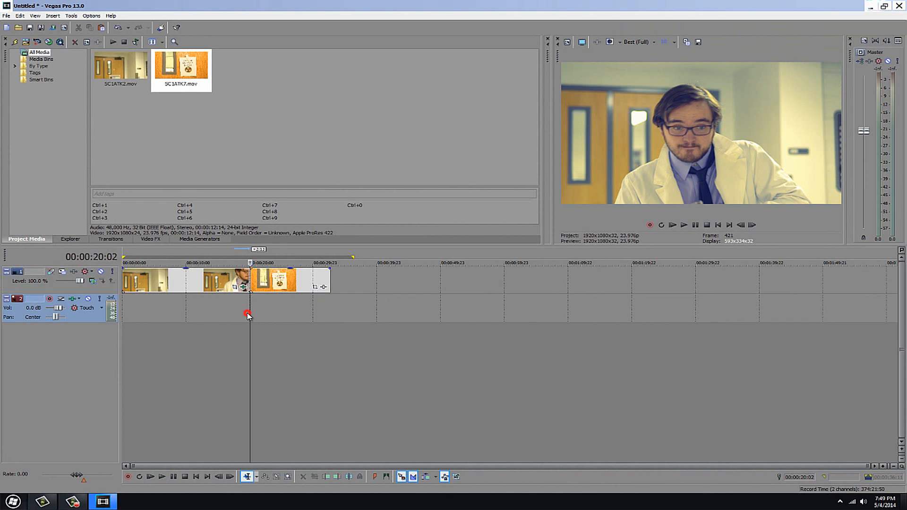
click(293, 316)
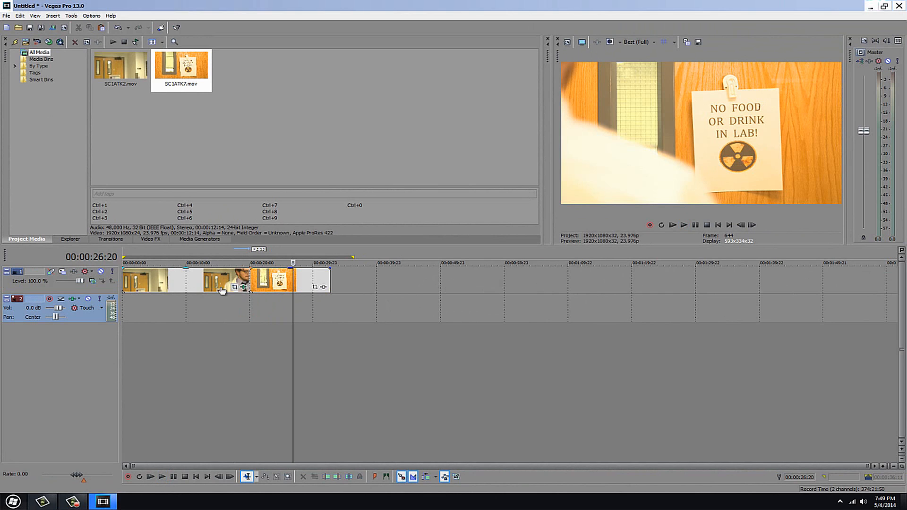
Review the Color Corrector and Color Curves settings applied to the first clip, and close the effects window.
click(244, 287)
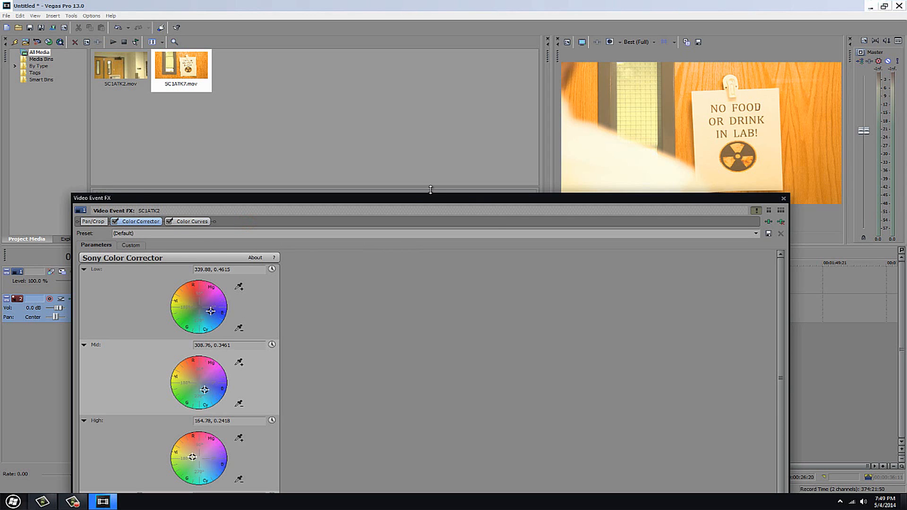
drag(425, 192, 471, 141)
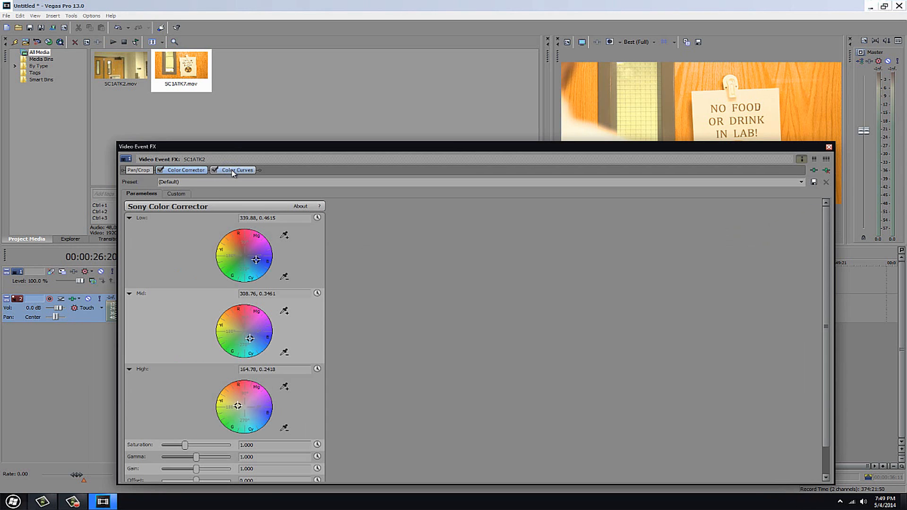
drag(263, 148, 482, 156)
click(447, 179)
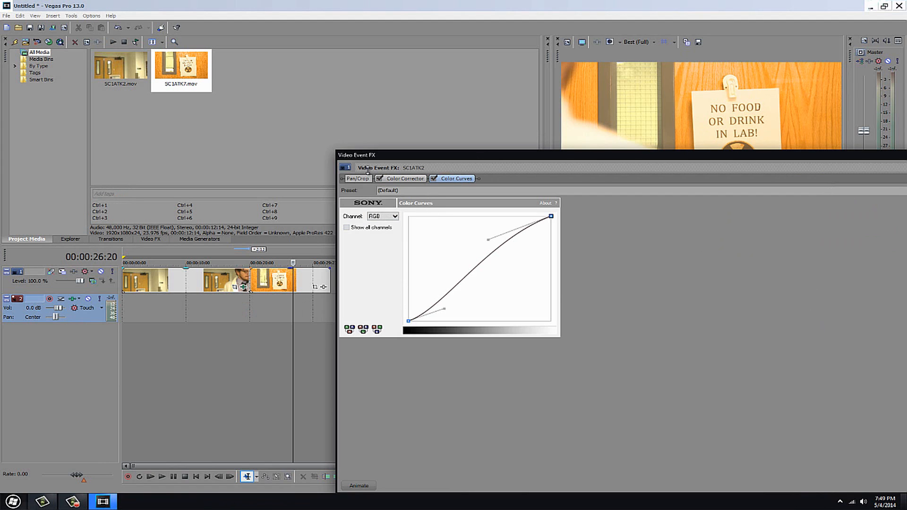
drag(483, 148, 380, 167)
drag(852, 165, 715, 173)
click(776, 173)
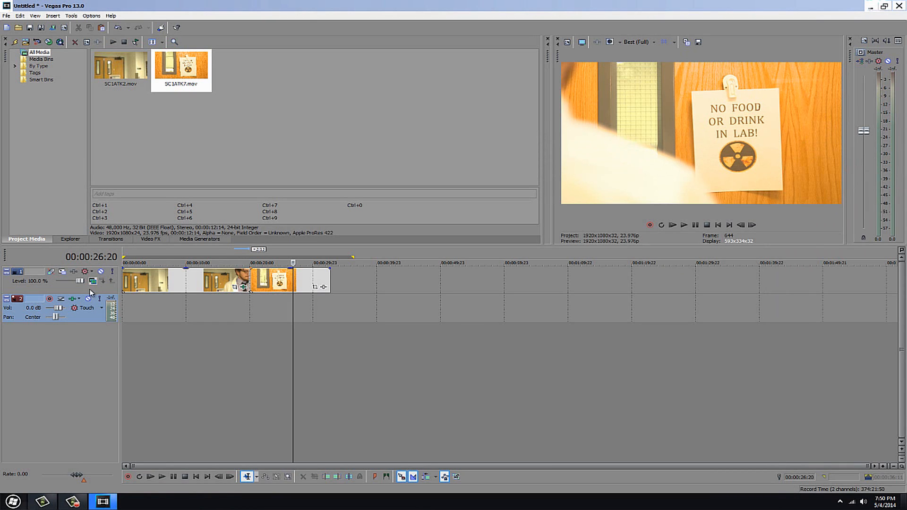
Remove both the Color Curves and Color Corrector effects from the first clip.
click(196, 287)
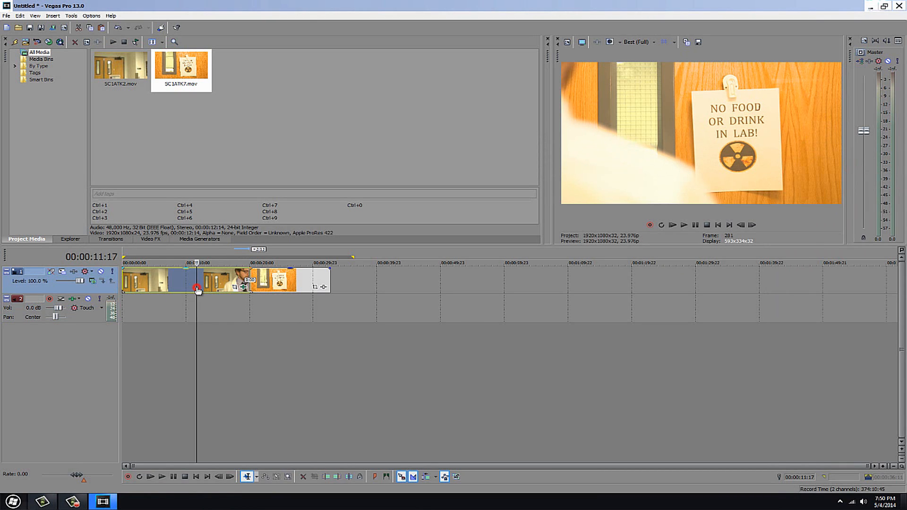
click(243, 287)
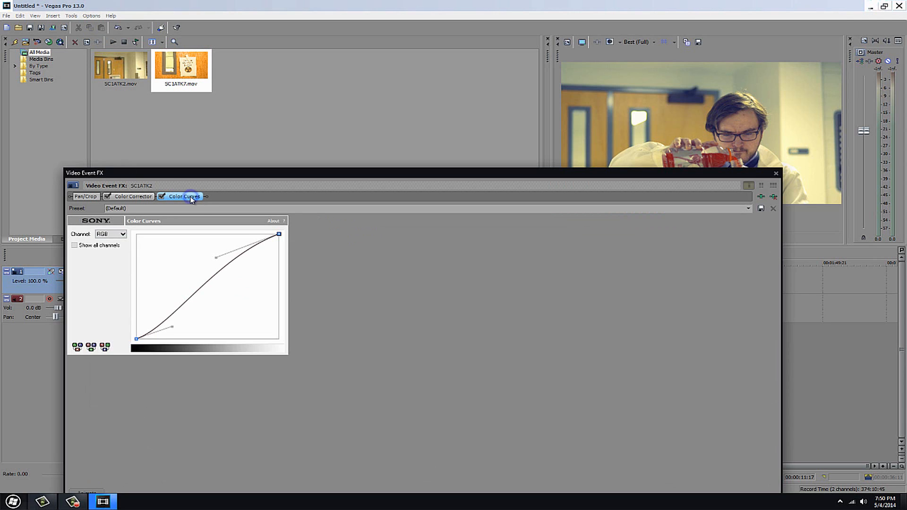
click(774, 196)
click(773, 196)
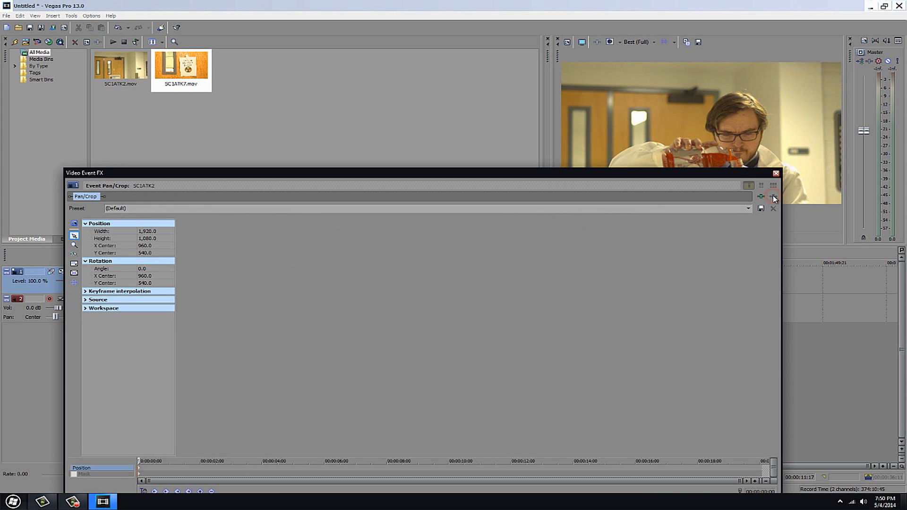
Close the clip's effects window and add the Sony Color Corrector effect to video track 1.
click(776, 174)
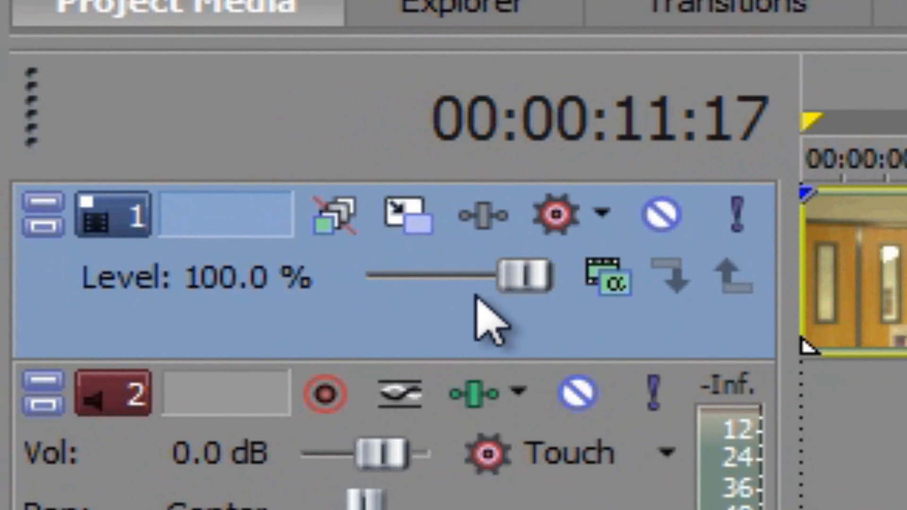
click(608, 282)
click(294, 317)
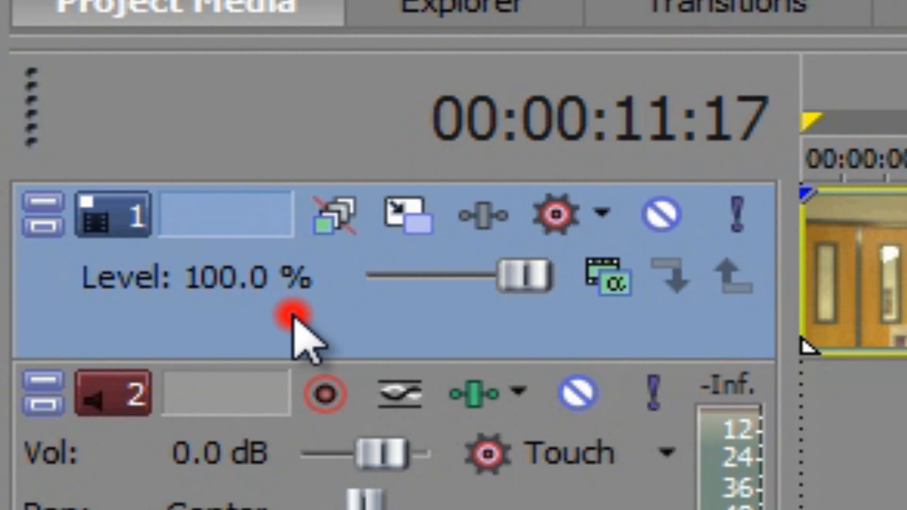
click(483, 217)
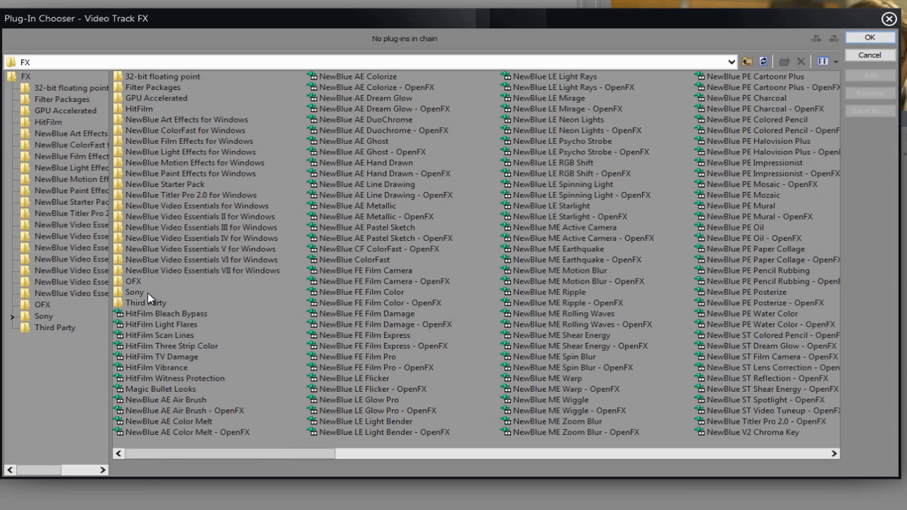
mouse_move(292, 453)
mouse_down()
mouse_move(357, 457)
mouse_move(335, 456)
mouse_up()
drag(321, 452, 799, 442)
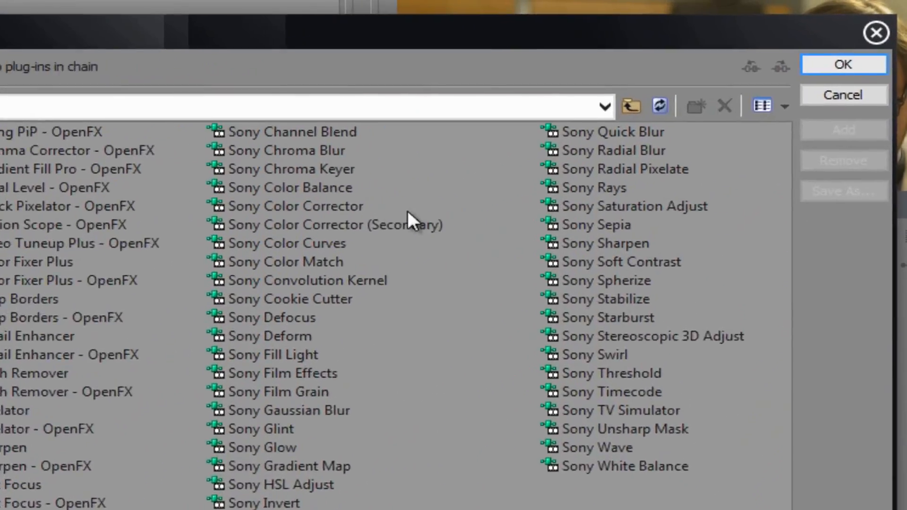
click(312, 205)
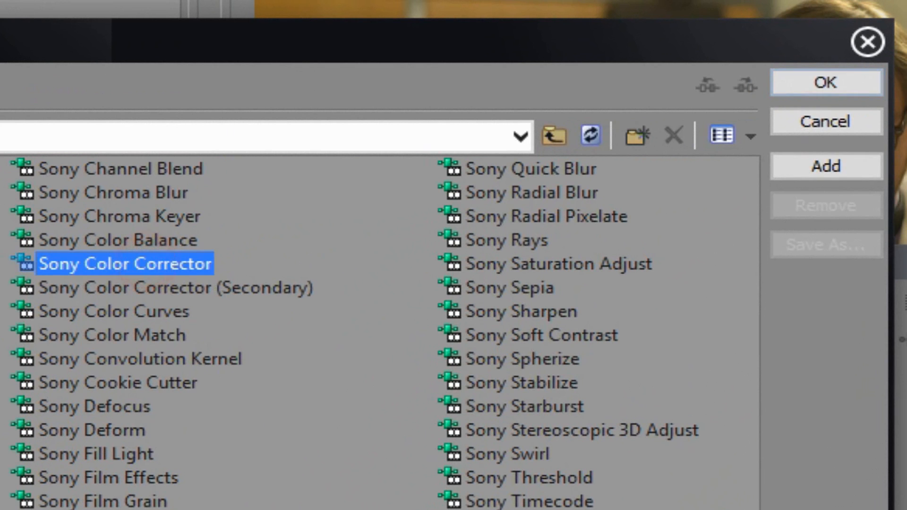
click(781, 74)
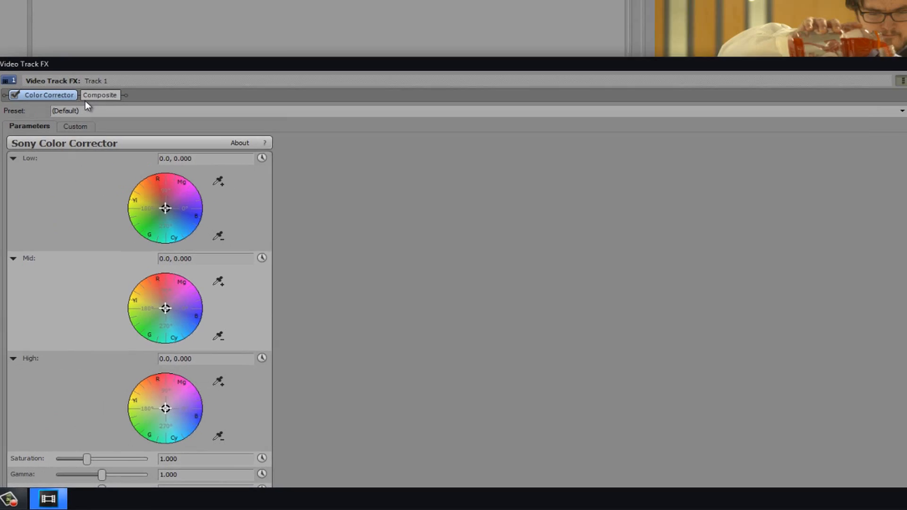
Try to add Sony Color Curves to track 1's effect chain, and close the track effects window.
click(880, 113)
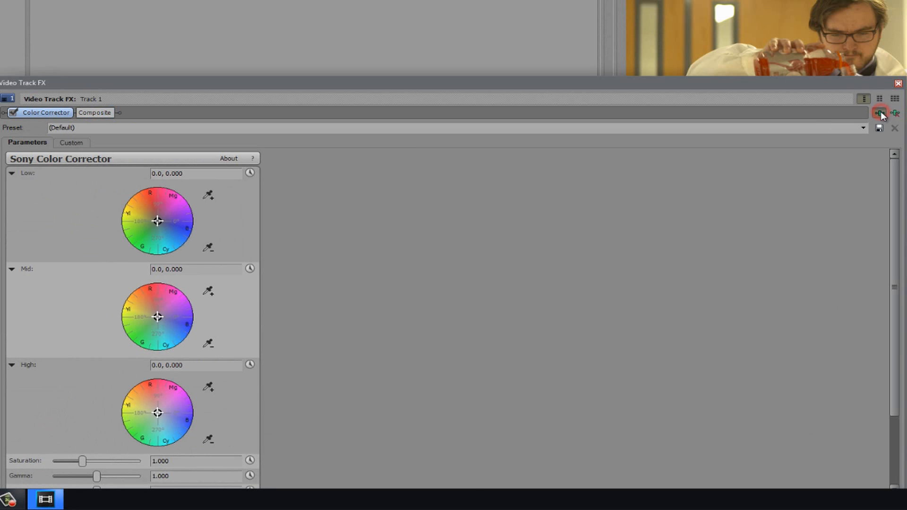
drag(367, 366, 726, 367)
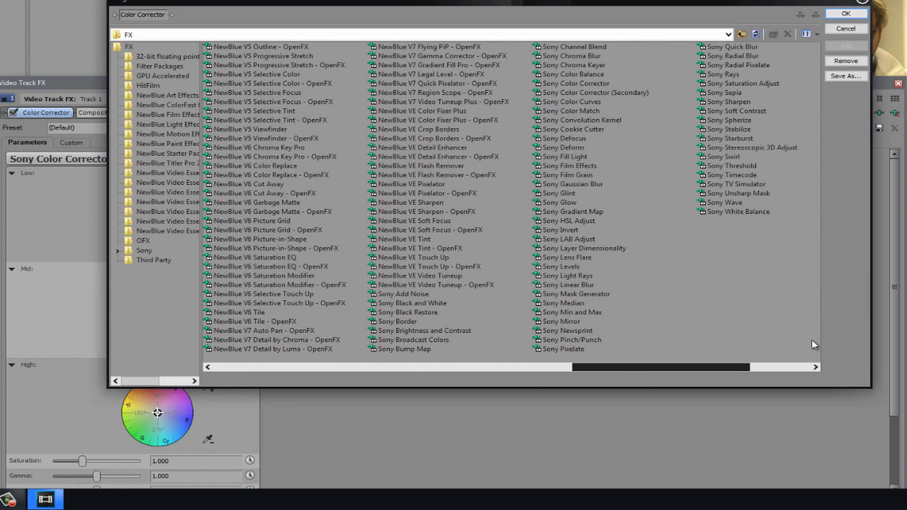
click(590, 101)
click(852, 49)
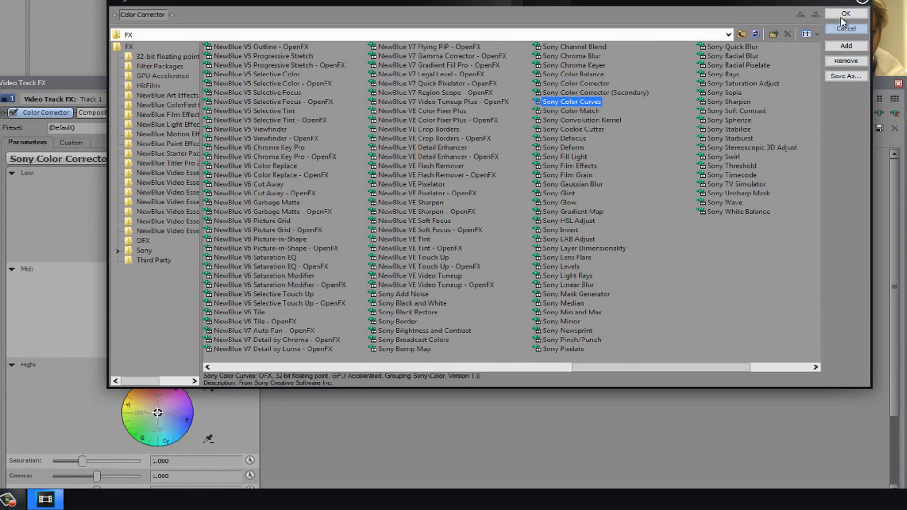
click(845, 14)
click(898, 84)
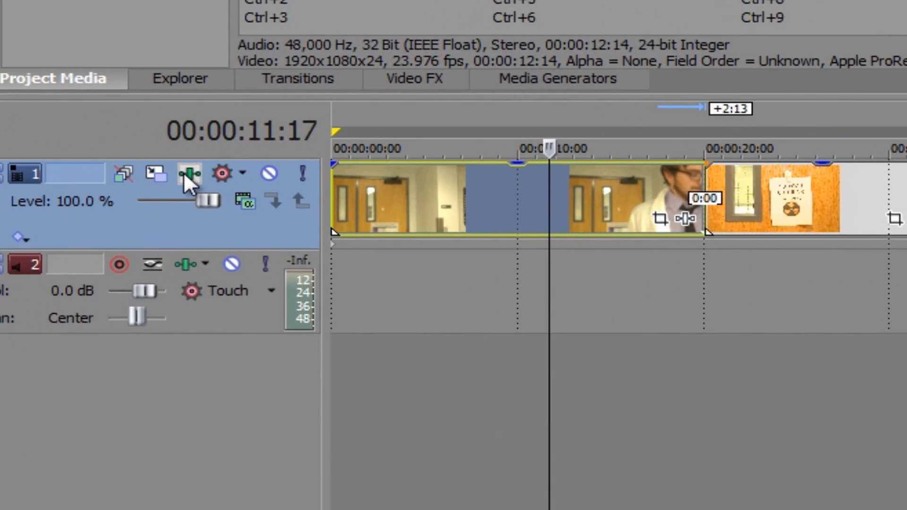
Set track 1's Color Corrector wheels to about 118.81, 0.3804 for Low, 313.03, 0.5862 for Mid and 339.56, 0.4091 for High.
click(8, 208)
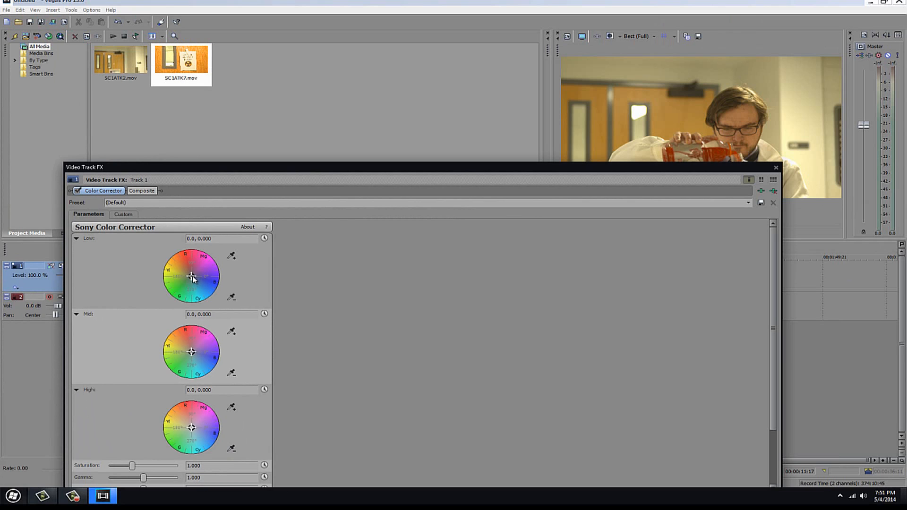
drag(192, 279, 200, 283)
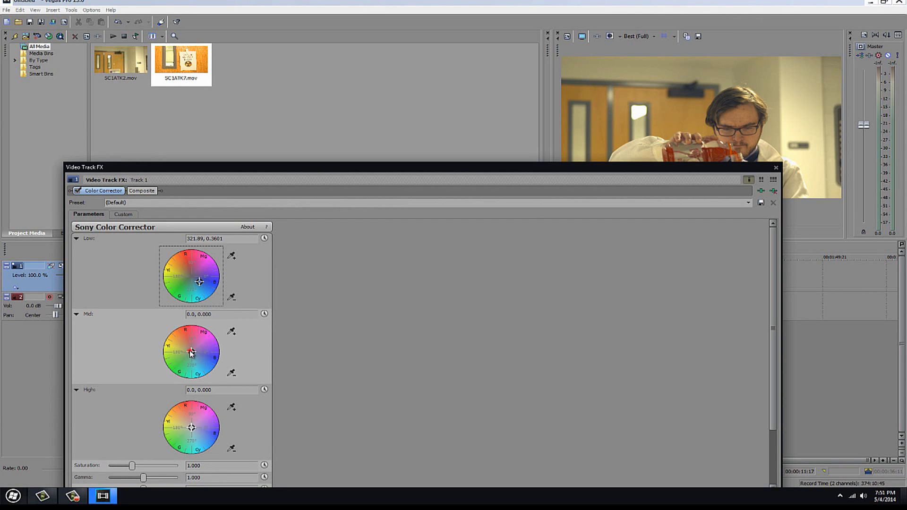
drag(191, 352, 203, 364)
drag(205, 291, 184, 266)
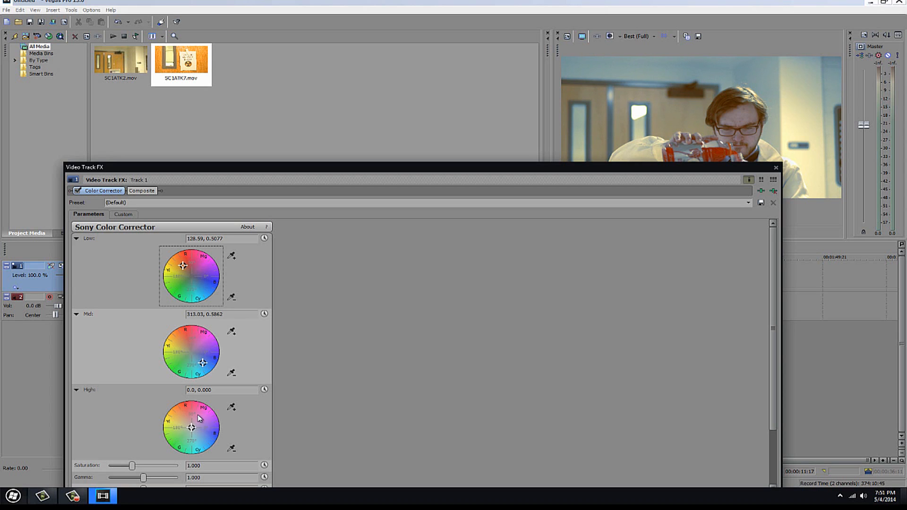
drag(191, 429, 203, 433)
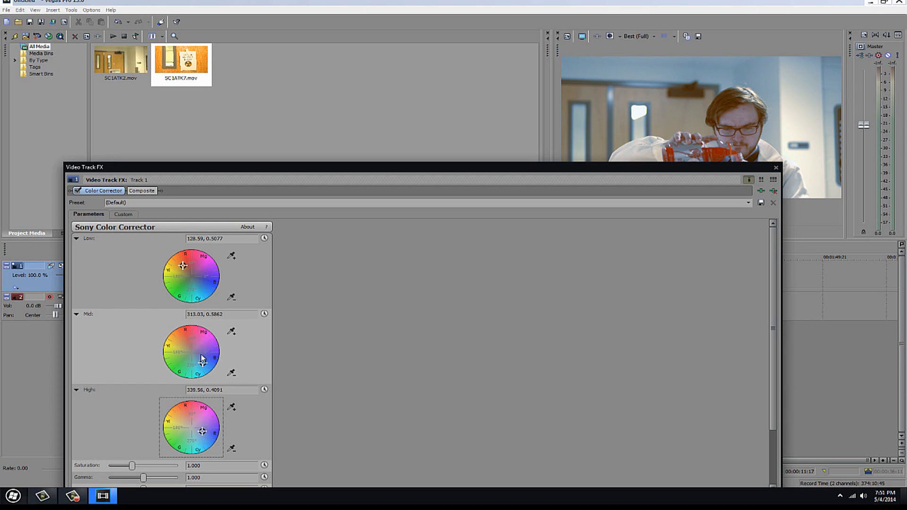
drag(183, 268, 187, 269)
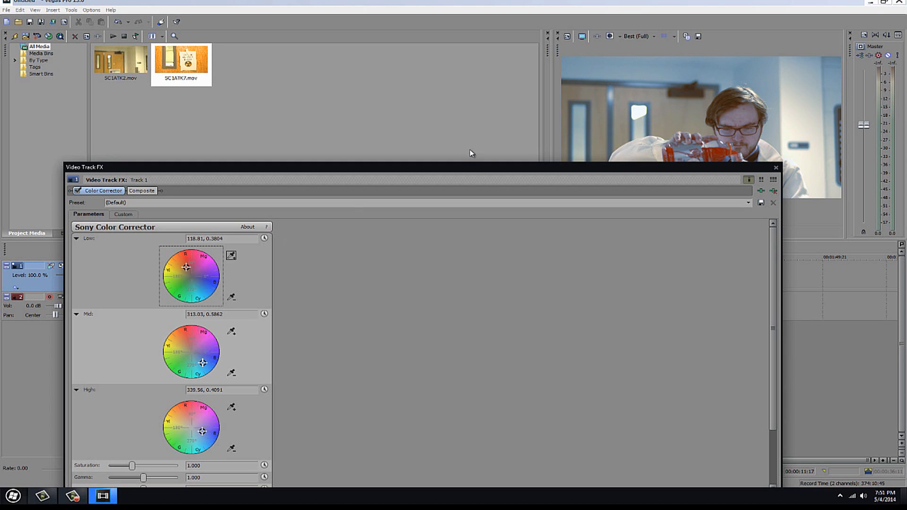
drag(452, 166, 385, 221)
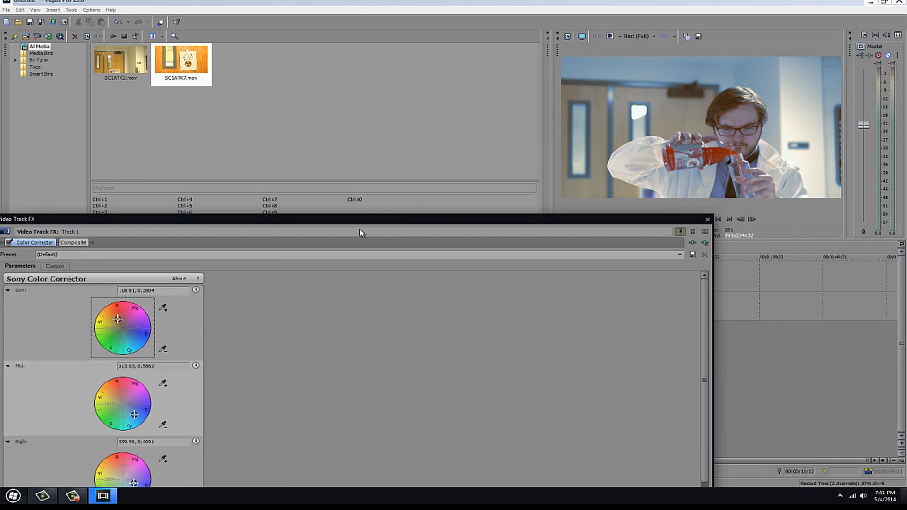
drag(361, 223, 439, 181)
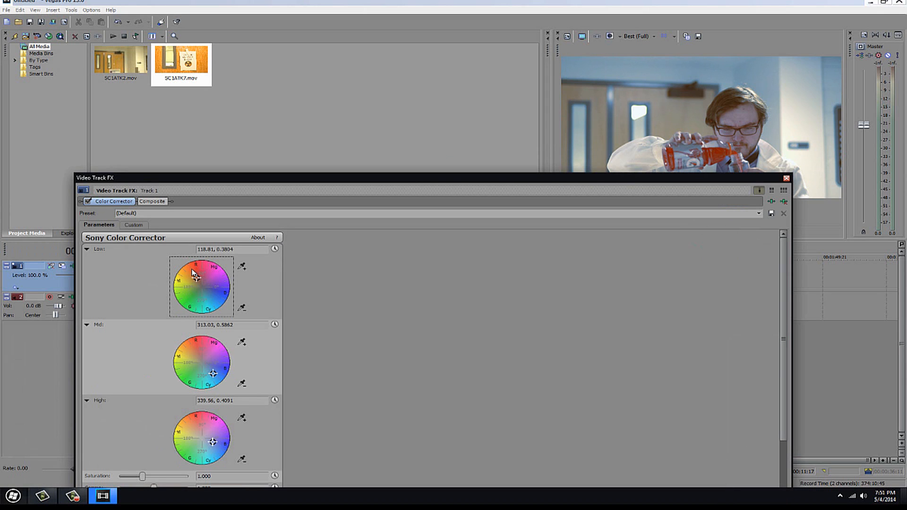
Readjust the wheels to about 333.07, 0.2804 for Low, 2.48, 0.367 for Mid and 340.9, 0.388 for High.
drag(198, 282, 206, 292)
mouse_move(214, 375)
mouse_down()
mouse_move(198, 357)
mouse_move(212, 364)
mouse_up()
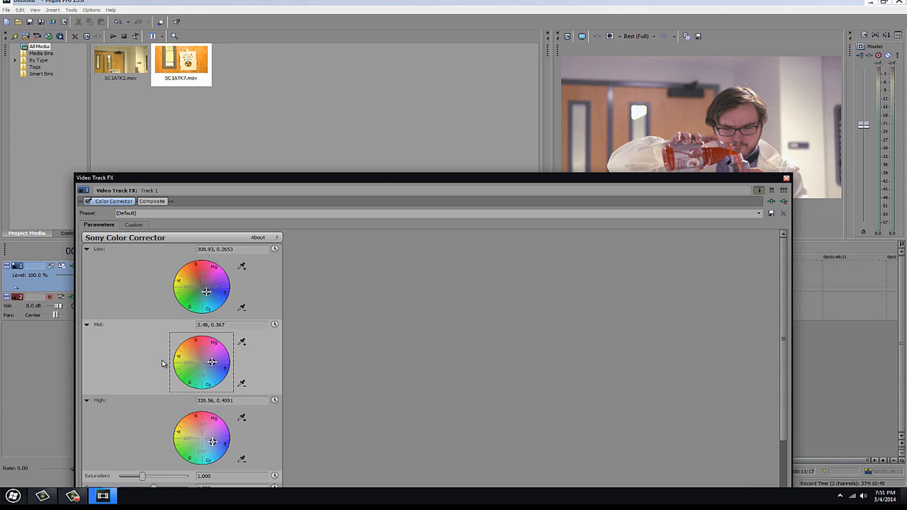
mouse_move(213, 442)
mouse_down()
mouse_move(198, 431)
mouse_move(213, 444)
mouse_up()
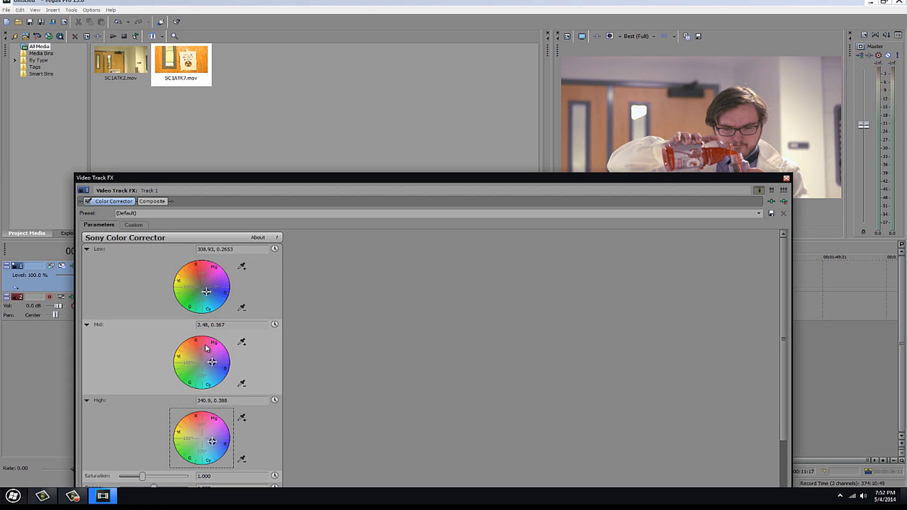
mouse_move(207, 291)
mouse_down()
mouse_move(194, 282)
mouse_move(208, 293)
mouse_up()
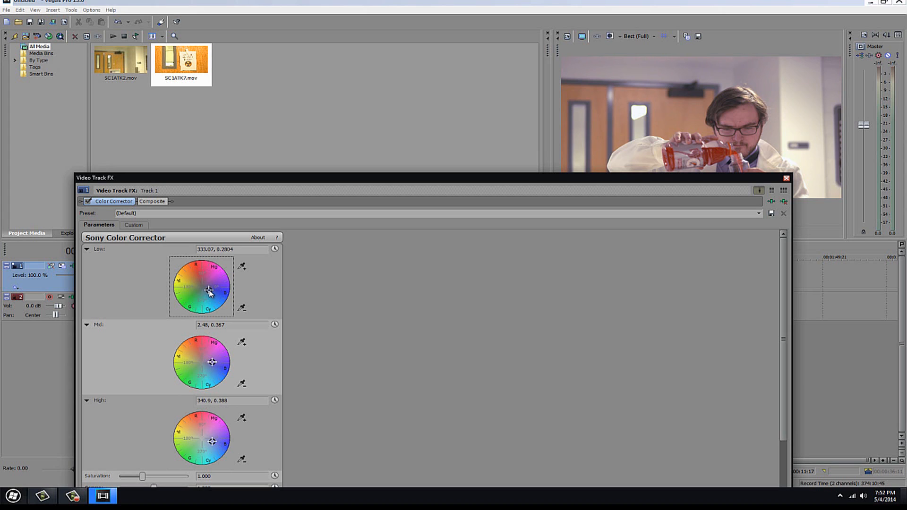
Set the Low wheel to about 121.49, 0.2234 and Mid to about 327.07, 0.4964, and close the track effects window.
drag(208, 291, 199, 282)
drag(340, 180, 409, 258)
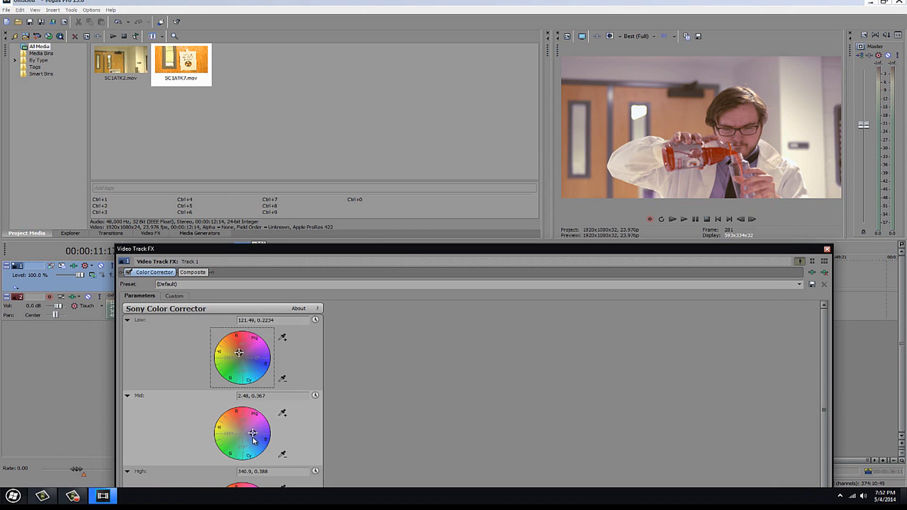
drag(251, 434, 254, 441)
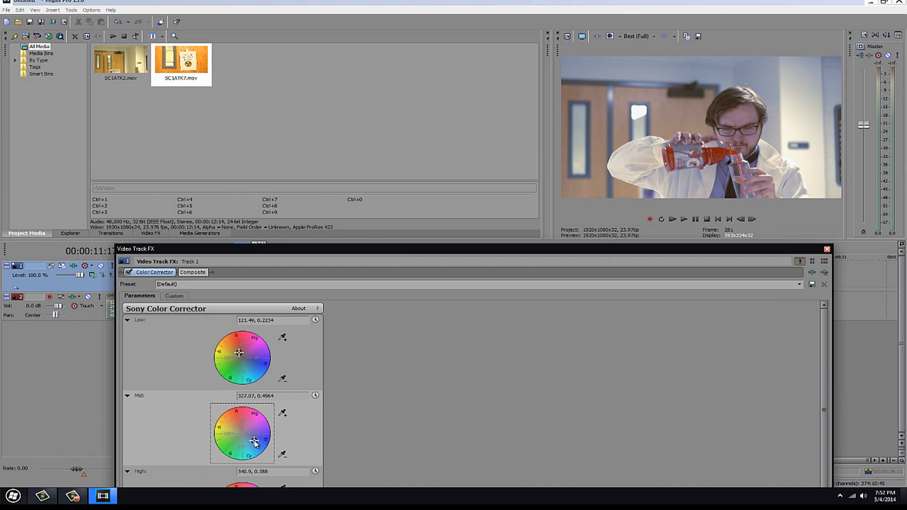
click(826, 249)
Preview frames throughout both clips to compare how the track-level color correction looks on each.
click(283, 310)
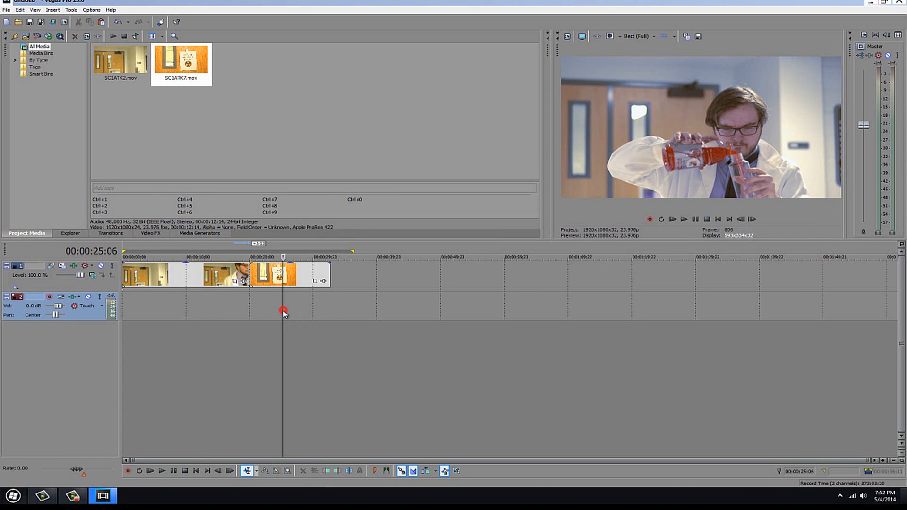
click(262, 318)
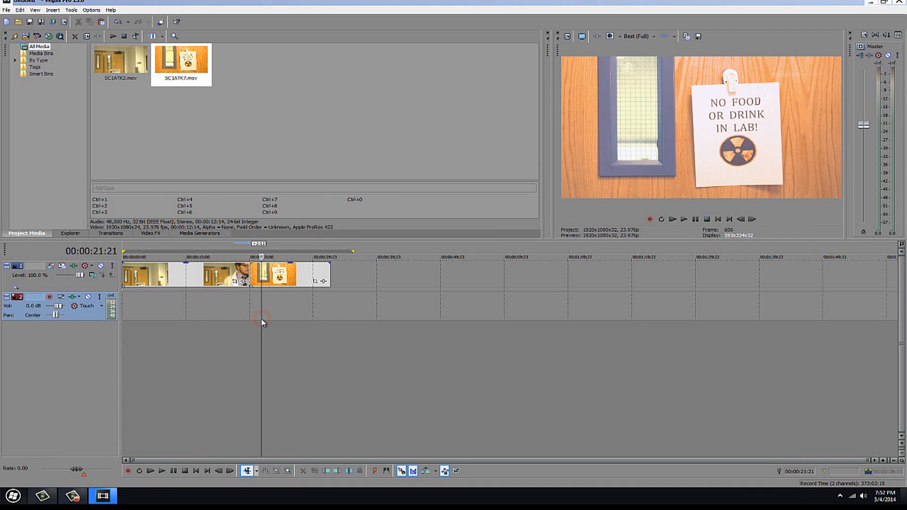
click(226, 320)
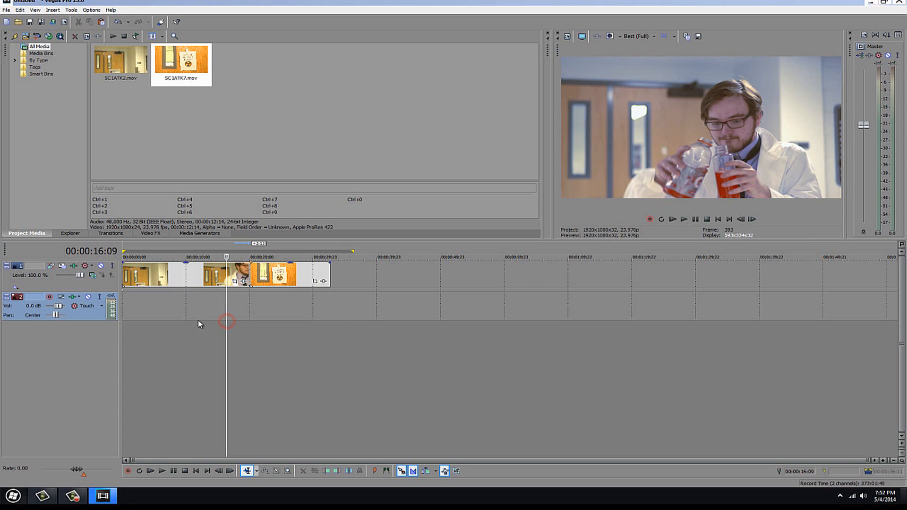
click(198, 319)
click(181, 320)
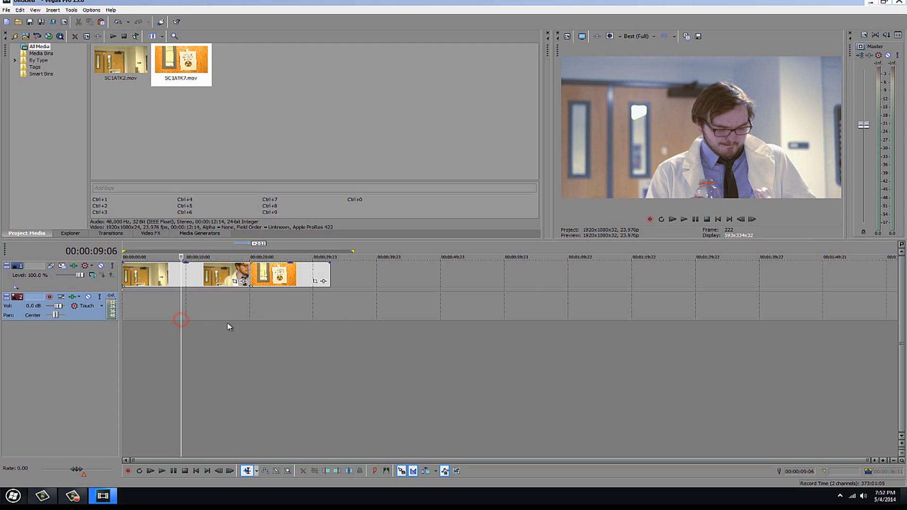
click(276, 325)
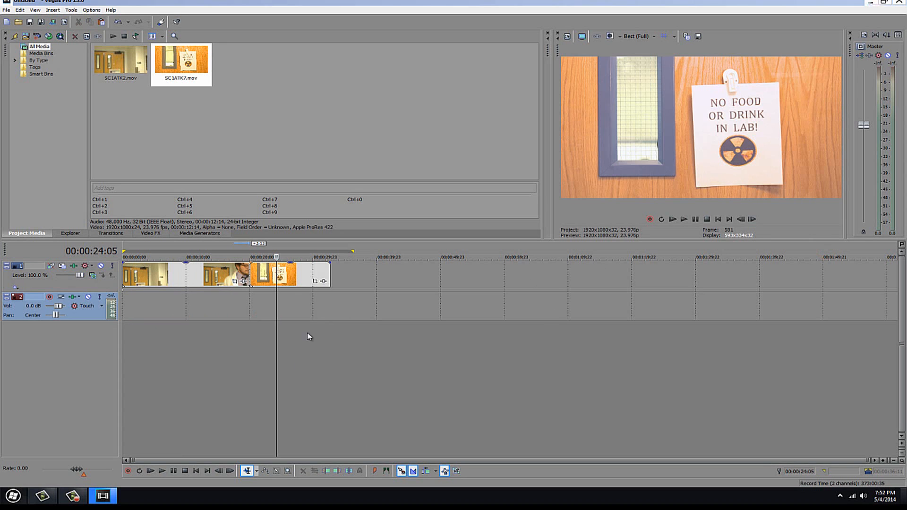
click(313, 322)
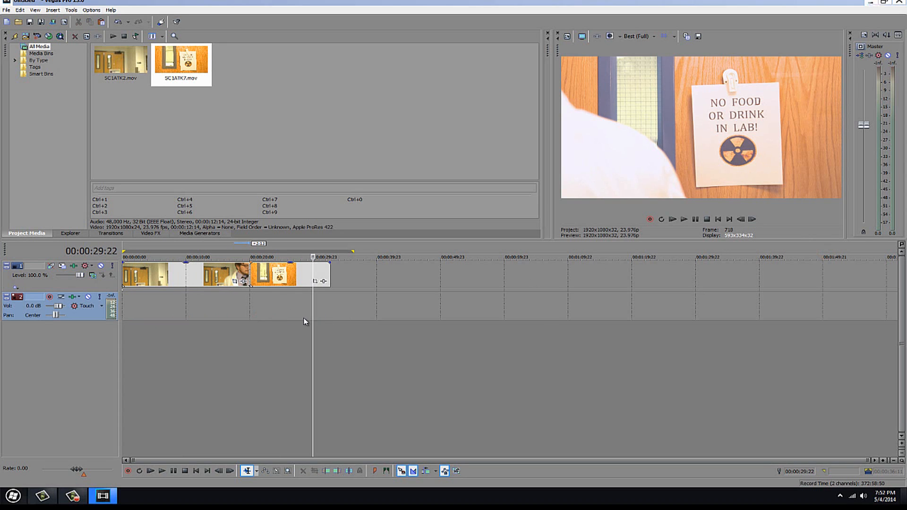
mouse_move(316, 321)
mouse_down()
mouse_move(331, 317)
mouse_move(314, 320)
mouse_up()
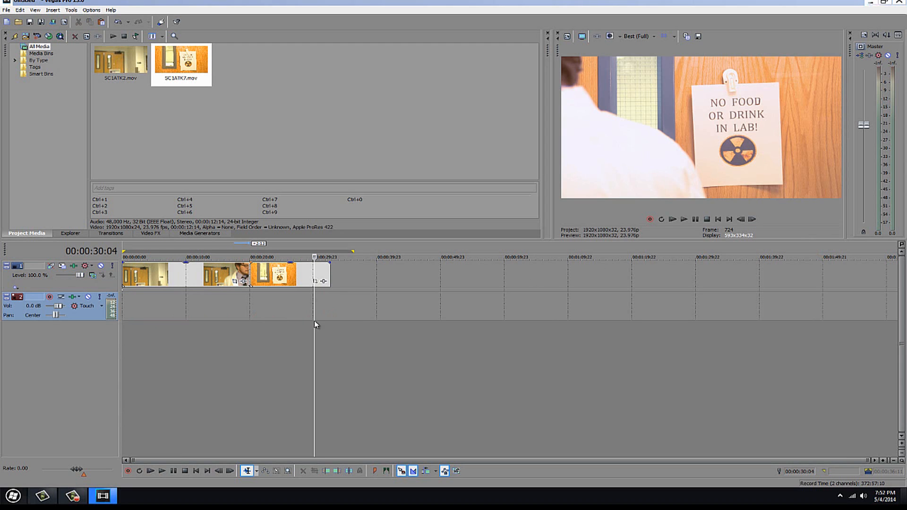
click(268, 321)
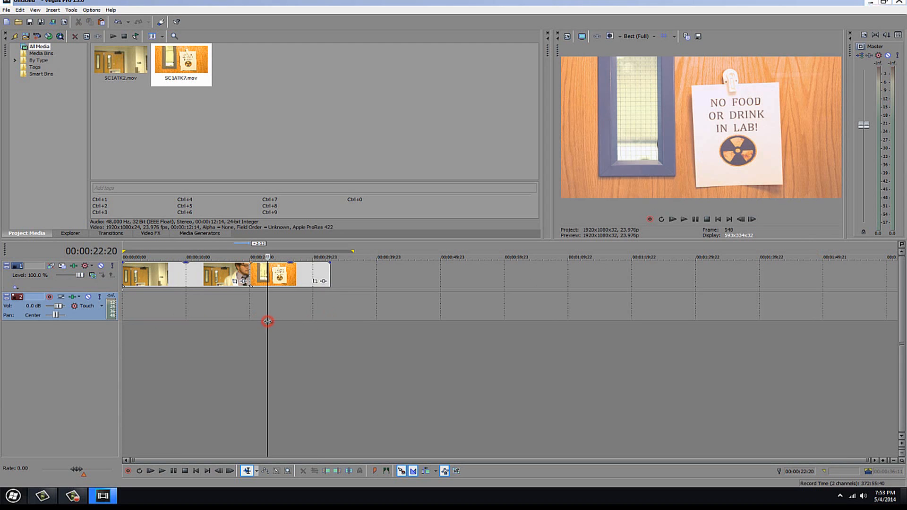
Cut away the part of the second clip before 00:00:25:22 and move the remainder directly against the first clip's end.
click(287, 321)
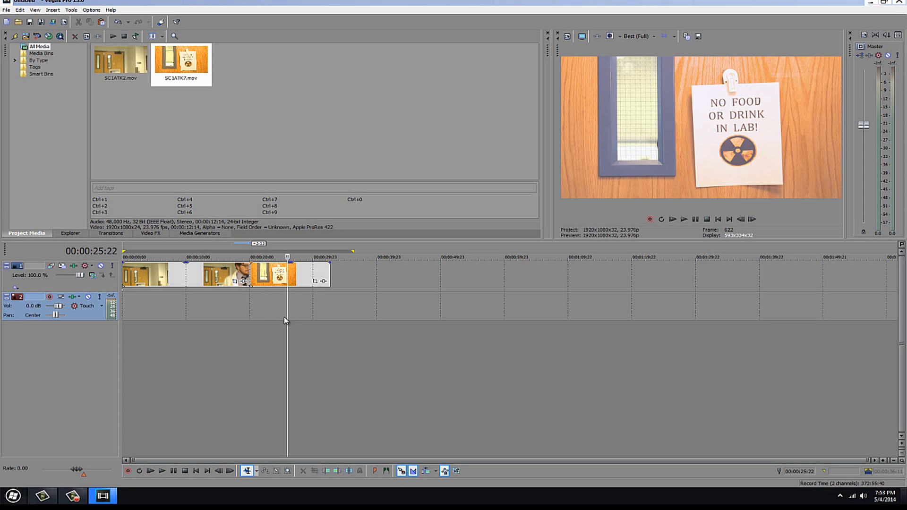
key(s)
right_click(261, 274)
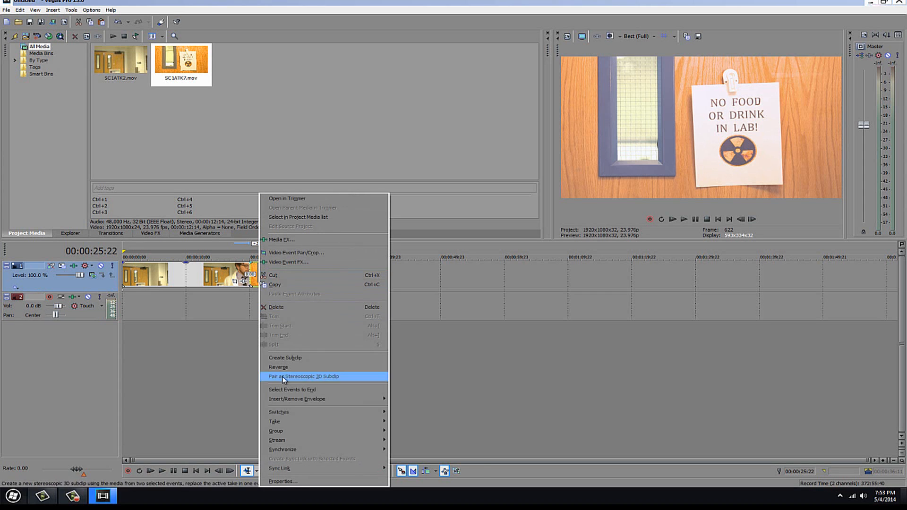
click(308, 307)
drag(300, 274, 264, 280)
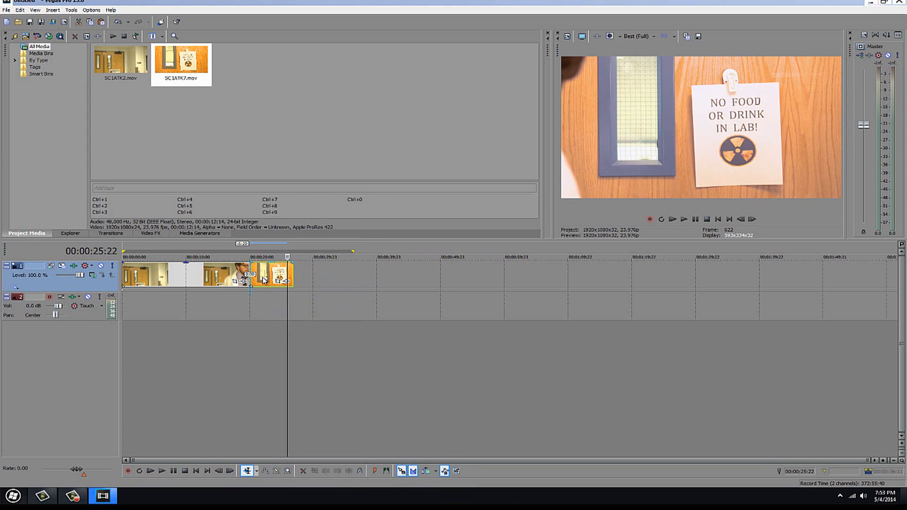
Preview several frames of the shortened second clip.
click(267, 306)
click(279, 307)
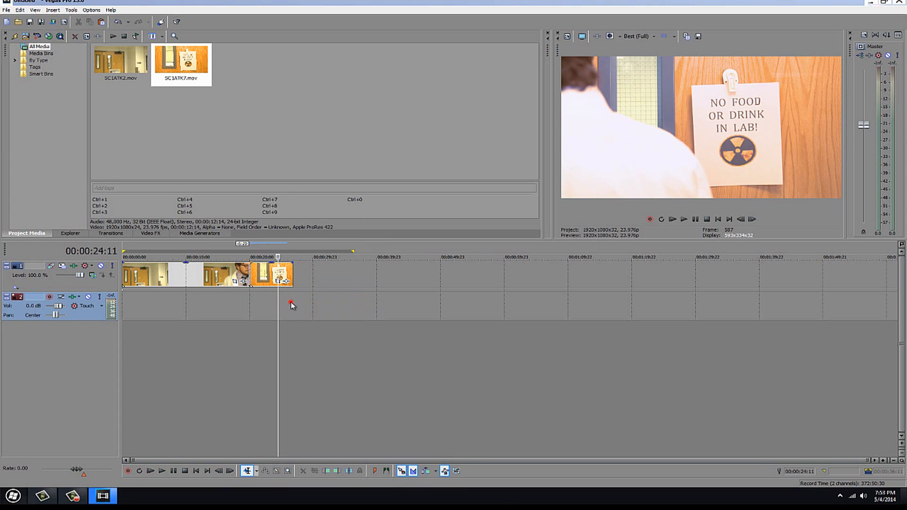
click(291, 305)
click(278, 308)
click(265, 309)
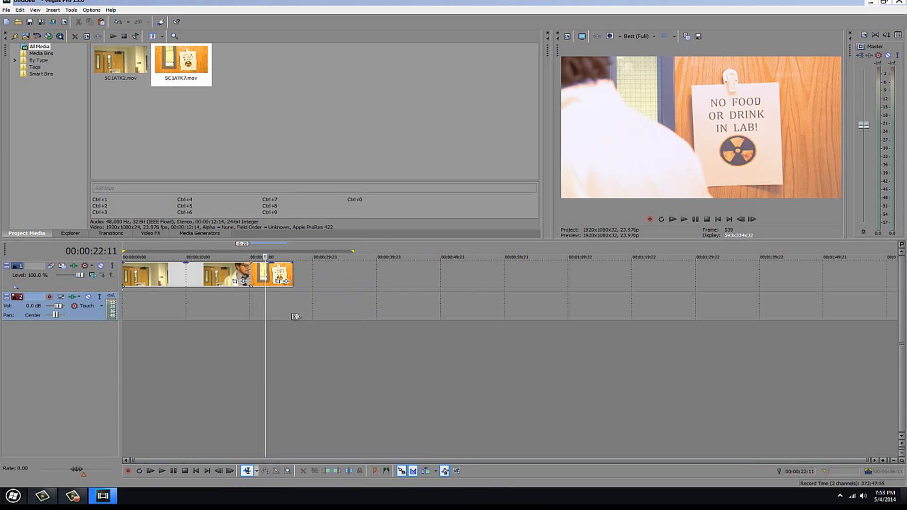
Import SC1ATK17.mov from the elephants folder on the MY PASSPORT (G:) drive into the project media.
click(288, 315)
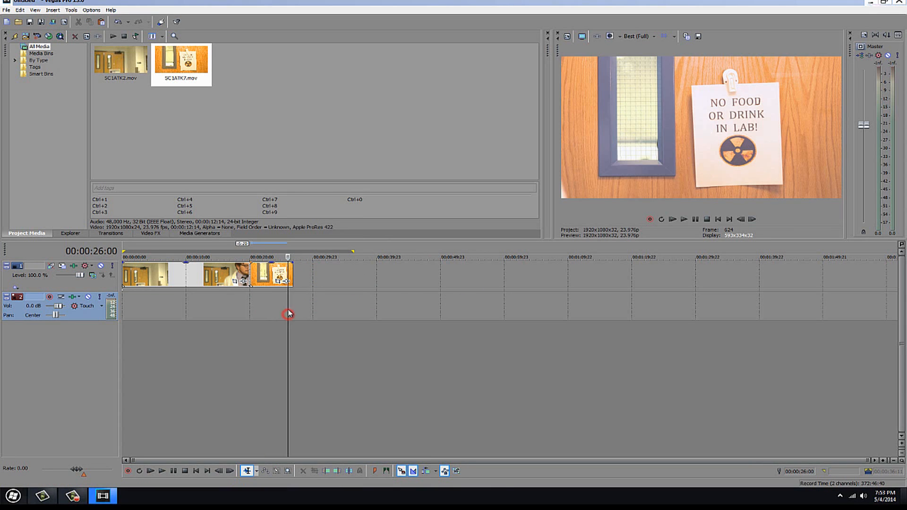
click(262, 311)
click(6, 10)
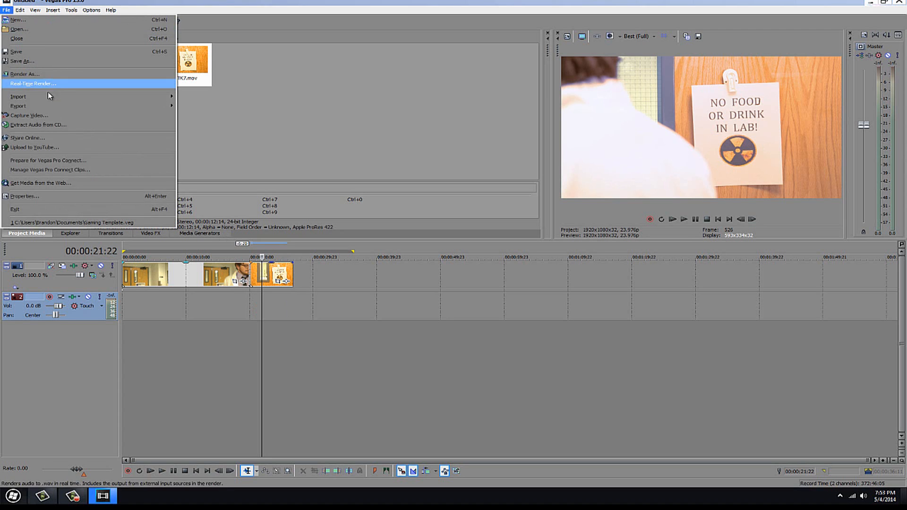
mouse_move(95, 97)
click(222, 97)
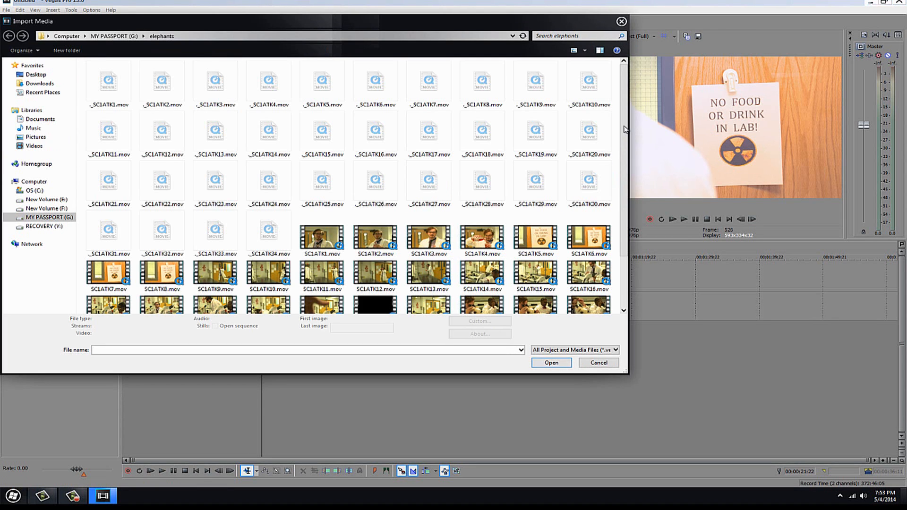
scroll(626, 127, down, 1)
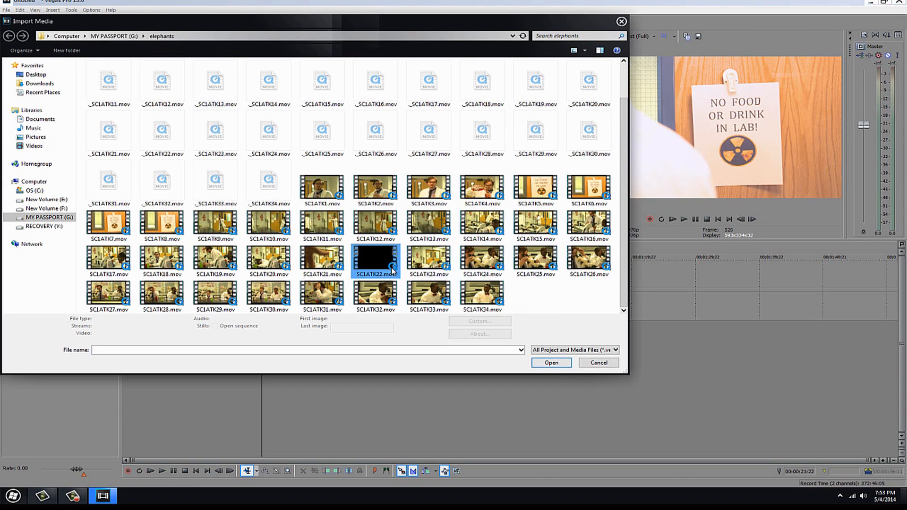
click(424, 267)
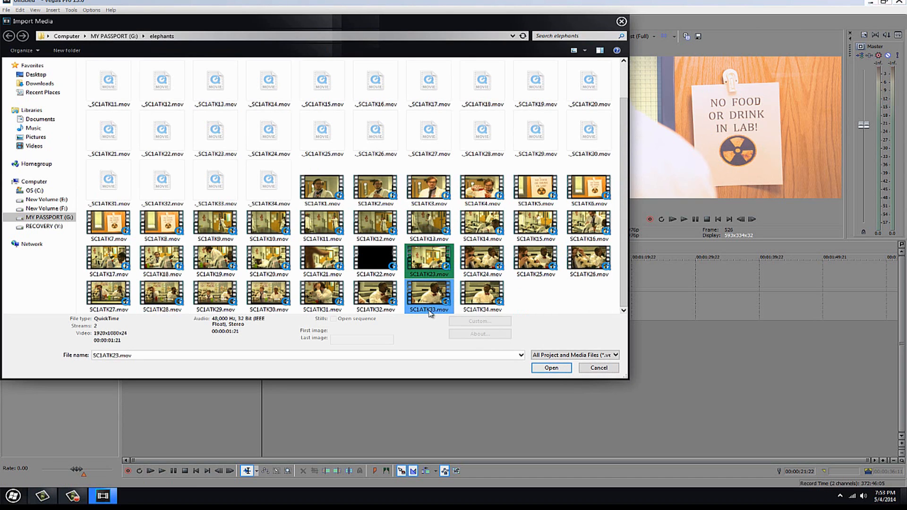
click(113, 258)
click(551, 367)
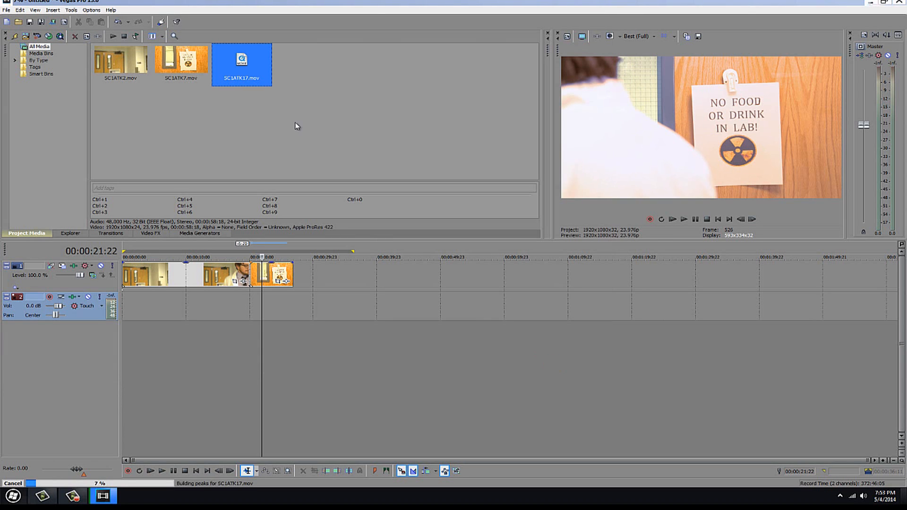
Place SC1ATK17.mov on the timeline directly after the second clip and preview its opening frames.
drag(269, 85, 266, 101)
drag(236, 47, 320, 310)
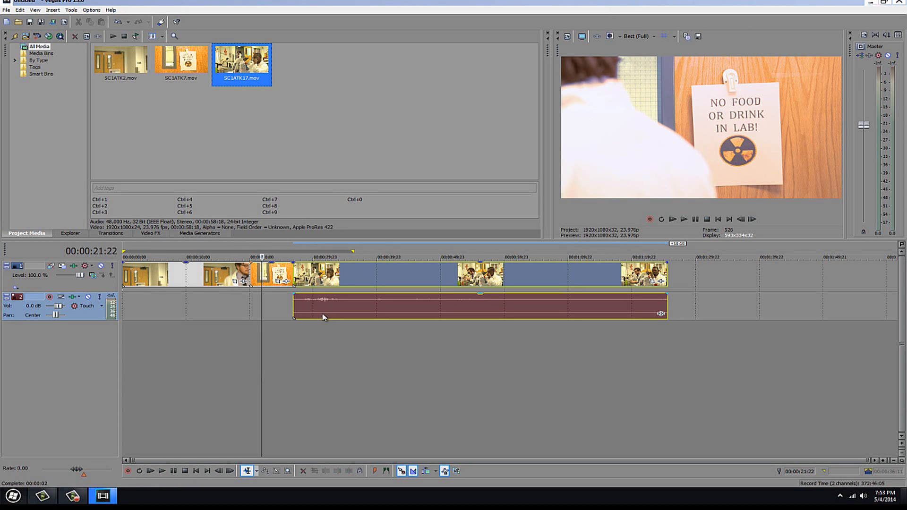
click(312, 334)
click(326, 333)
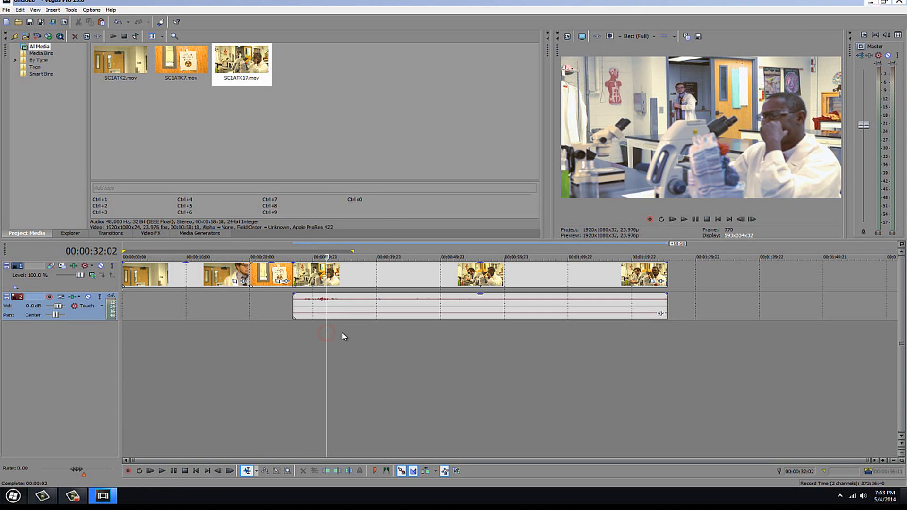
click(344, 334)
click(317, 340)
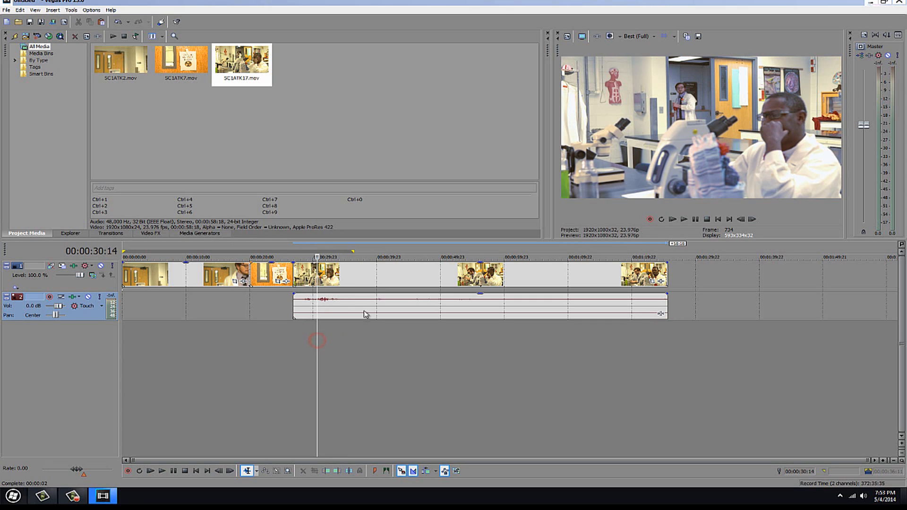
Ungroup the SC1ATK17 clip's audio from its video and delete the audio event.
click(377, 304)
right_click(376, 303)
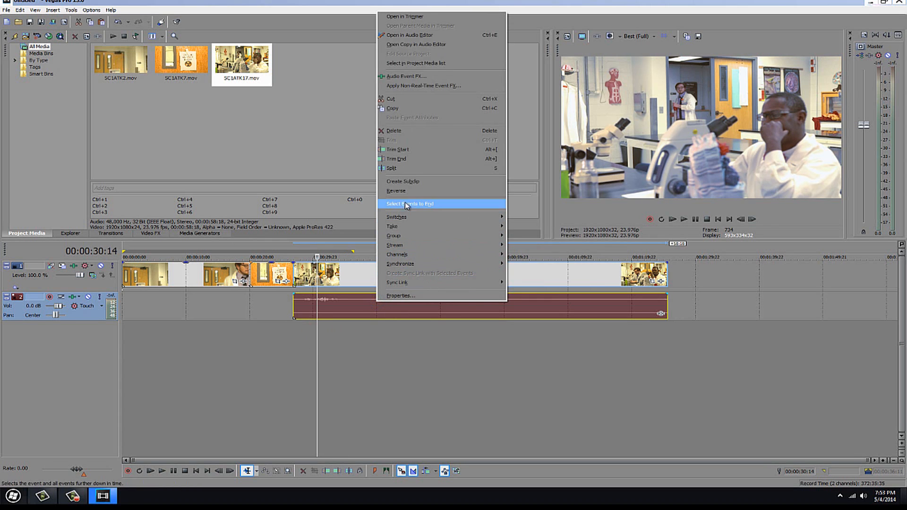
mouse_move(436, 239)
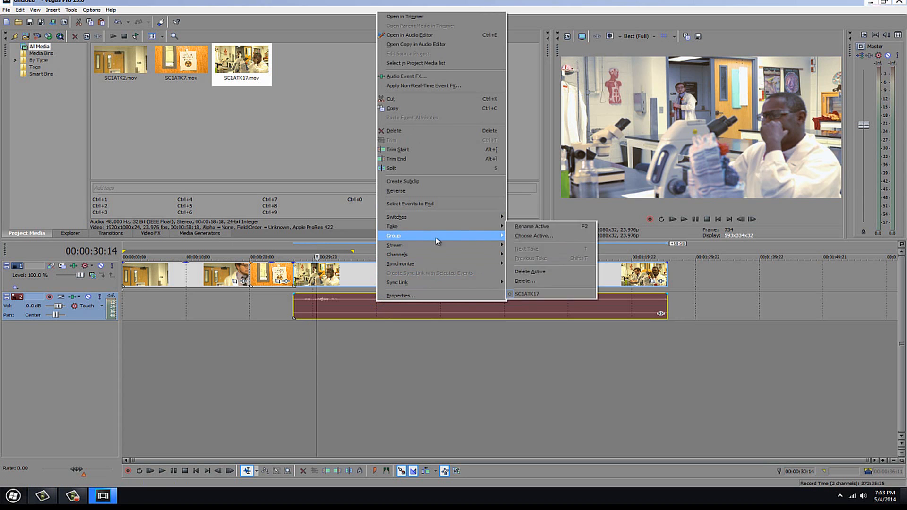
click(442, 309)
drag(440, 309, 491, 319)
right_click(481, 312)
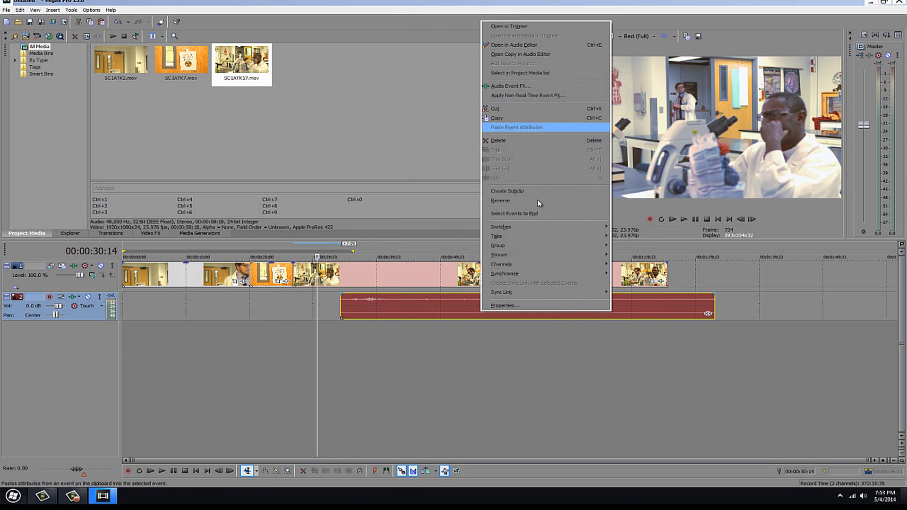
click(521, 140)
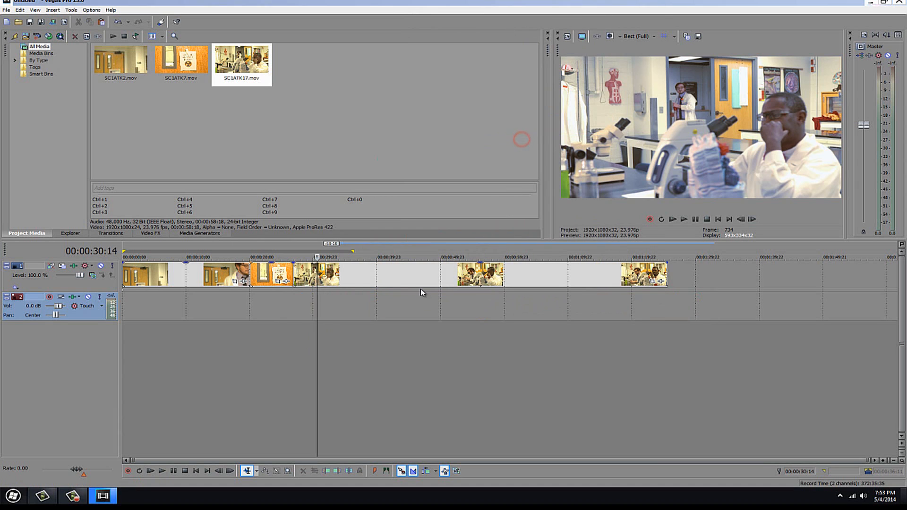
Preview frames throughout the SC1ATK17 clip to find a suitable point for ending it.
click(358, 290)
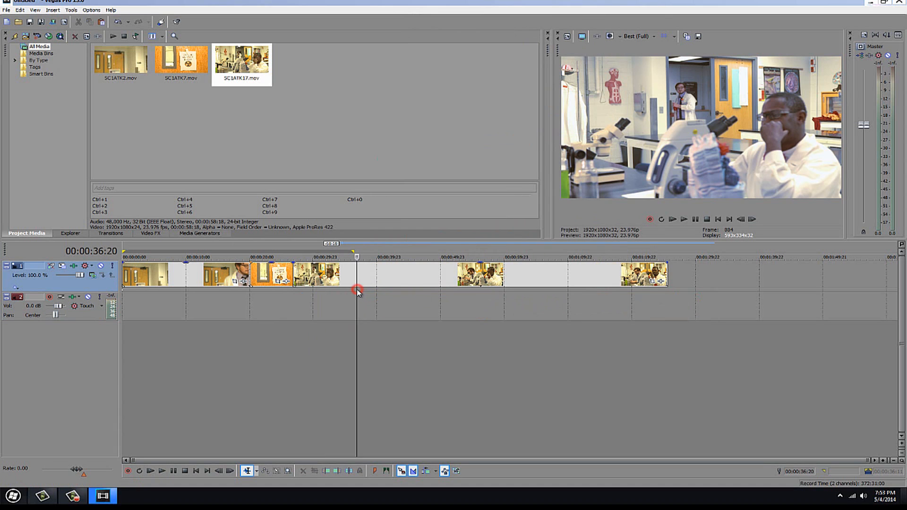
click(395, 303)
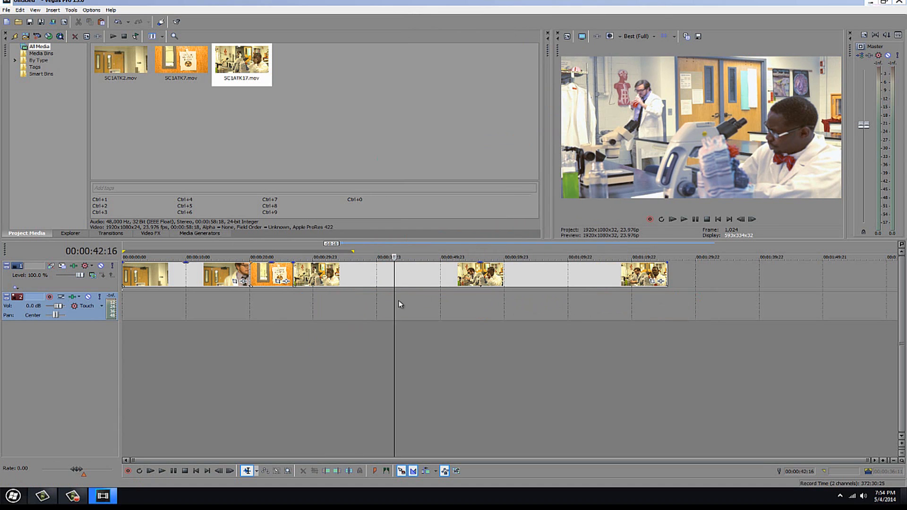
click(377, 305)
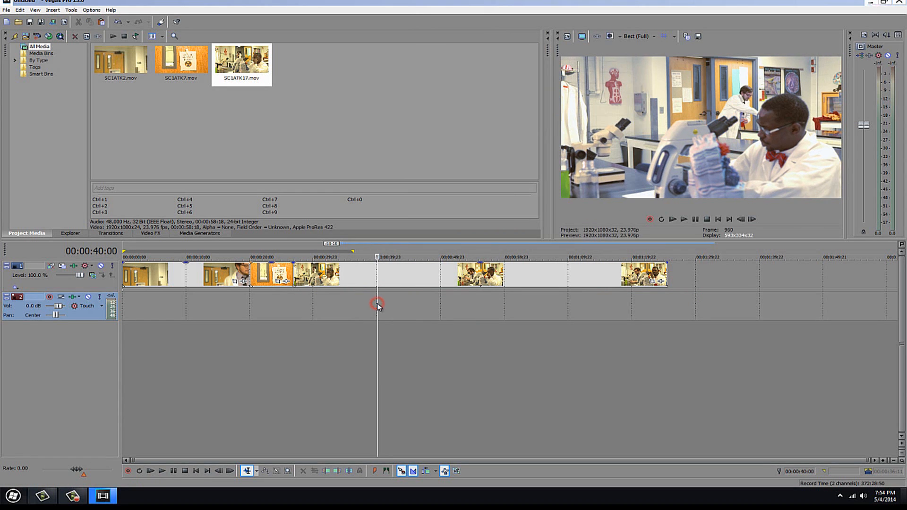
click(465, 309)
click(520, 308)
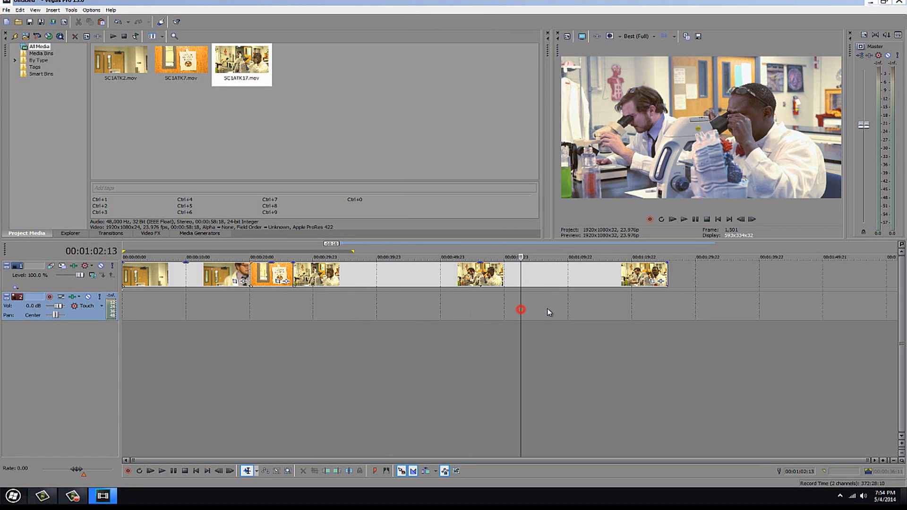
click(462, 308)
click(445, 310)
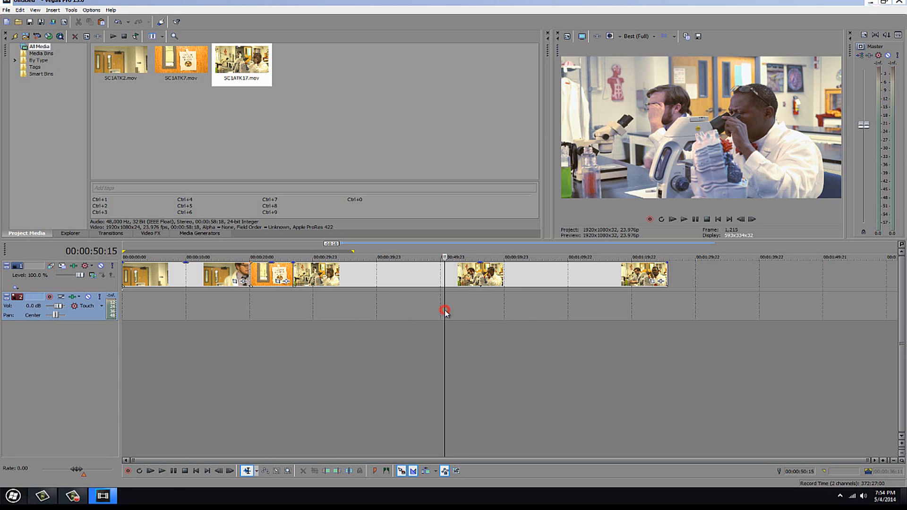
click(417, 313)
click(384, 318)
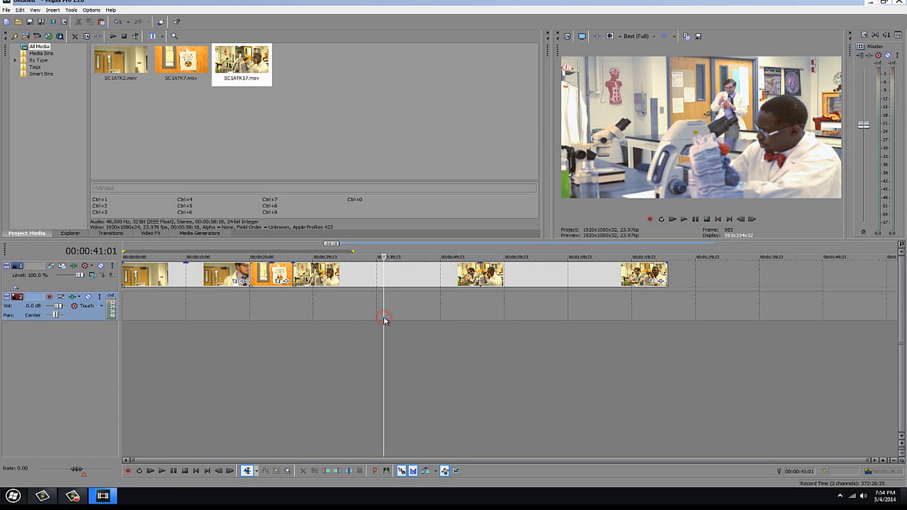
click(425, 313)
click(444, 311)
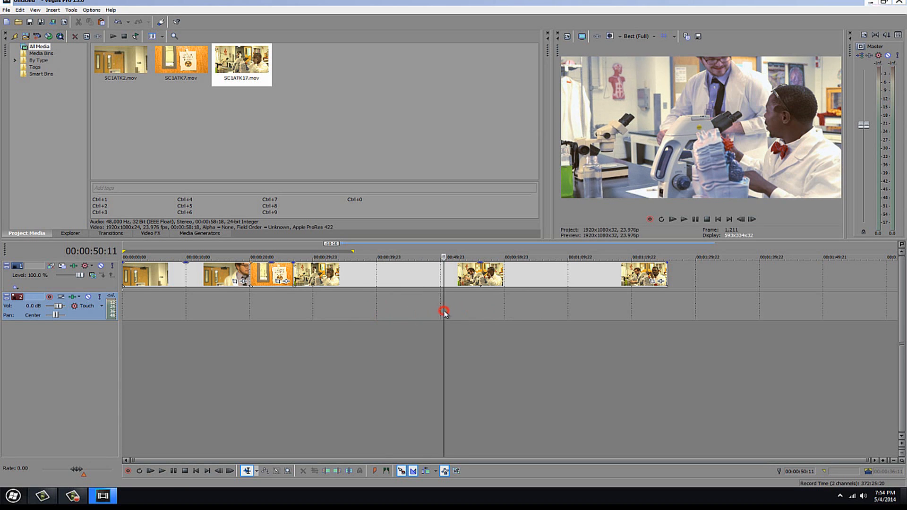
click(406, 310)
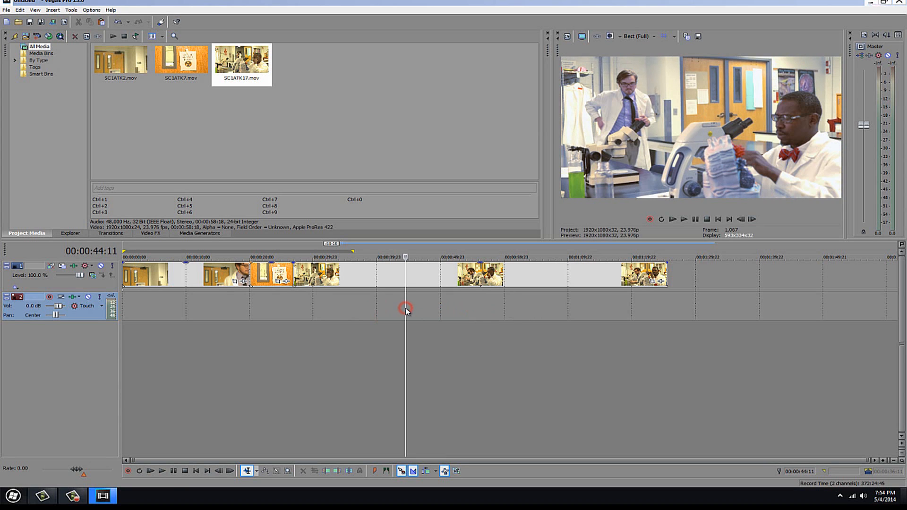
click(420, 310)
click(435, 310)
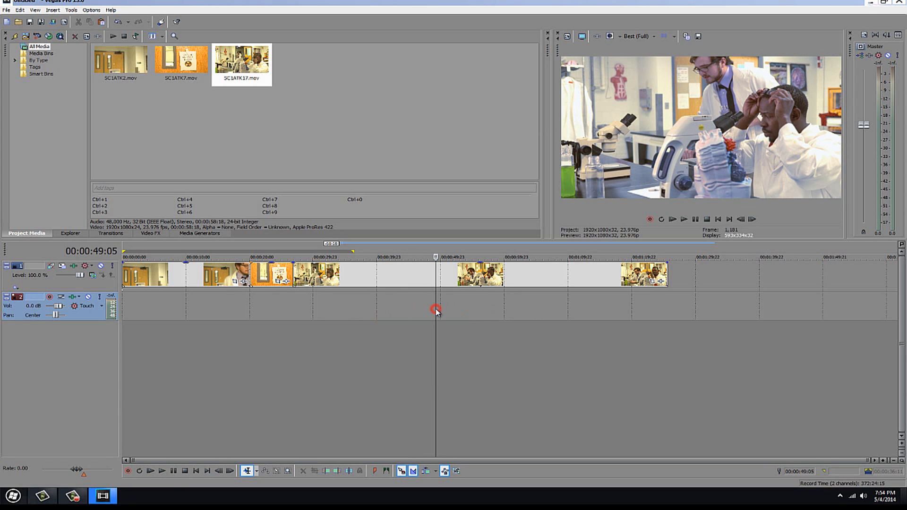
click(445, 310)
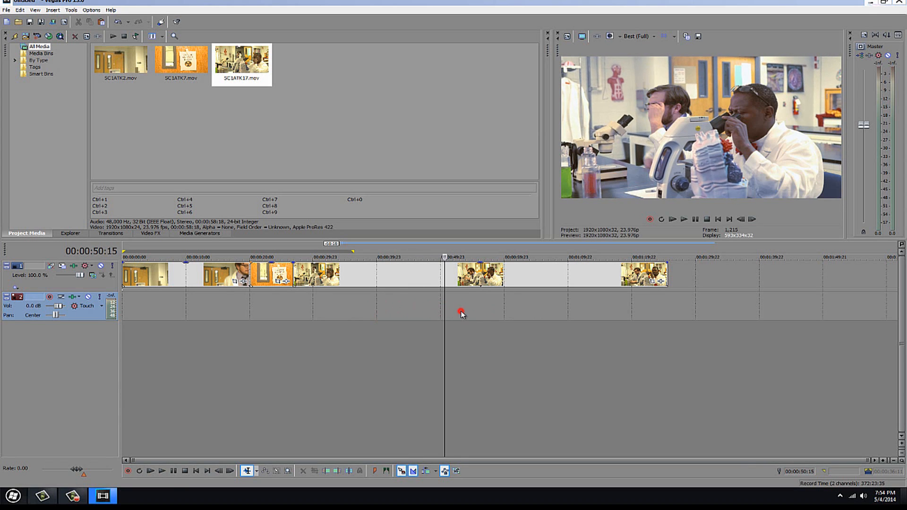
click(462, 314)
click(441, 312)
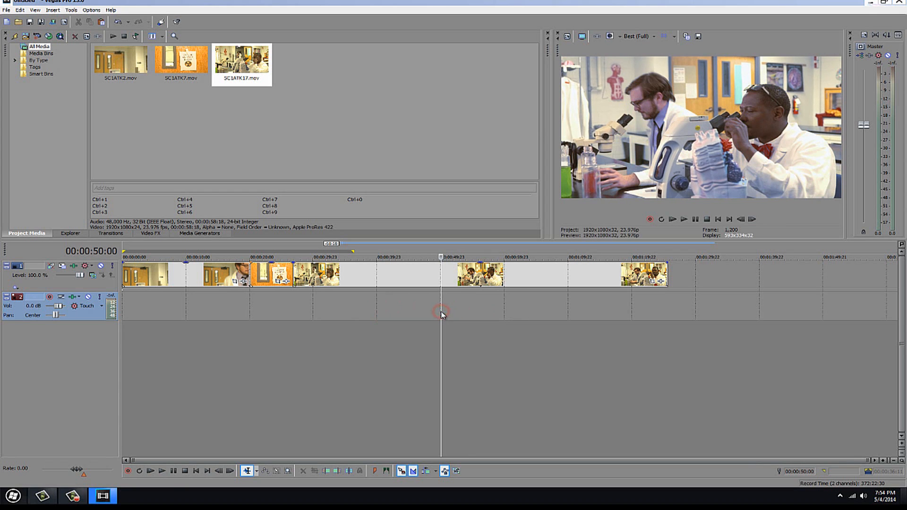
click(461, 311)
Split the SC1ATK17 clip at 00:01:00:02 and cut away the part after the split.
click(506, 313)
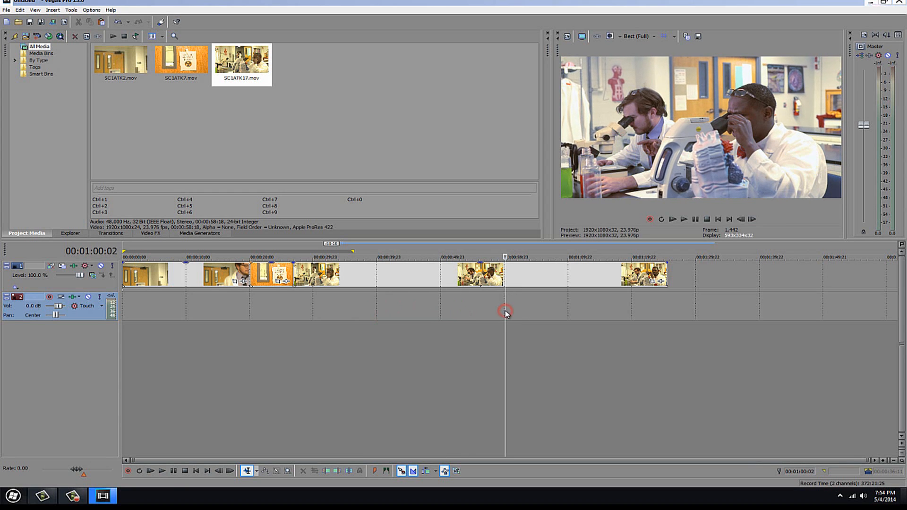
key(s)
click(518, 285)
right_click(518, 284)
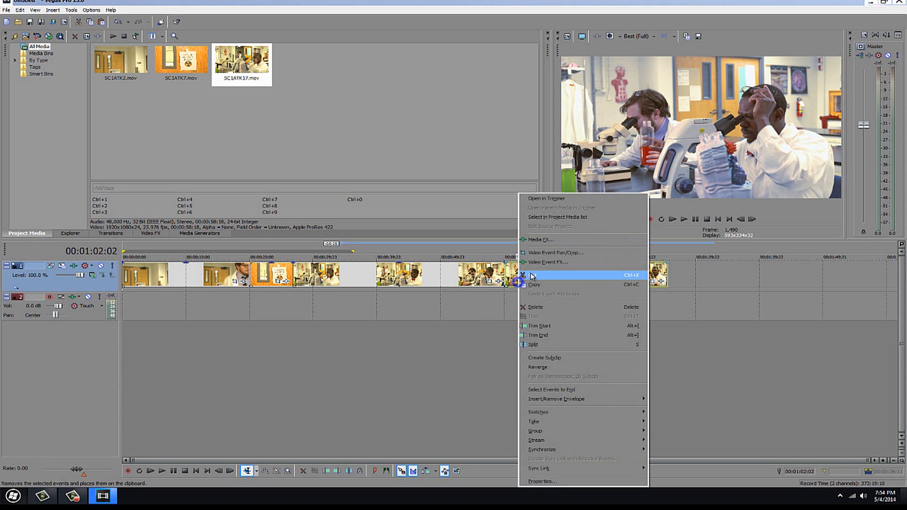
click(551, 276)
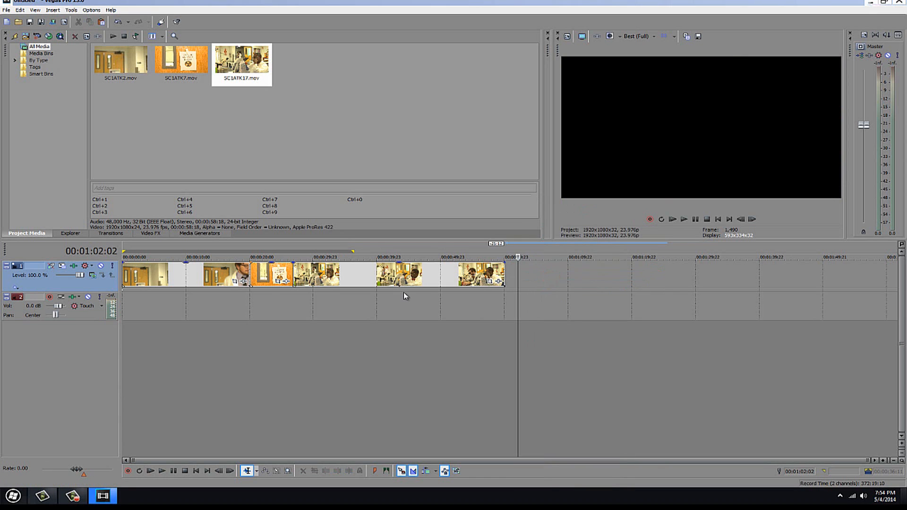
Preview several frames of the shortened SC1ATK17 clip, from its opening to its new end.
click(492, 298)
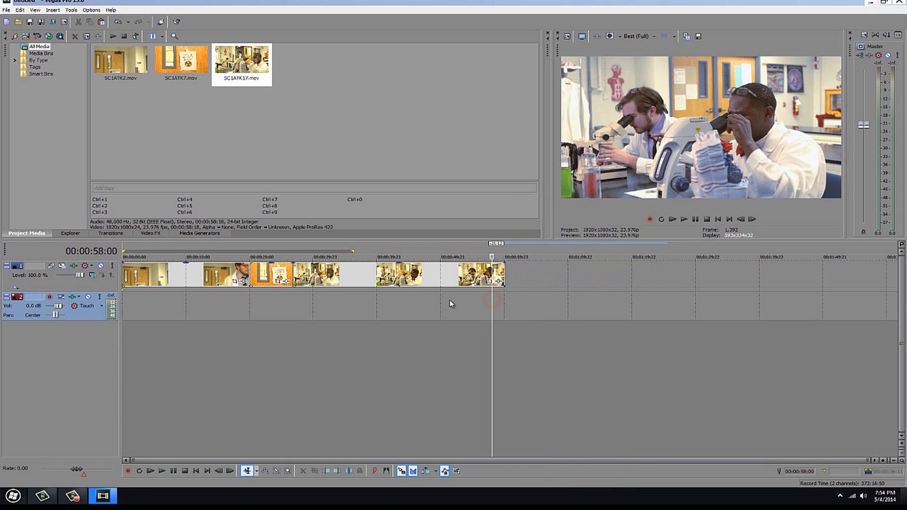
click(337, 297)
click(476, 303)
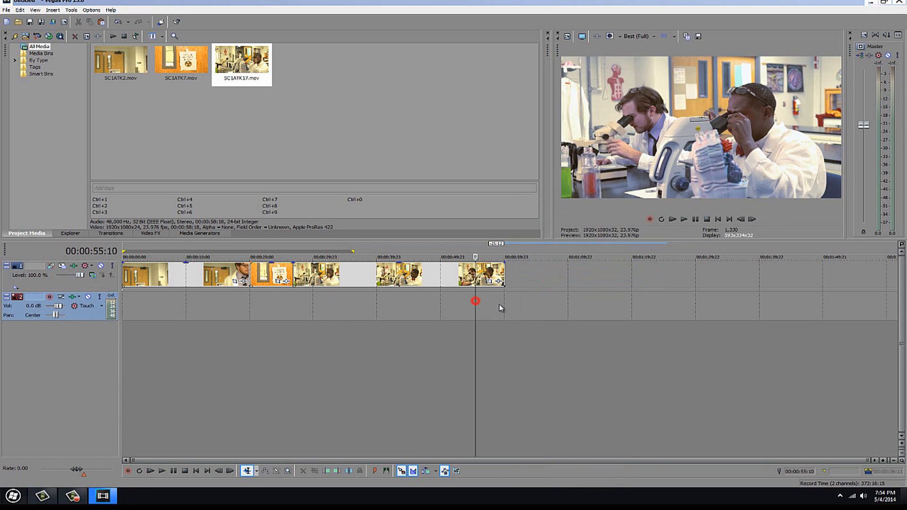
click(500, 305)
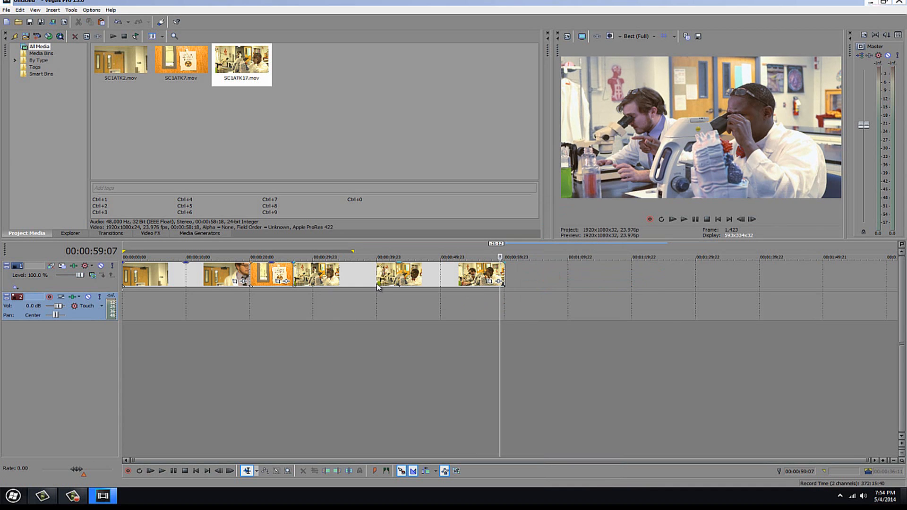
click(361, 298)
click(324, 299)
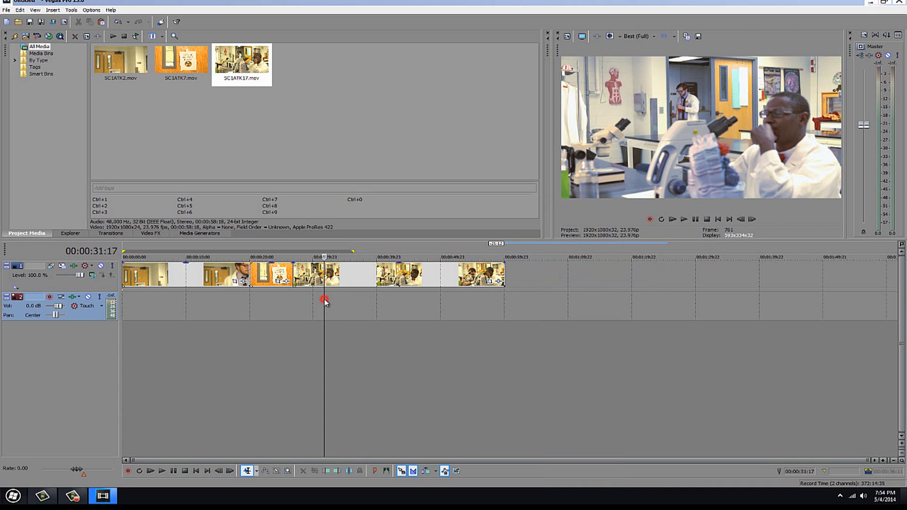
click(410, 301)
click(448, 302)
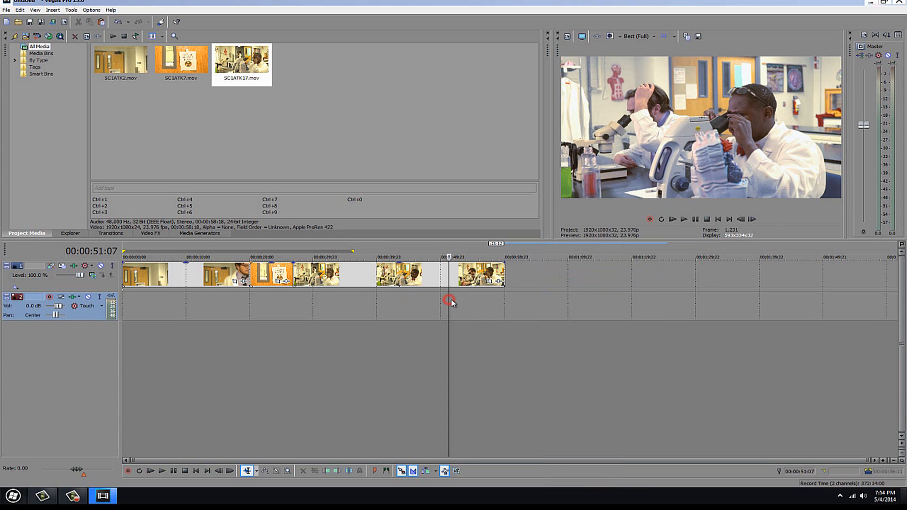
click(477, 301)
Extend the loop region to the end of the last clip and play the sequence from near its start.
drag(354, 251, 500, 252)
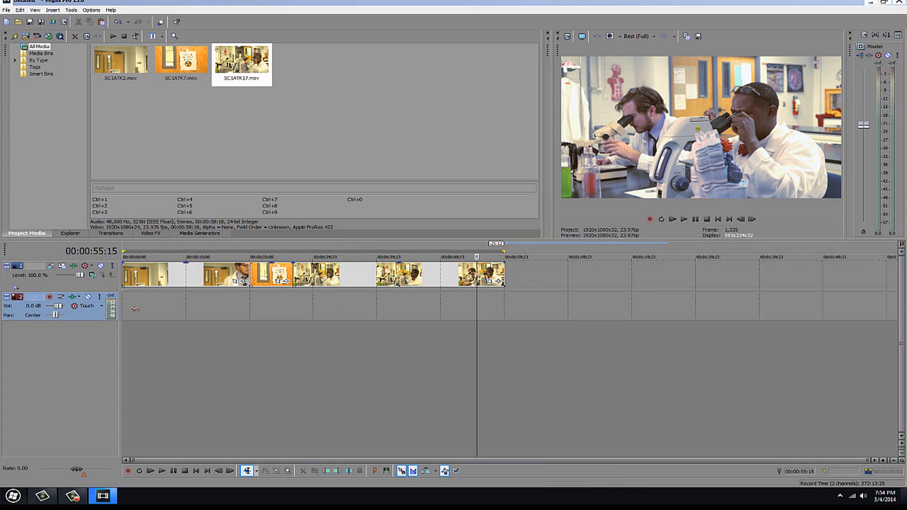
click(134, 308)
key(space)
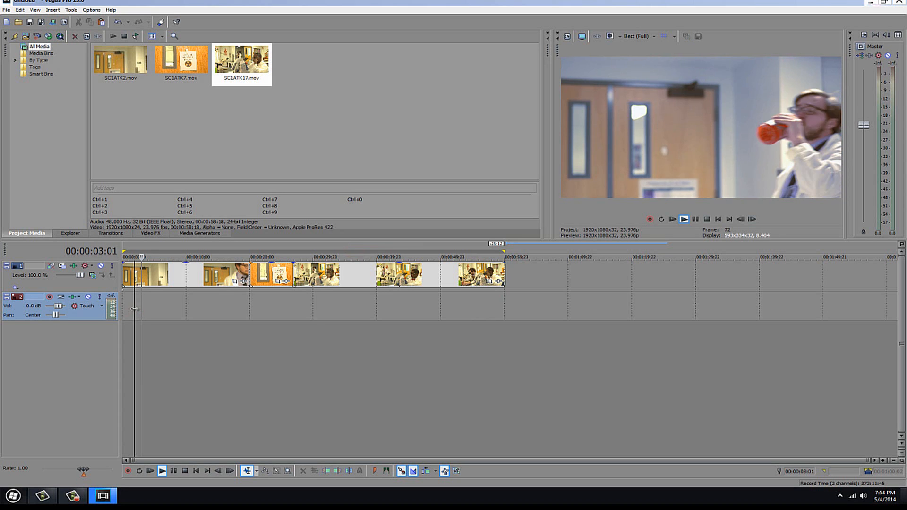
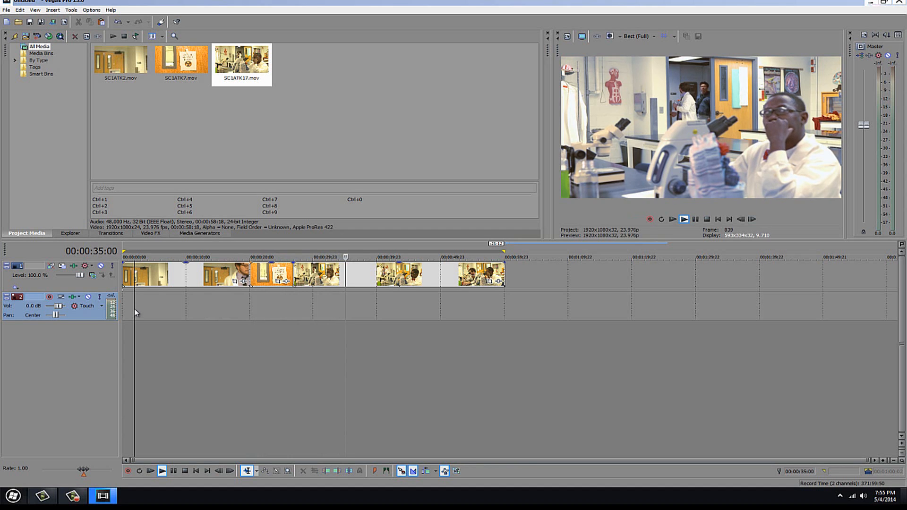
Play the SC1ATK17 clip from near its start and again from 00:00:37:05 to find an earlier ending point.
key(space)
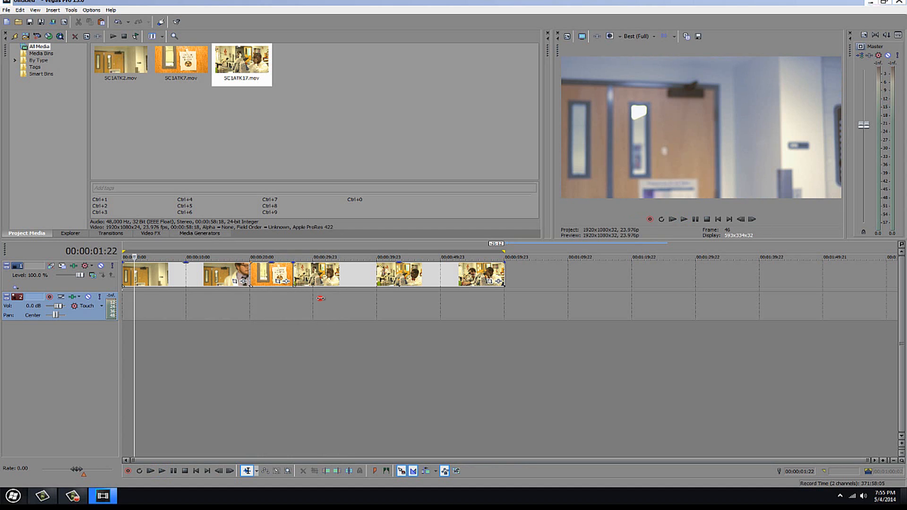
click(321, 298)
key(space)
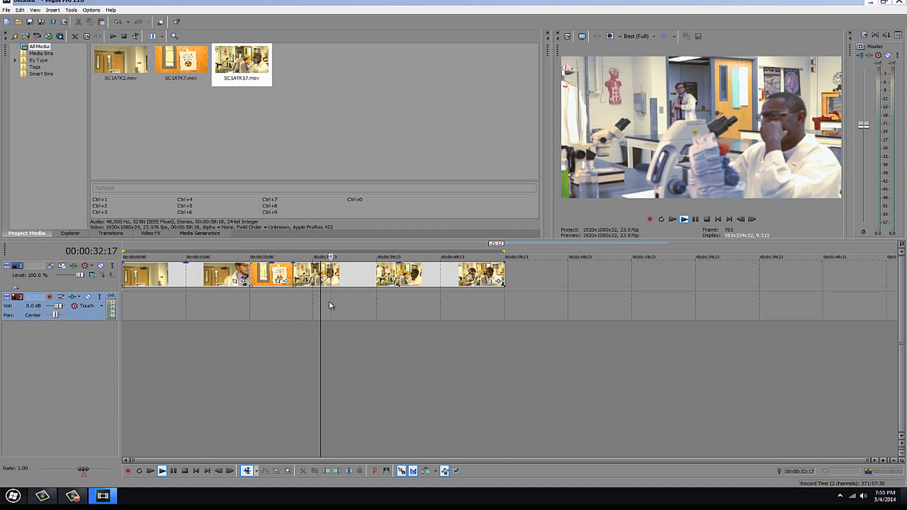
key(space)
click(360, 305)
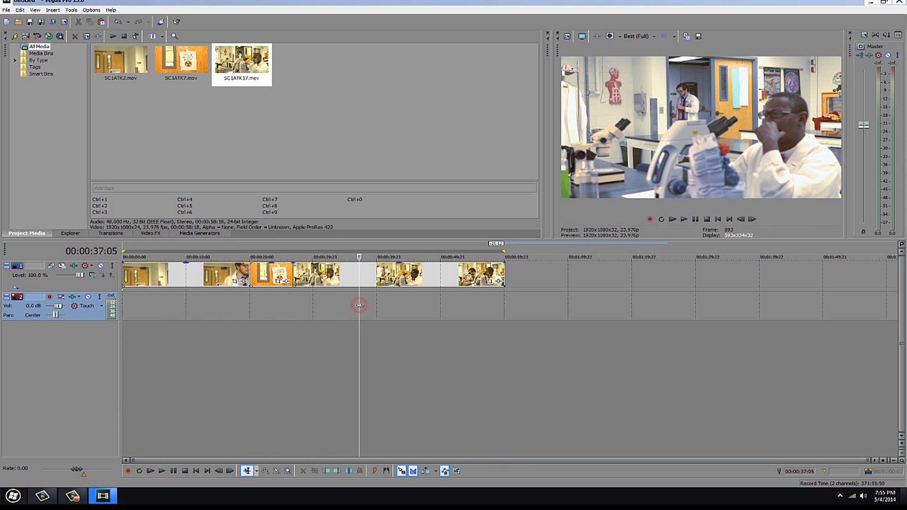
key(space)
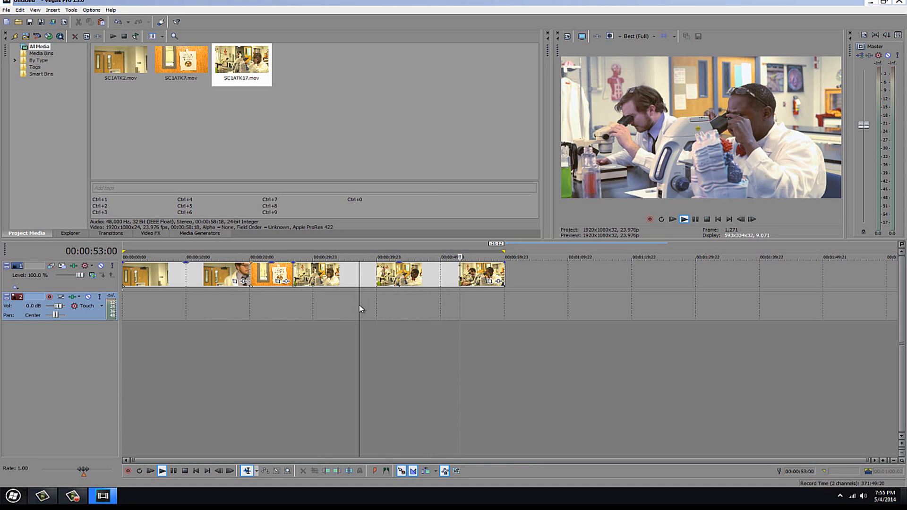
key(space)
Split the SC1ATK17 clip at 00:00:50:04 and cut away the part after the split.
click(442, 302)
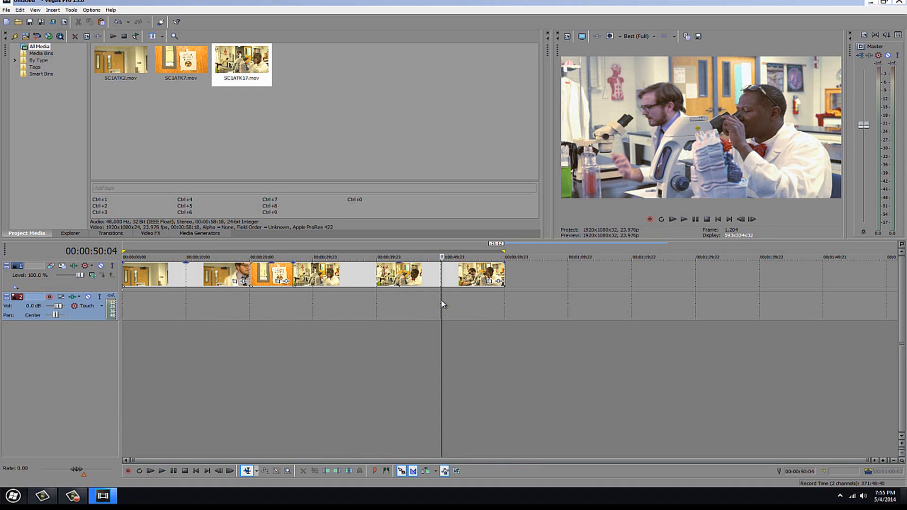
right_click(467, 274)
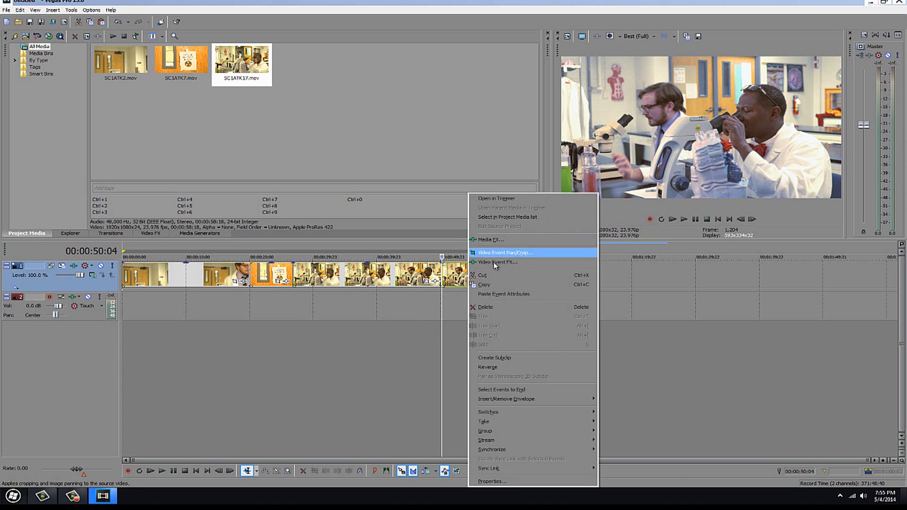
click(493, 275)
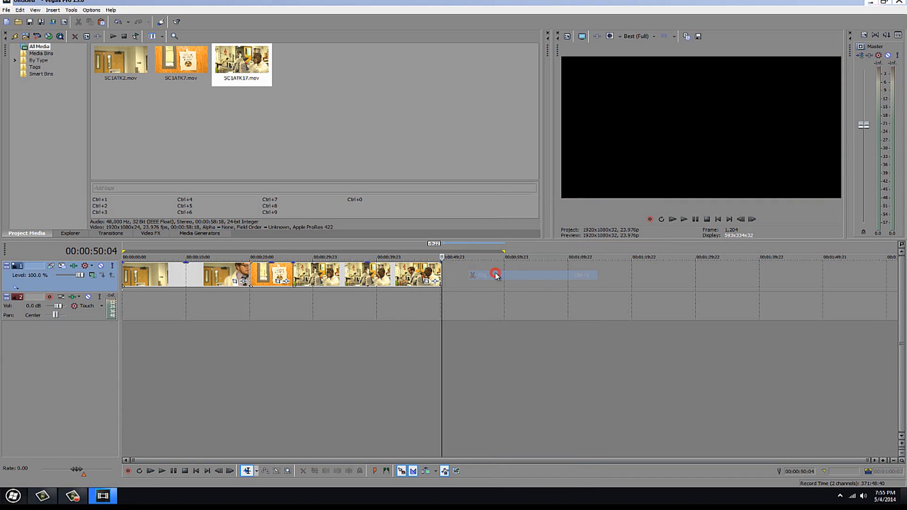
Preview frames across the whole sequence, from the SC1ATK2 clip to the new end of the SC1ATK17 clip.
click(418, 305)
click(373, 299)
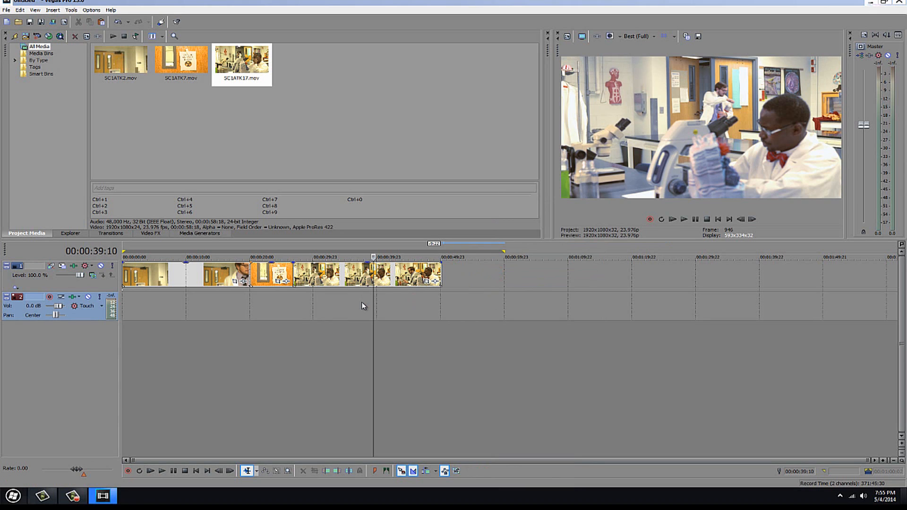
click(303, 321)
click(225, 300)
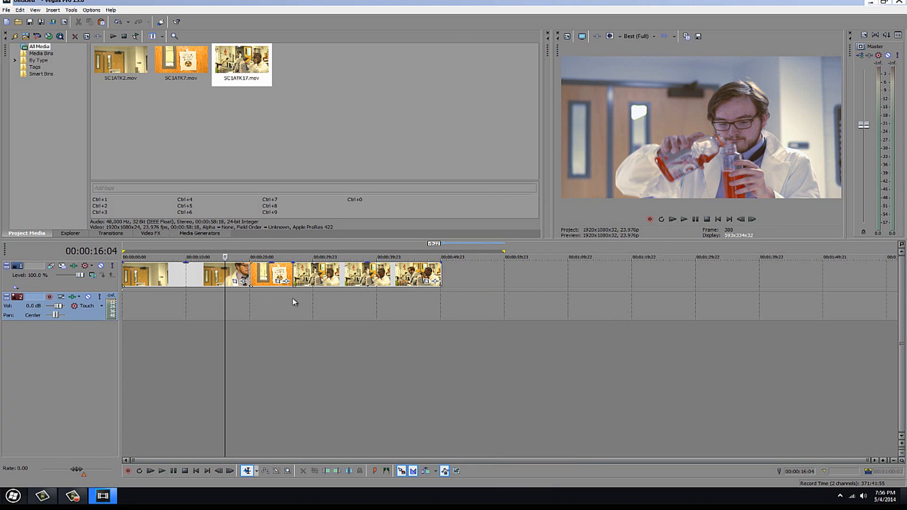
click(327, 300)
click(418, 307)
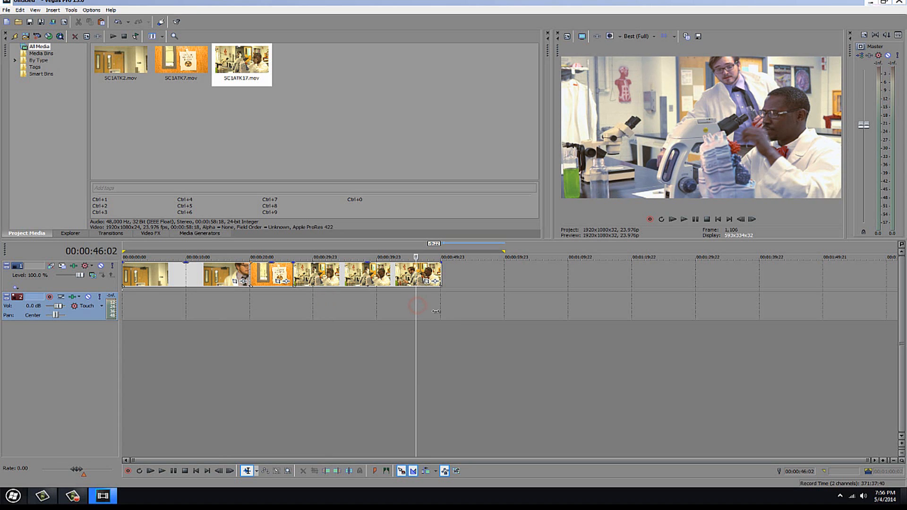
click(434, 311)
click(386, 308)
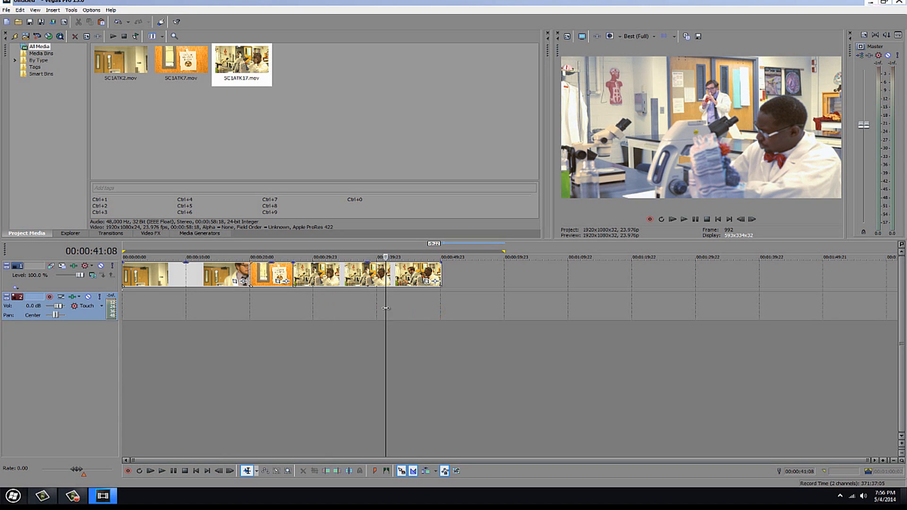
Import SC1ATK24.mov from the elephants folder and place it on the timeline after the last clip, leaving a small gap.
click(7, 10)
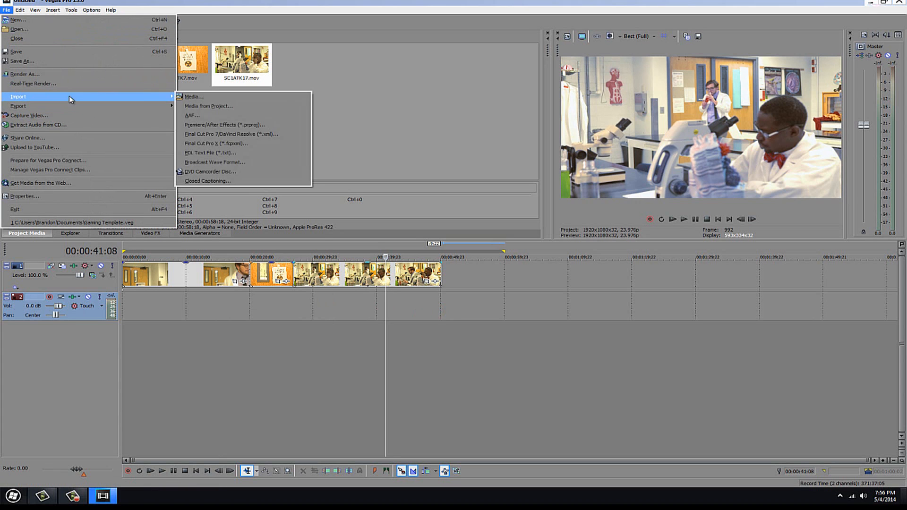
mouse_move(162, 96)
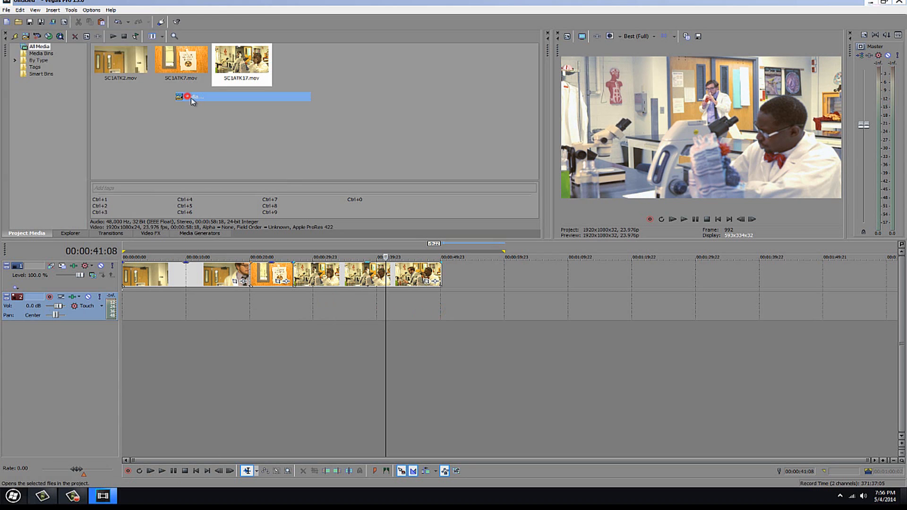
click(191, 97)
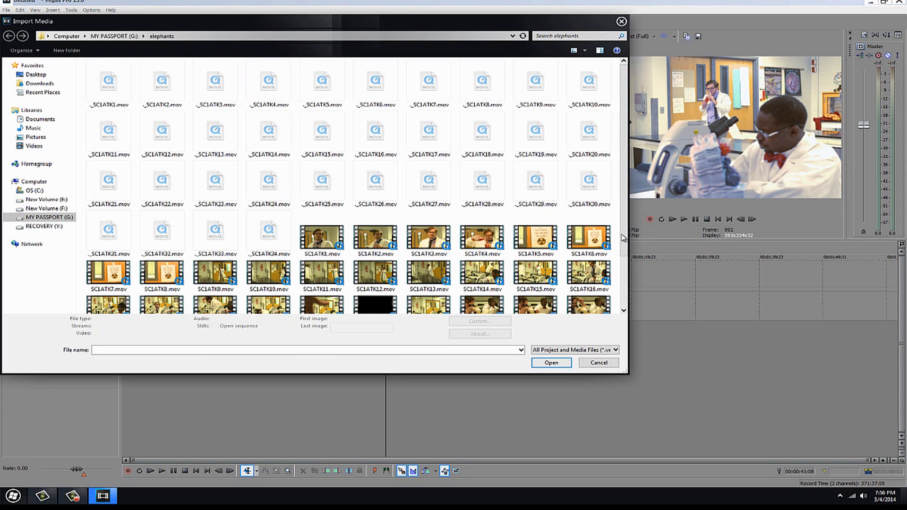
scroll(621, 286, down, 2)
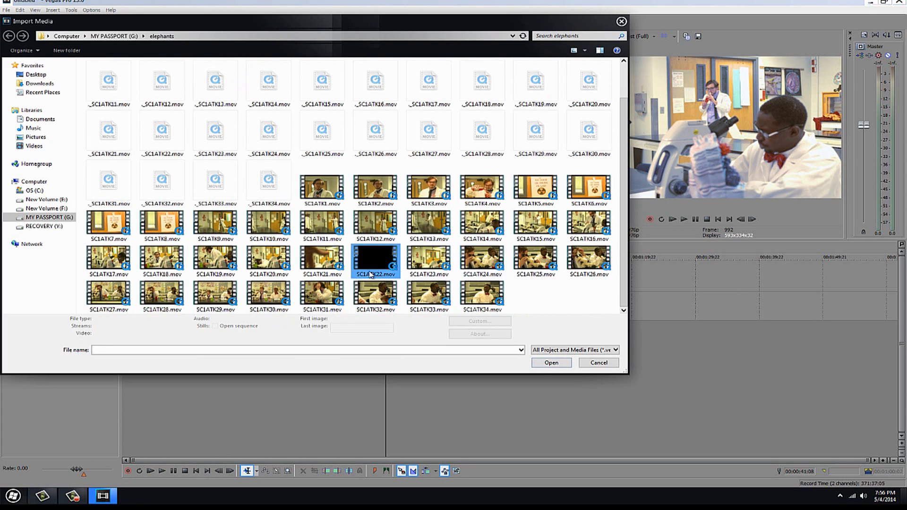
click(322, 259)
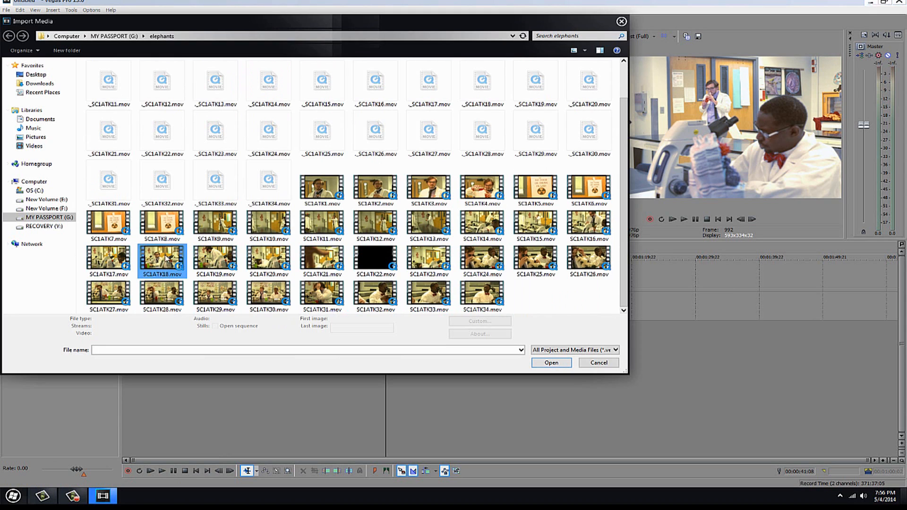
click(107, 262)
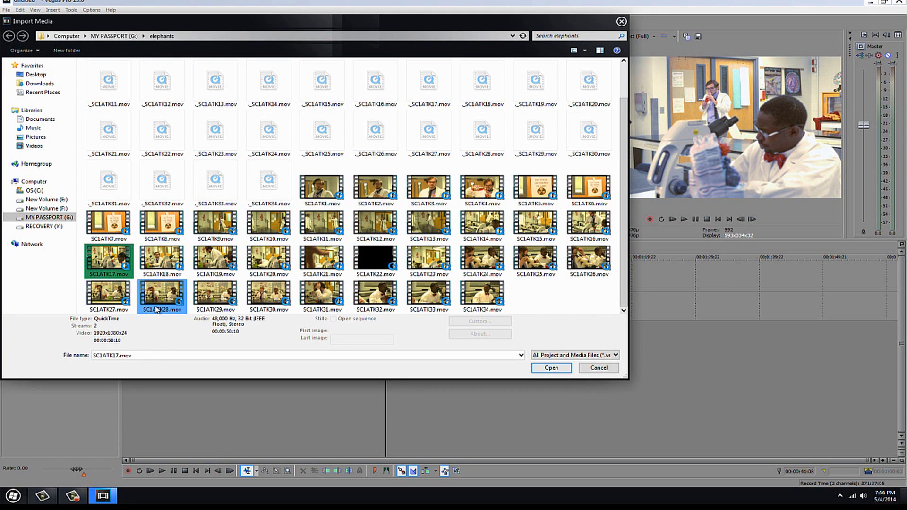
click(160, 260)
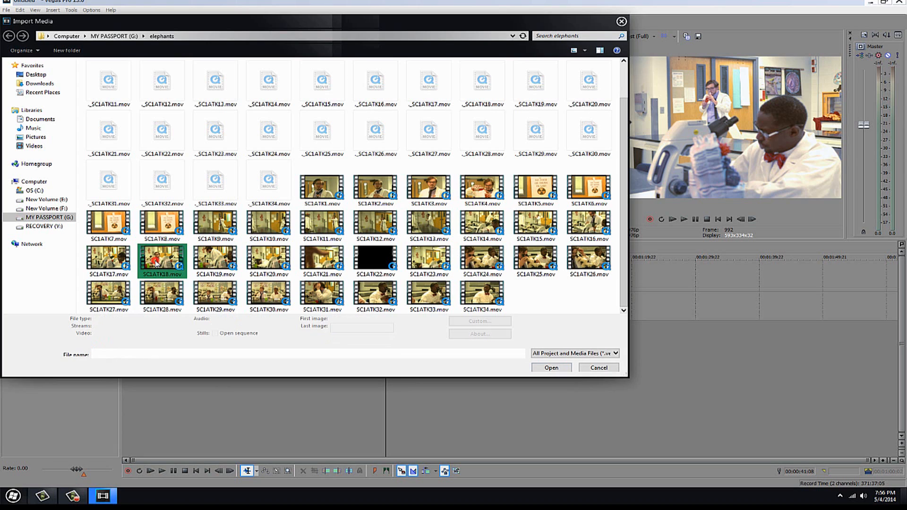
click(223, 263)
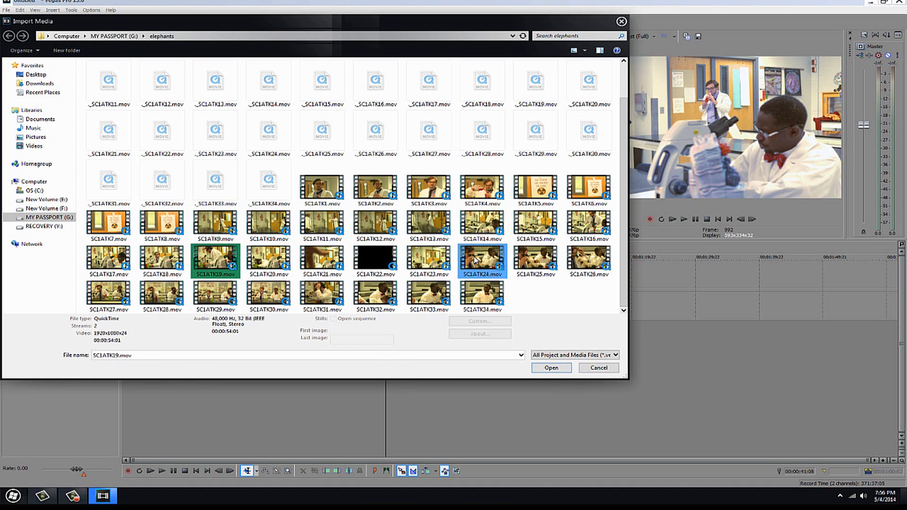
click(552, 367)
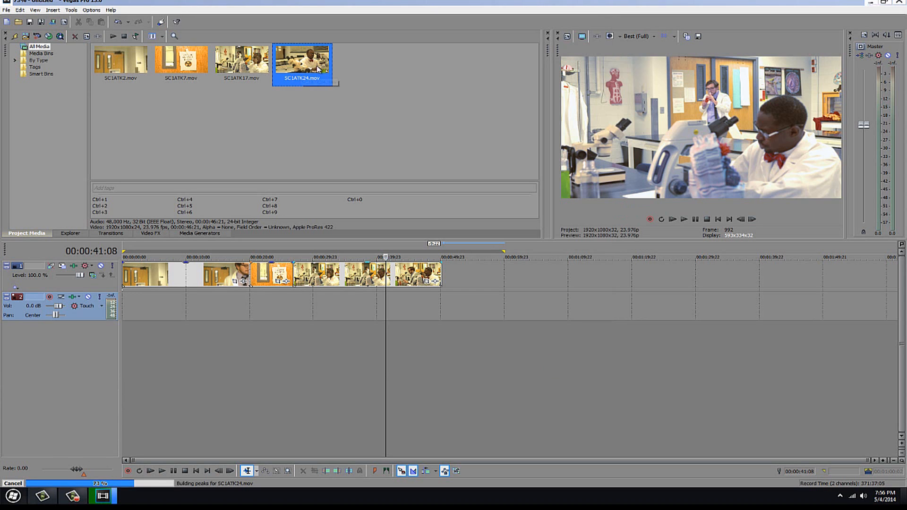
drag(492, 239, 472, 273)
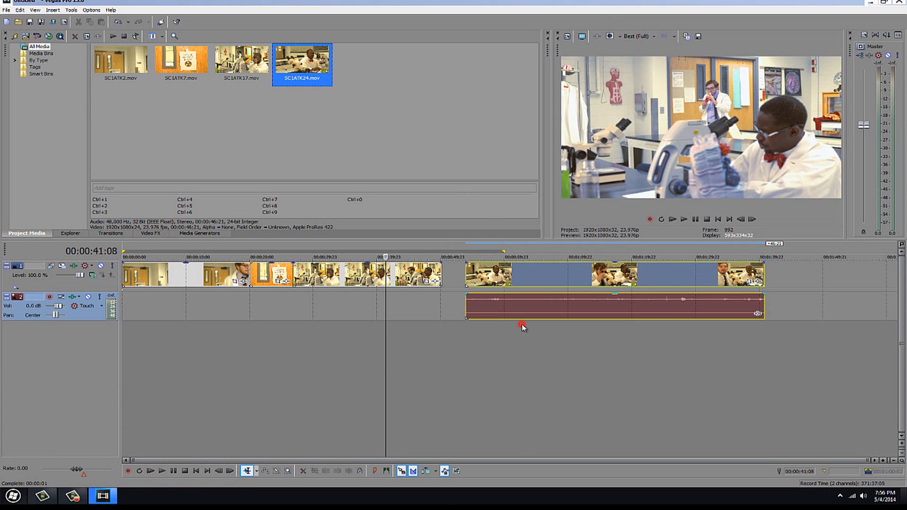
Remove the SC1ATK24 clip's audio from its group and delete that audio event.
click(521, 324)
right_click(540, 306)
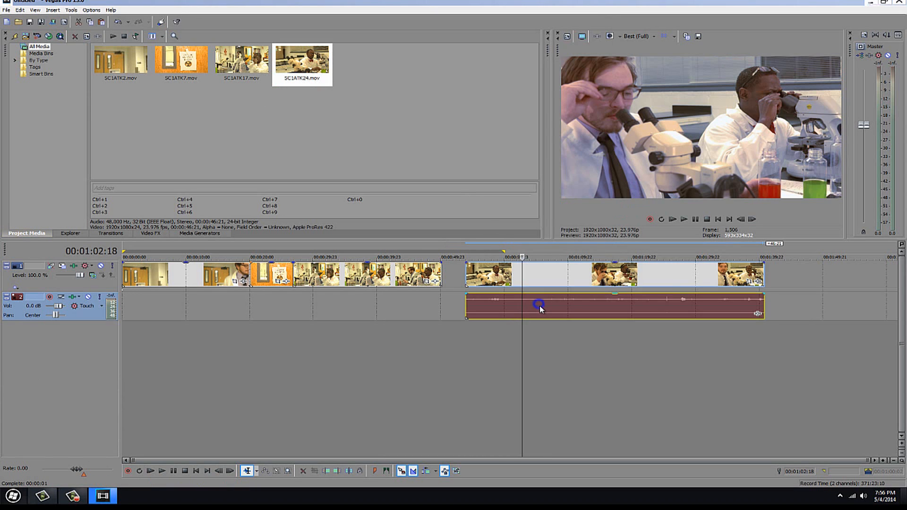
mouse_move(581, 237)
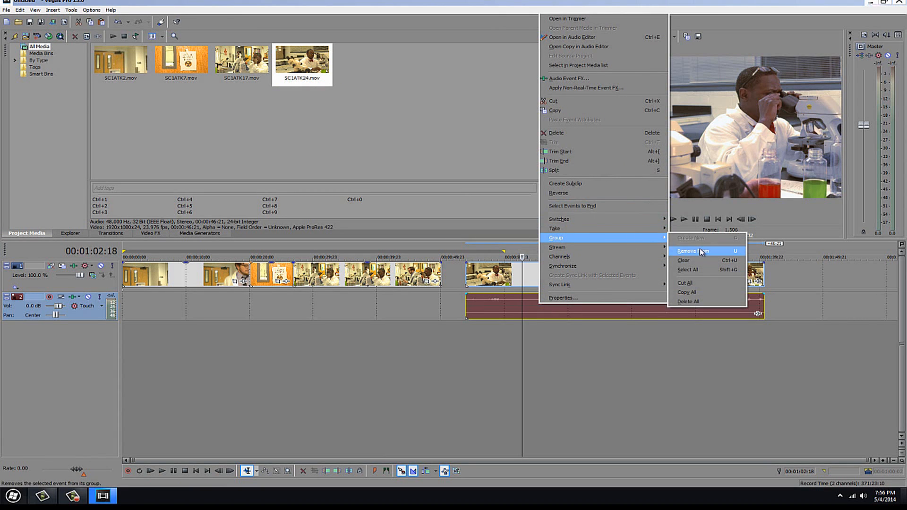
click(701, 251)
drag(596, 308, 674, 307)
right_click(673, 307)
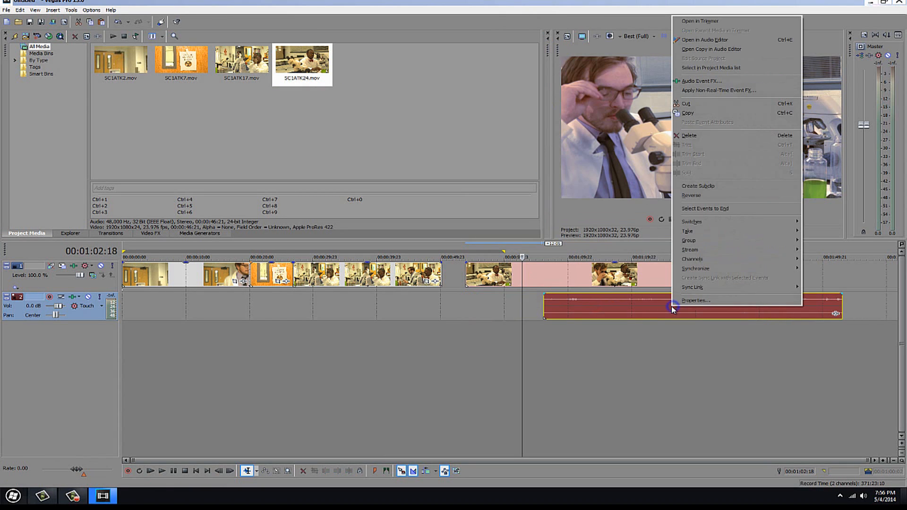
click(694, 136)
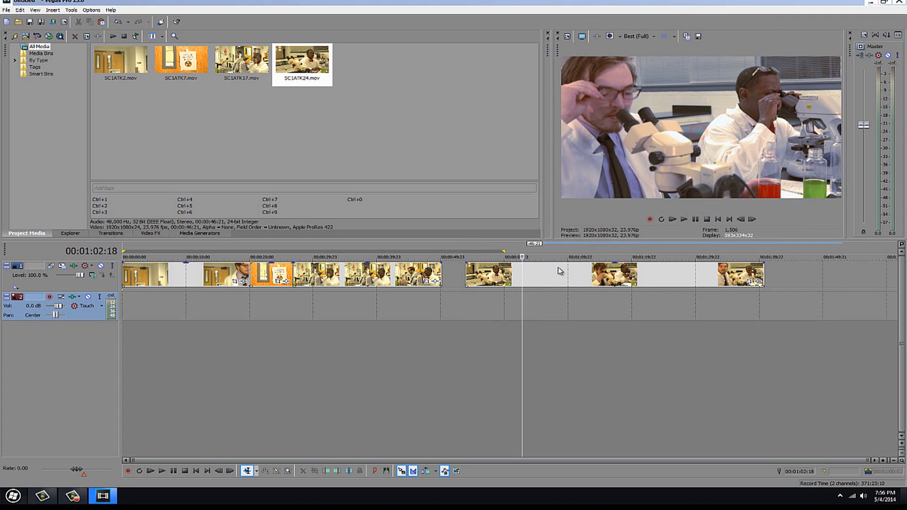
Preview frames throughout the SC1ATK24 clip to examine which portion of the footage to keep.
click(542, 277)
click(616, 281)
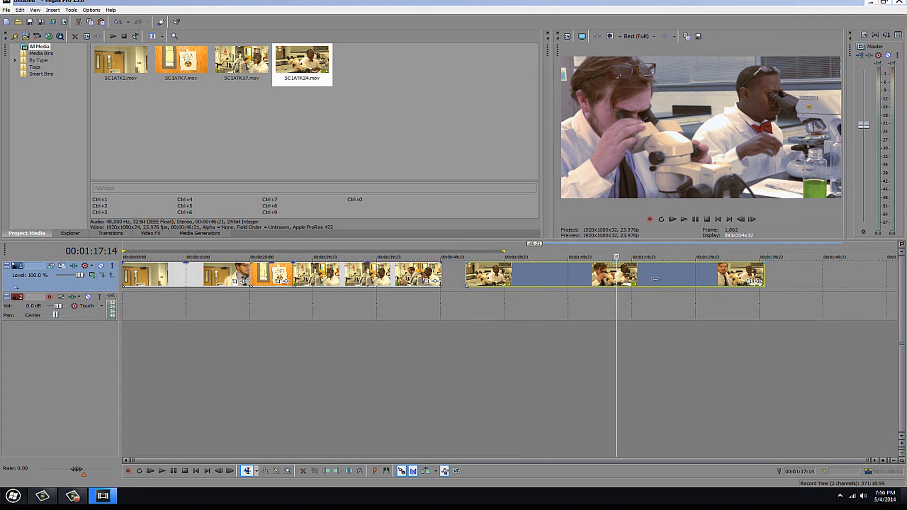
click(641, 284)
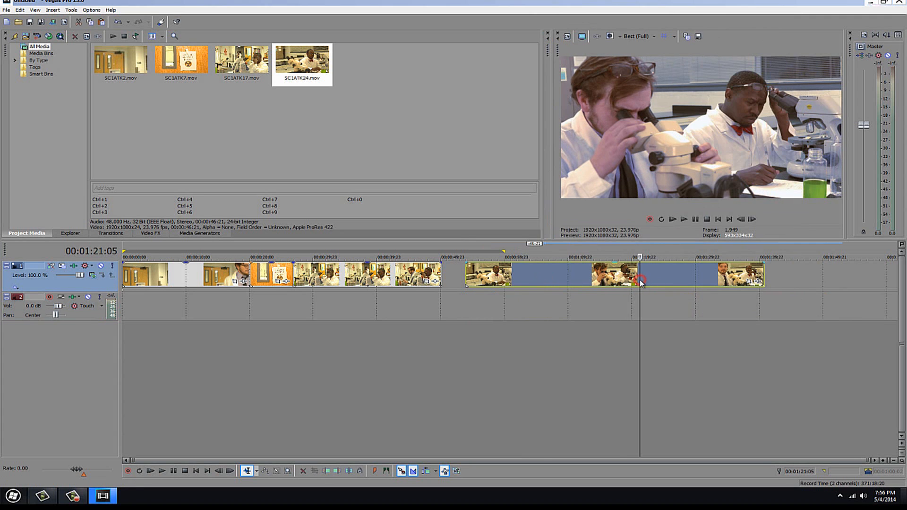
click(658, 282)
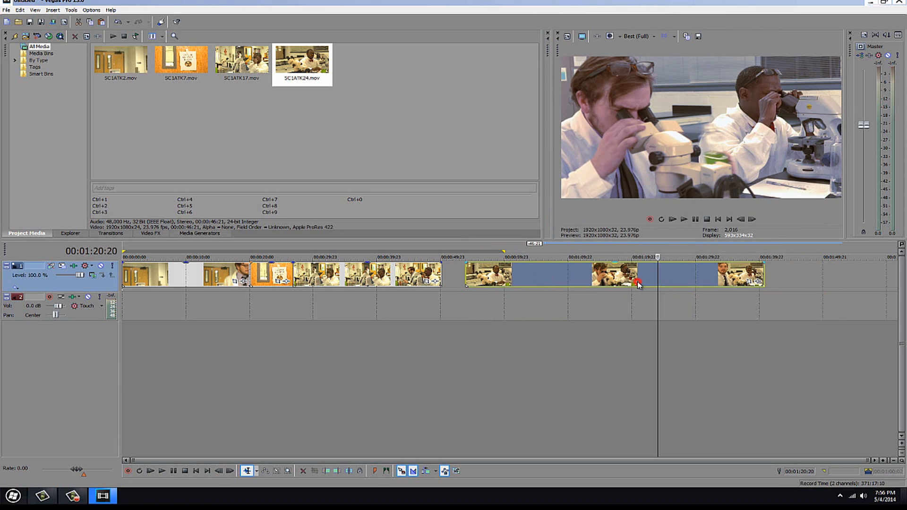
click(637, 284)
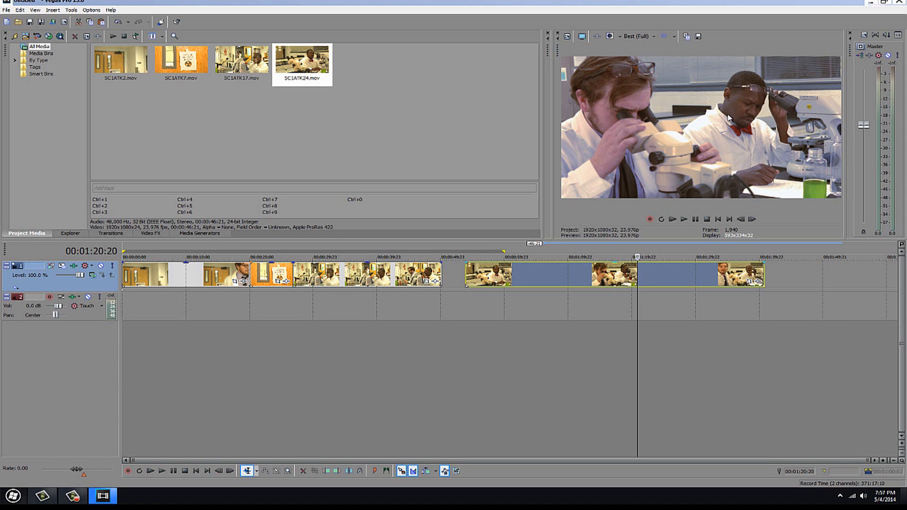
click(716, 299)
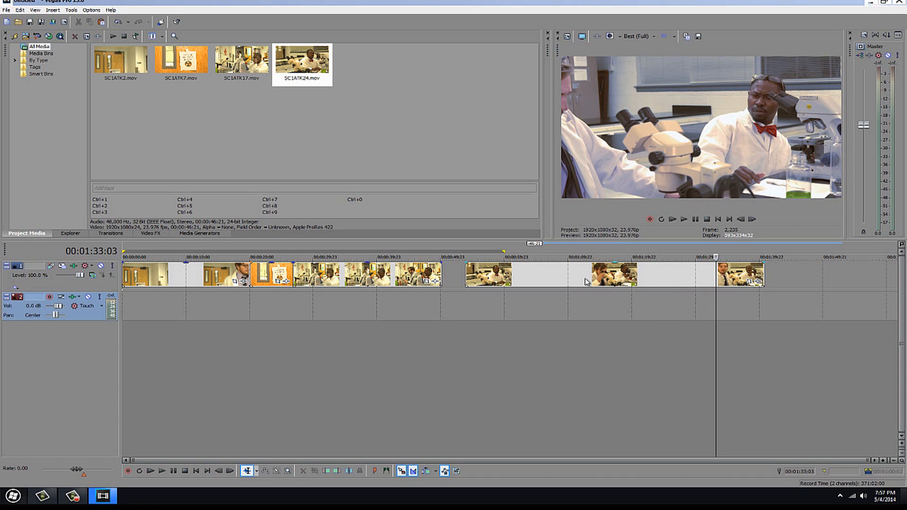
click(593, 296)
click(555, 303)
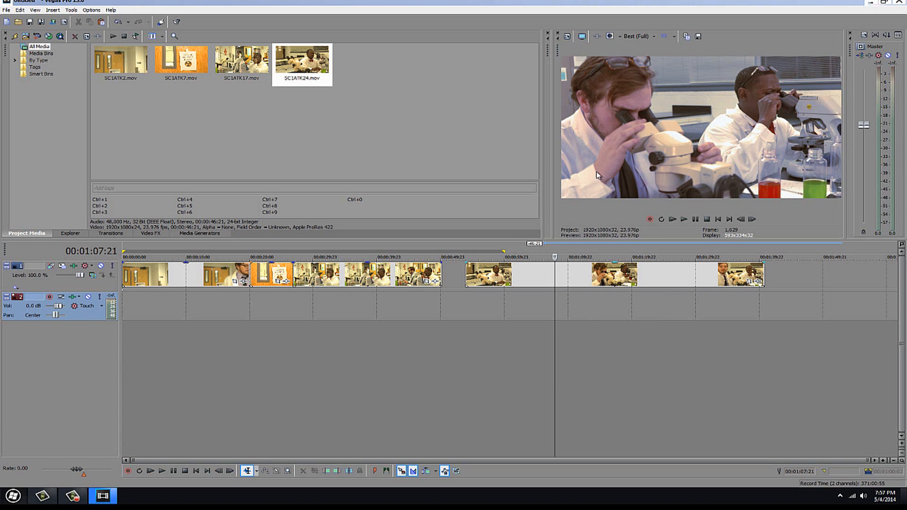
click(613, 302)
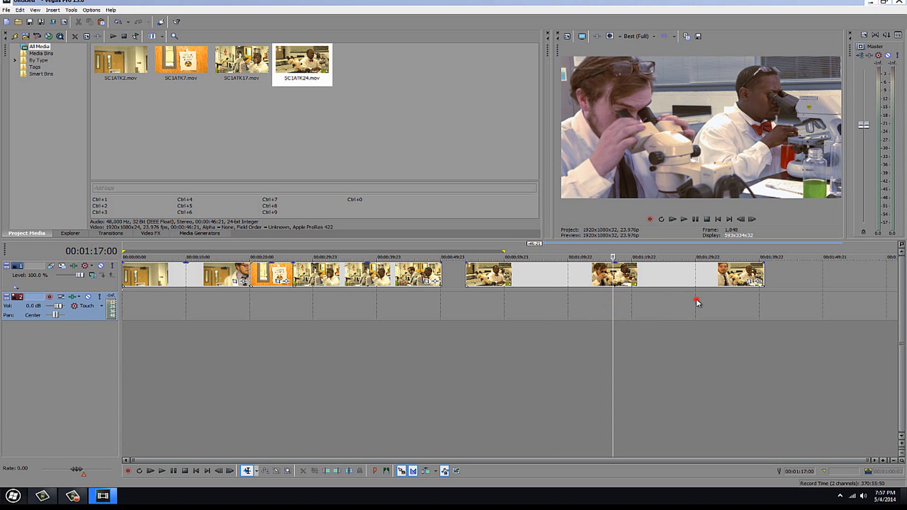
click(696, 300)
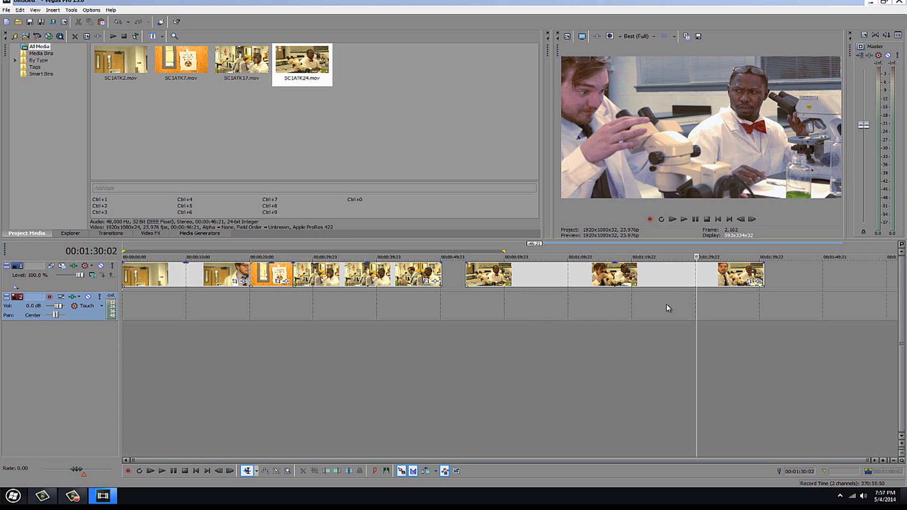
click(732, 305)
click(693, 306)
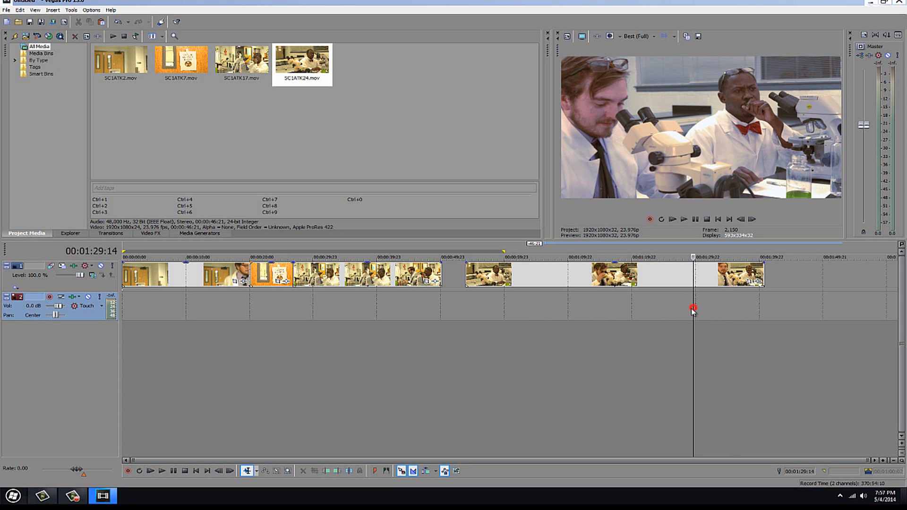
click(593, 306)
click(563, 306)
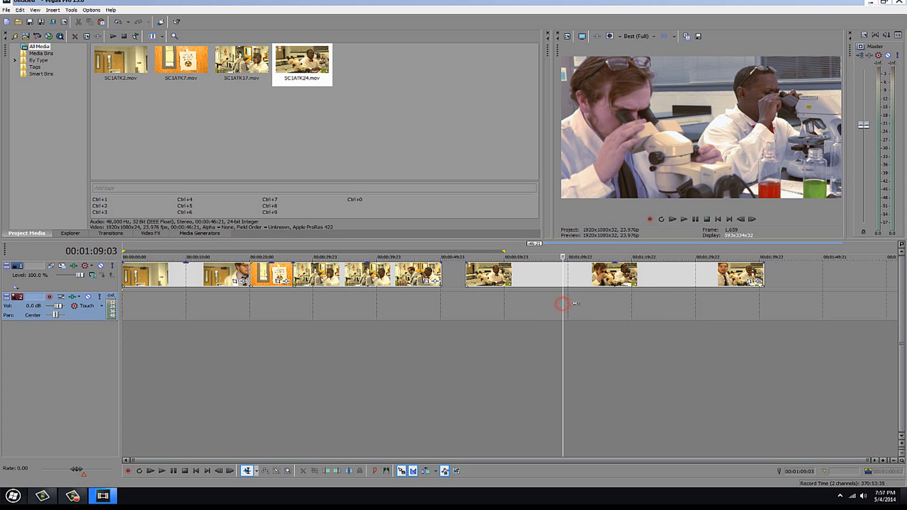
Split the SC1ATK24 clip at 00:01:09:21 and delete the portion after the split.
click(567, 304)
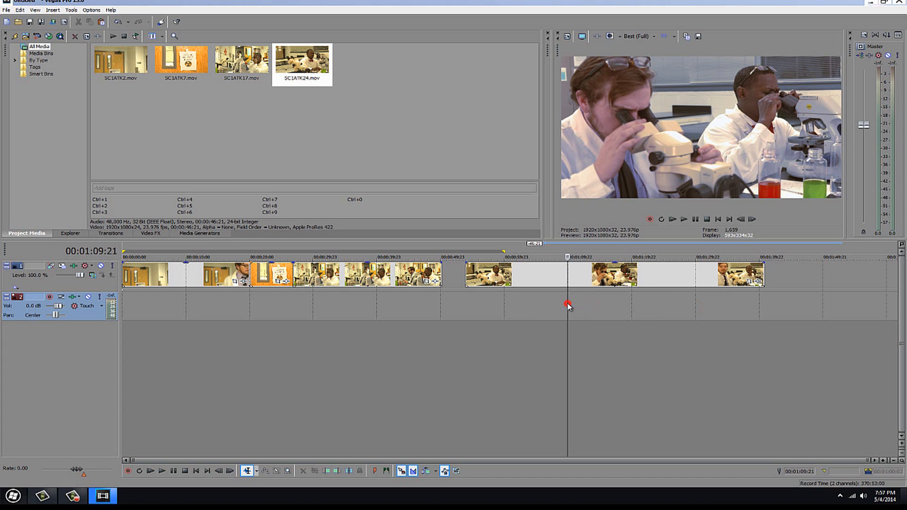
right_click(598, 276)
click(646, 238)
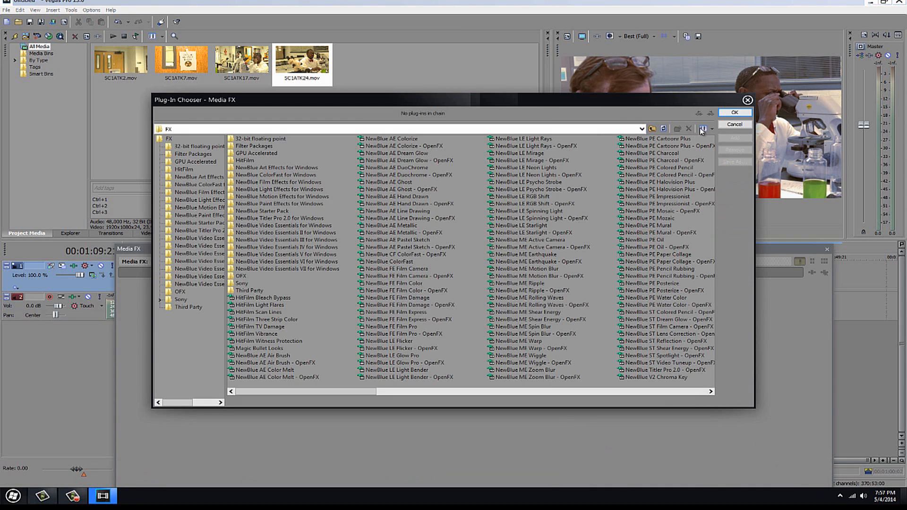
click(746, 99)
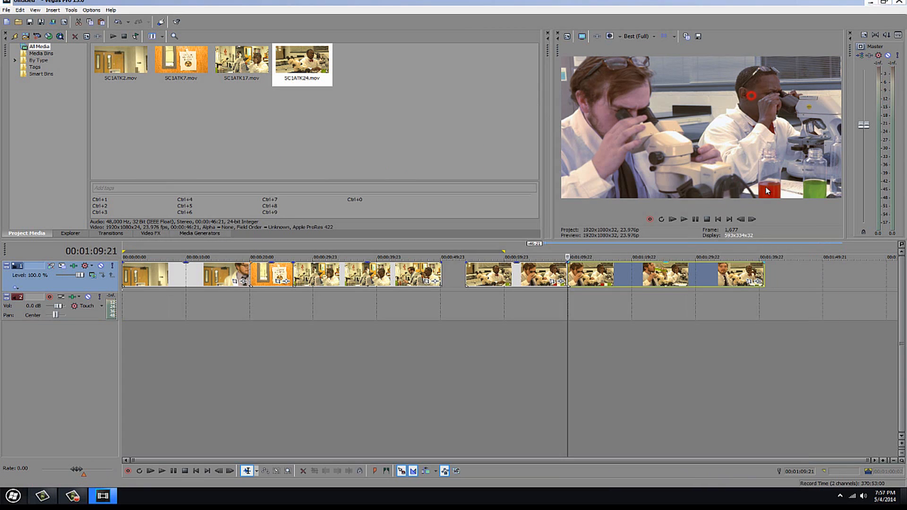
right_click(598, 269)
click(616, 307)
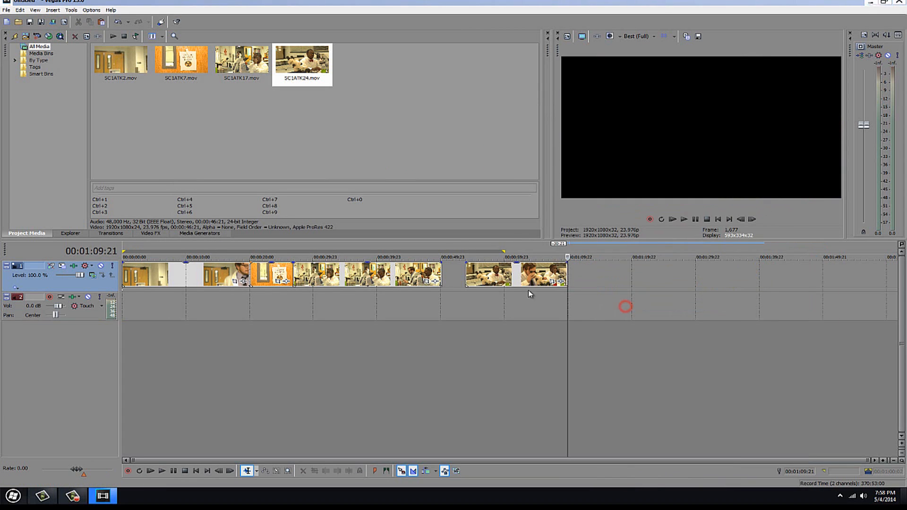
Move the shortened SC1ATK24 clip against the end of the SC1ATK17 clip and play across the cut.
drag(504, 282, 502, 284)
click(482, 298)
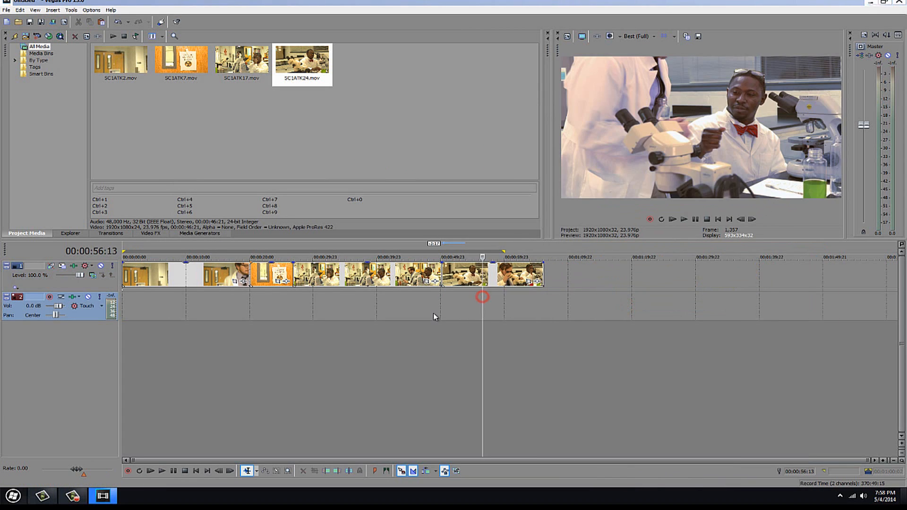
click(433, 313)
key(space)
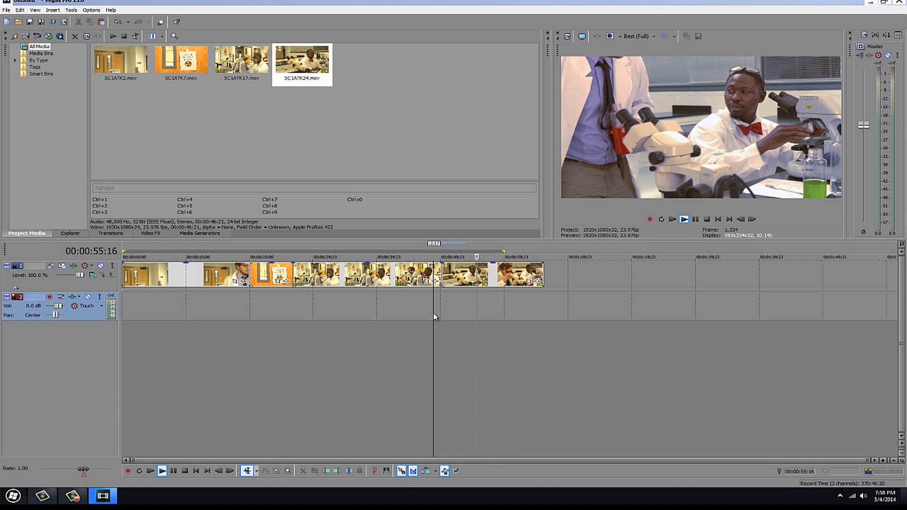
key(space)
Split the SC1ATK17 clip near its end at 00:00:45:08 and delete the portion after the split.
click(386, 305)
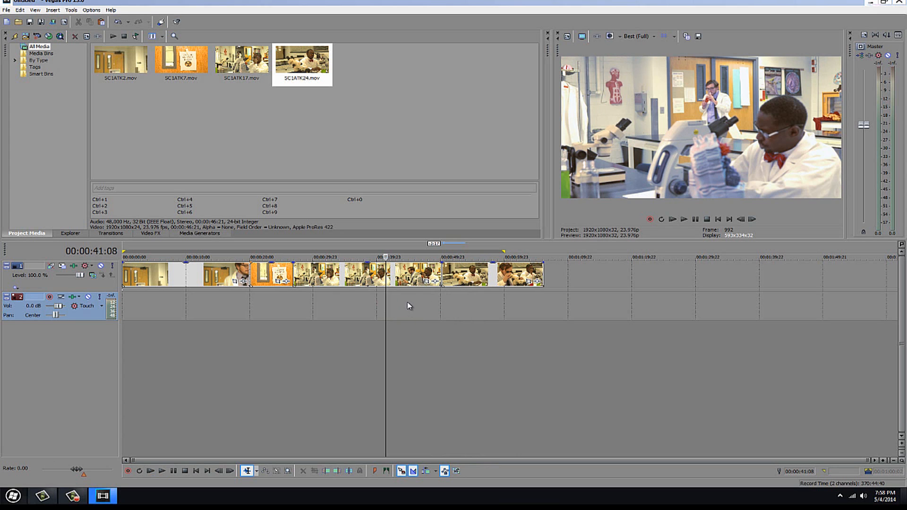
click(403, 301)
click(421, 300)
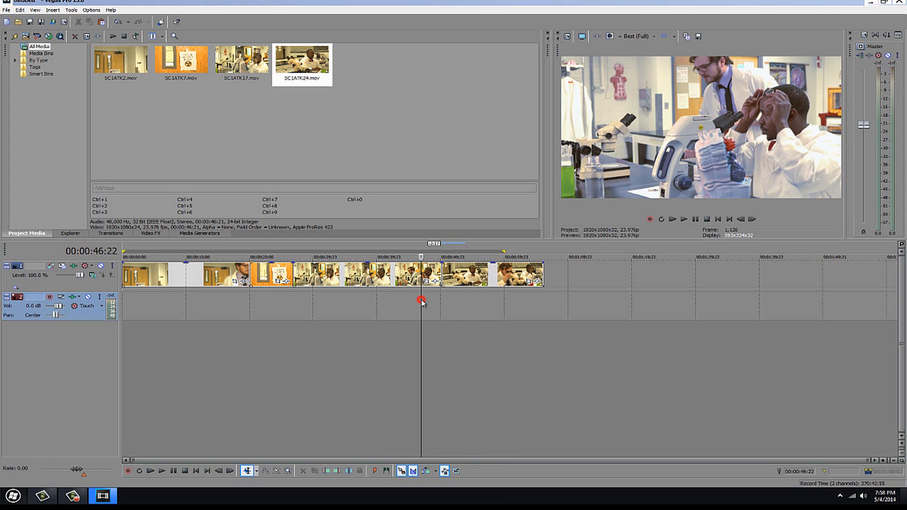
click(412, 301)
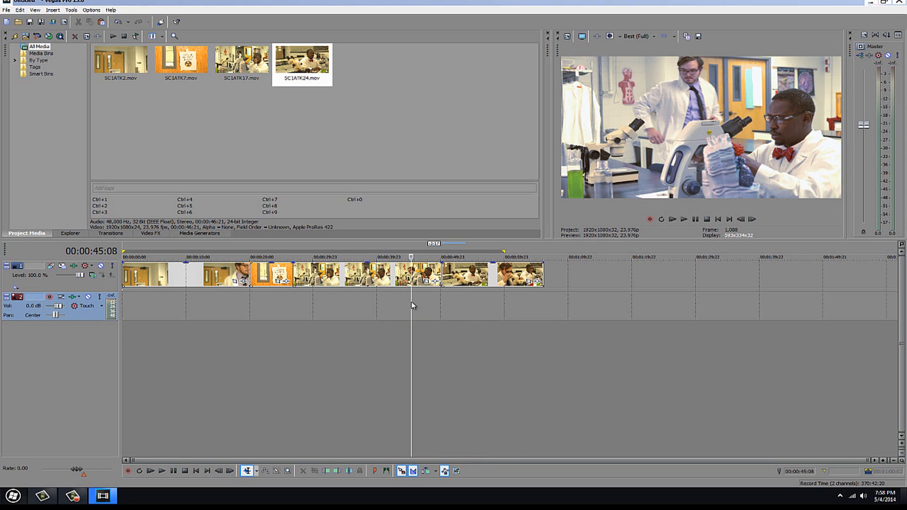
click(424, 274)
right_click(425, 273)
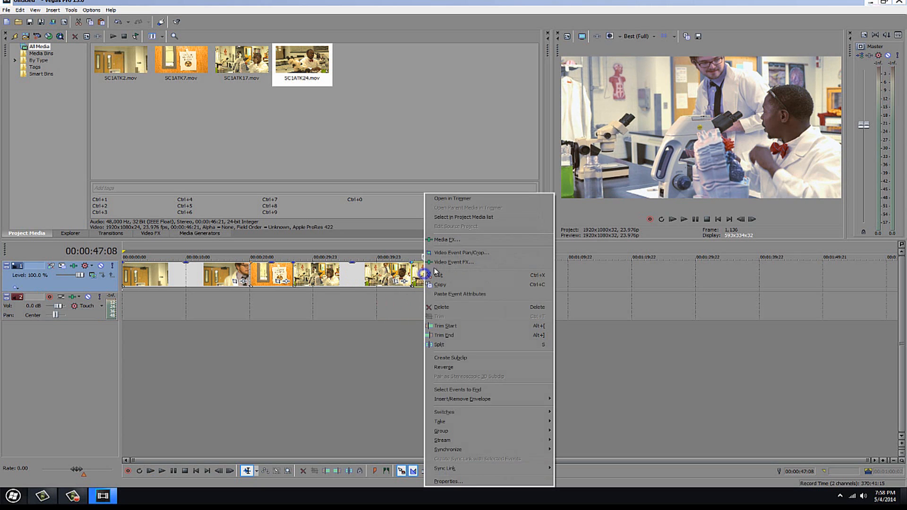
click(461, 306)
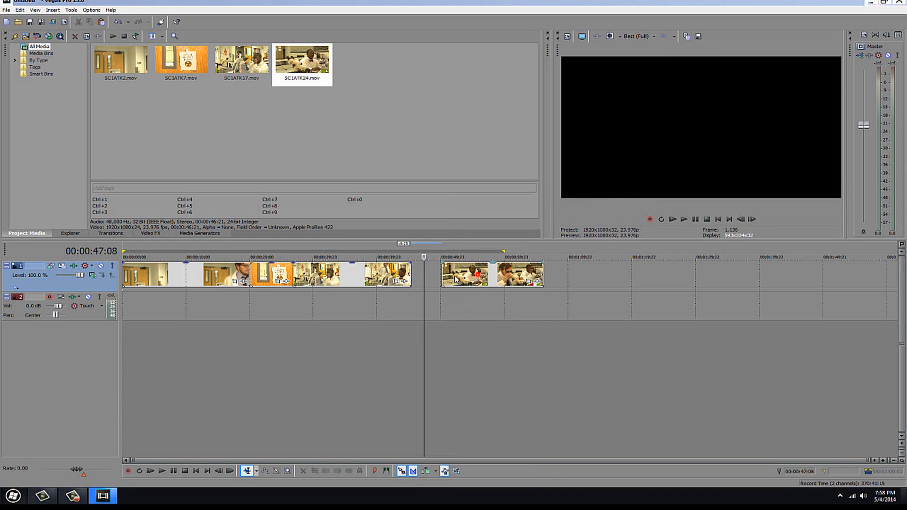
Move the SC1ATK24 clip back against the shortened SC1ATK17 clip and preview the footage around the new cut.
drag(478, 275, 450, 276)
click(399, 298)
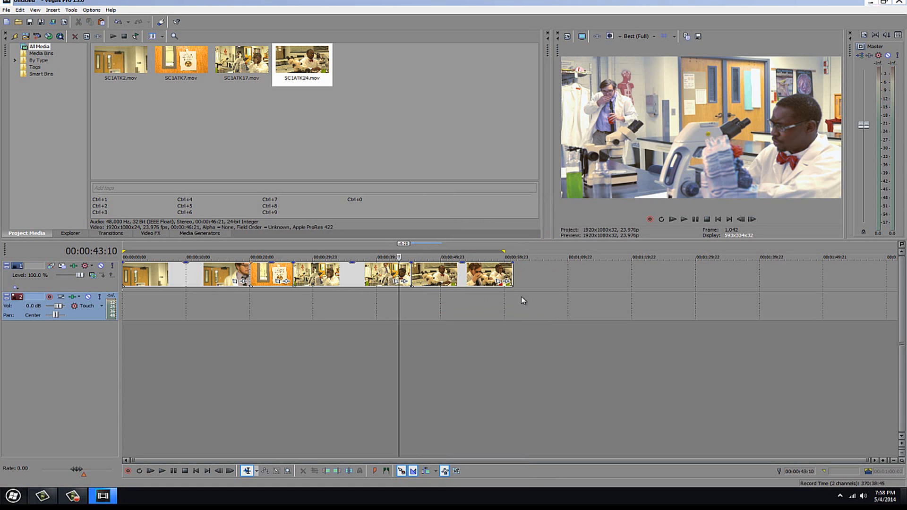
mouse_move(448, 276)
mouse_down()
mouse_move(428, 277)
mouse_move(451, 281)
mouse_up()
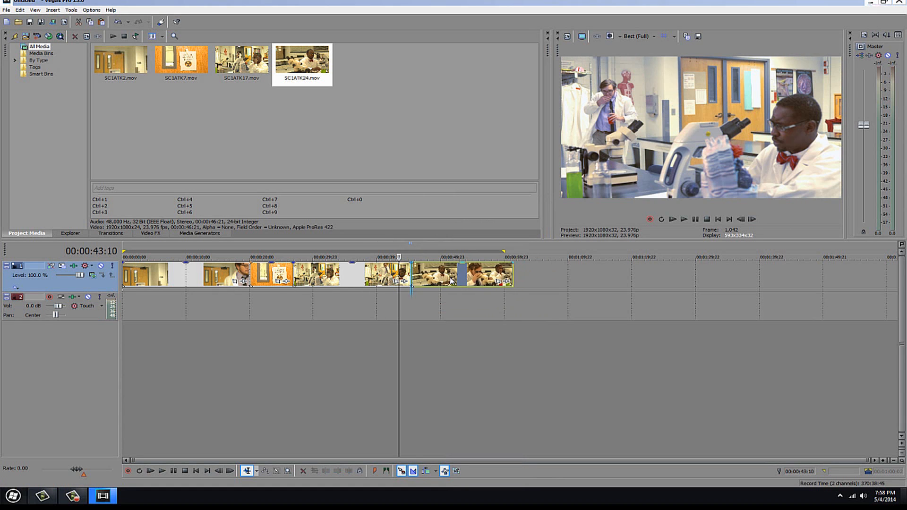
key(space)
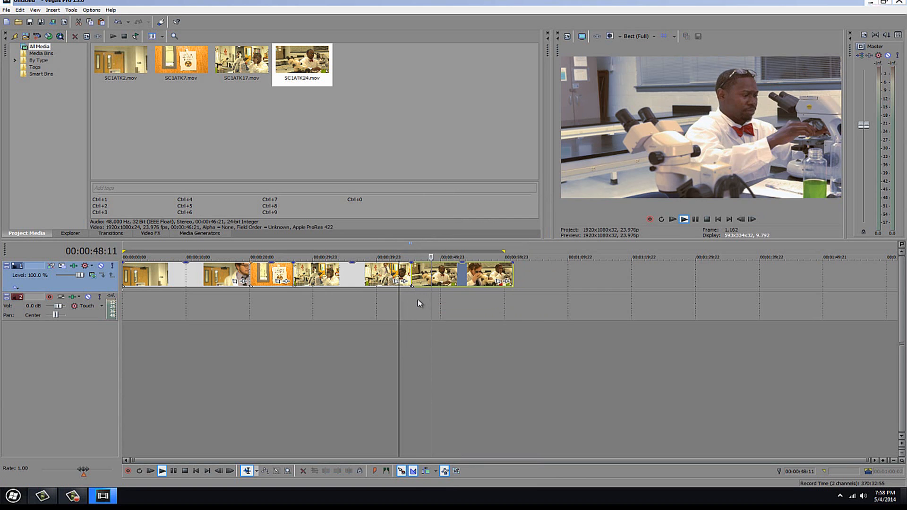
key(space)
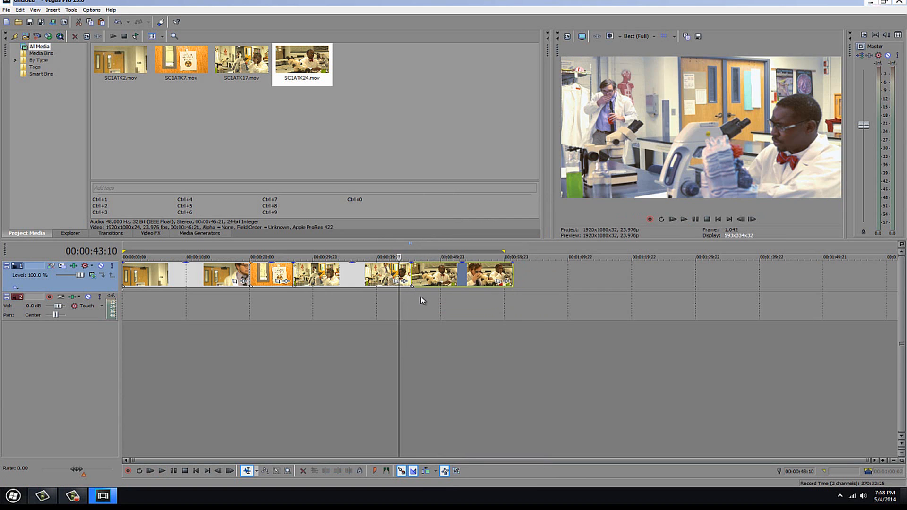
click(437, 297)
click(446, 296)
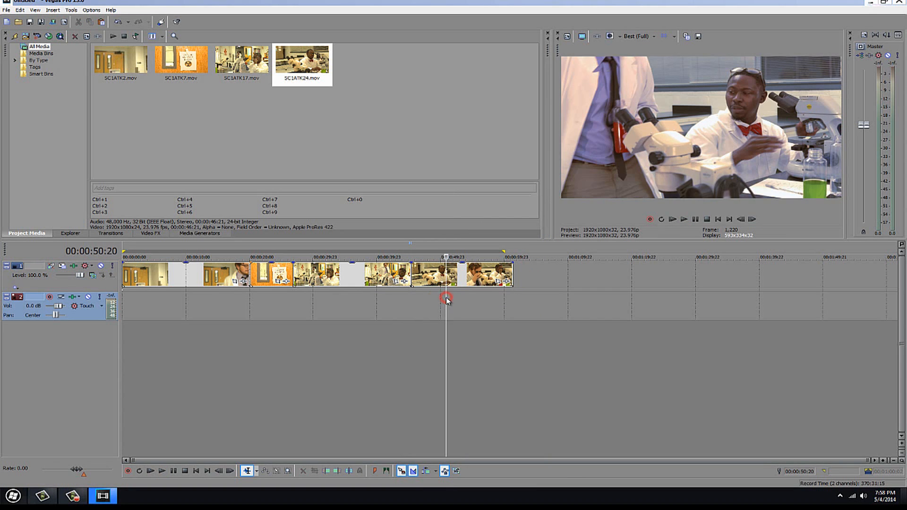
Cut off the beginning of the last clip at 00:00:49:14 and move the remainder up against the preceding clip.
click(438, 298)
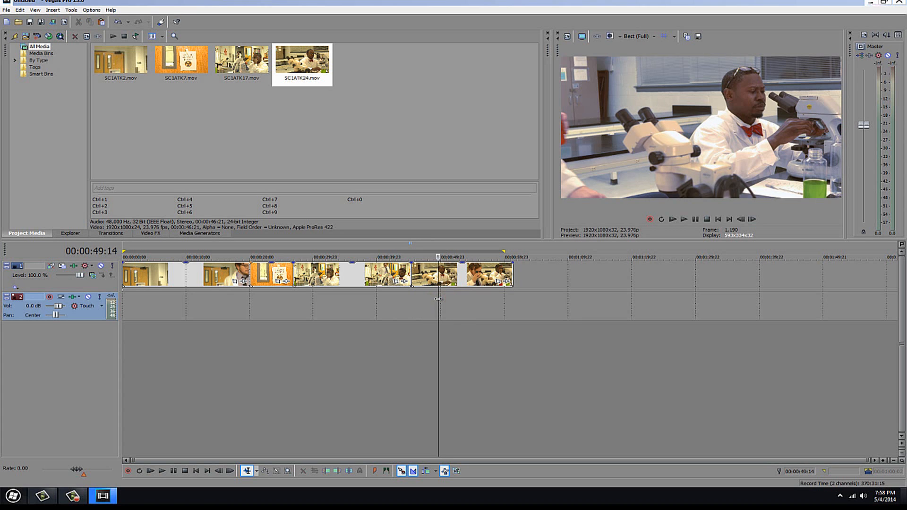
right_click(428, 279)
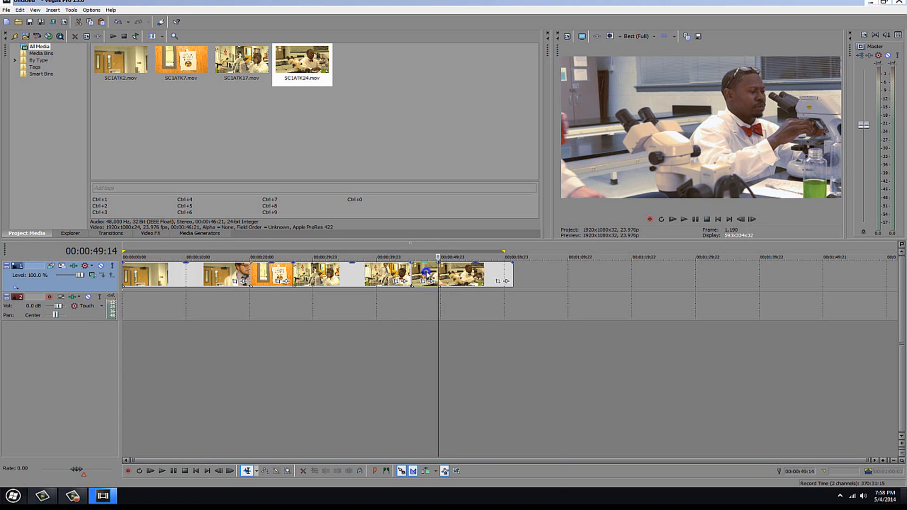
click(452, 308)
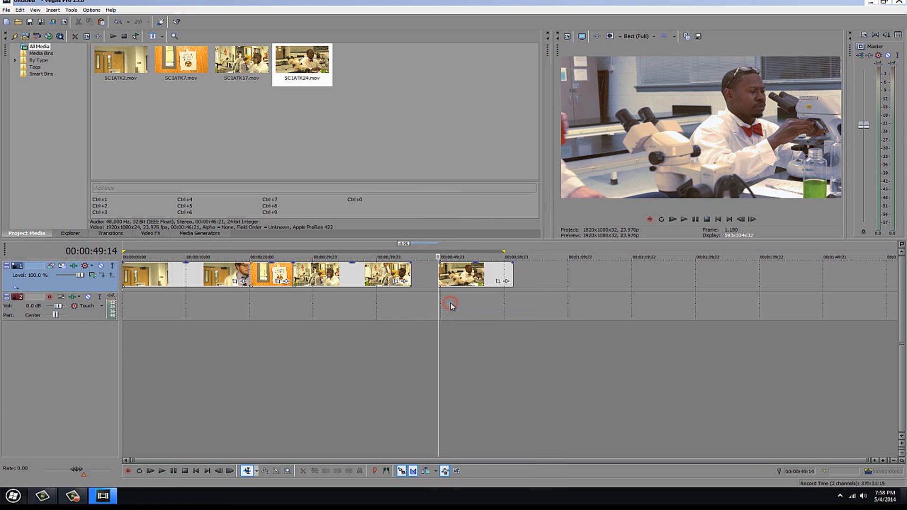
drag(471, 280, 444, 280)
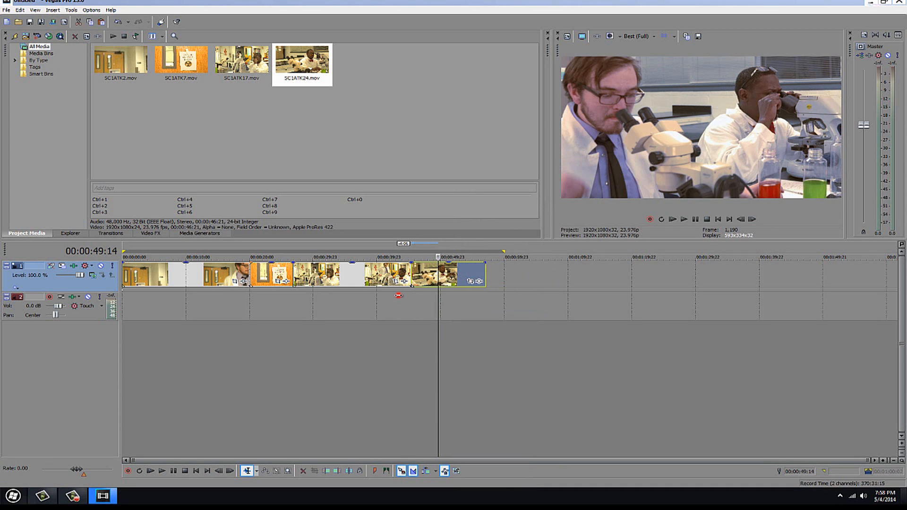
Play back the edit across the cut between the last two clips.
click(398, 295)
key(space)
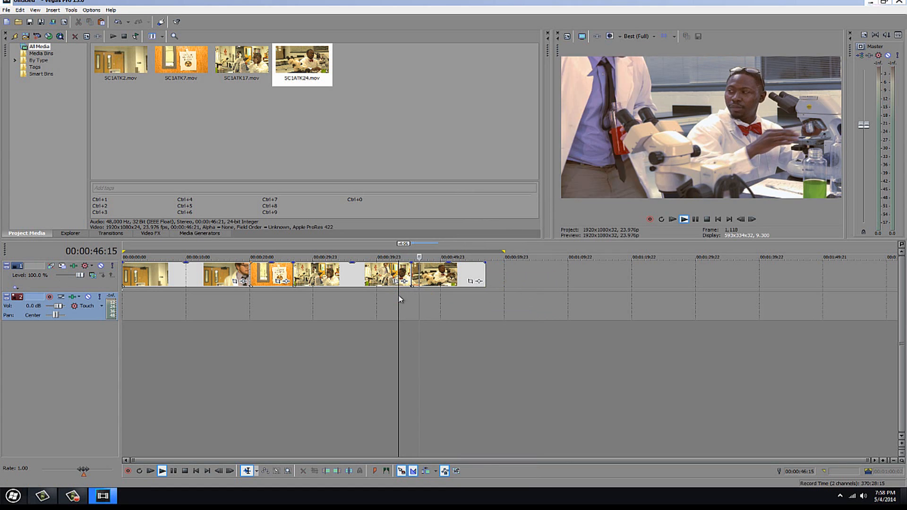
click(384, 297)
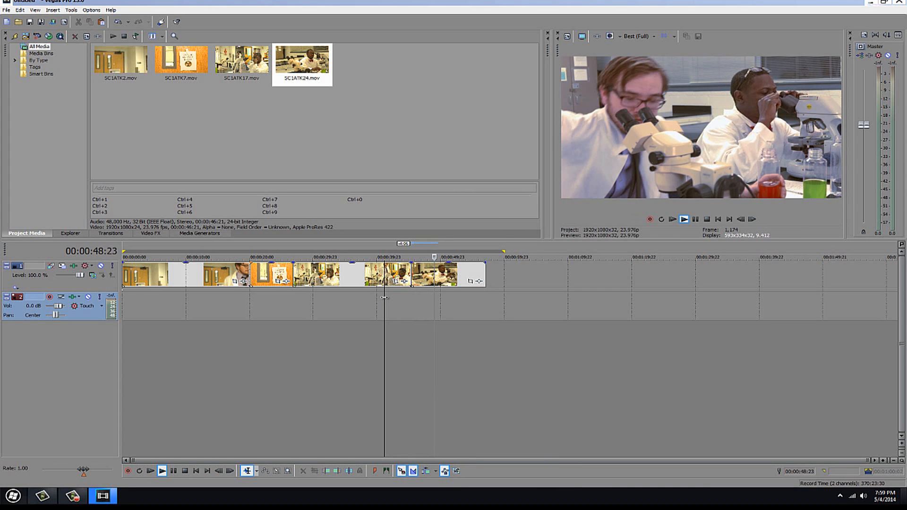
key(space)
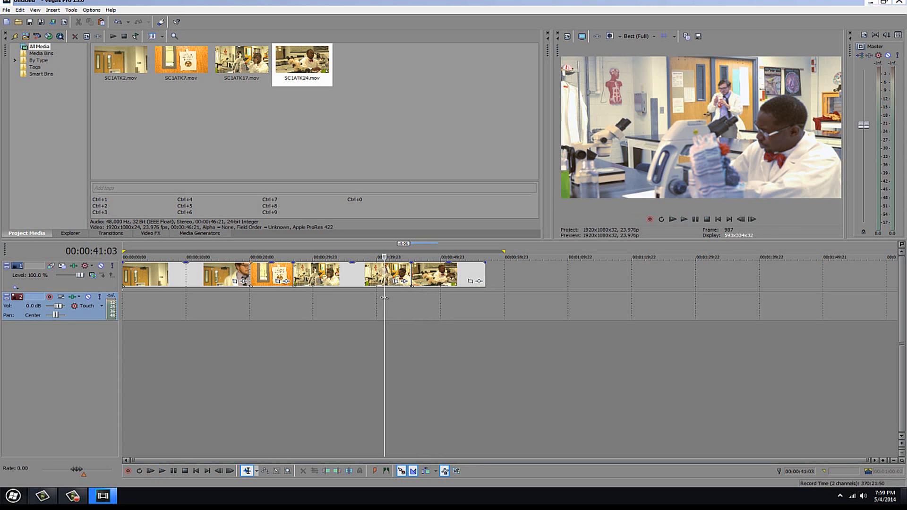
click(432, 294)
key(space)
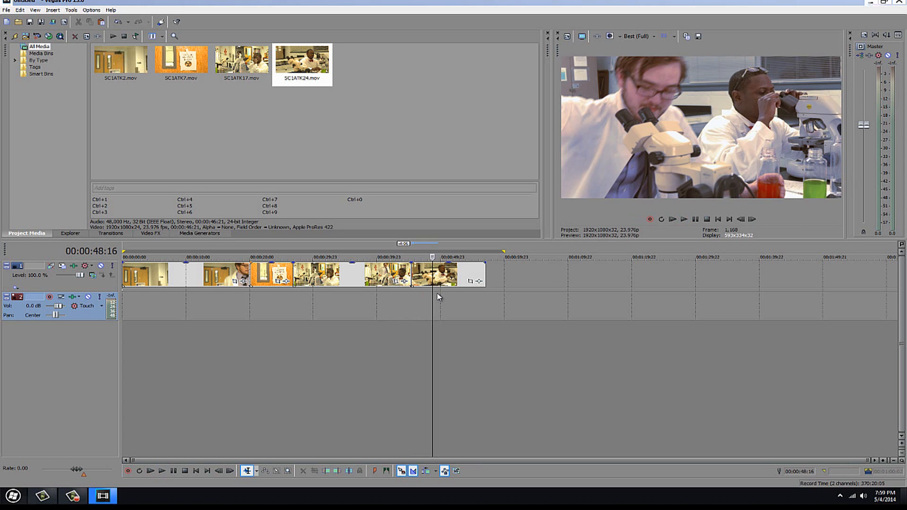
Scrub the playhead over the clips to review the sequence and the end of the last clip.
click(446, 296)
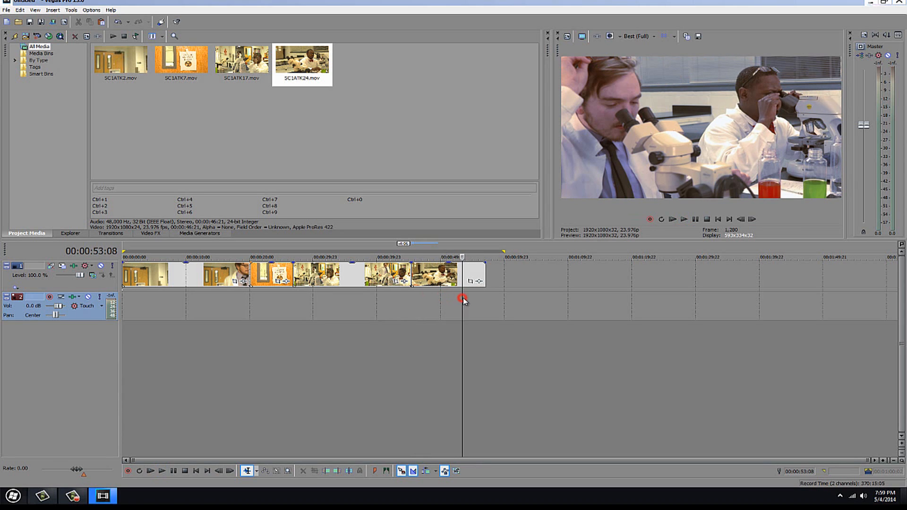
click(426, 300)
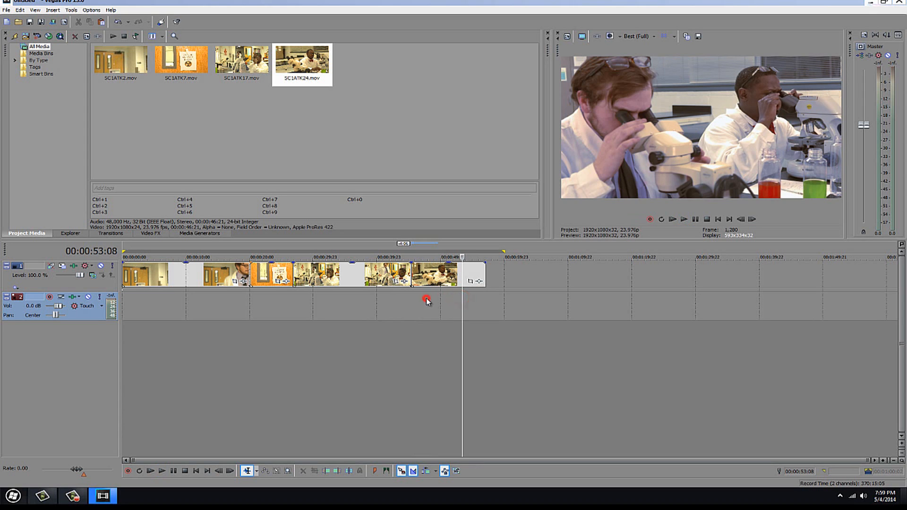
click(399, 304)
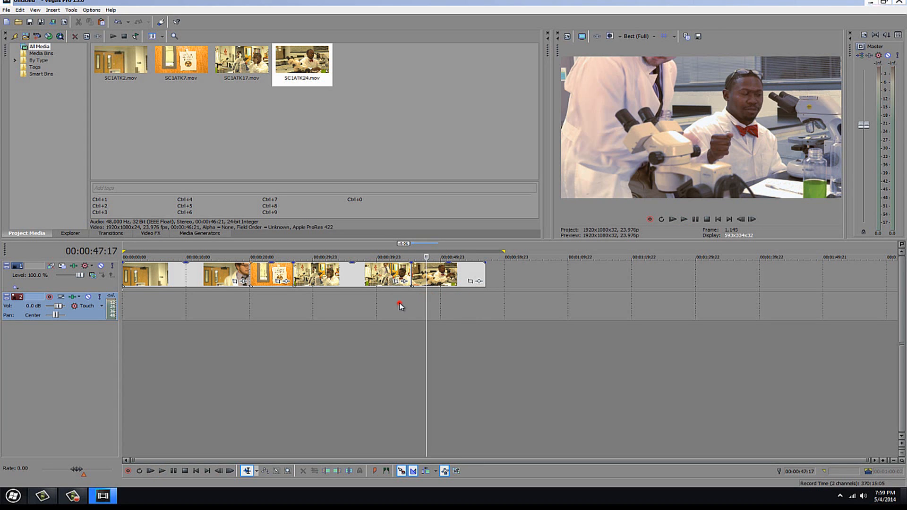
click(373, 309)
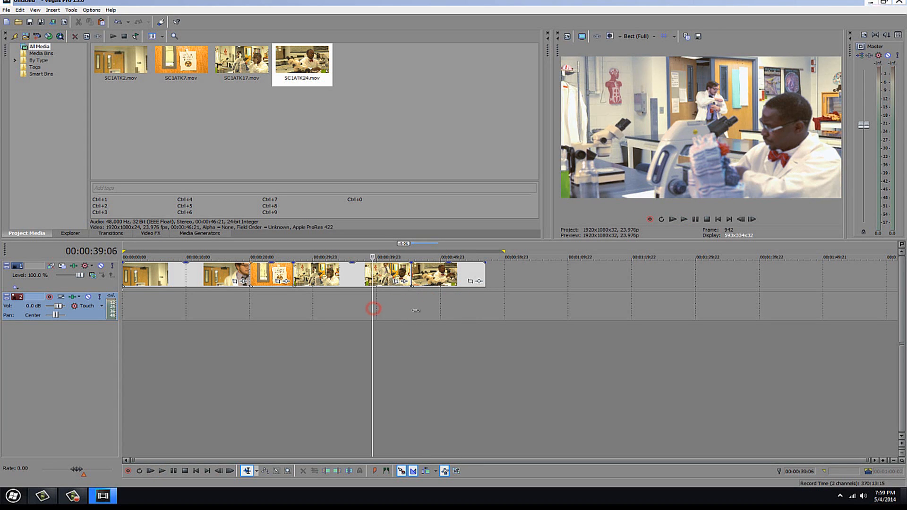
click(466, 311)
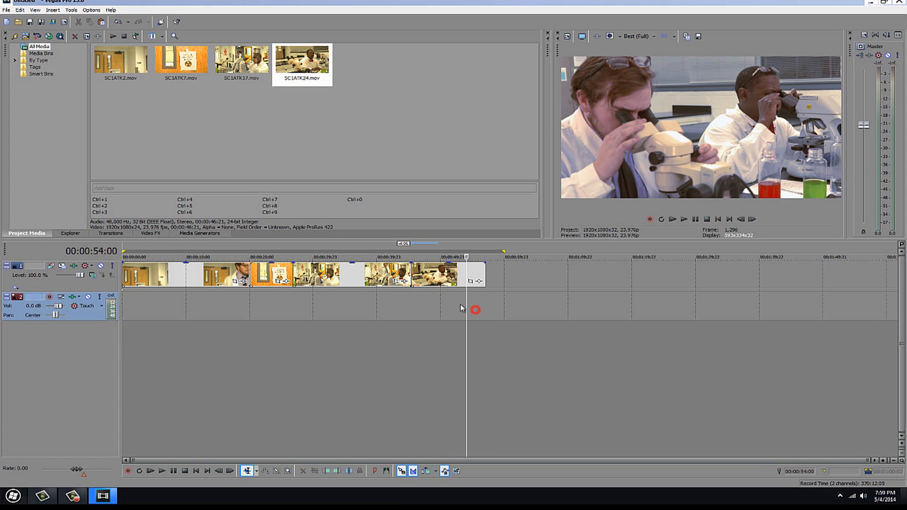
click(440, 305)
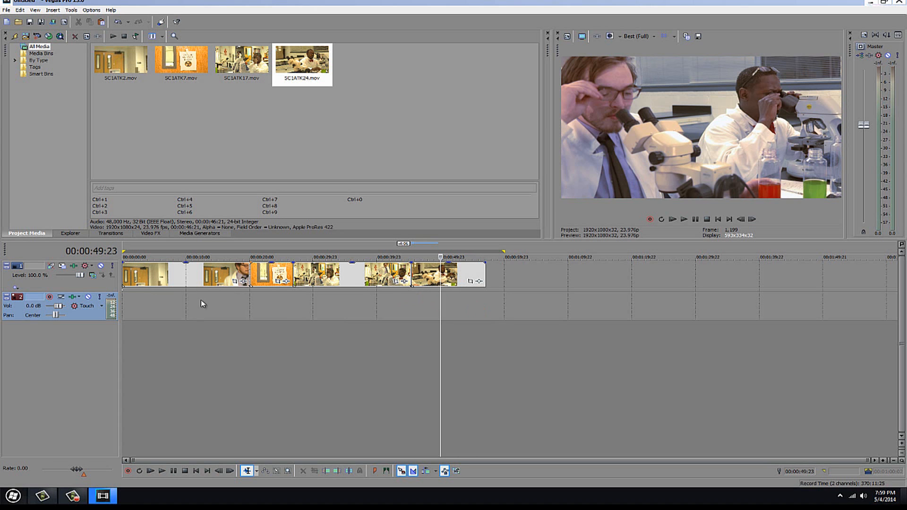
click(180, 297)
click(492, 306)
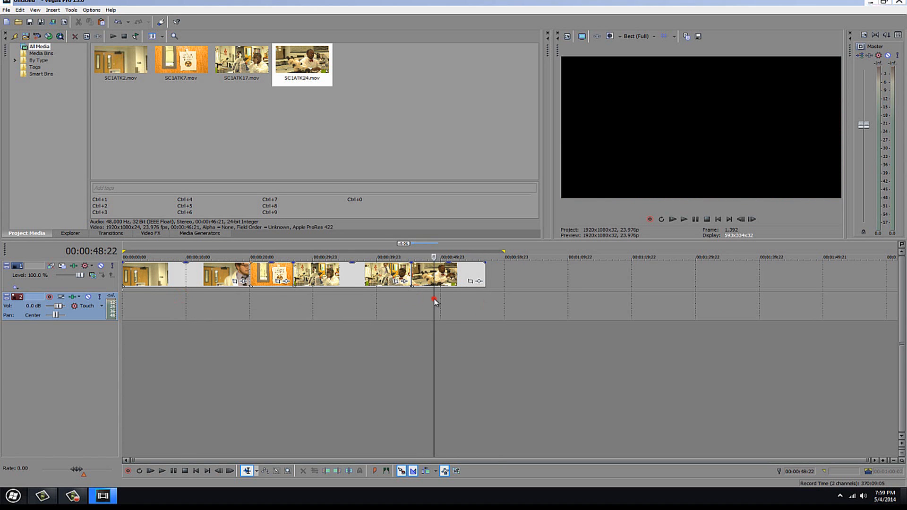
Browse the available transitions and pick the Fade Through Black preset of the Dissolve transition.
click(118, 234)
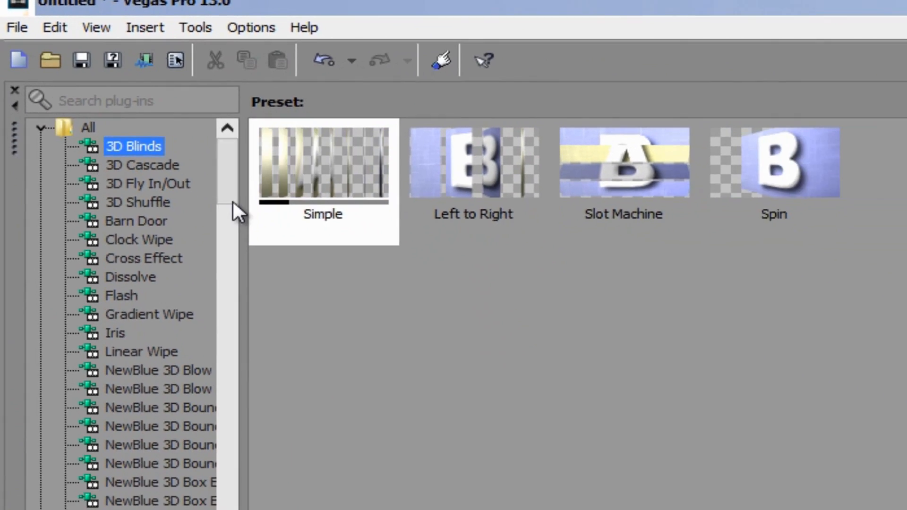
drag(233, 202, 215, 386)
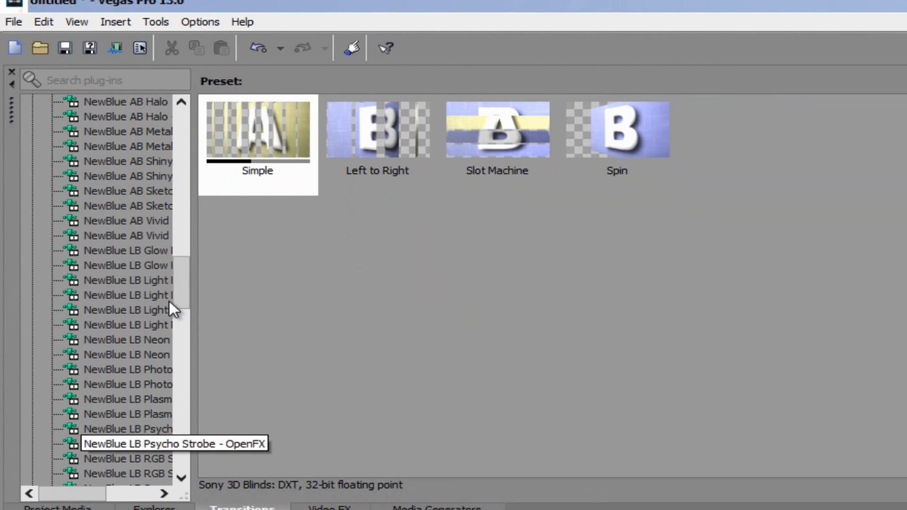
drag(181, 279, 158, 147)
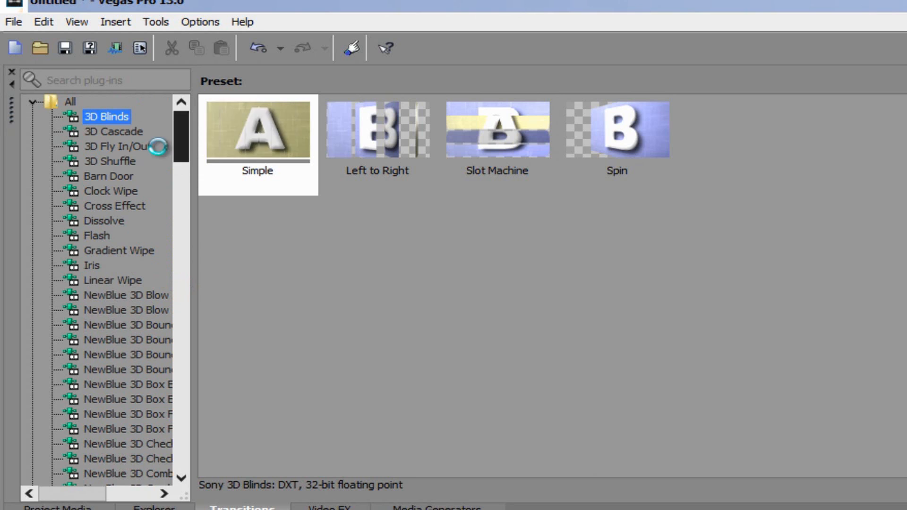
click(112, 191)
click(112, 220)
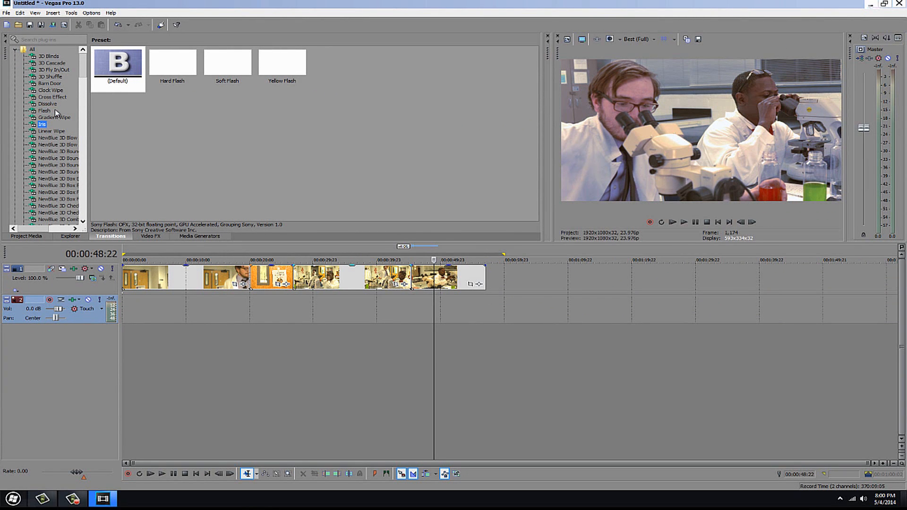
click(46, 110)
click(47, 104)
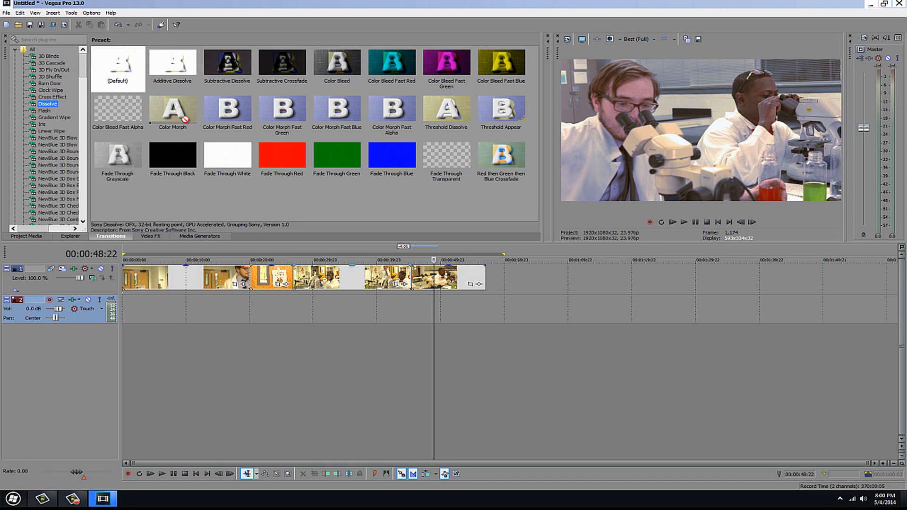
click(187, 181)
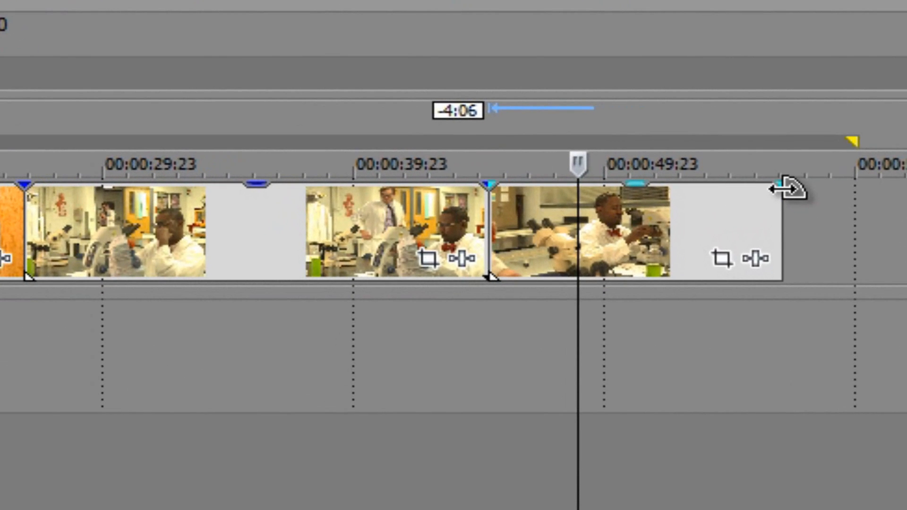
drag(485, 266, 469, 270)
drag(718, 204, 606, 250)
click(603, 243)
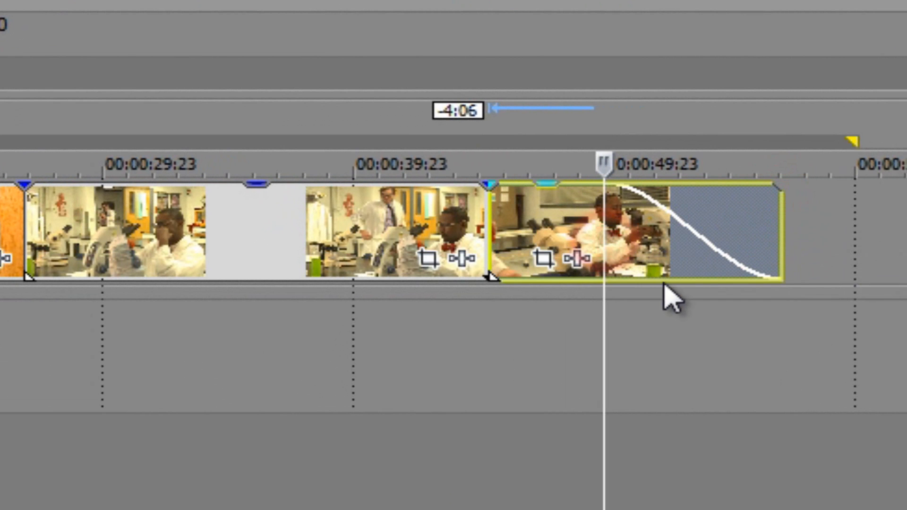
right_click(678, 228)
click(607, 364)
click(606, 213)
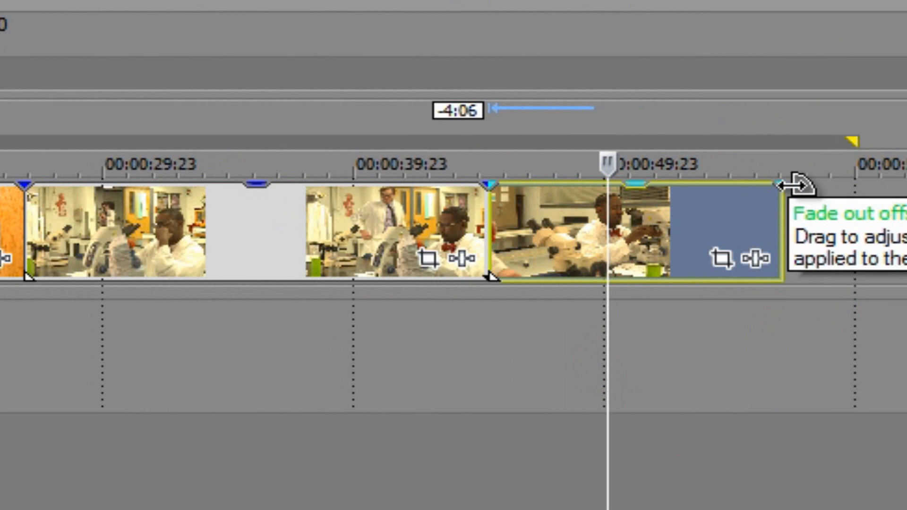
Add a fade-out of about 00:00:07:14 to the end of the last clip and choose the third curve as its fade type.
drag(783, 185, 597, 270)
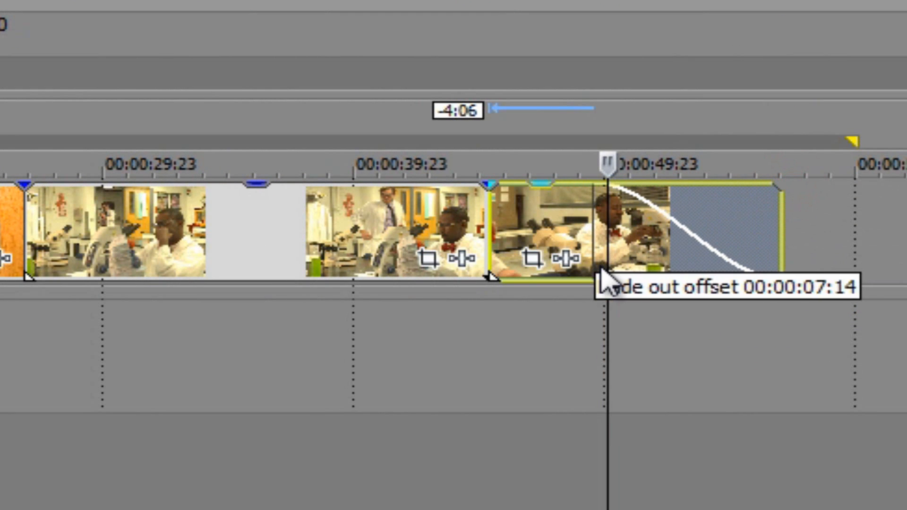
right_click(678, 249)
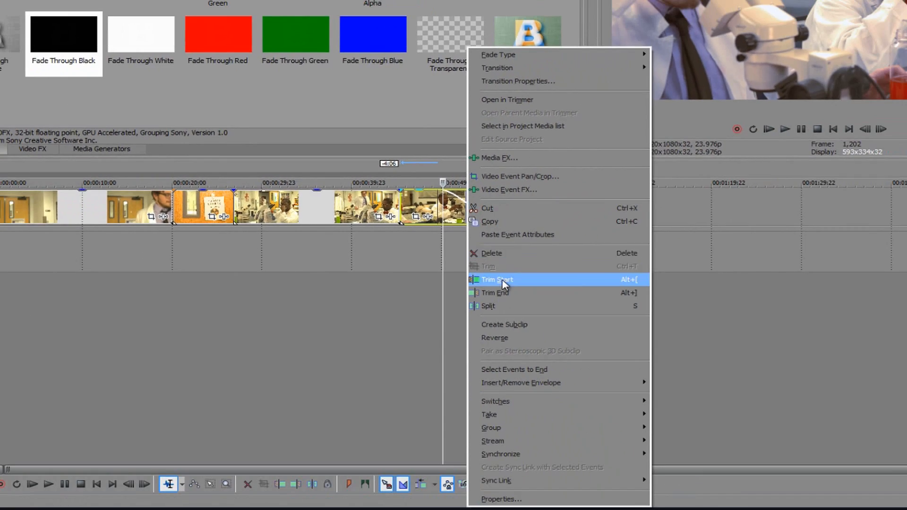
mouse_move(498, 52)
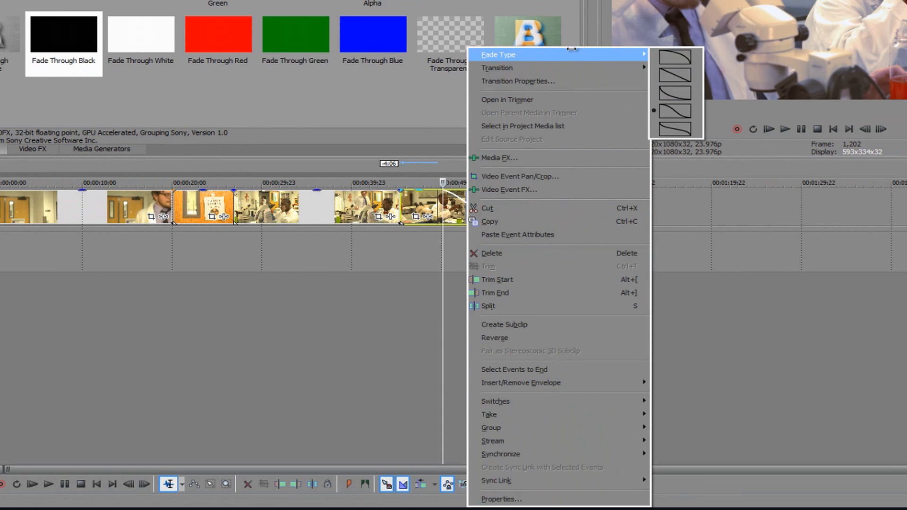
click(674, 94)
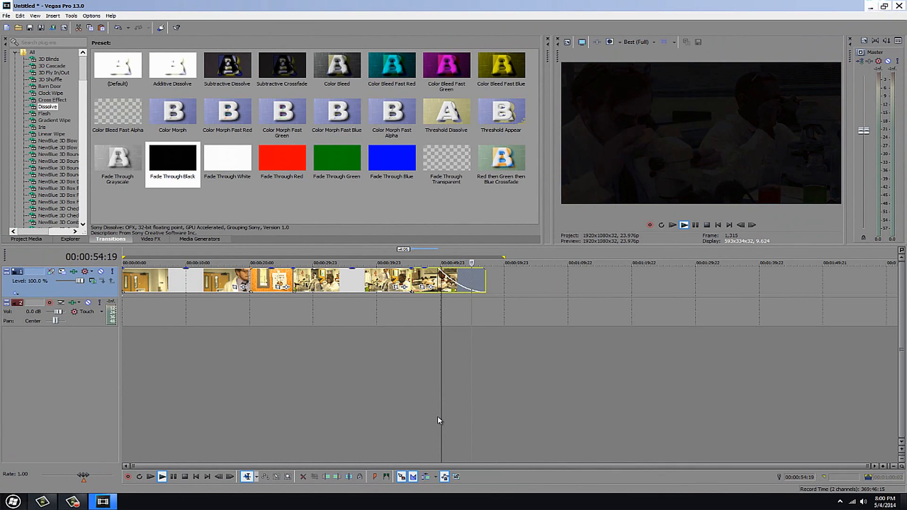
Apply the Fade Through Black Dissolve transition to the last clip's fade-out and preview it from 00:00:46:11.
click(436, 415)
click(418, 373)
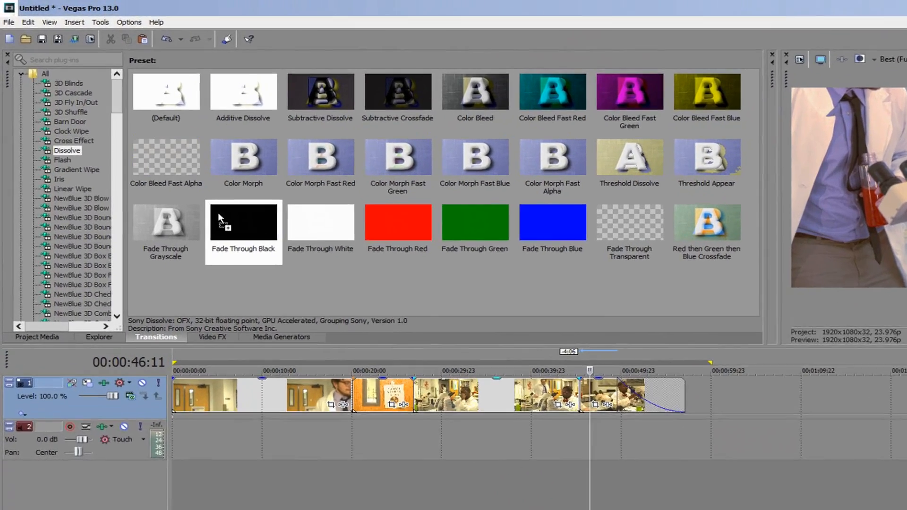
click(173, 172)
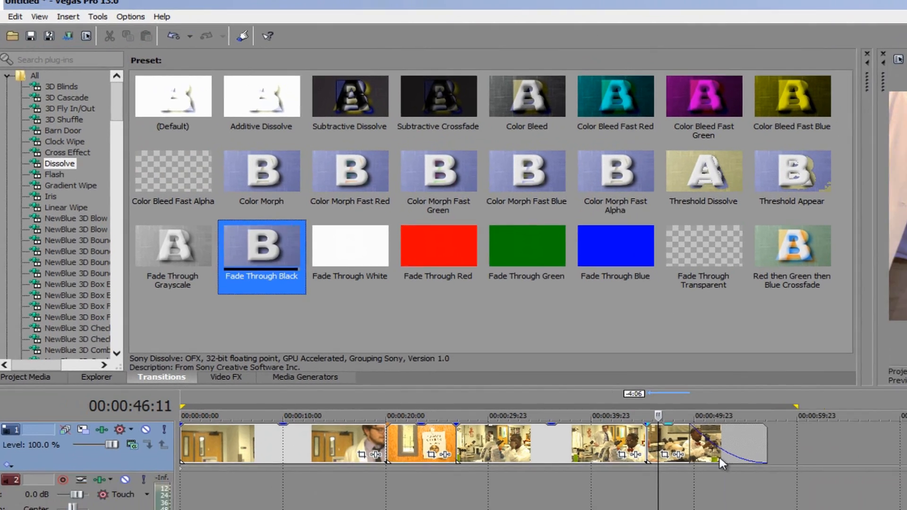
drag(720, 458, 719, 458)
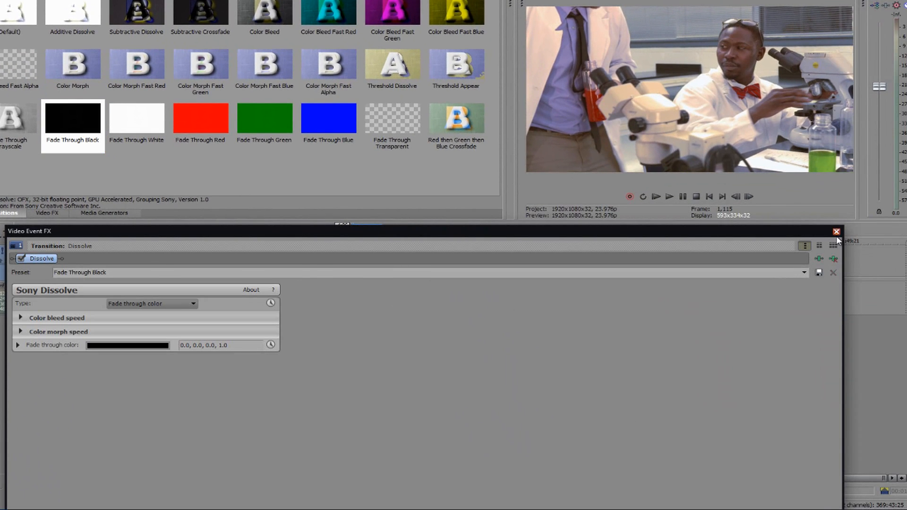
click(836, 232)
key(space)
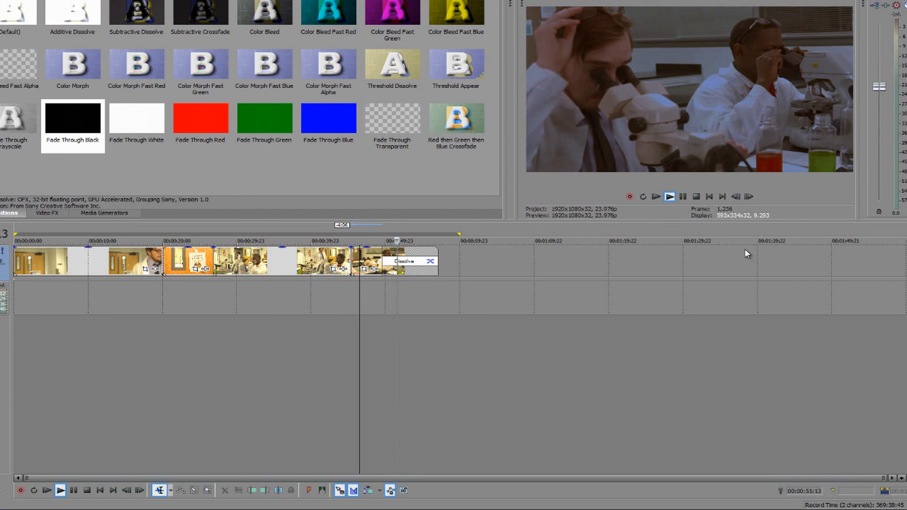
key(space)
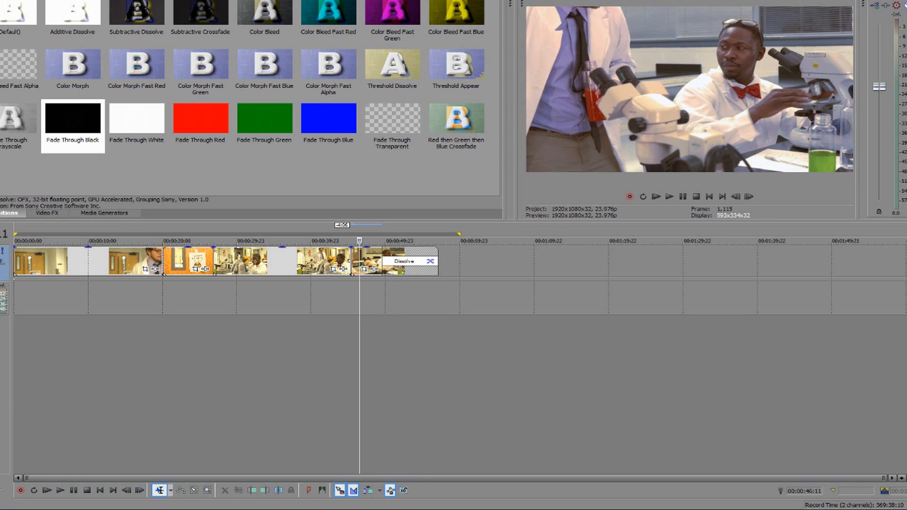
Remove the Dissolve transition from the last clip's fade-out and preview the plain fade from 00:00:46:11.
click(430, 262)
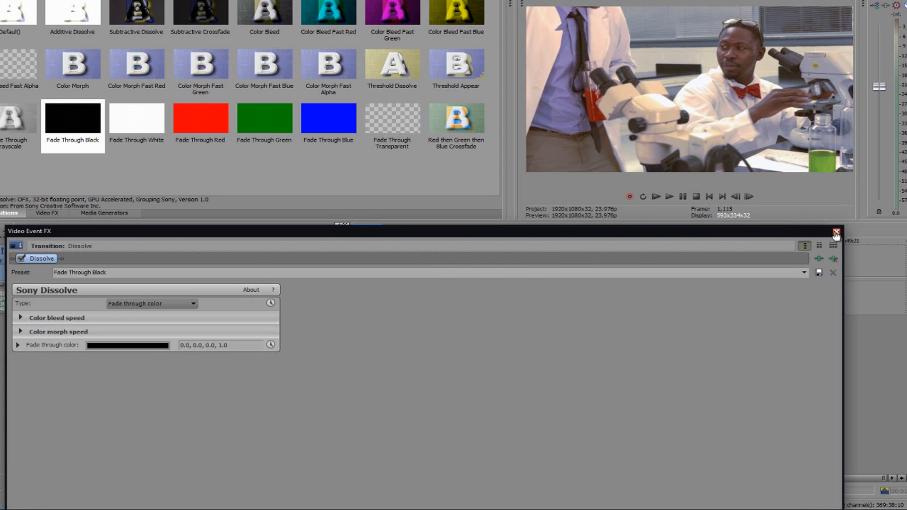
click(836, 233)
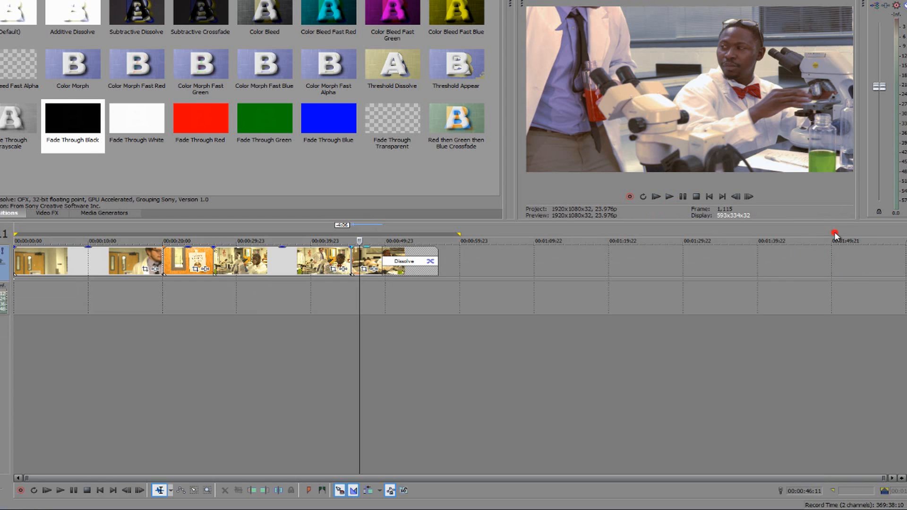
click(430, 262)
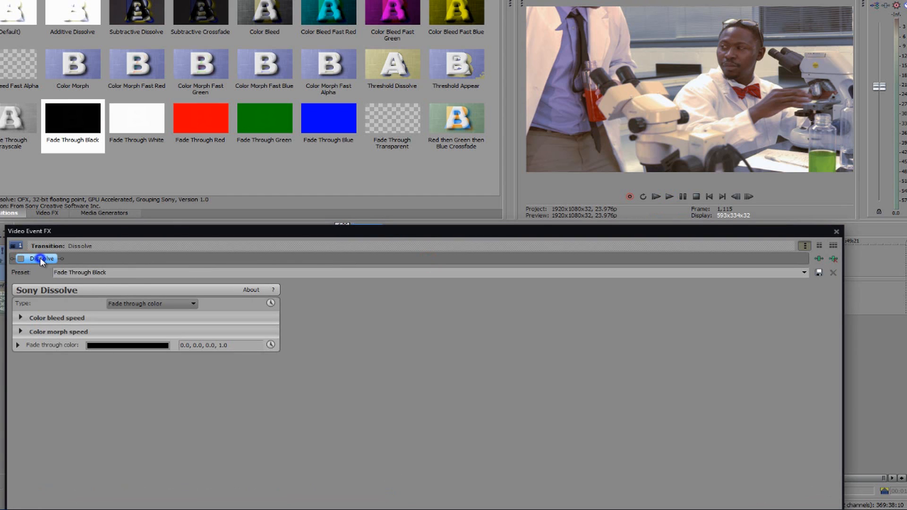
click(832, 258)
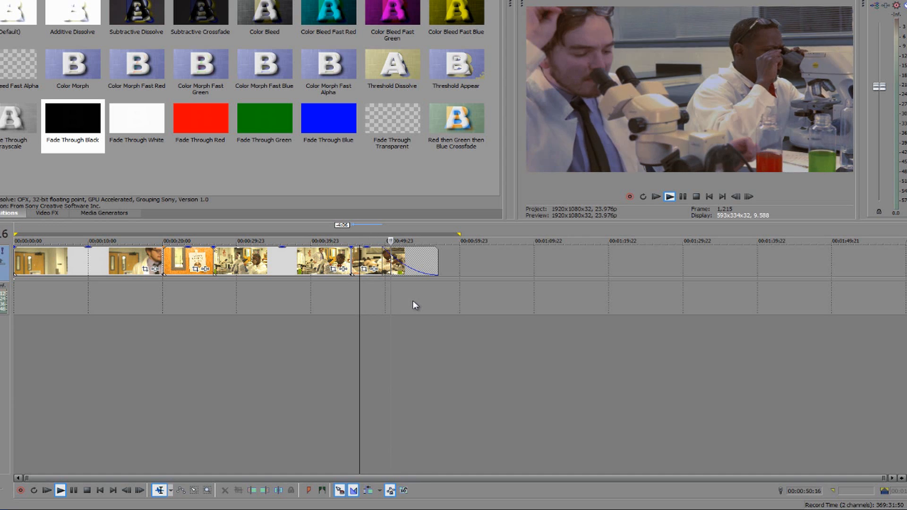
key(space)
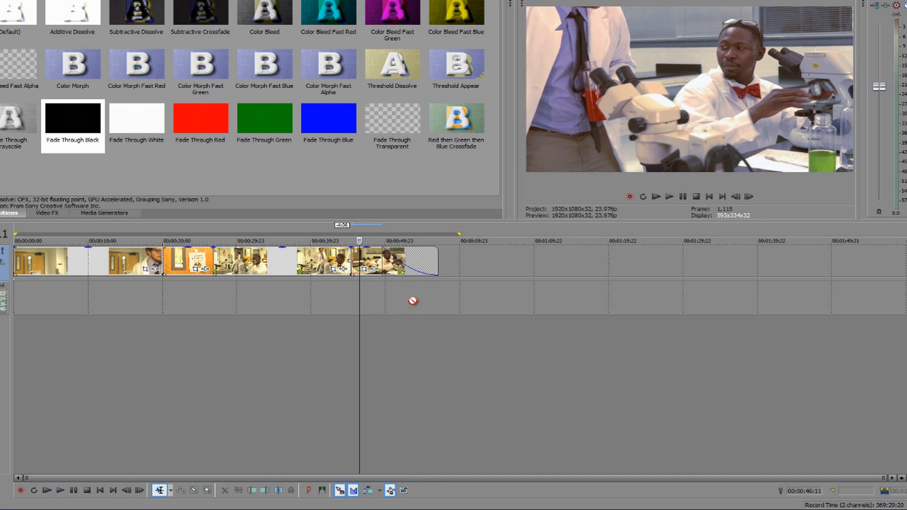
Apply the Color Bleed Fast Blue preset of the Dissolve transition to the last clip's fade-out and preview it.
drag(456, 17, 414, 265)
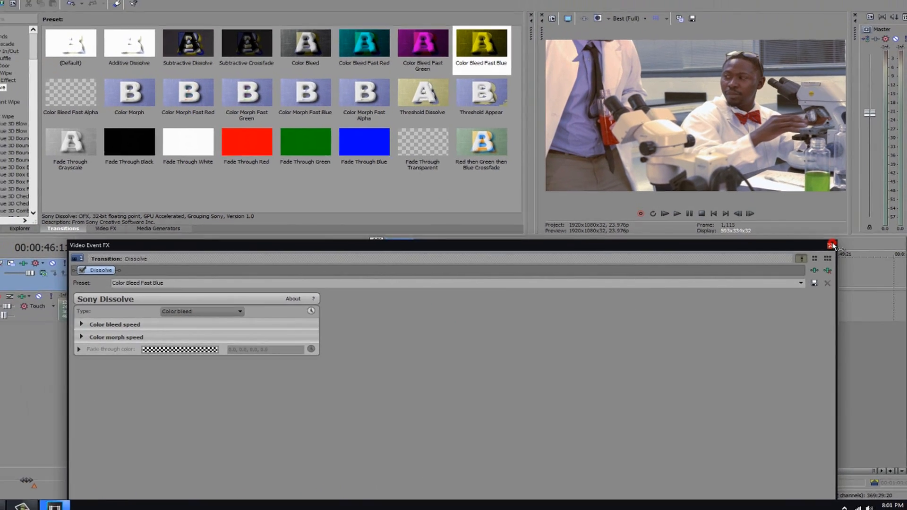
click(836, 231)
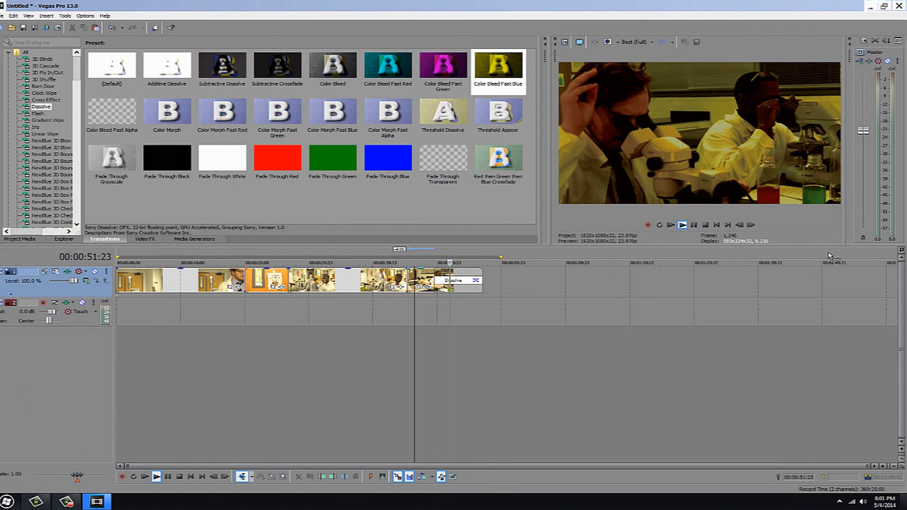
key(space)
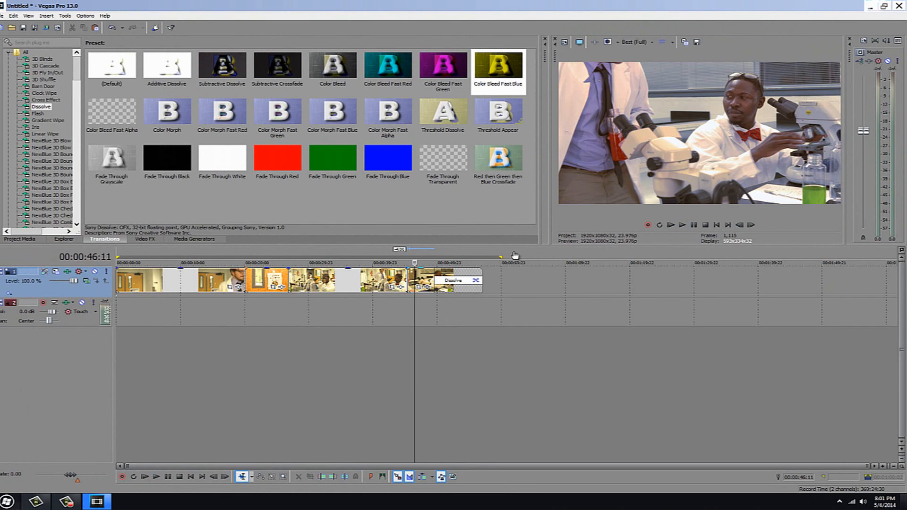
Remove the Dissolve transition and the fade-out from the end of the last clip.
click(476, 281)
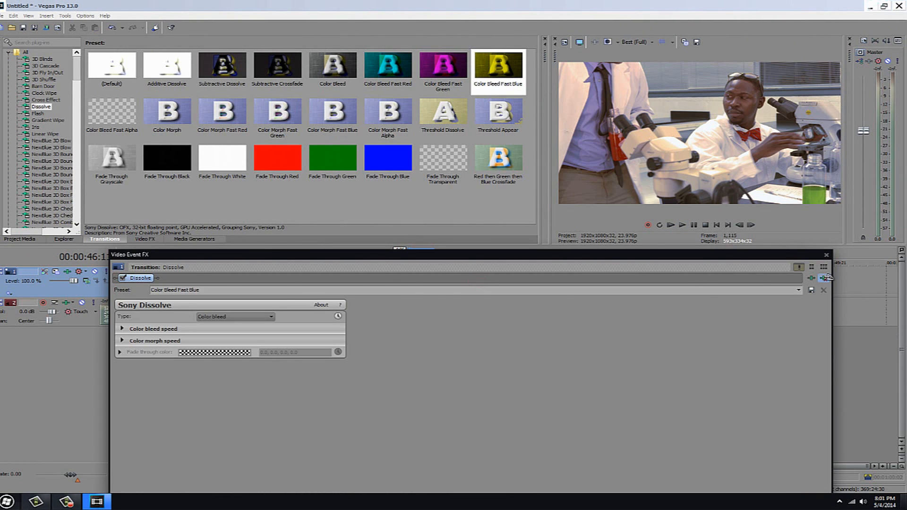
click(826, 277)
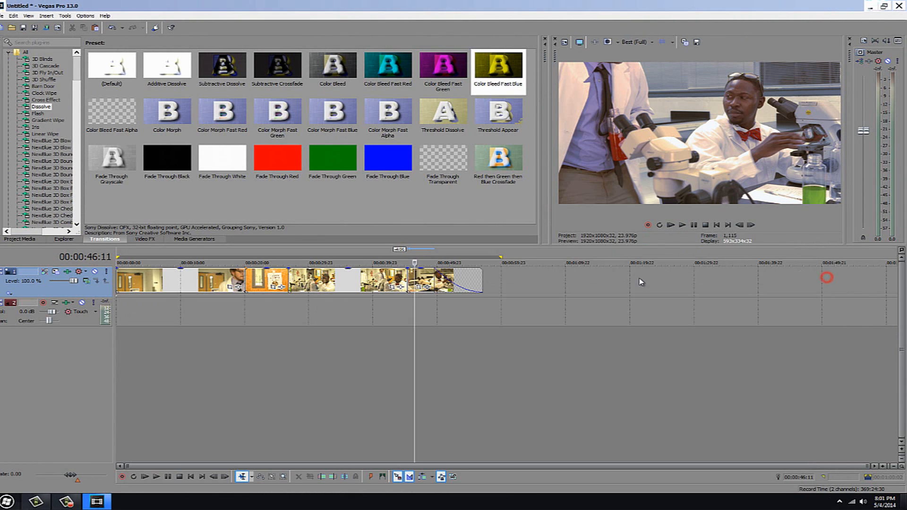
drag(434, 275, 581, 278)
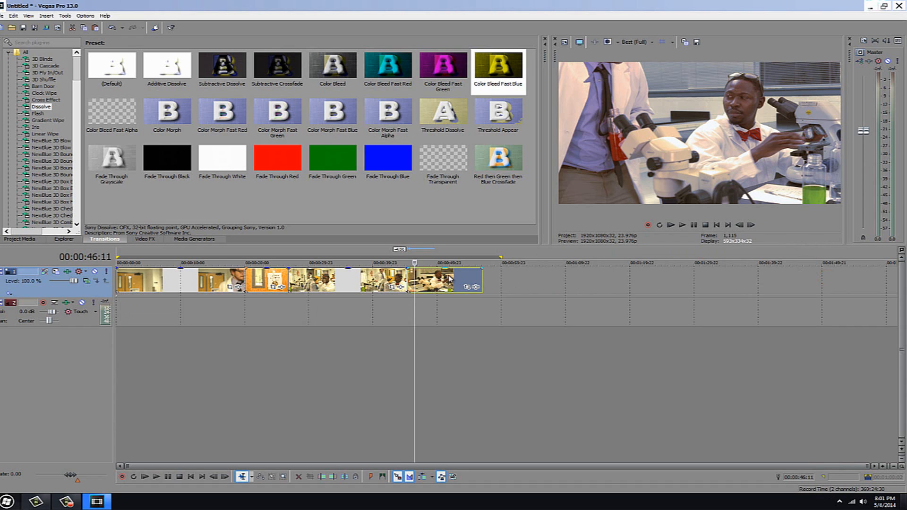
Overlap the last clip with the one before it, apply the Color Bleed Fast Blue Dissolve to the overlap and preview it from 00:00:40:07.
drag(467, 277, 451, 278)
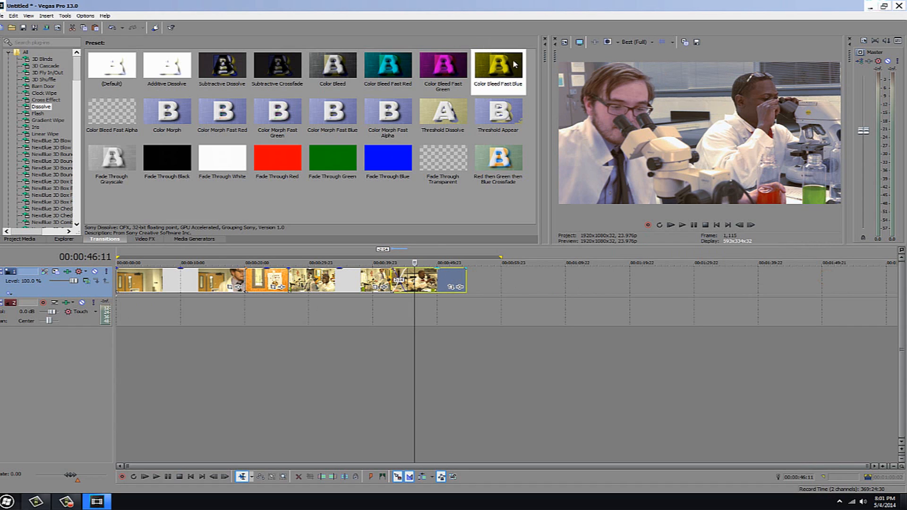
drag(515, 64, 402, 286)
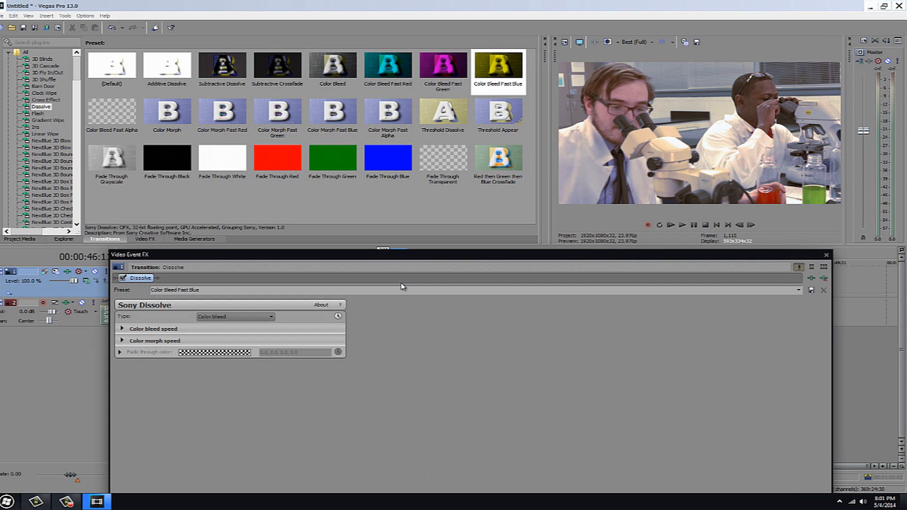
click(825, 256)
click(374, 304)
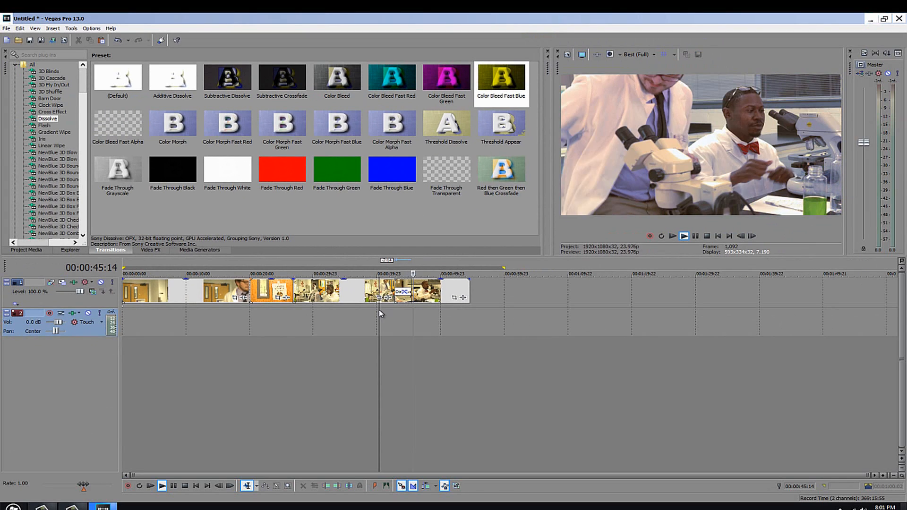
key(space)
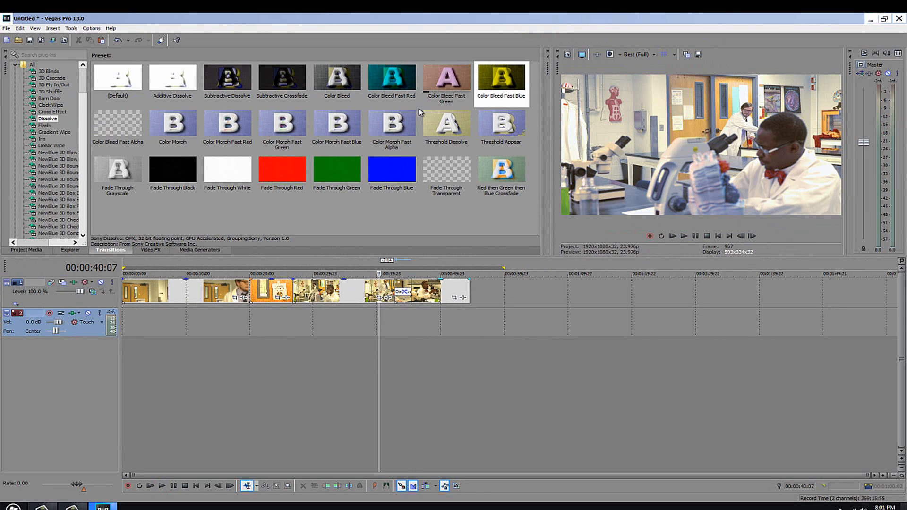
Move the last clip back so it directly follows the previous clip without overlap, and preview the cut from 00:00:44:04.
mouse_move(428, 293)
mouse_down()
mouse_move(466, 294)
mouse_move(425, 295)
mouse_move(442, 297)
mouse_up()
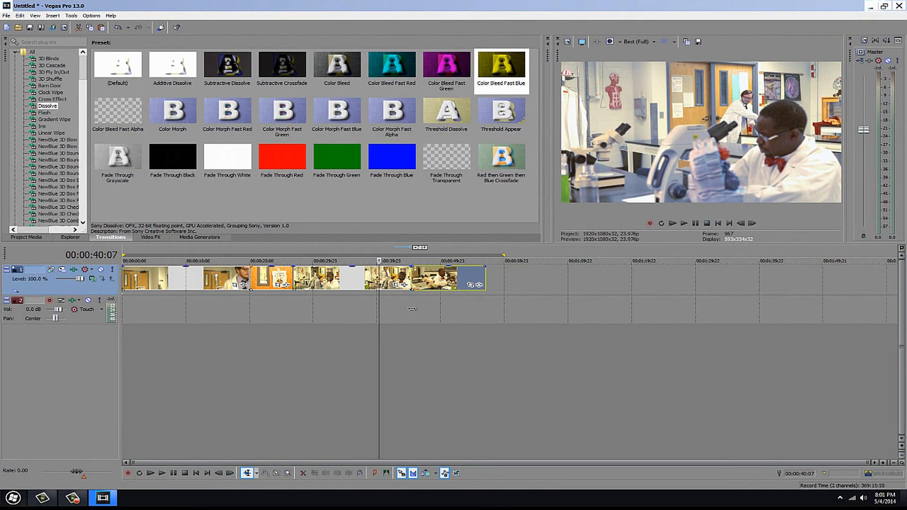
click(404, 312)
key(space)
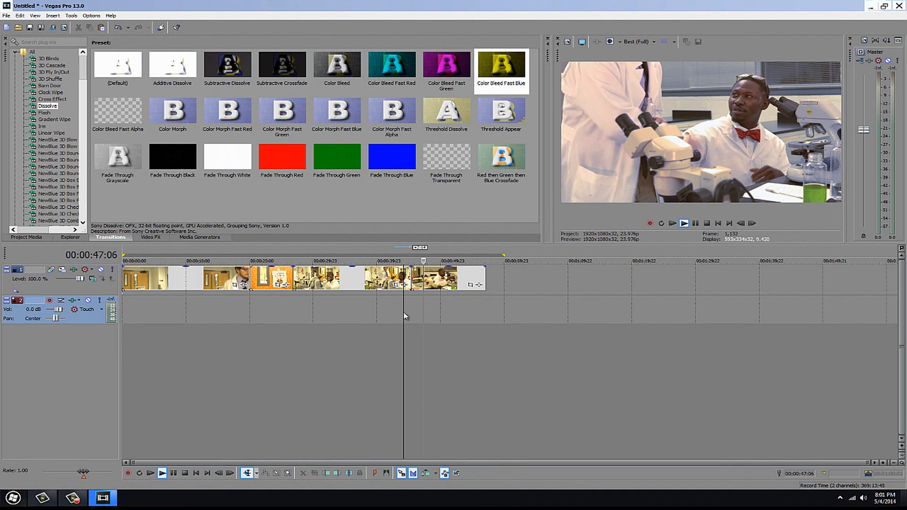
key(space)
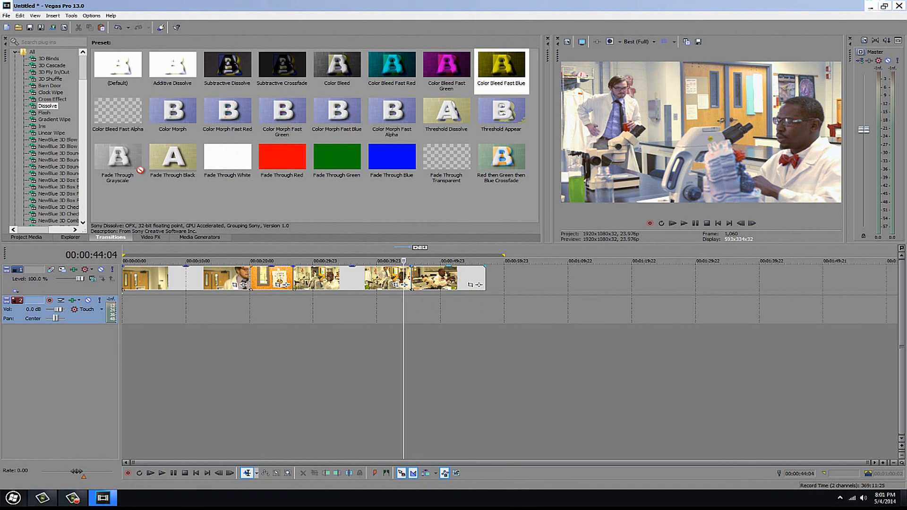
Add a fade-out of about 00:00:04:02 to the end of the last clip and preview it from 00:00:51:07.
drag(173, 160, 481, 272)
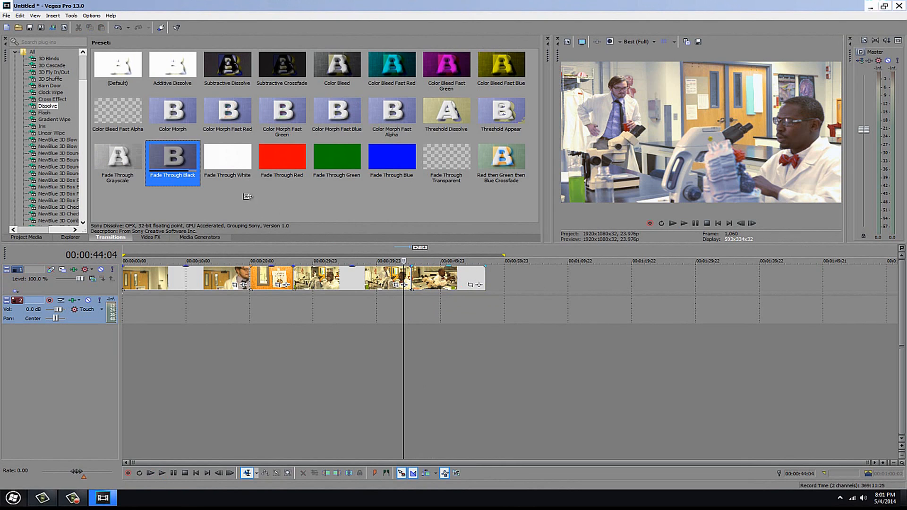
drag(247, 196, 484, 268)
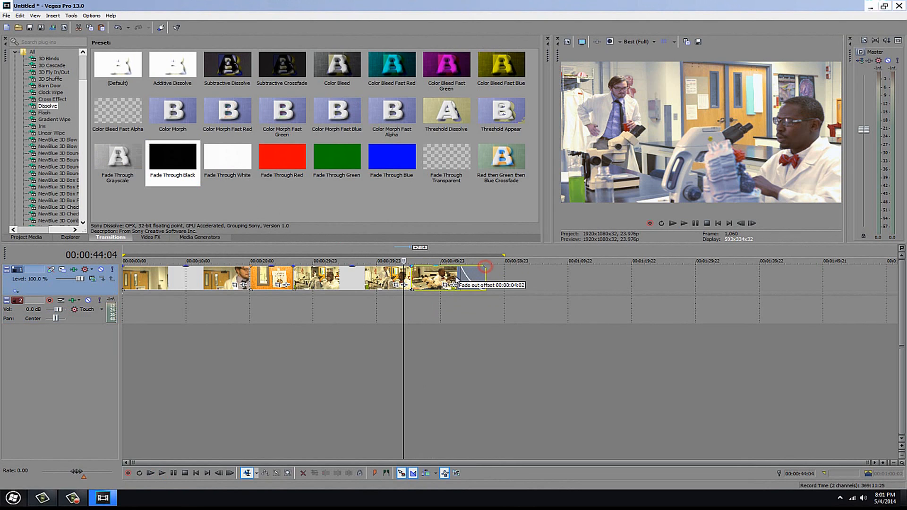
click(466, 310)
key(space)
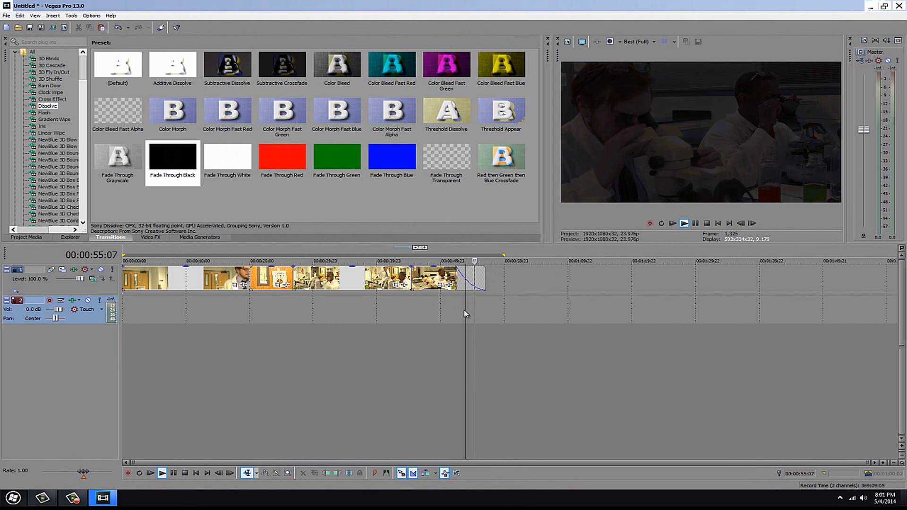
click(449, 308)
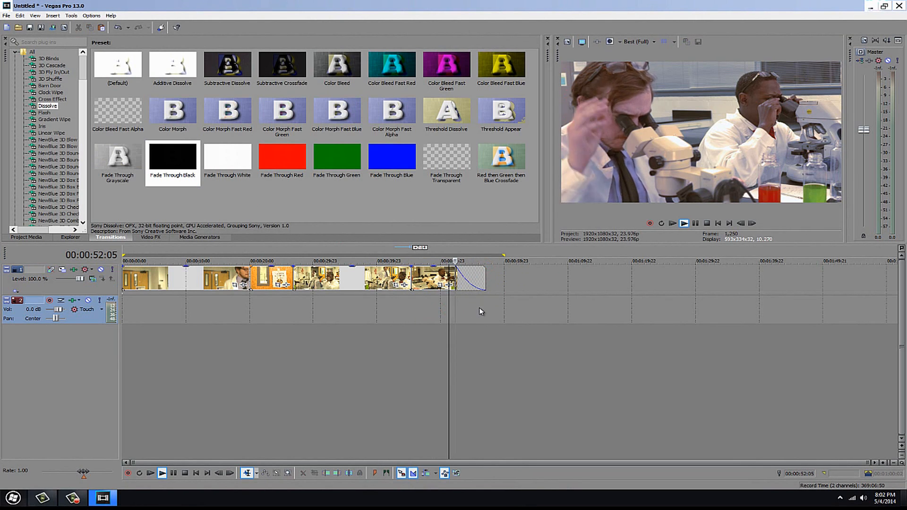
key(space)
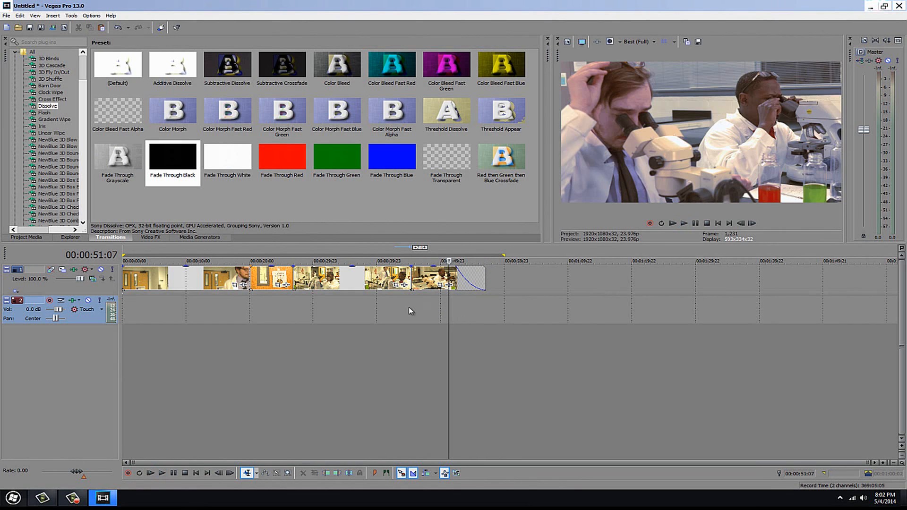
Review the earlier clips by moving the playhead back to 00:00:02:21 in the first clip.
click(260, 319)
click(168, 320)
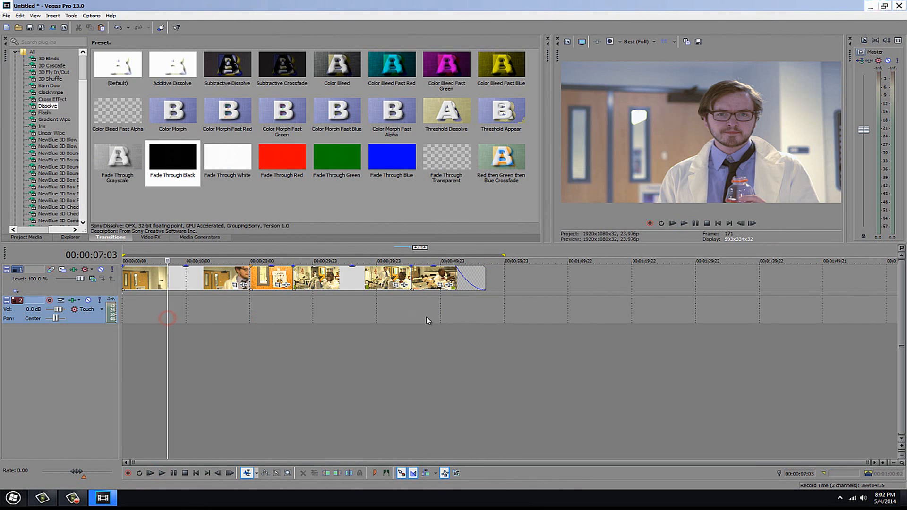
click(141, 309)
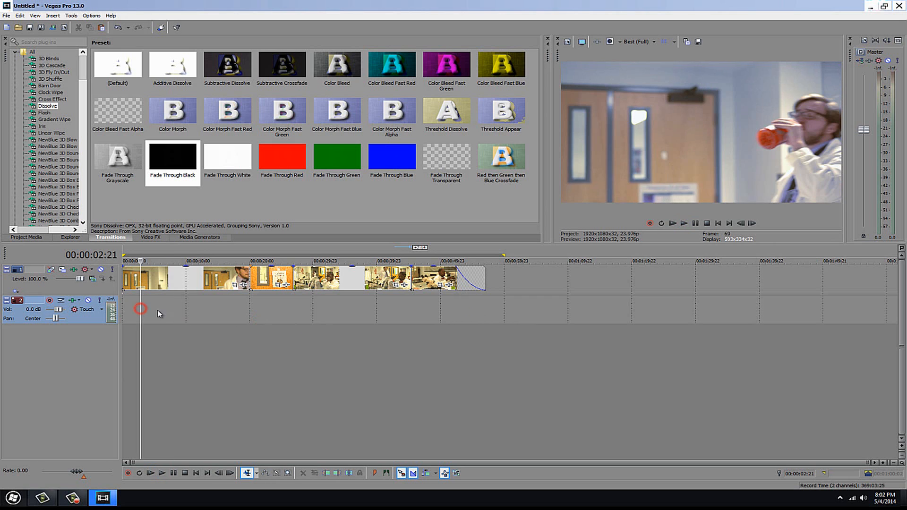
Browse the Video FX plug-ins, then the media generators, and show the presets of Solid Color.
click(153, 239)
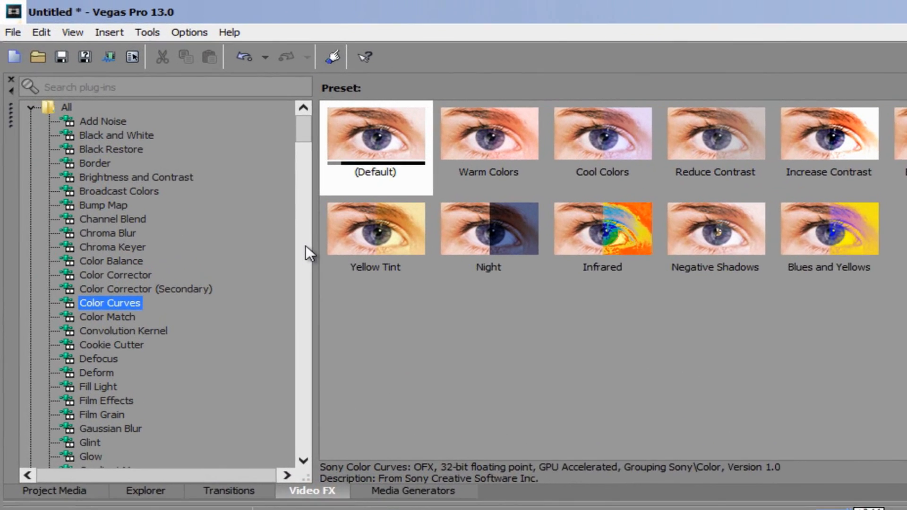
click(458, 496)
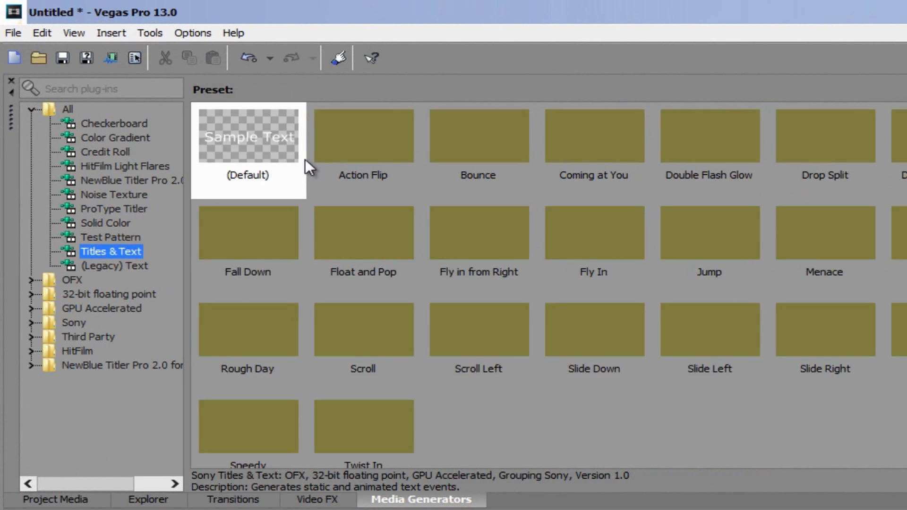
click(105, 221)
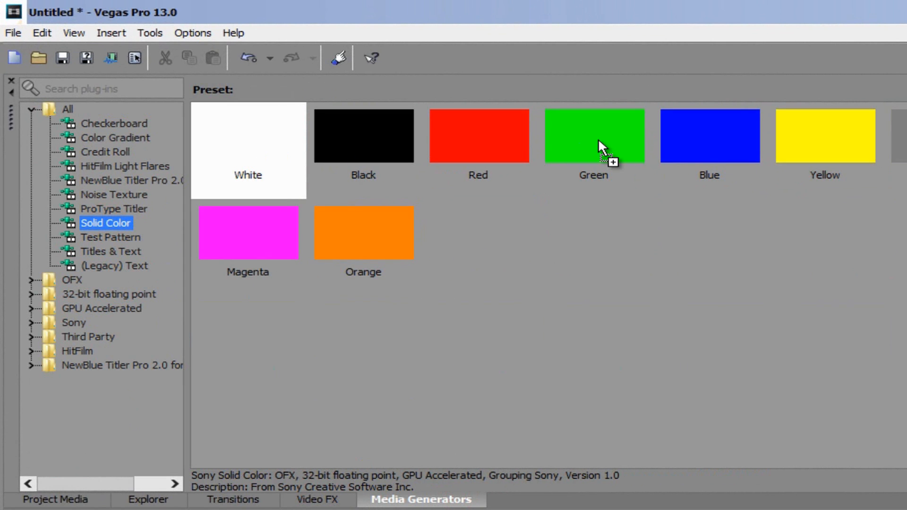
click(593, 148)
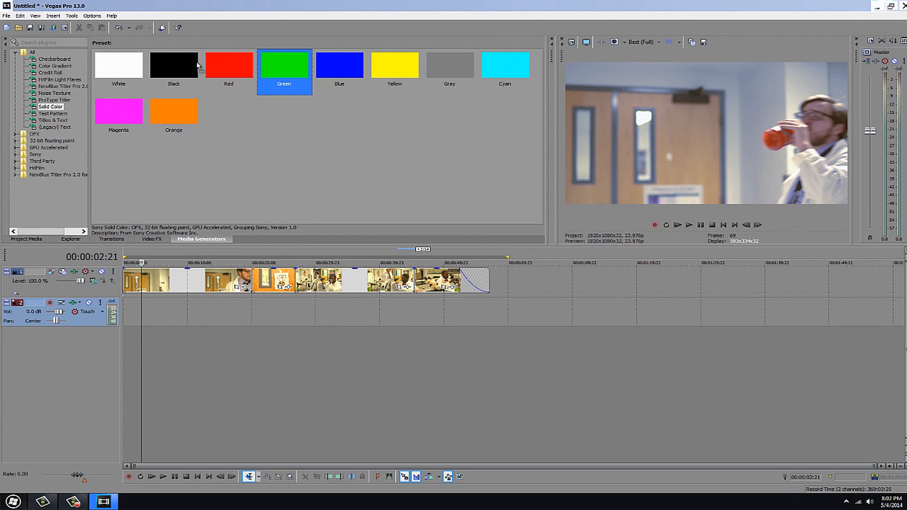
Add a Black Solid Color event directly after the last clip at 00:00:57:02, preview it and shorten it to end at about 00:00:59:23.
drag(471, 252, 497, 282)
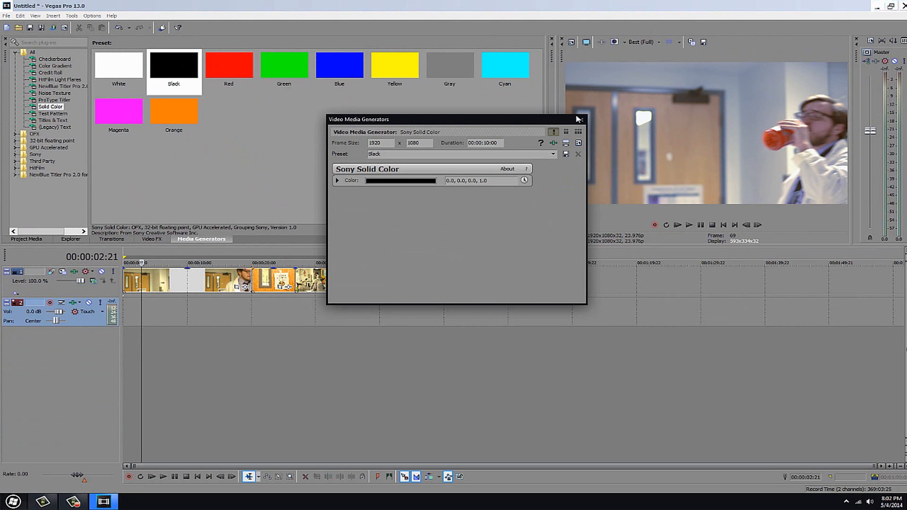
click(580, 120)
click(490, 304)
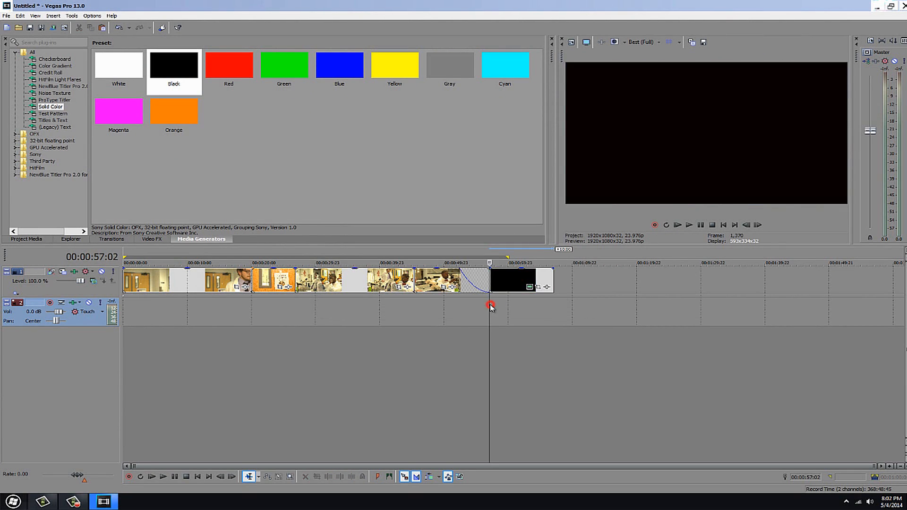
key(space)
key(space)
drag(551, 276, 507, 291)
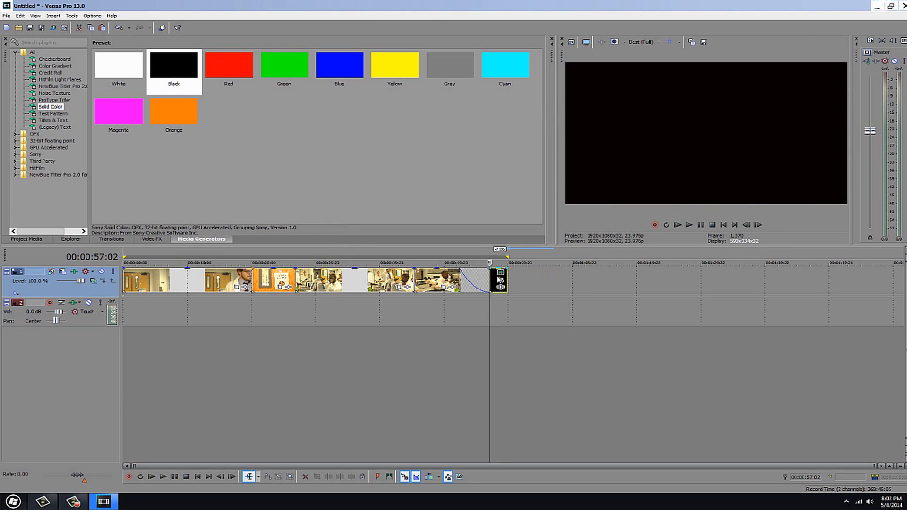
Delete the Black Solid Color event that follows the last clip.
right_click(500, 280)
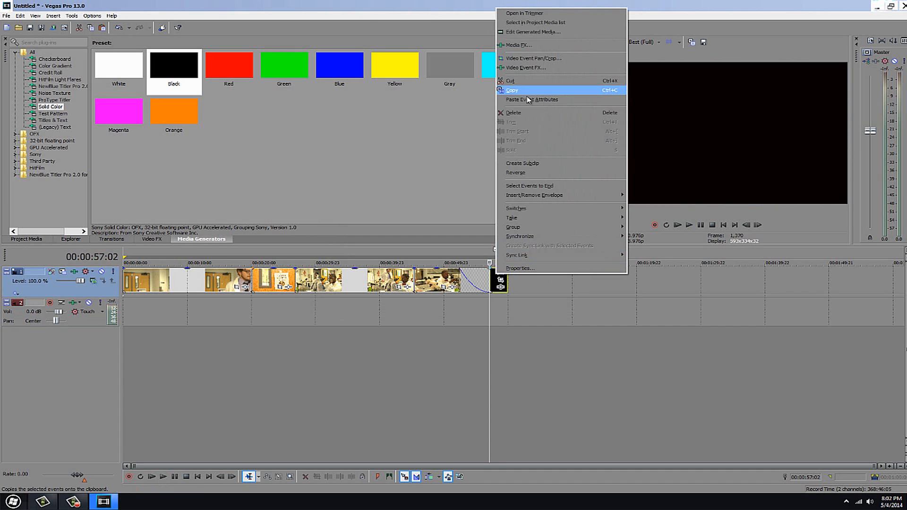
click(521, 113)
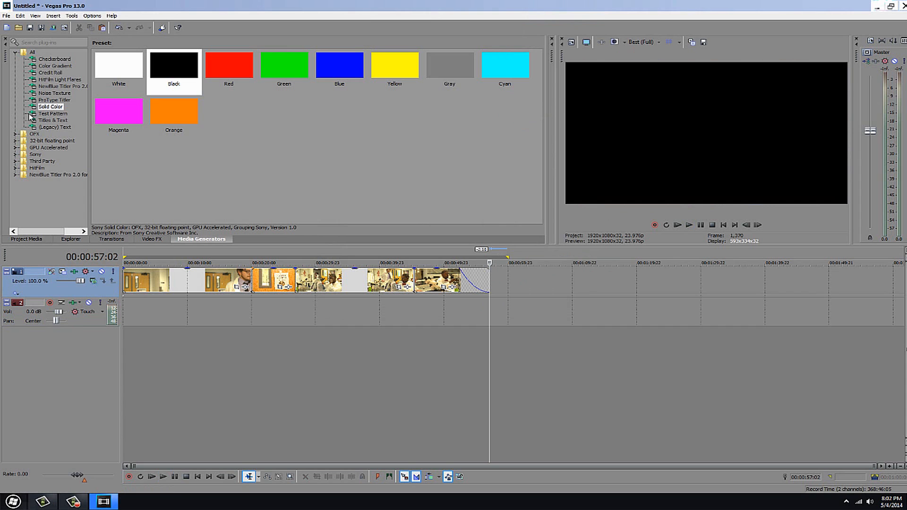
Browse the Video FX plug-ins and show the presets of Gaussian Blur and Film Effects.
click(151, 239)
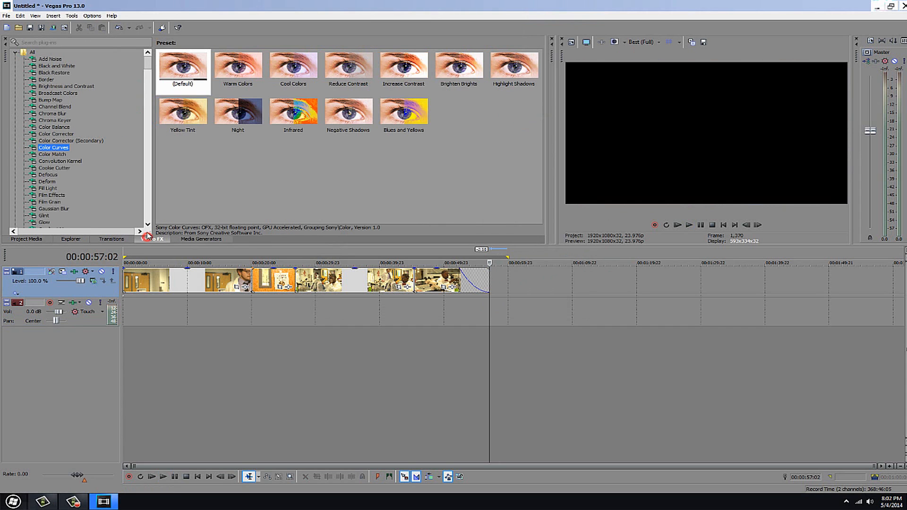
drag(146, 60, 146, 64)
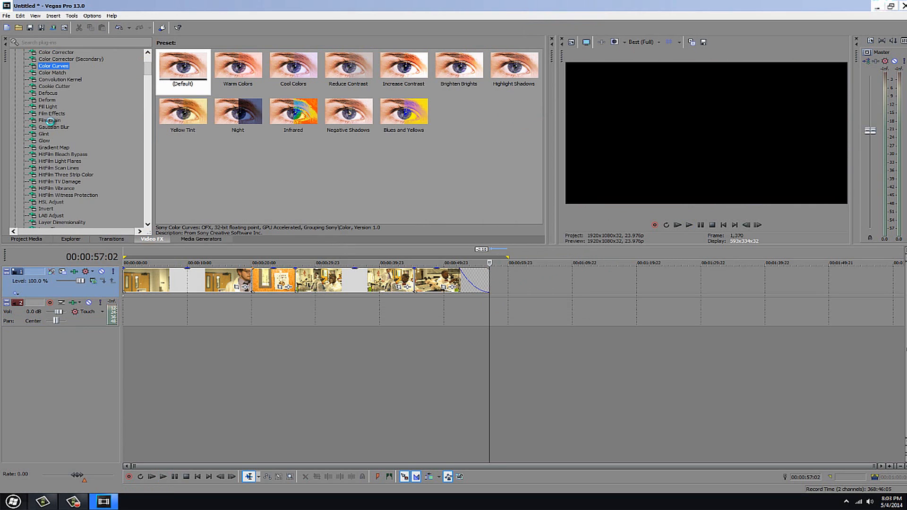
click(50, 121)
key(Down)
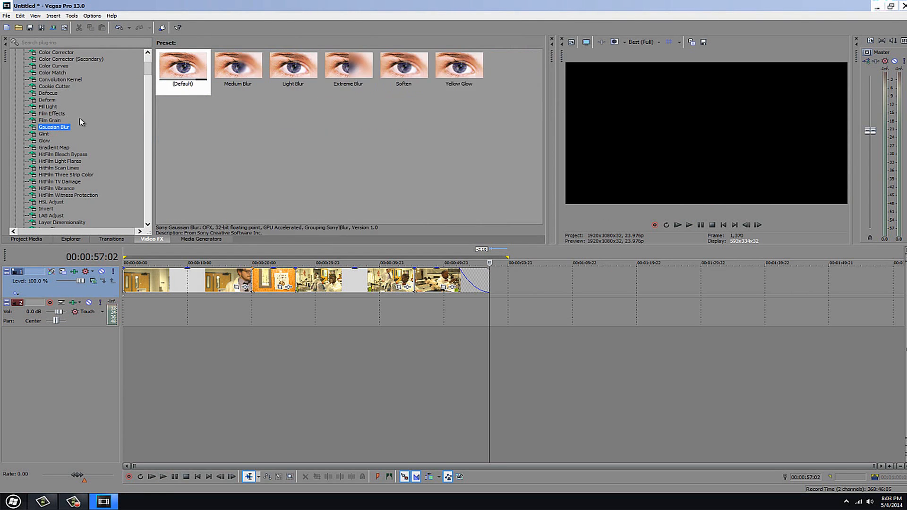
click(56, 115)
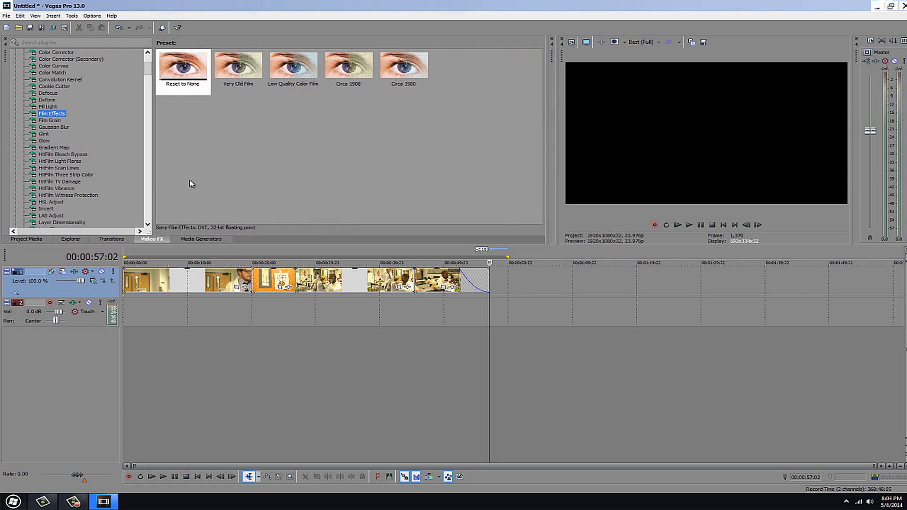
Review frames across the edited clips, finishing with the playhead at 00:00:12:00 in the first part of the sequence.
click(418, 316)
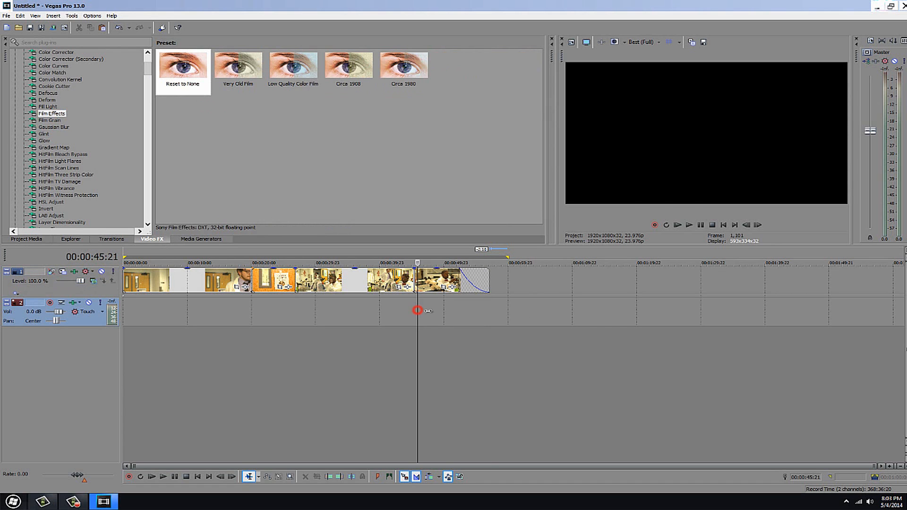
click(443, 315)
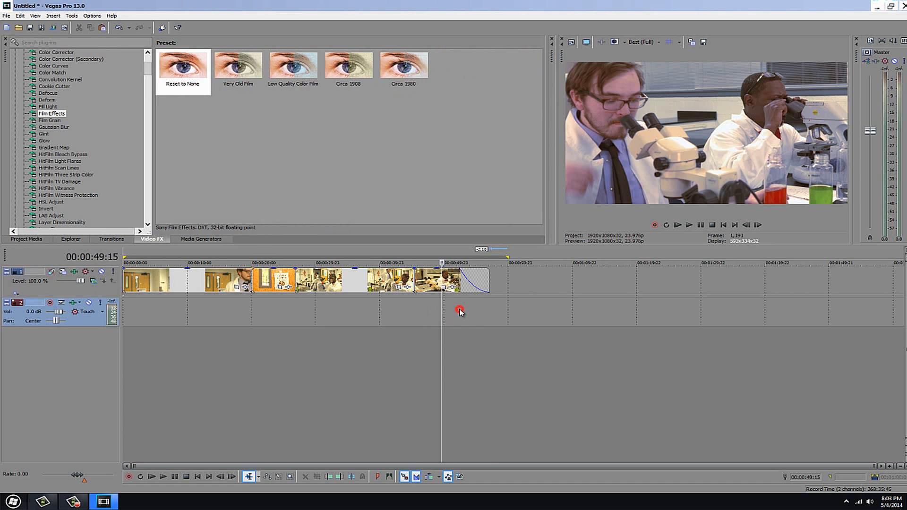
click(461, 307)
click(498, 308)
click(436, 314)
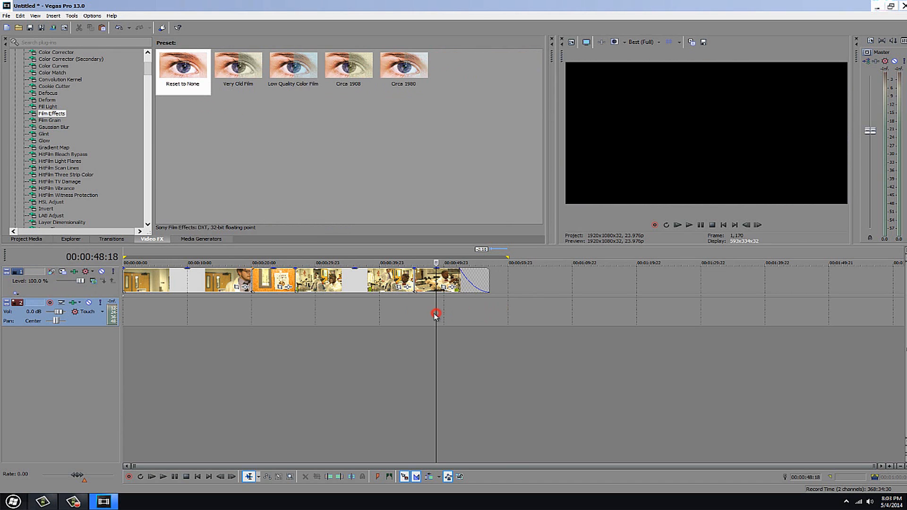
click(422, 315)
click(335, 317)
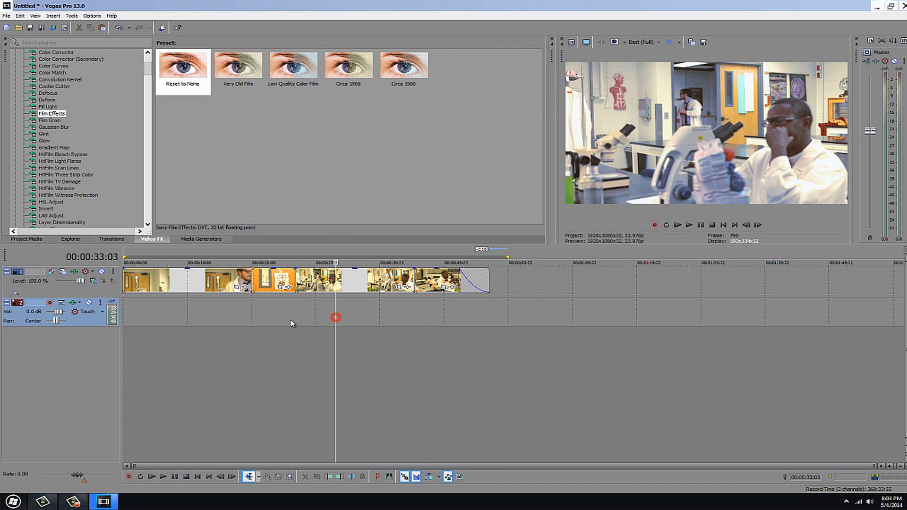
click(231, 318)
click(338, 319)
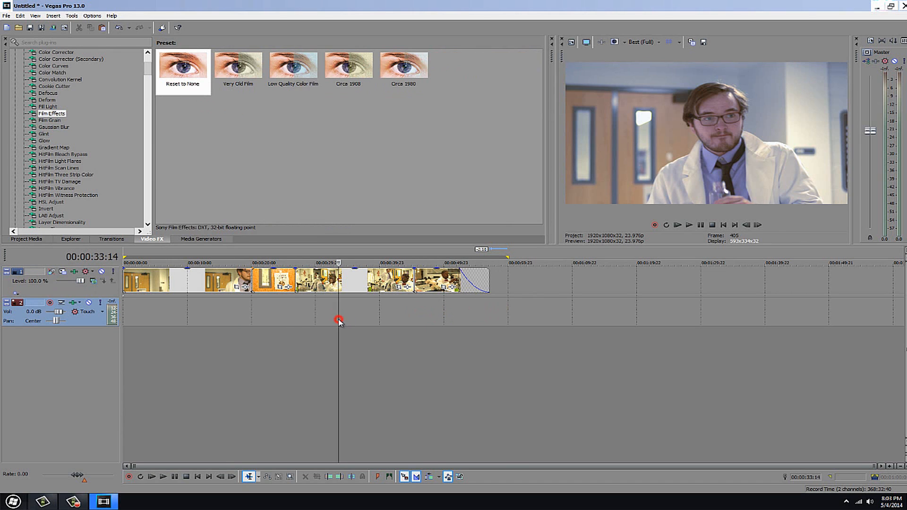
click(414, 320)
click(454, 317)
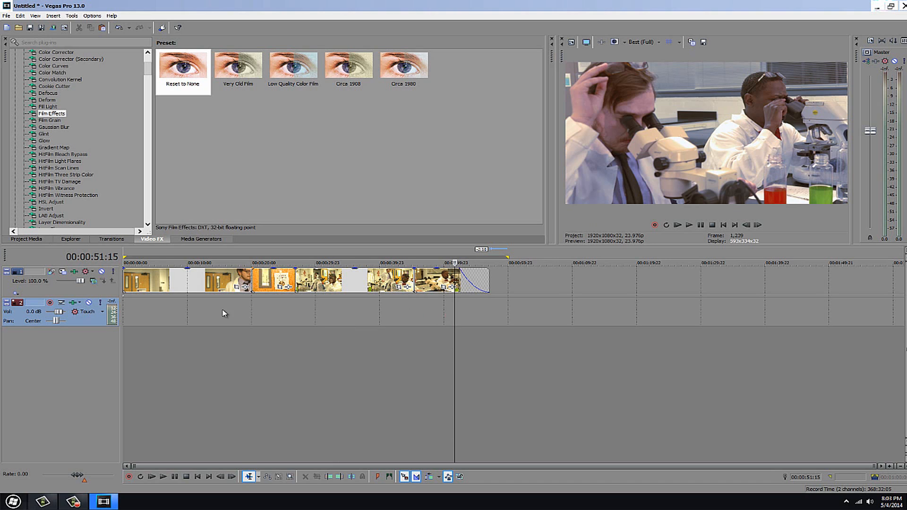
click(247, 311)
click(200, 308)
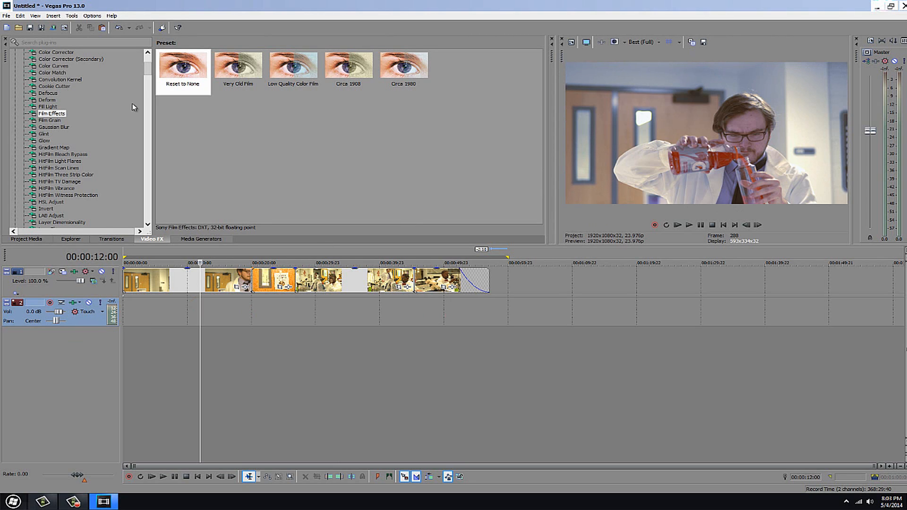
Apply the Cookie Cutter effect to the whole of video track 1 and show its settings.
drag(150, 66, 154, 57)
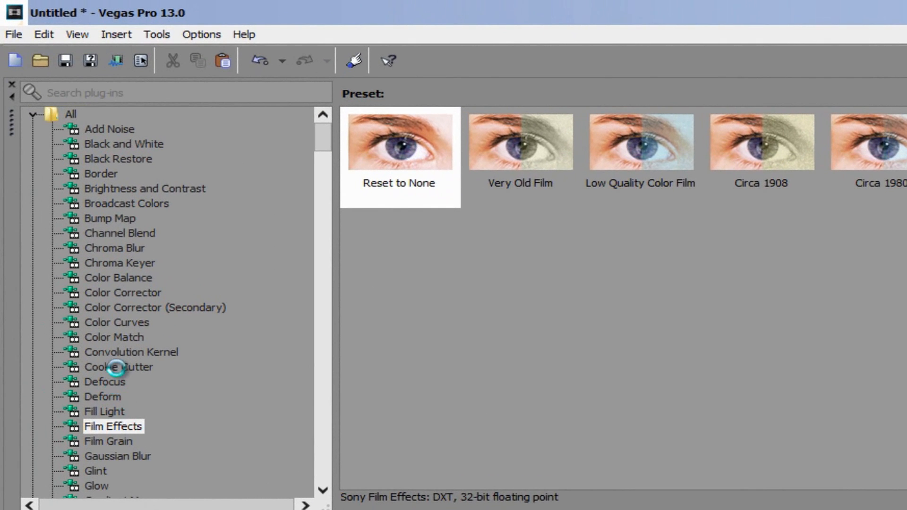
click(117, 368)
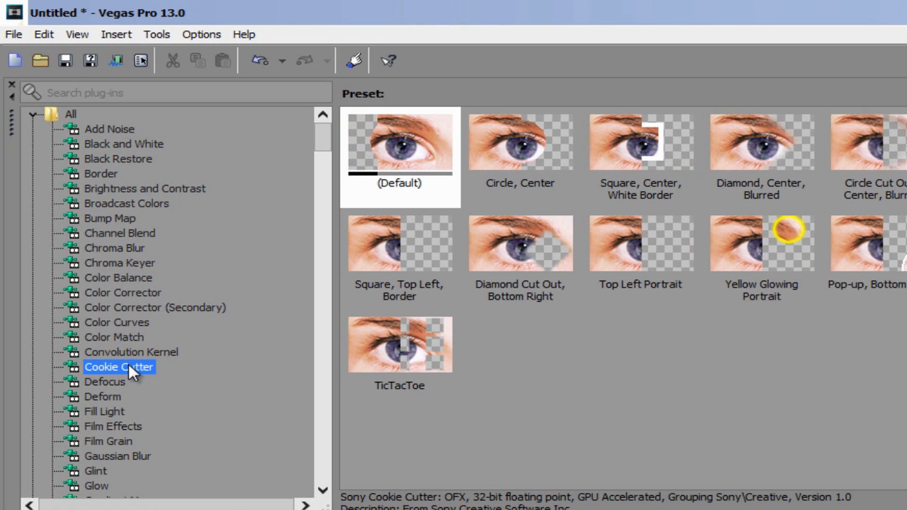
drag(128, 362, 306, 496)
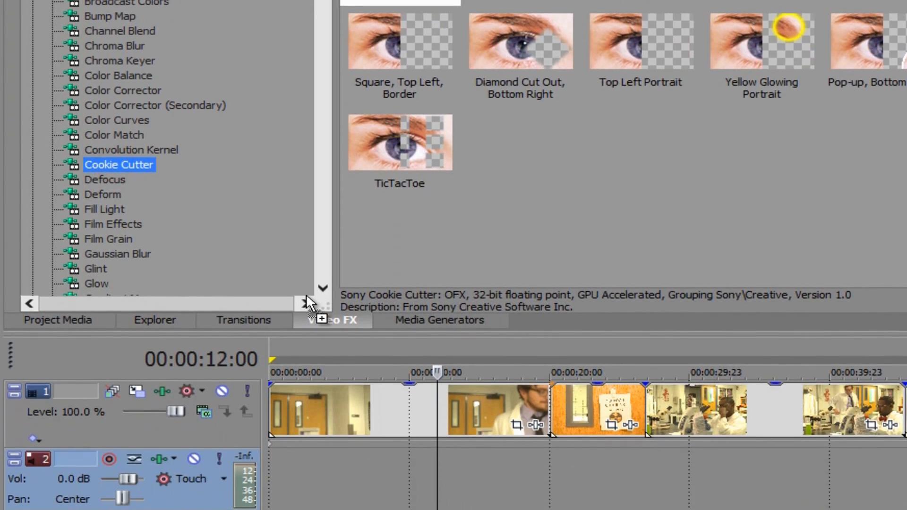
drag(306, 295, 373, 455)
drag(373, 301, 164, 235)
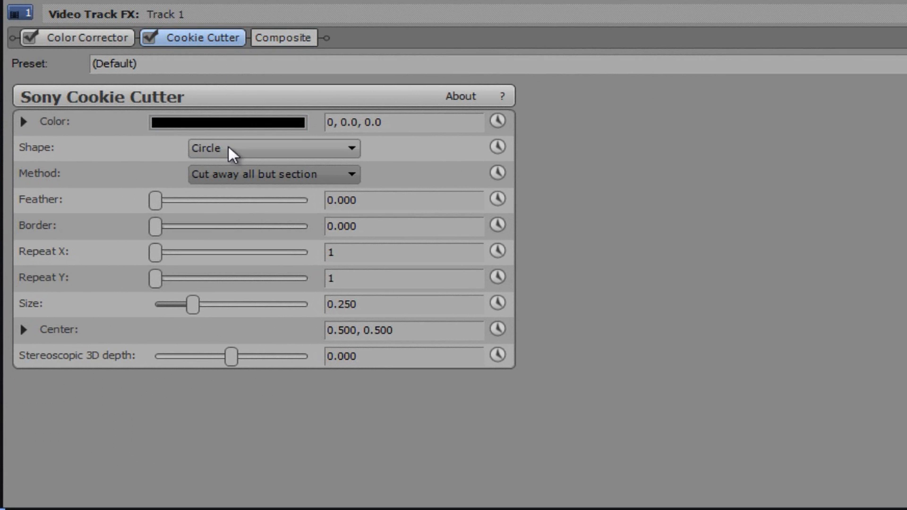
Try the Rectangle shape in Cookie Cutter, enlarge the size to 0.422 and set the shape to Square.
click(245, 152)
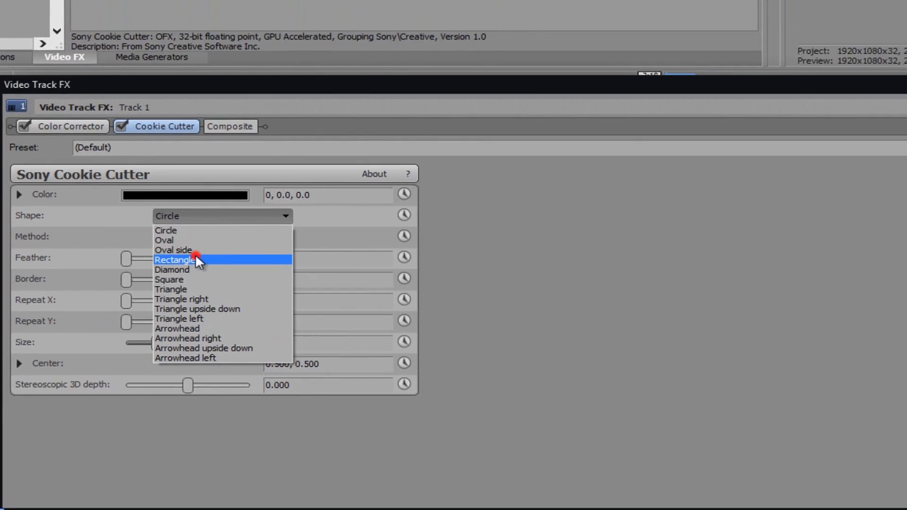
click(226, 202)
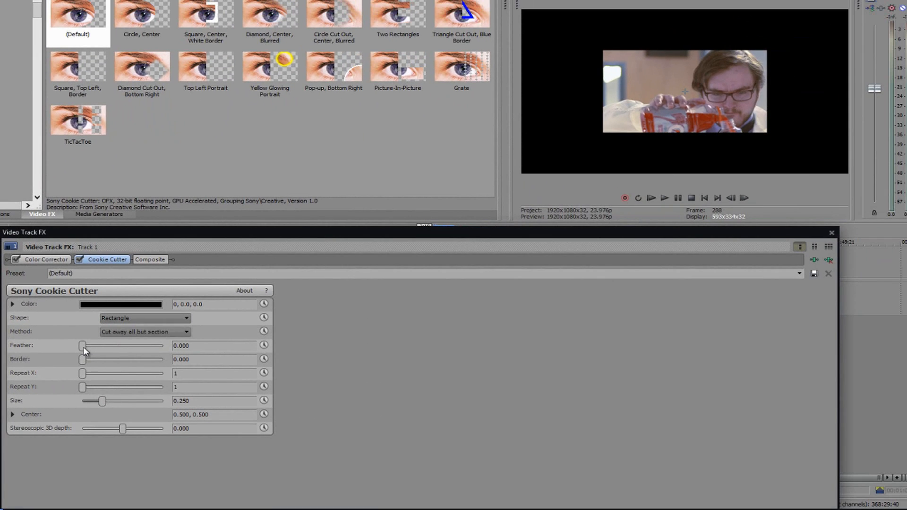
drag(82, 364, 41, 381)
drag(105, 401, 118, 401)
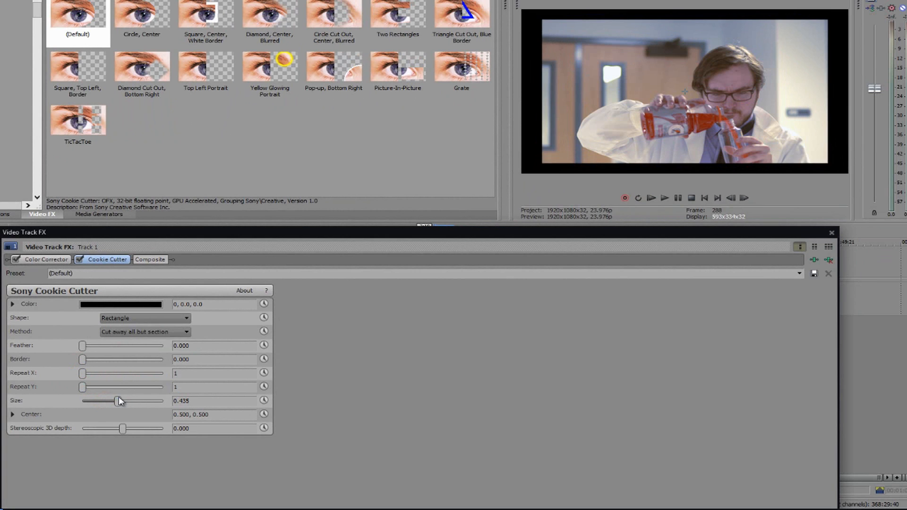
click(135, 319)
click(124, 360)
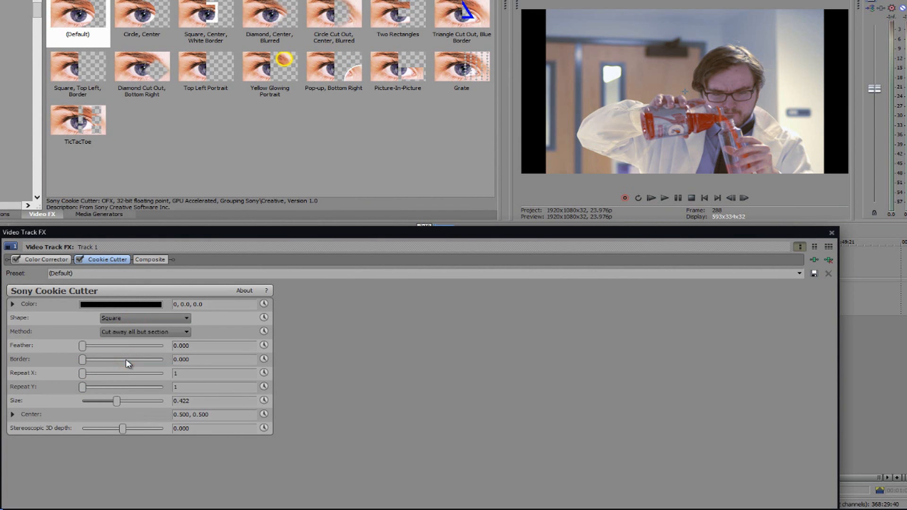
Try the Cut away section method in Cookie Cutter and return it to Cut away all but section.
click(121, 331)
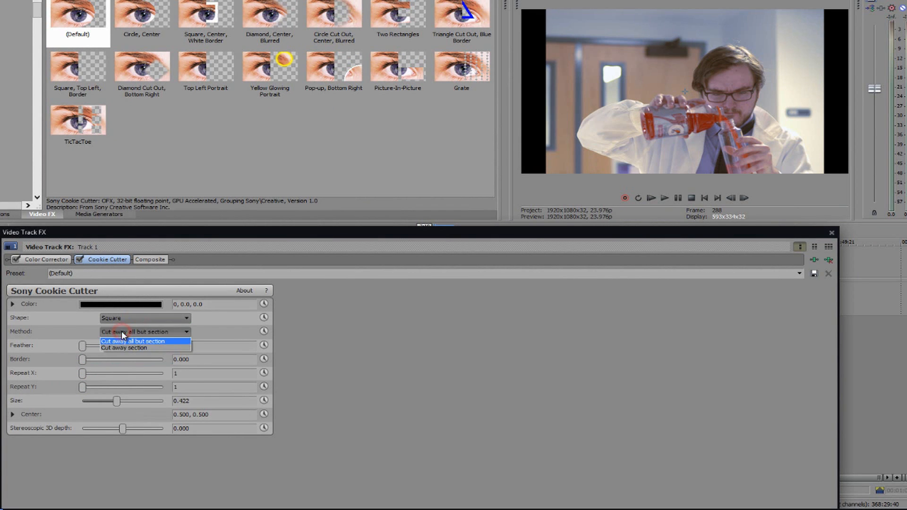
click(118, 346)
click(119, 332)
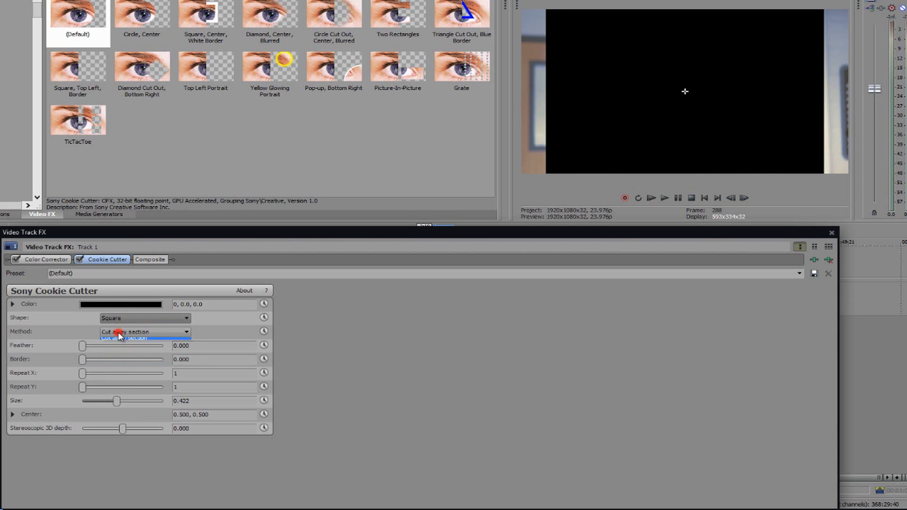
click(119, 340)
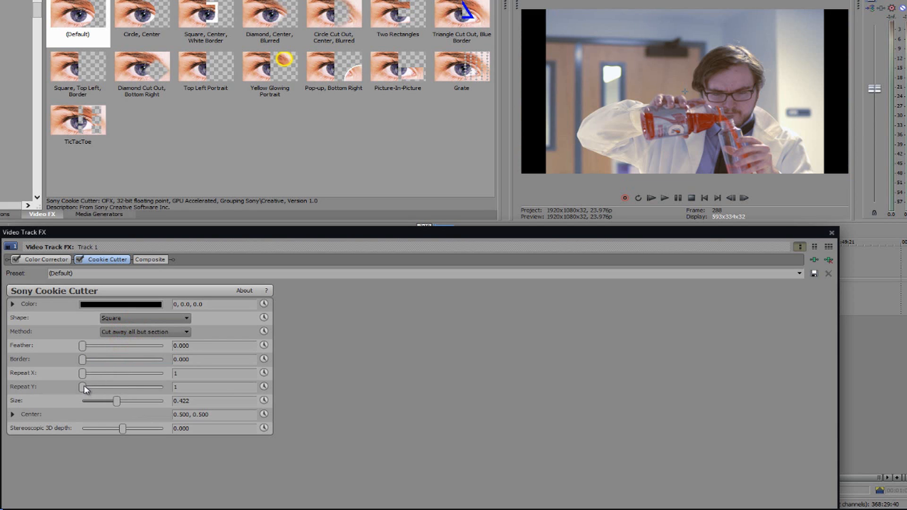
Set Cookie Cutter's Repeat X to 10 for a letterbox, try a size of 0.442, restore 0.422 and close the track effects.
mouse_move(105, 389)
mouse_down()
mouse_move(121, 386)
mouse_move(82, 387)
mouse_move(126, 373)
mouse_move(186, 372)
mouse_move(92, 373)
mouse_move(160, 382)
mouse_up()
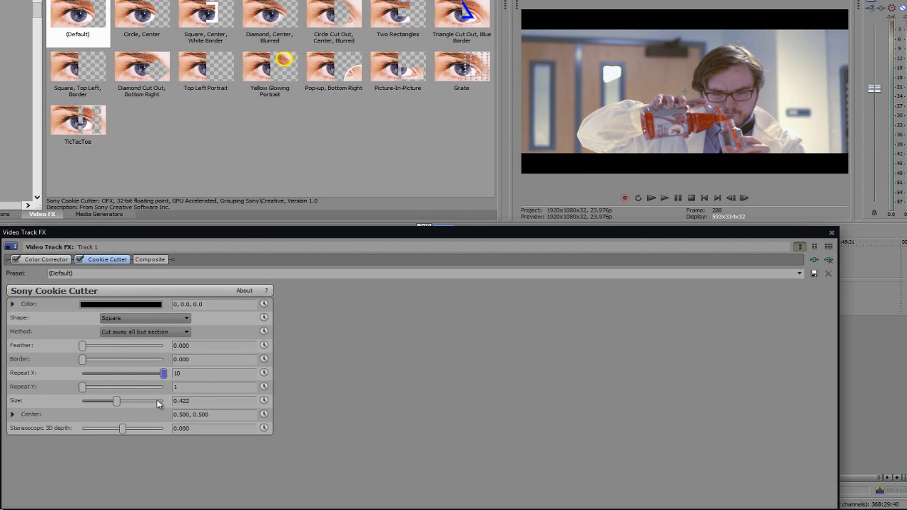
drag(118, 402, 122, 407)
click(0, 1)
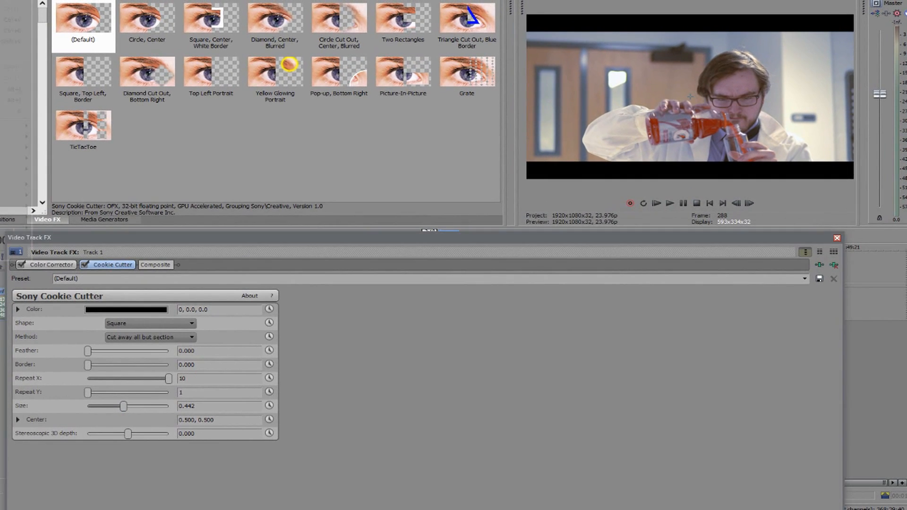
click(0, 0)
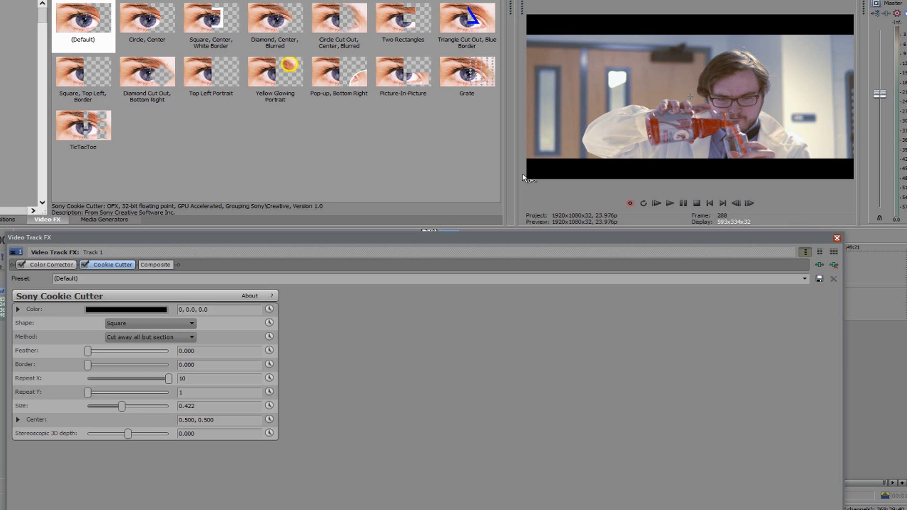
click(837, 238)
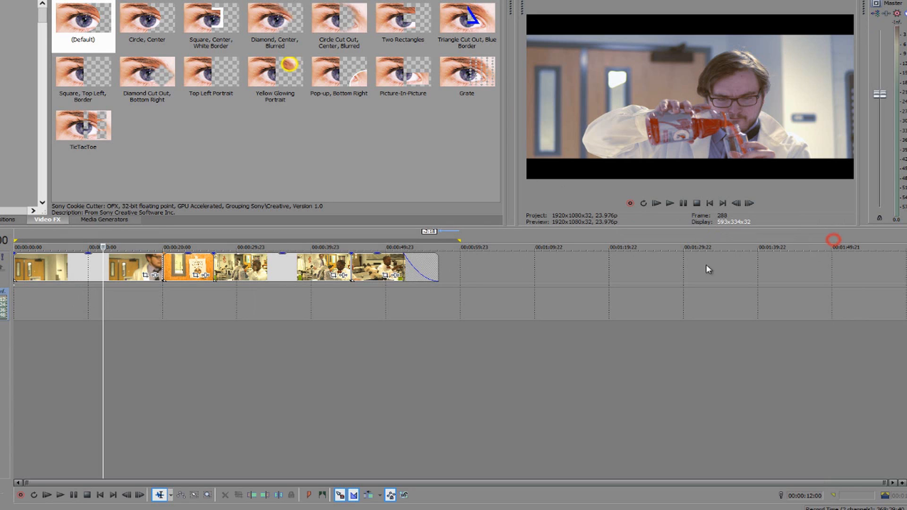
Check the letterbox on the other clips up to 00:00:46:00 and briefly revisit the track's Cookie Cutter settings.
click(180, 303)
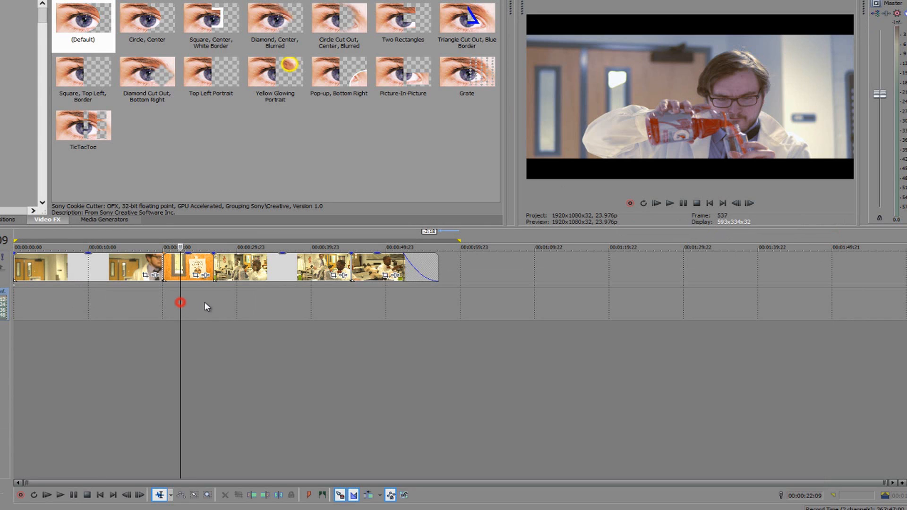
click(278, 310)
click(357, 314)
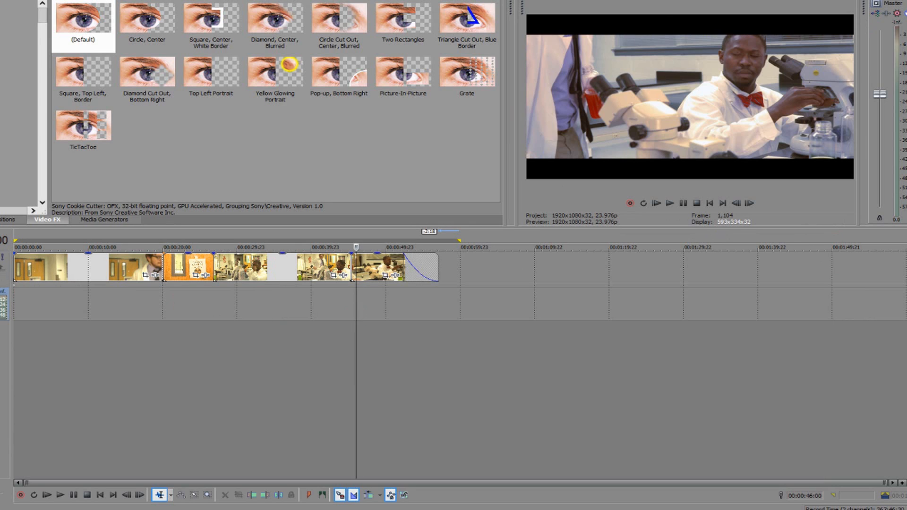
click(1, 260)
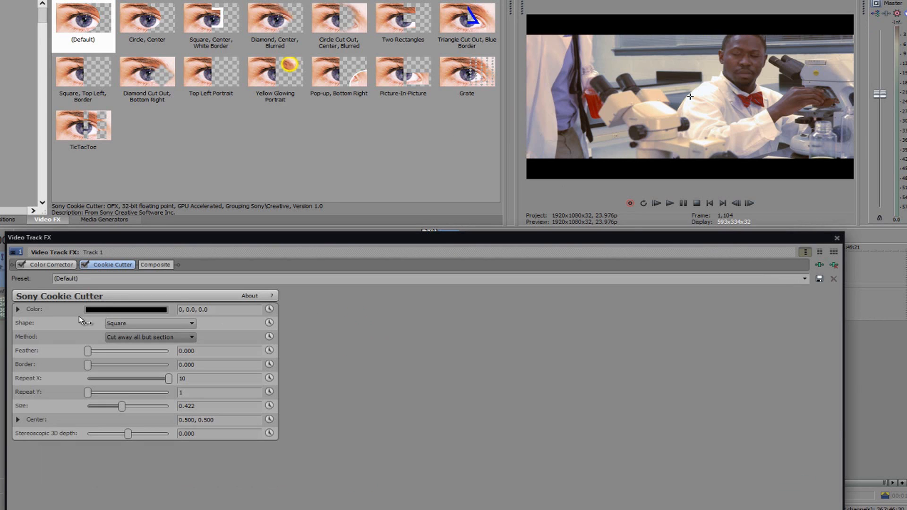
click(836, 238)
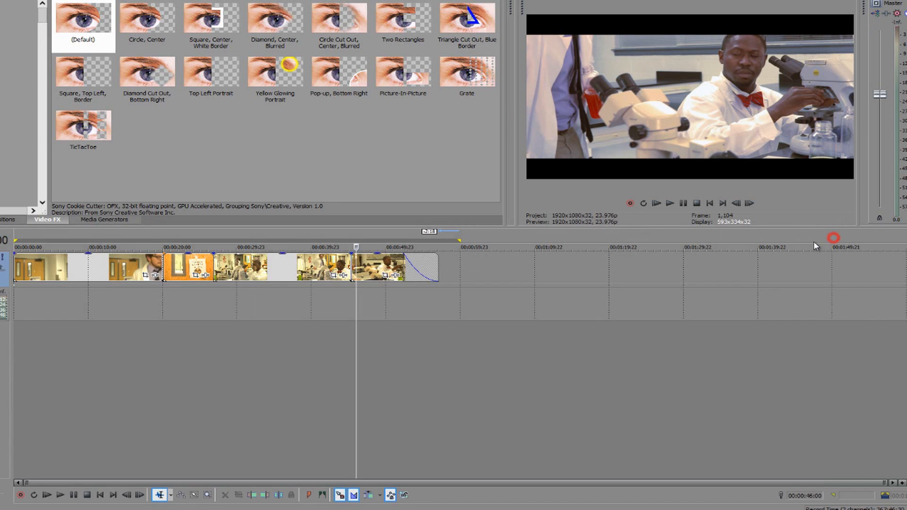
At 00:00:49:08, move the last clip's Pan/Crop frame slightly upward to fit the heads within the letterbox, without adding any event effect.
click(381, 309)
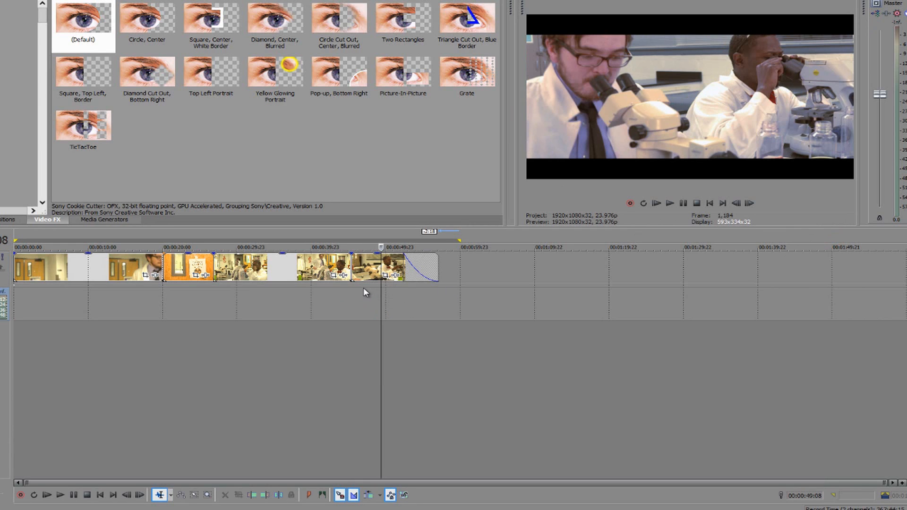
click(396, 274)
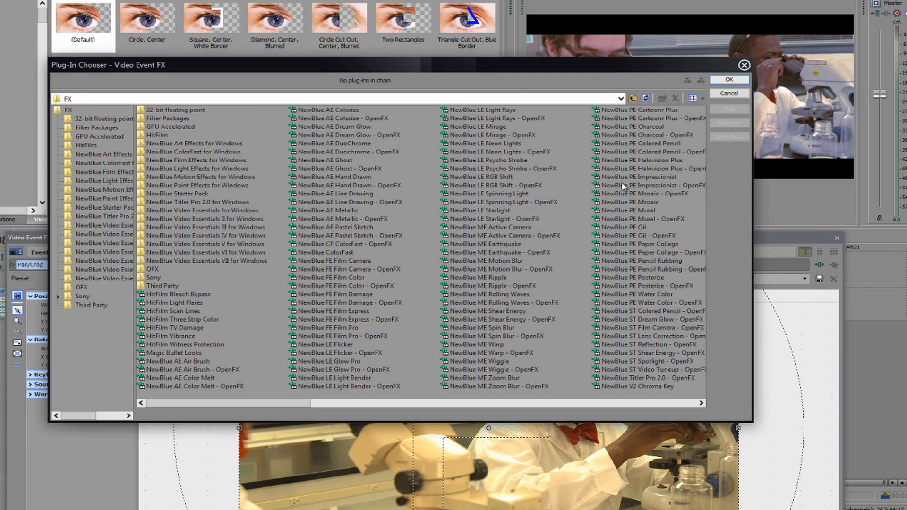
click(743, 65)
drag(773, 238, 630, 102)
mouse_move(521, 234)
mouse_down()
mouse_move(529, 203)
mouse_move(552, 213)
mouse_move(525, 222)
mouse_up()
drag(491, 101, 463, 184)
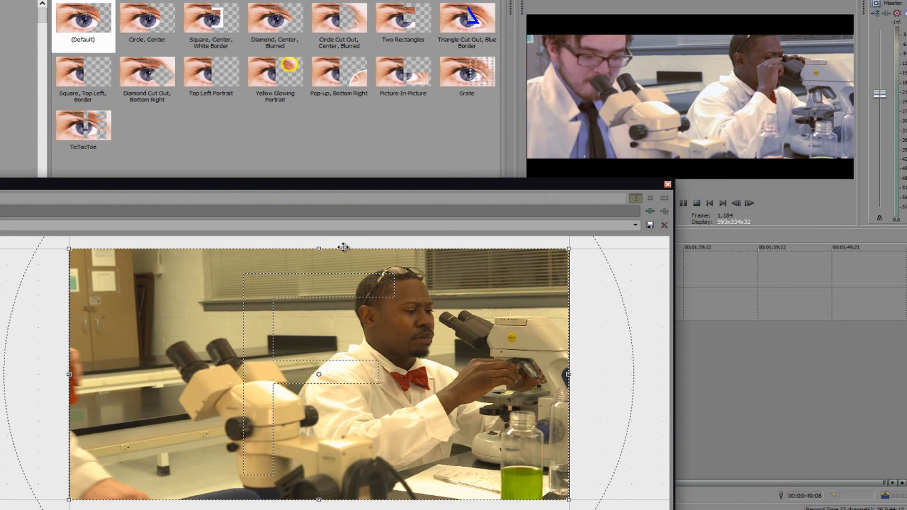
drag(389, 267, 388, 247)
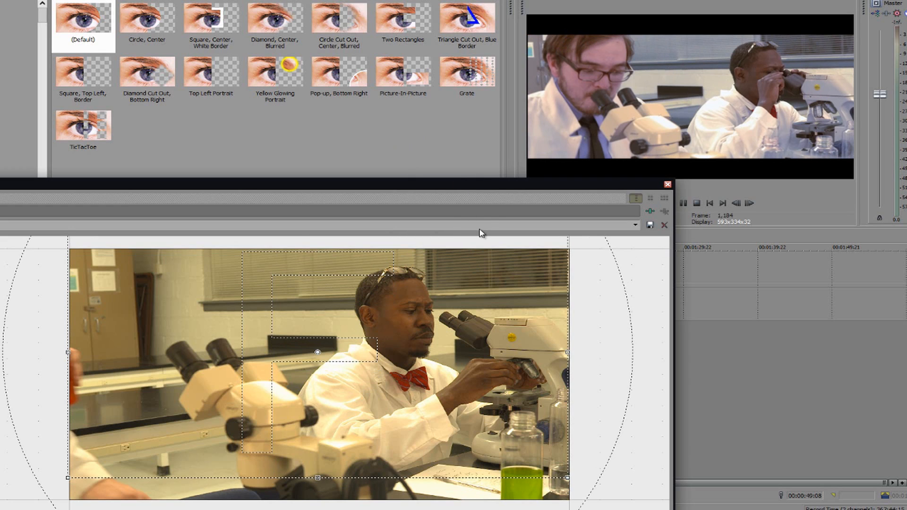
drag(466, 181, 627, 168)
drag(496, 273, 495, 287)
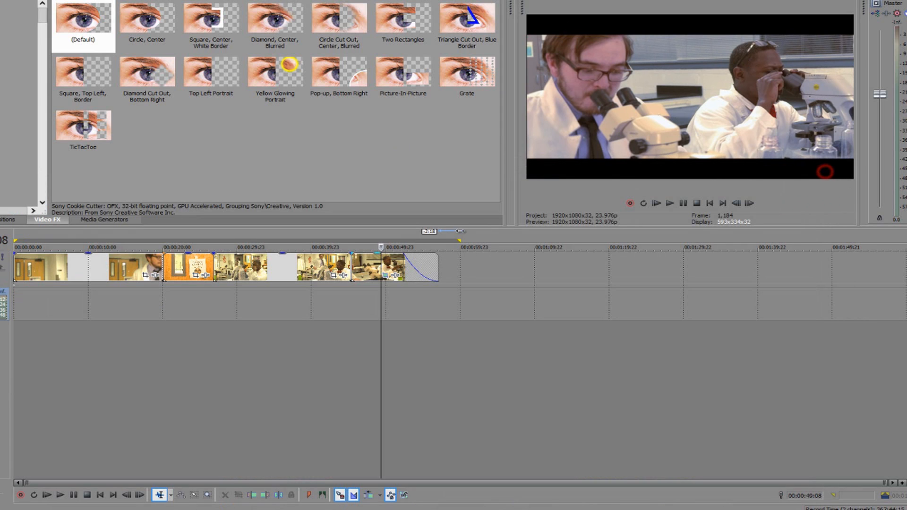
Play the sequence from about 00:00:44 and review the project's video properties without changing them.
click(343, 315)
key(space)
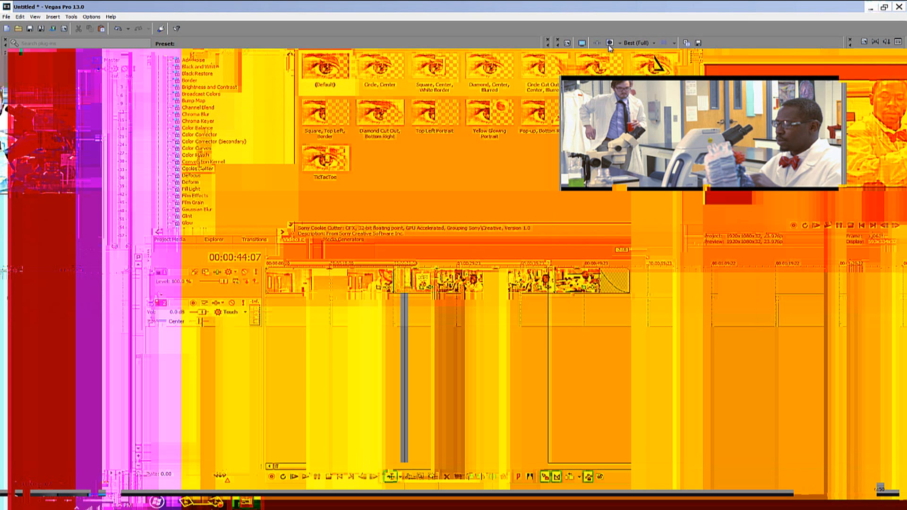
click(566, 44)
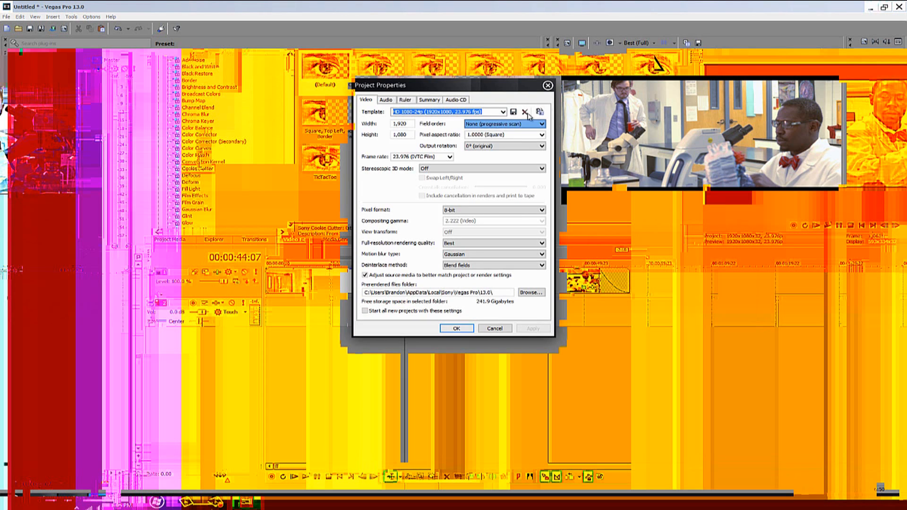
click(548, 85)
click(567, 43)
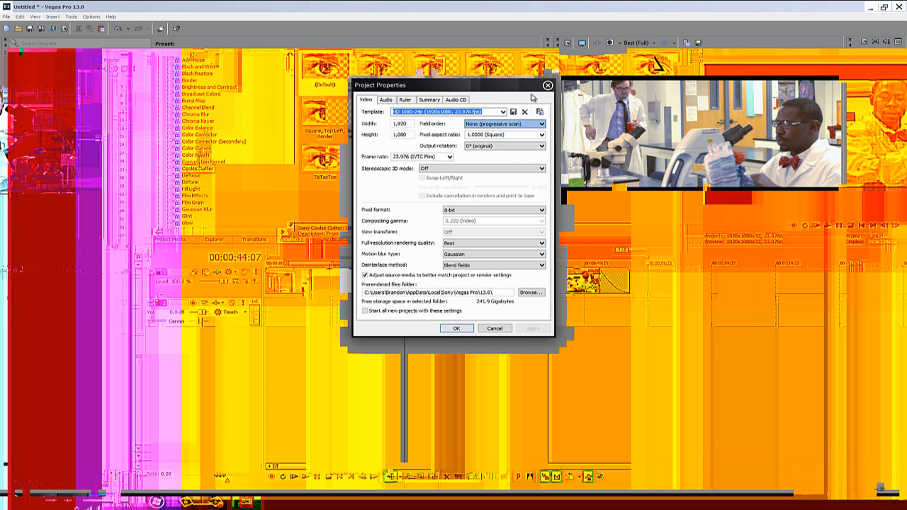
click(548, 85)
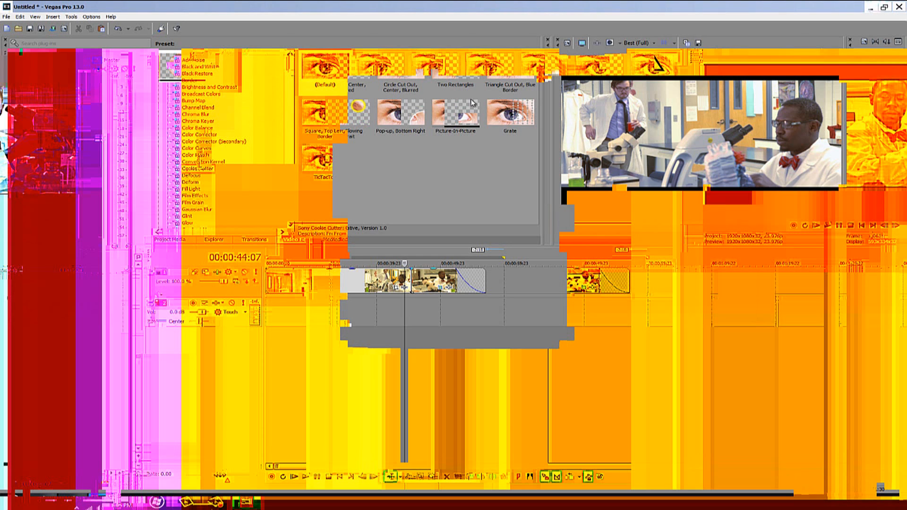
At 00:00:49:03, check the preview quality options and reopen the project properties to review the video settings, changing nothing.
click(435, 299)
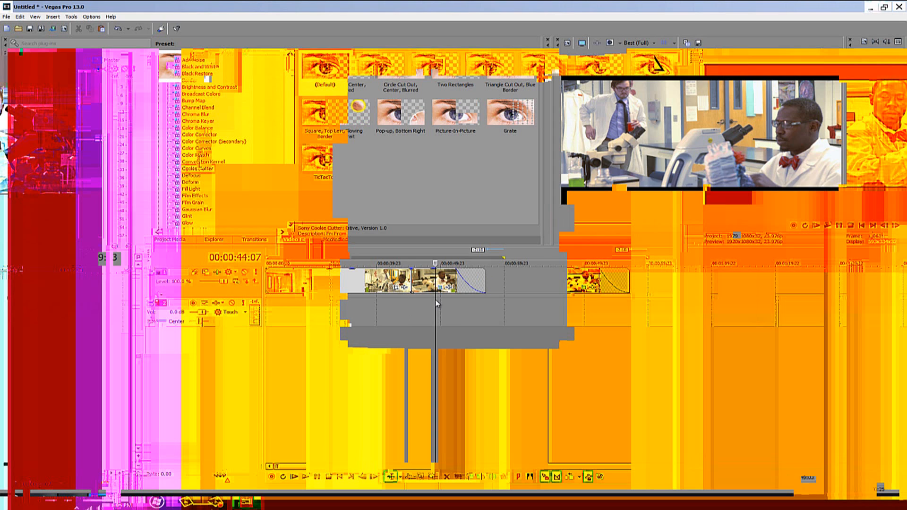
click(653, 43)
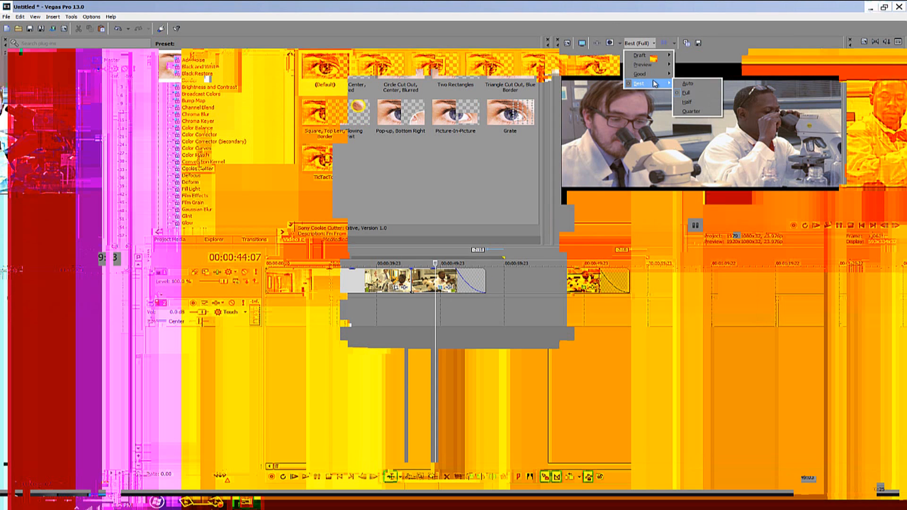
click(584, 73)
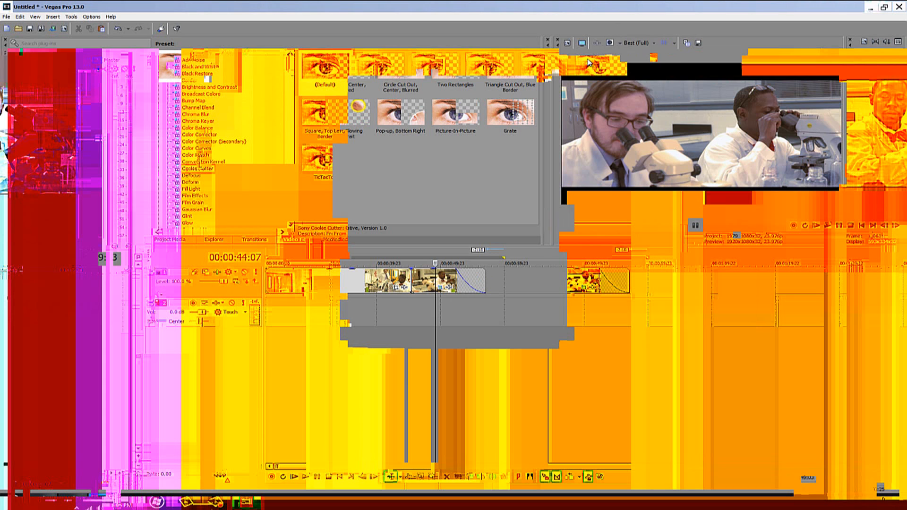
click(7, 17)
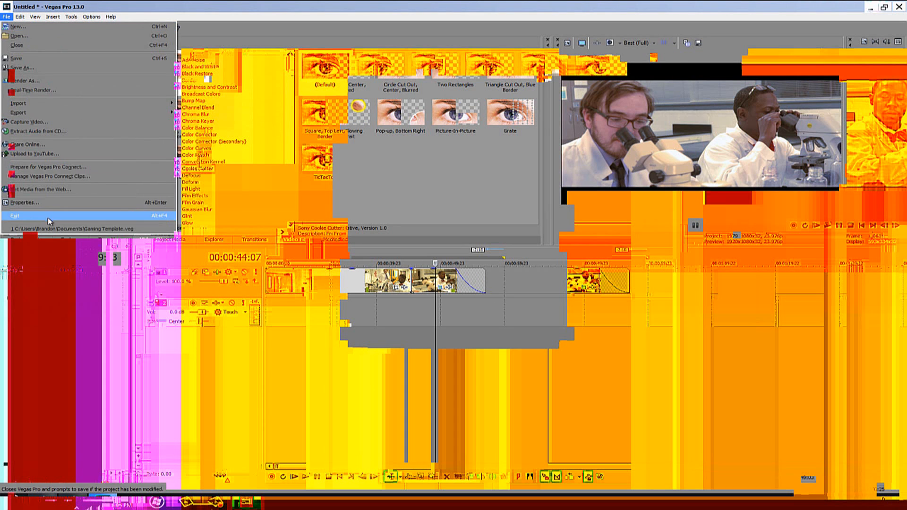
click(48, 203)
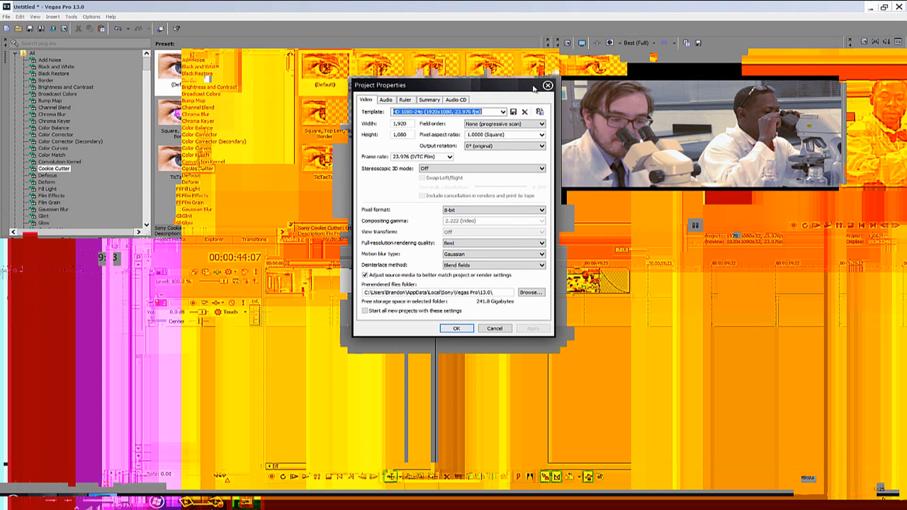
click(548, 86)
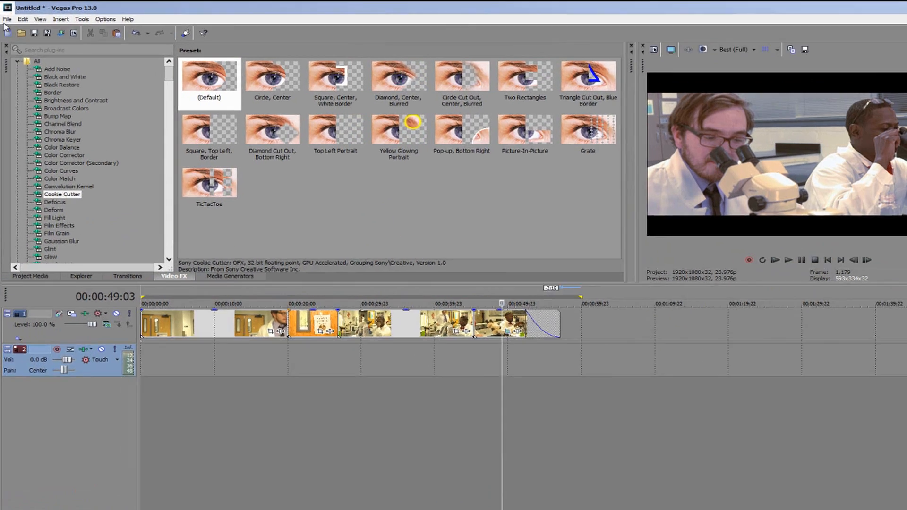
Open the Render As settings and show the templates for Windows Media Video V11 (*.wmv).
click(6, 17)
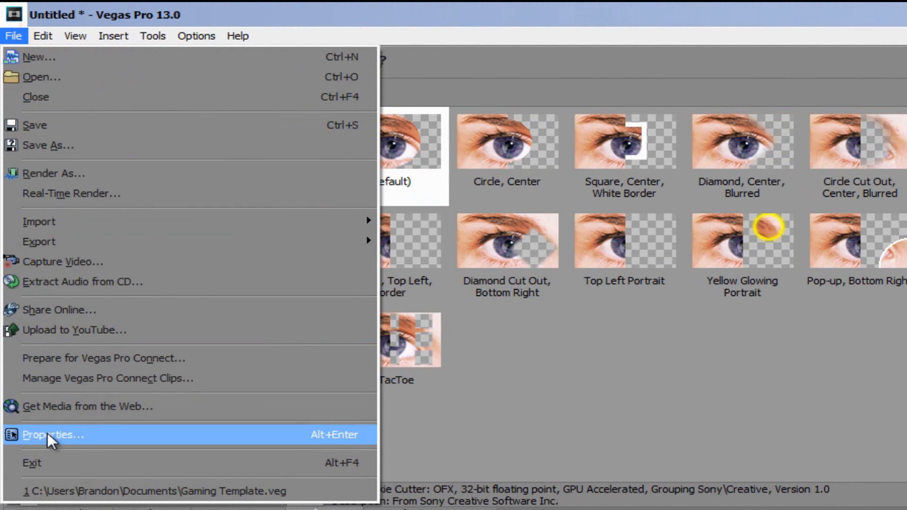
click(51, 435)
click(70, 173)
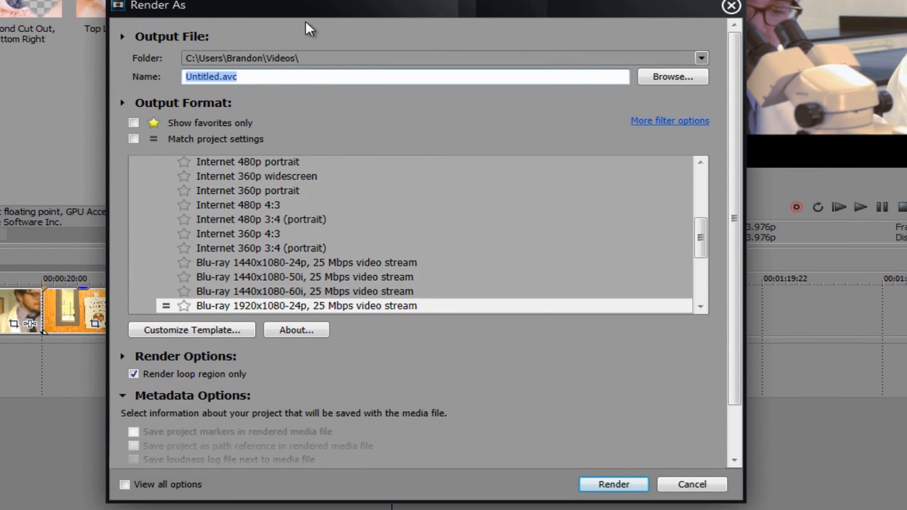
drag(699, 233, 737, 302)
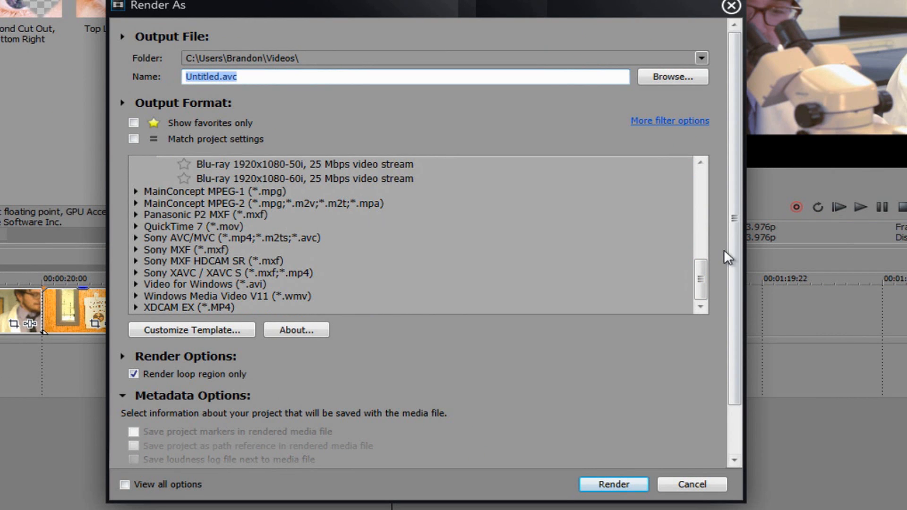
drag(695, 275, 706, 304)
click(137, 296)
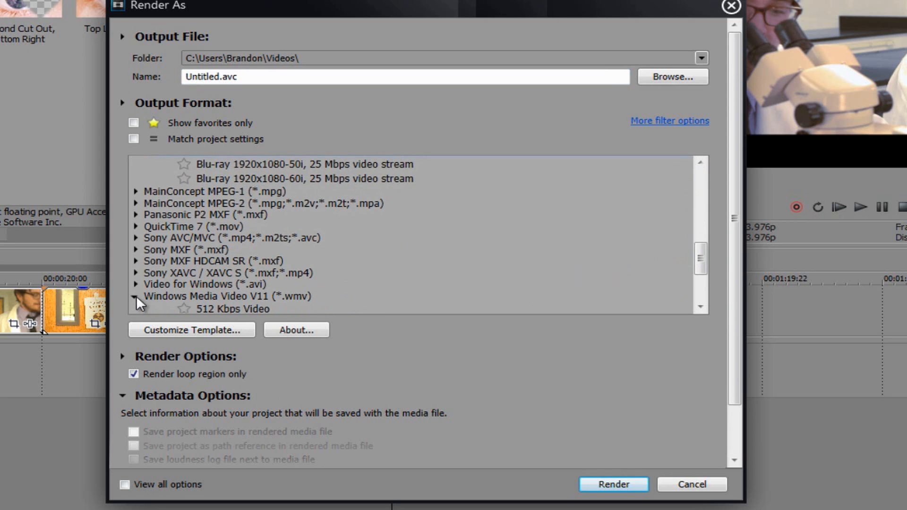
drag(705, 252, 702, 282)
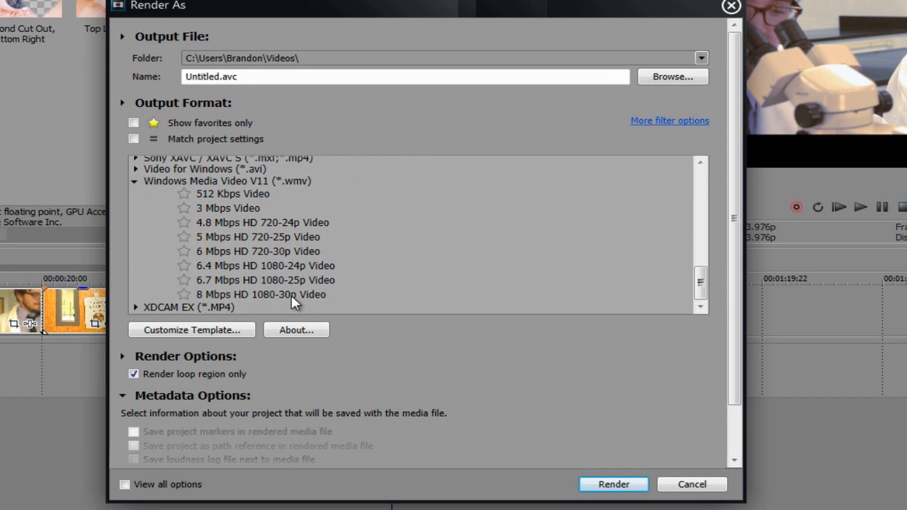
Compare the 1080 Windows Media Video templates and choose 6.4 Mbps HD 1080-24p Video as the output format.
click(246, 279)
click(246, 265)
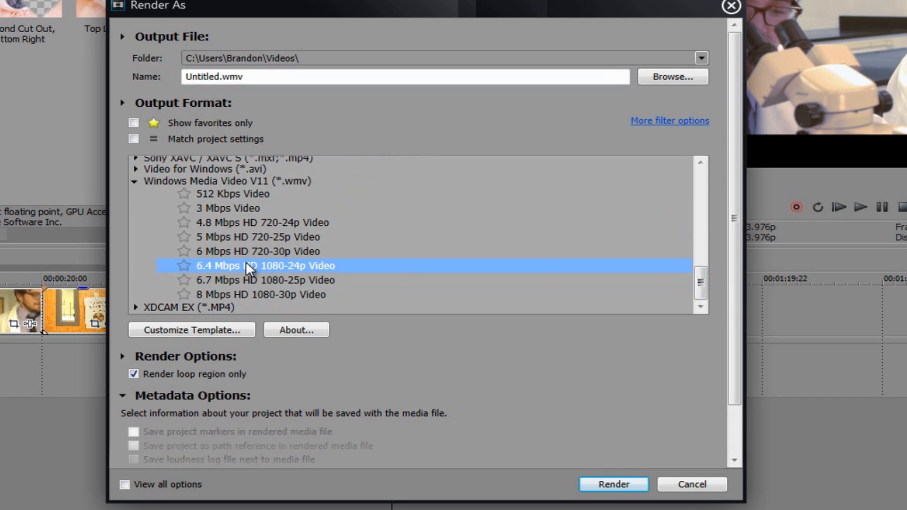
click(244, 282)
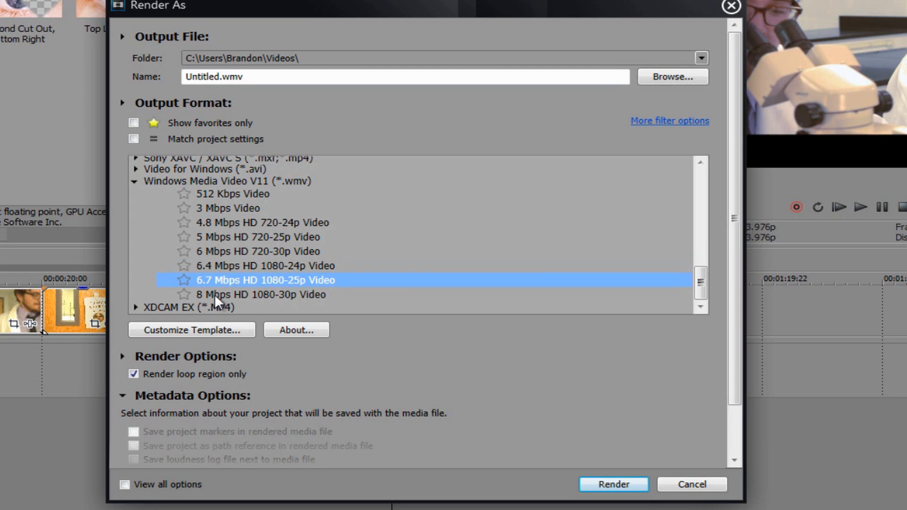
click(215, 293)
click(256, 282)
click(263, 268)
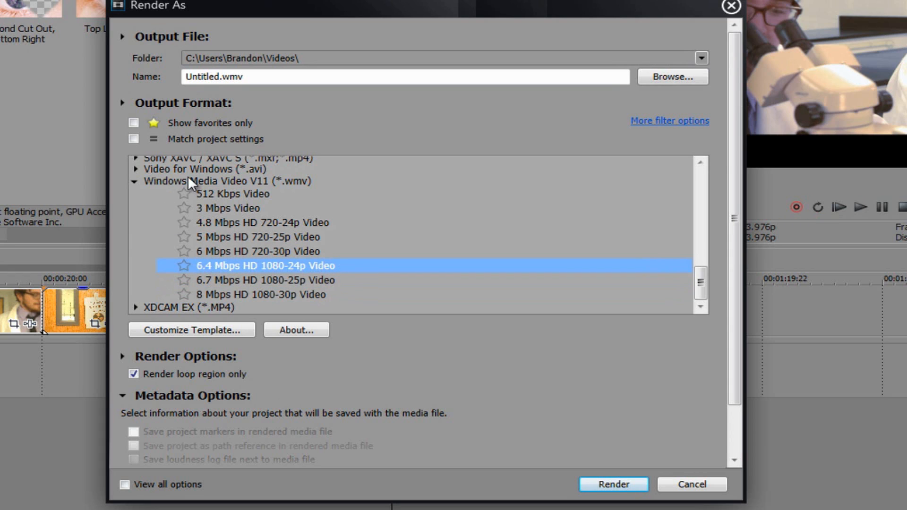
Customize the template's audio with Quality VBR mode, keeping the Windows Media Audio 9.2 format.
click(223, 331)
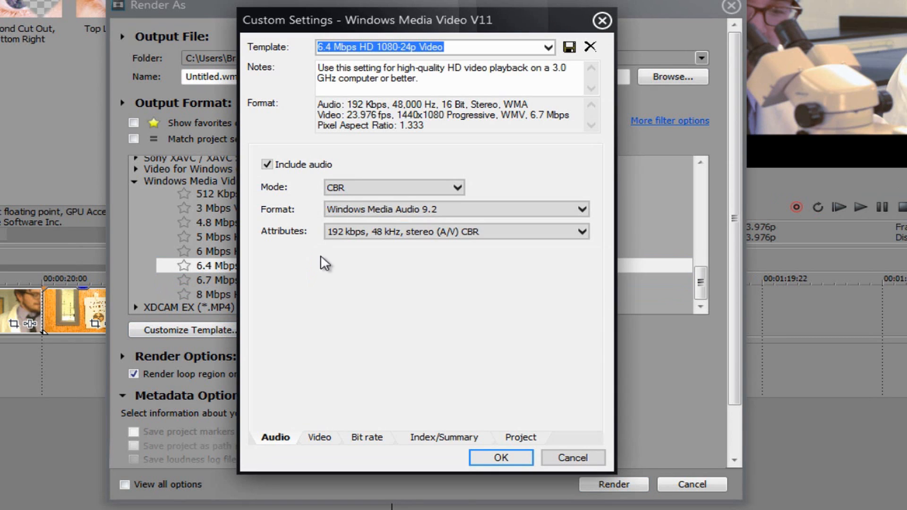
click(358, 187)
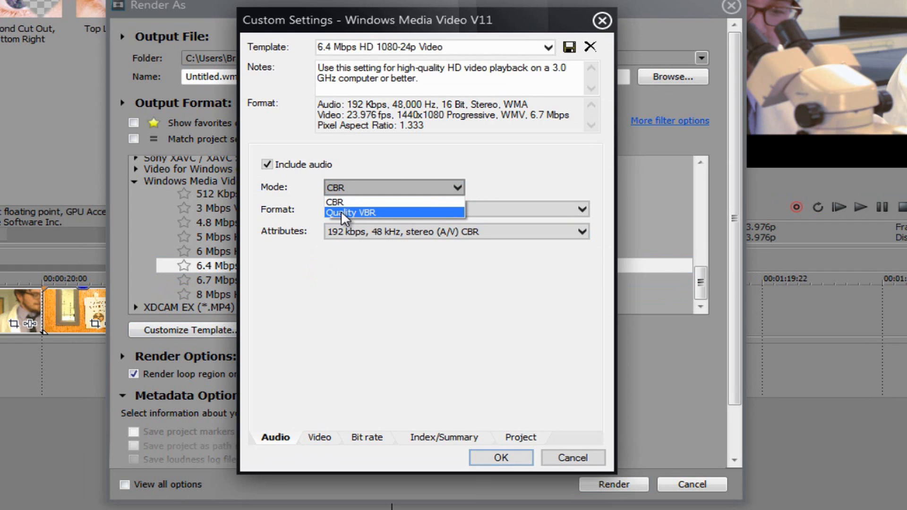
click(341, 210)
click(381, 211)
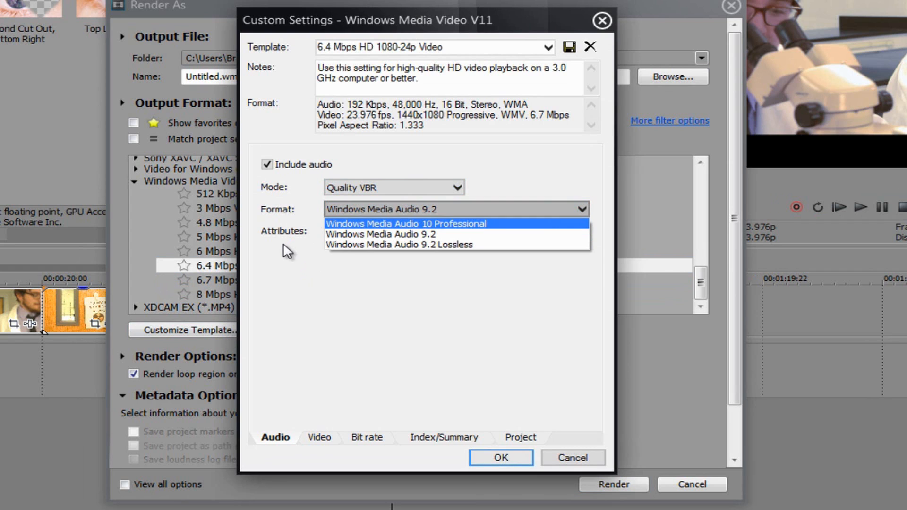
click(292, 248)
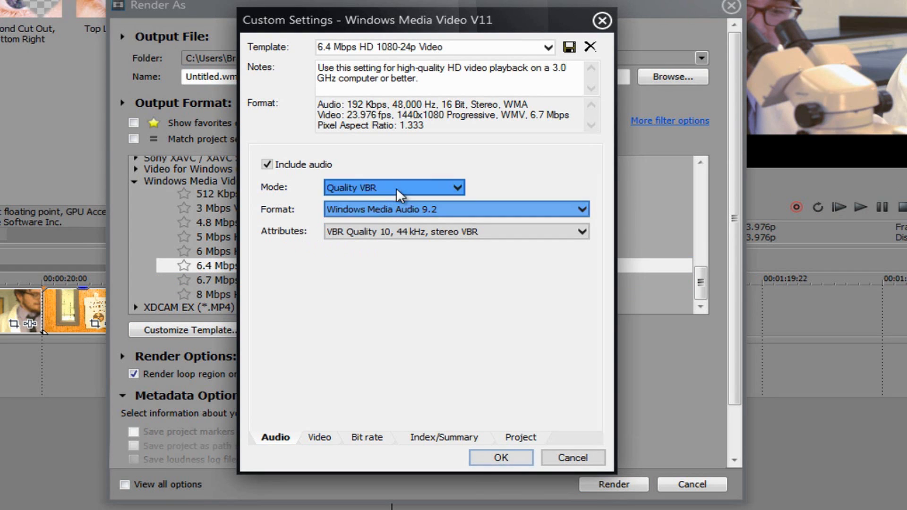
Set the template's video mode to Quality VBR and give it a custom image size with a width of 1920 pixels.
click(311, 437)
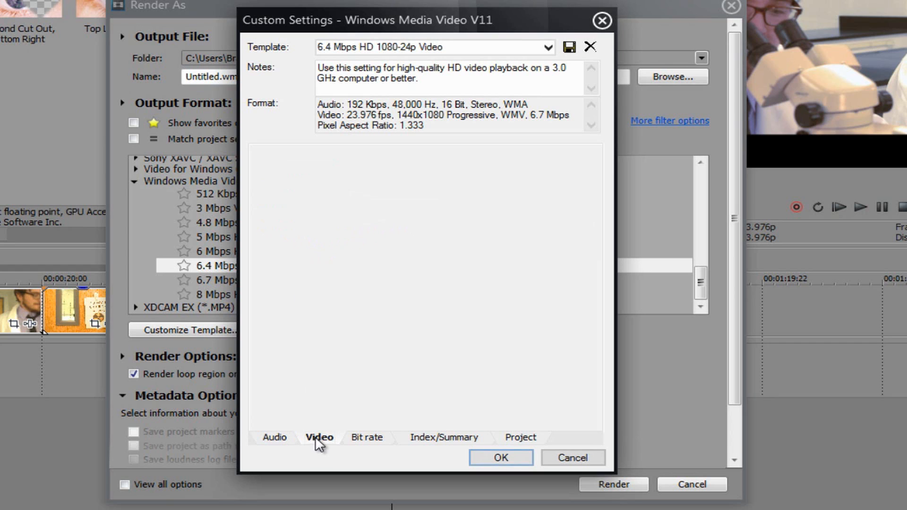
click(364, 169)
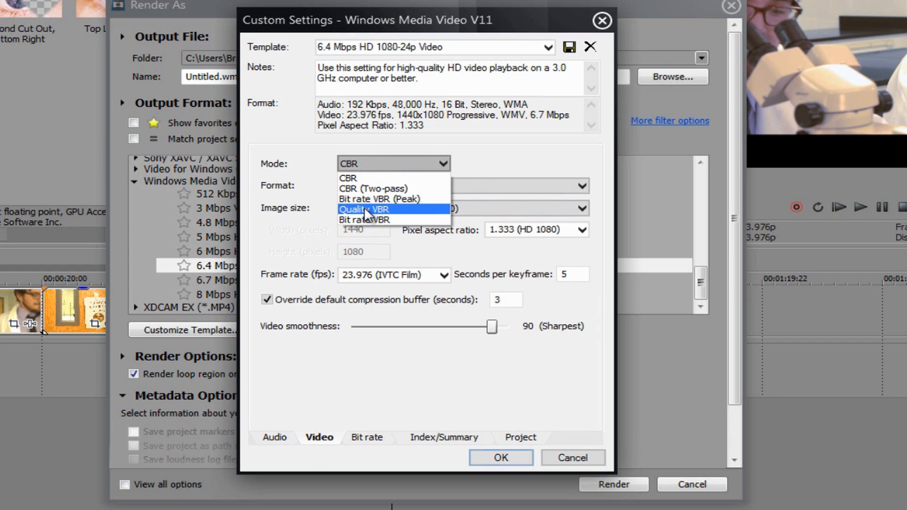
click(364, 208)
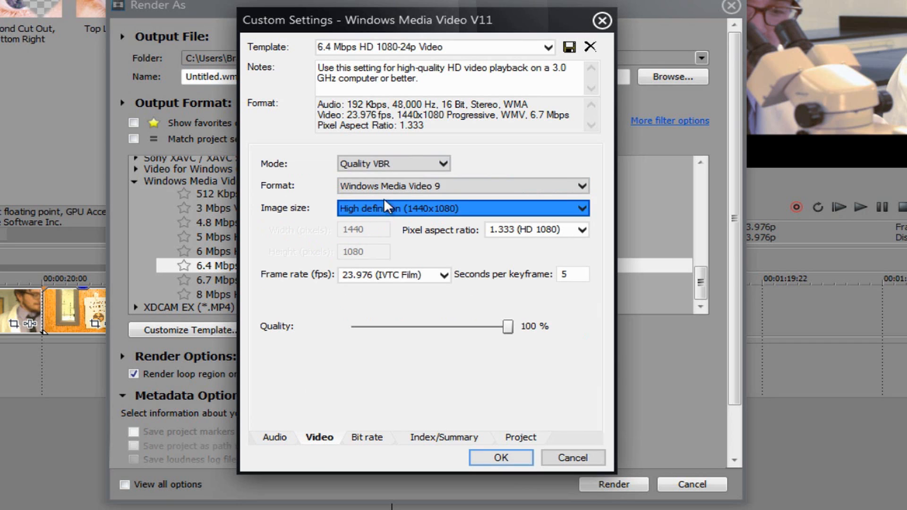
click(439, 207)
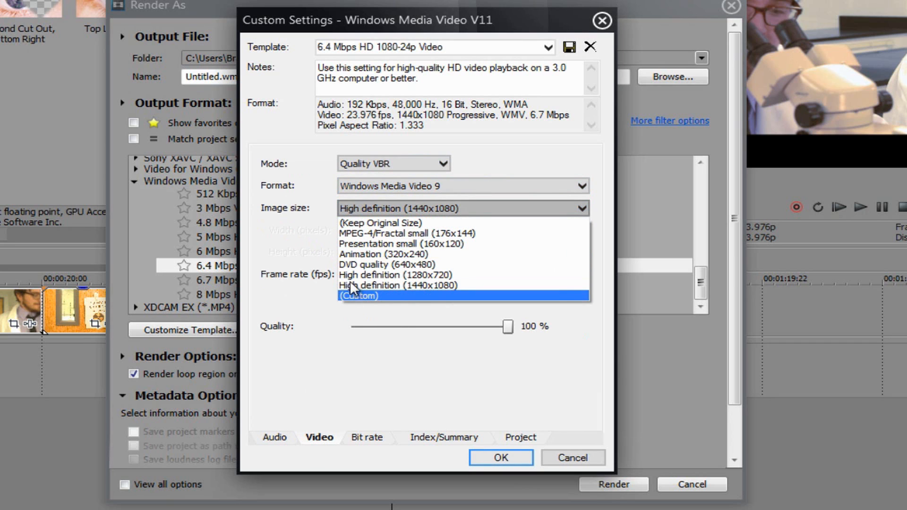
click(348, 295)
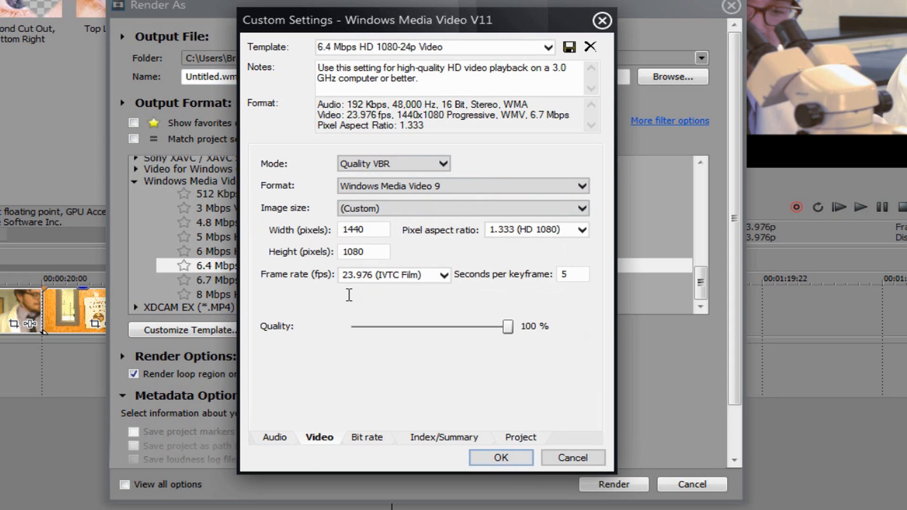
drag(378, 230, 261, 232)
key(BackSpace)
text(1920)
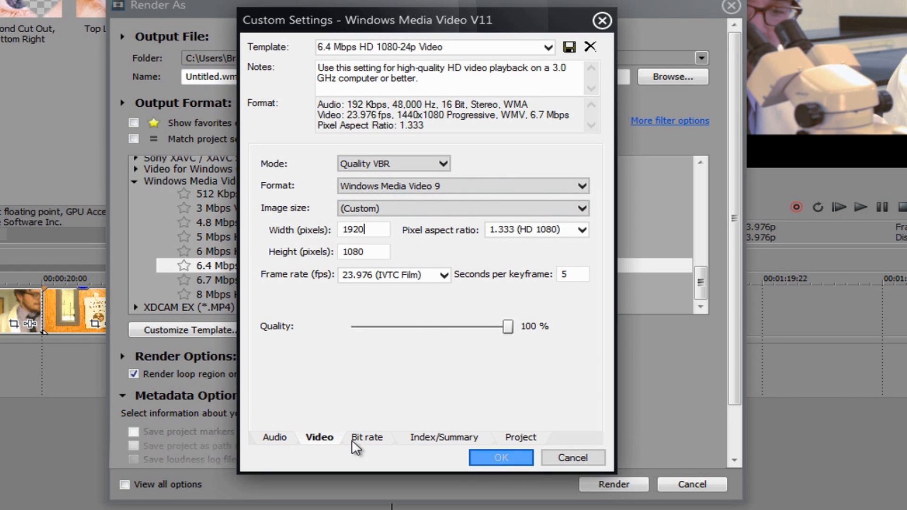
Review the remaining template settings, set the video rendering quality to Best and accept the custom template.
click(371, 437)
click(442, 437)
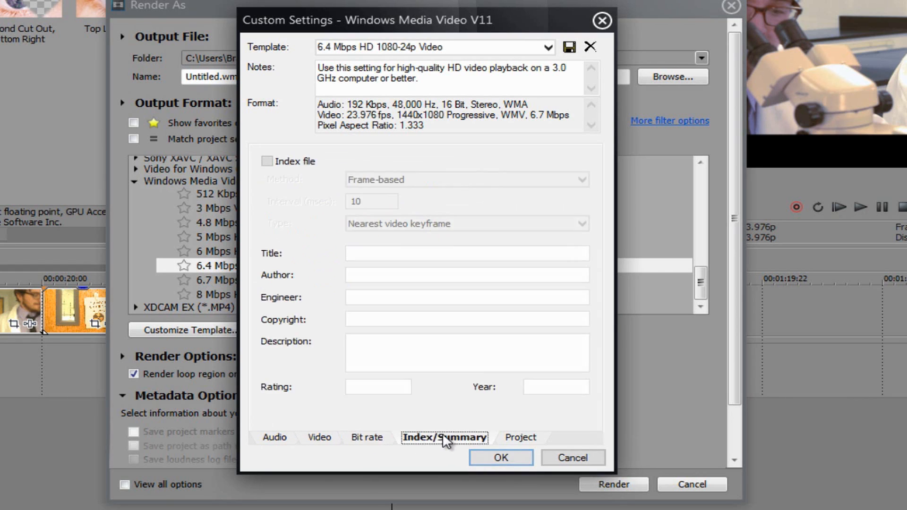
click(536, 435)
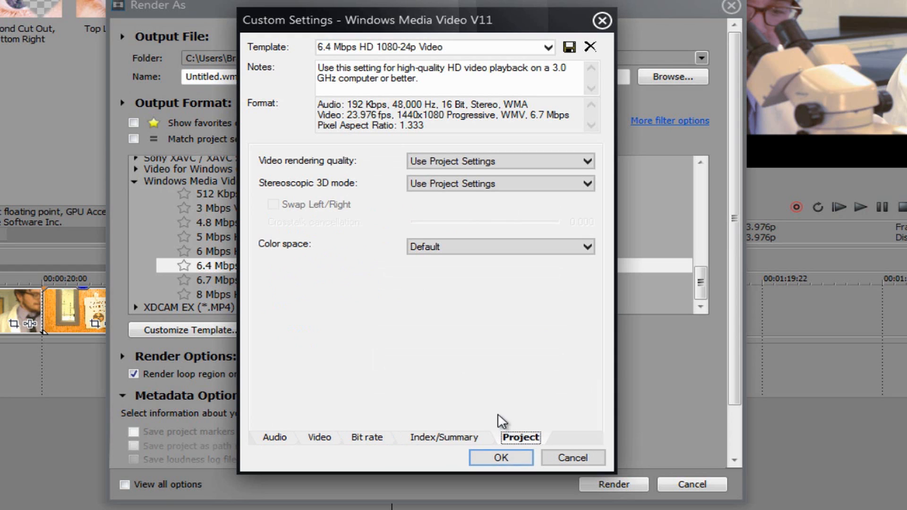
click(416, 161)
click(423, 218)
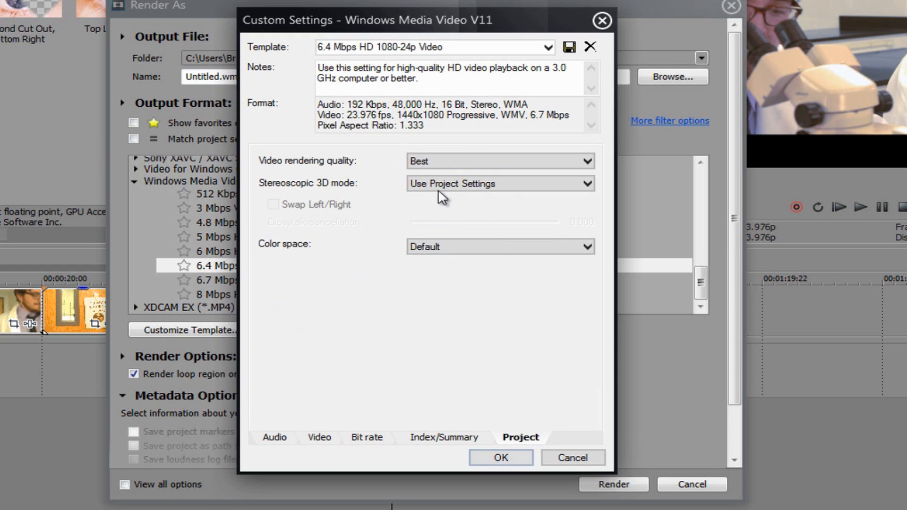
click(440, 184)
click(338, 324)
click(436, 248)
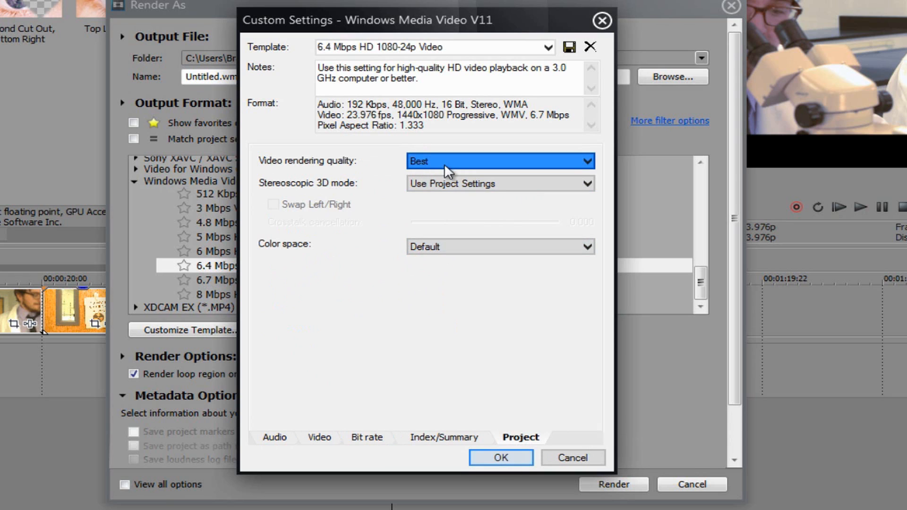
click(497, 456)
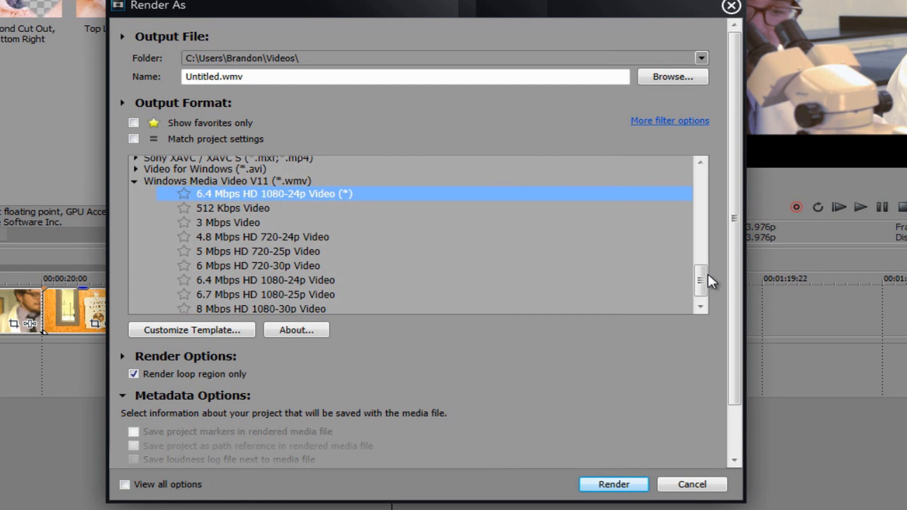
Look through the output format list, from the Windows Media Video templates back to the MainConcept AVC/AAC templates.
mouse_move(708, 277)
mouse_down()
mouse_move(706, 250)
mouse_move(708, 282)
mouse_move(716, 272)
mouse_up()
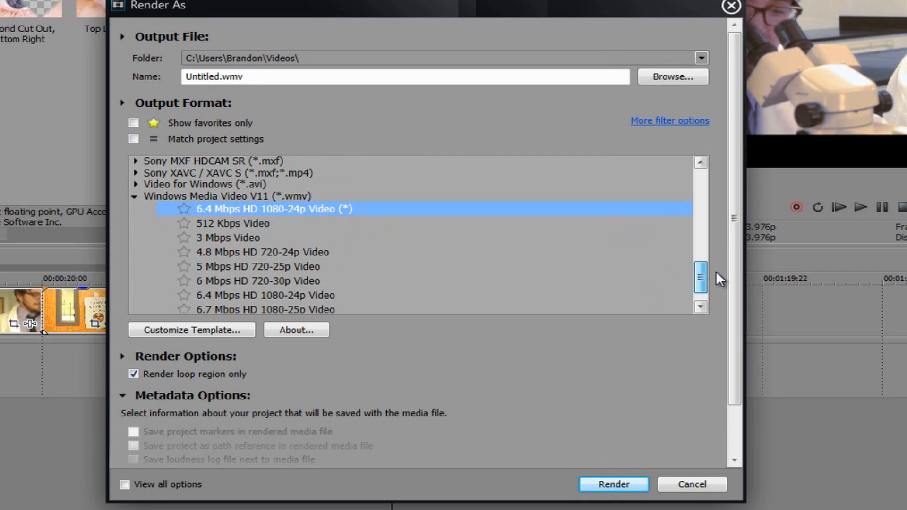
drag(716, 273, 711, 257)
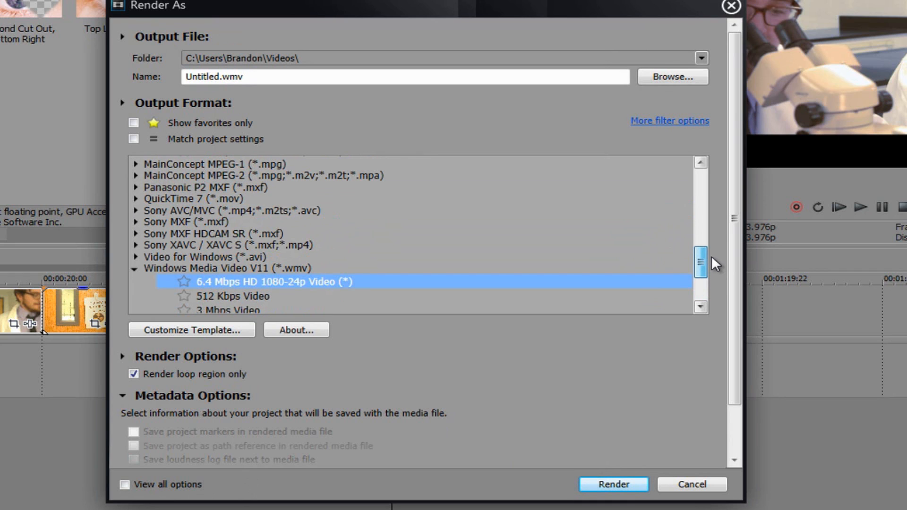
drag(712, 257, 712, 163)
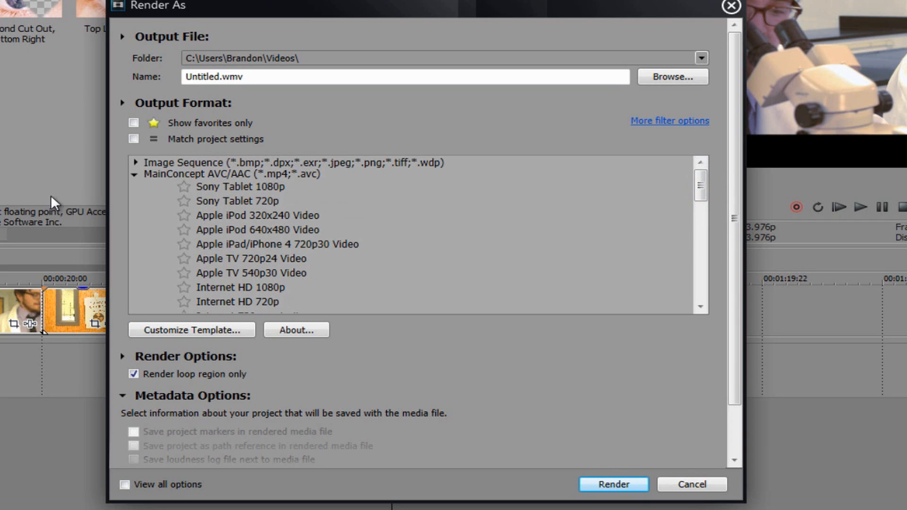
mouse_move(698, 185)
mouse_down()
mouse_move(705, 218)
mouse_move(701, 174)
mouse_up()
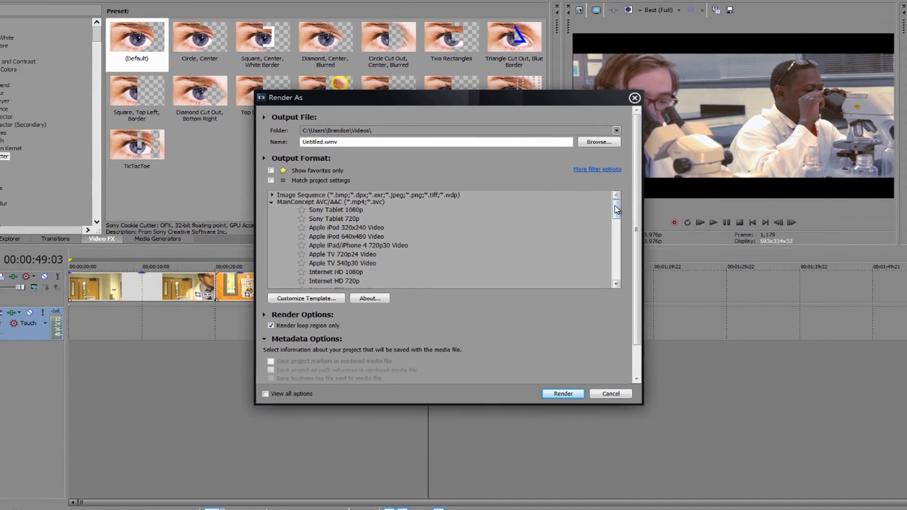
drag(701, 182, 701, 200)
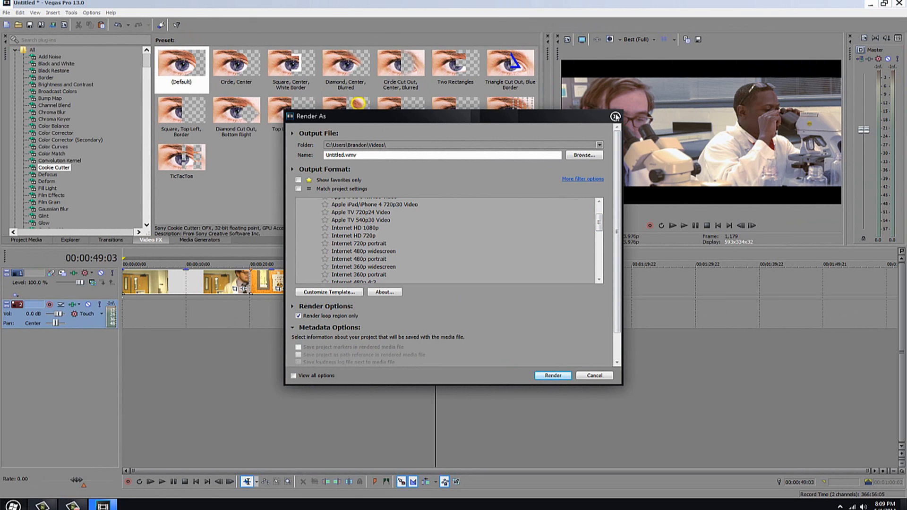
Look through the computer's installed programs list and cancel the Render As dialog.
click(13, 505)
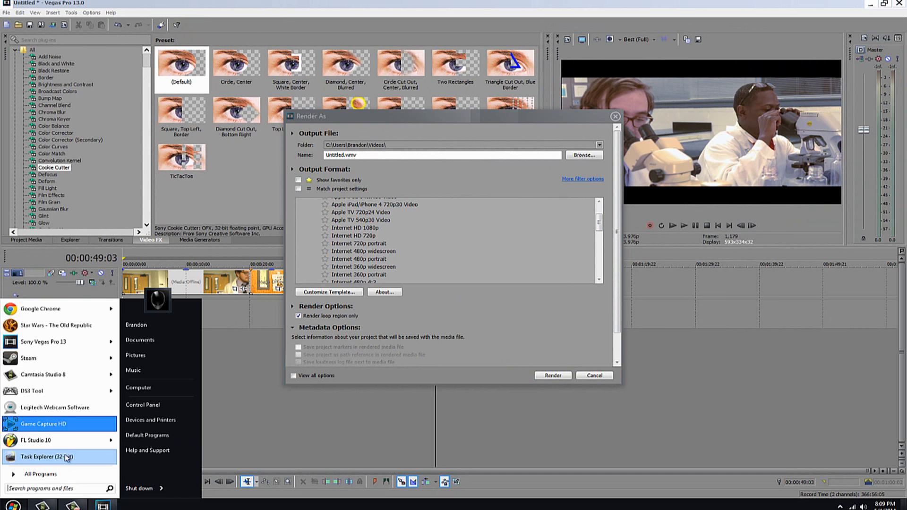
click(56, 474)
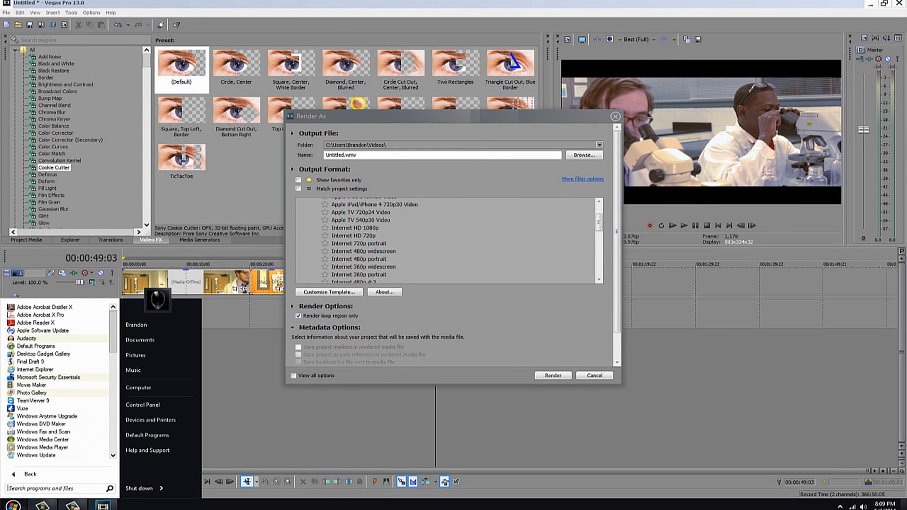
click(350, 502)
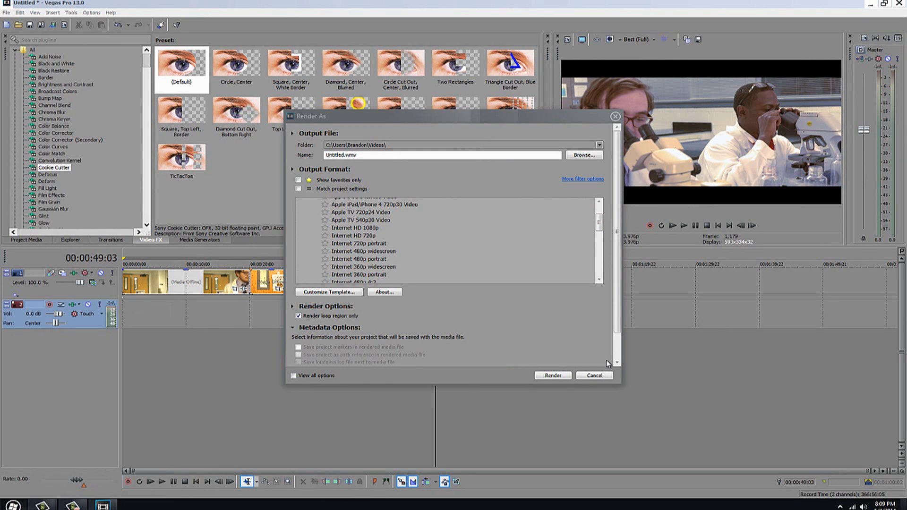
click(562, 165)
click(588, 376)
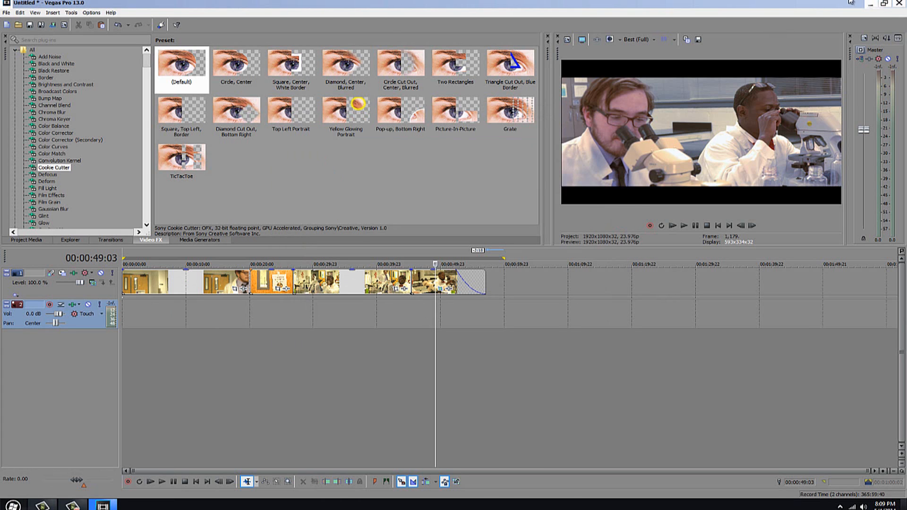
click(871, 4)
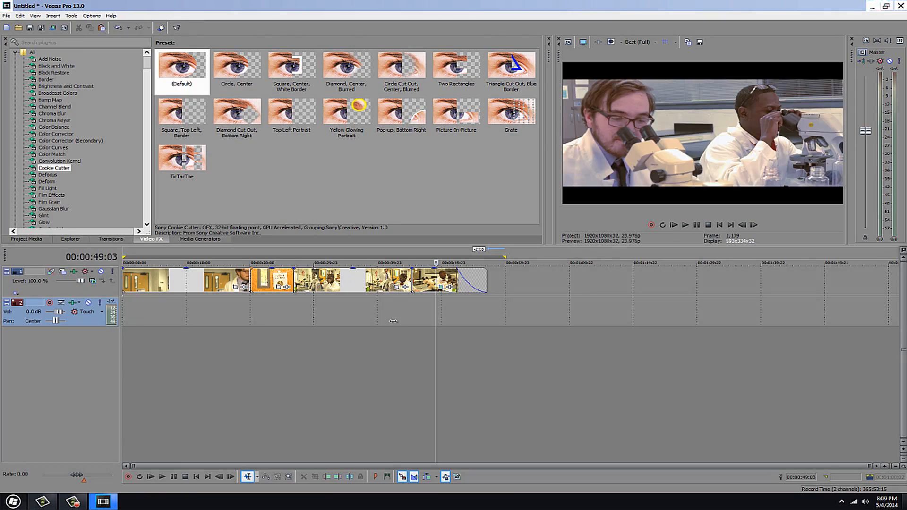
click(392, 321)
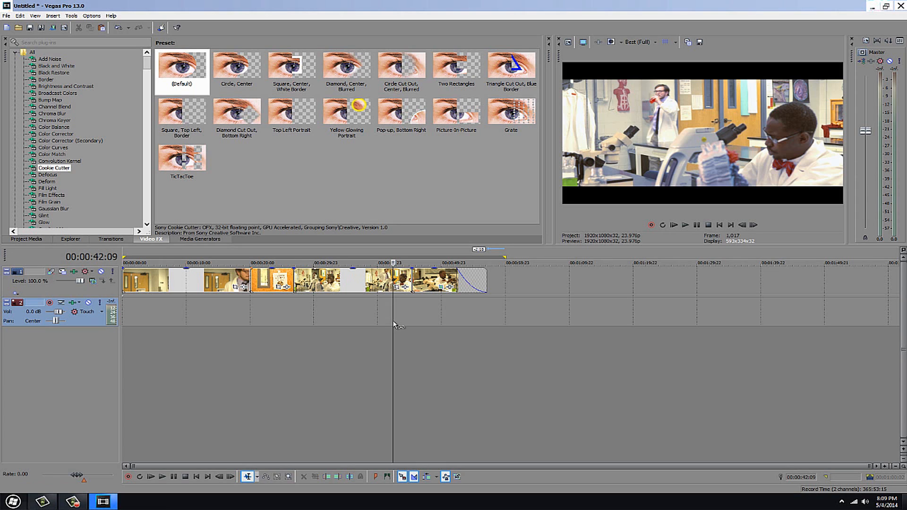
click(436, 313)
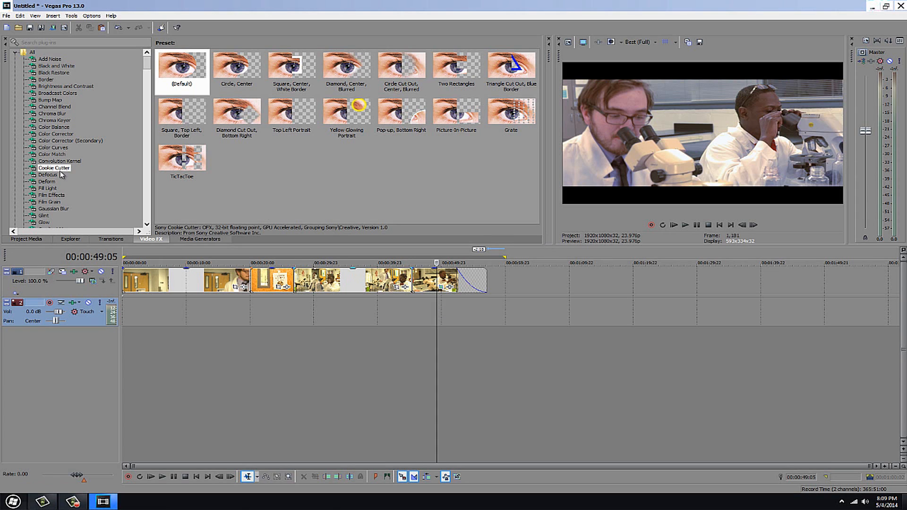
Reopen Render As, choose the QuickTime 7 3 Mbps Video template as the output format and open its custom settings.
click(5, 16)
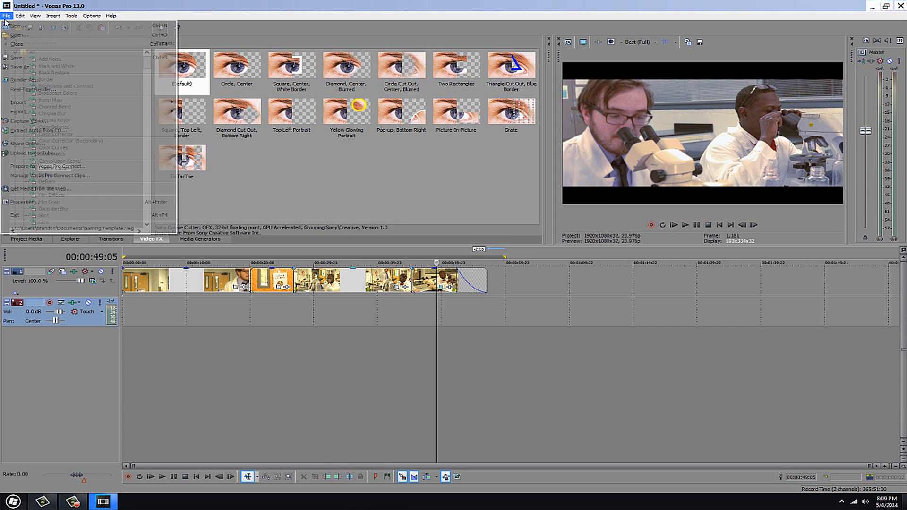
click(38, 80)
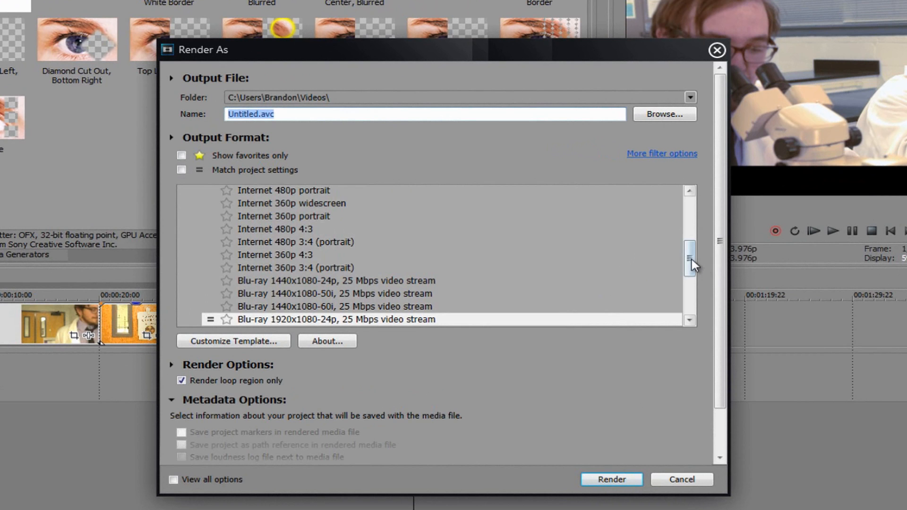
drag(692, 253, 690, 203)
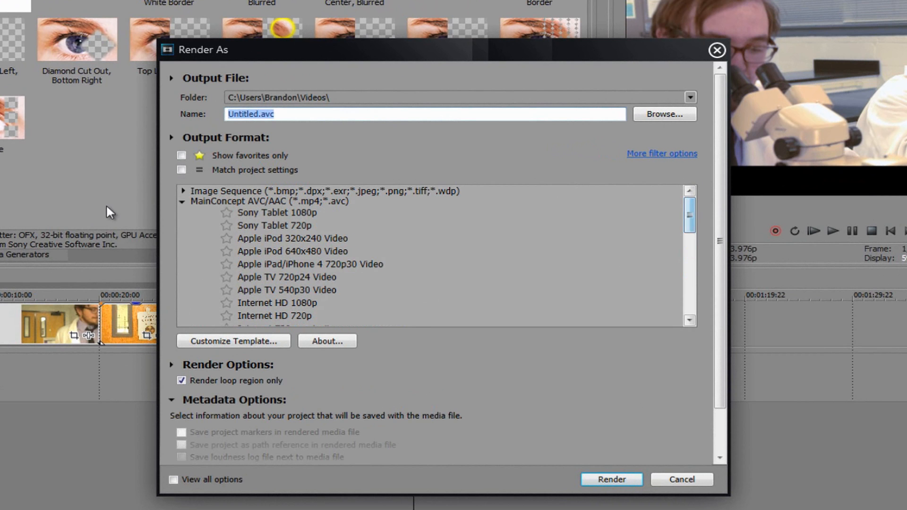
click(182, 202)
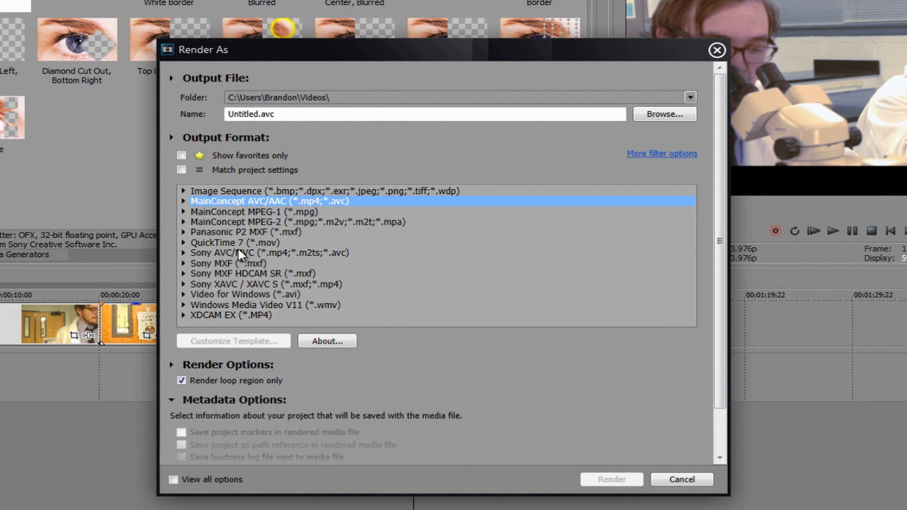
click(183, 243)
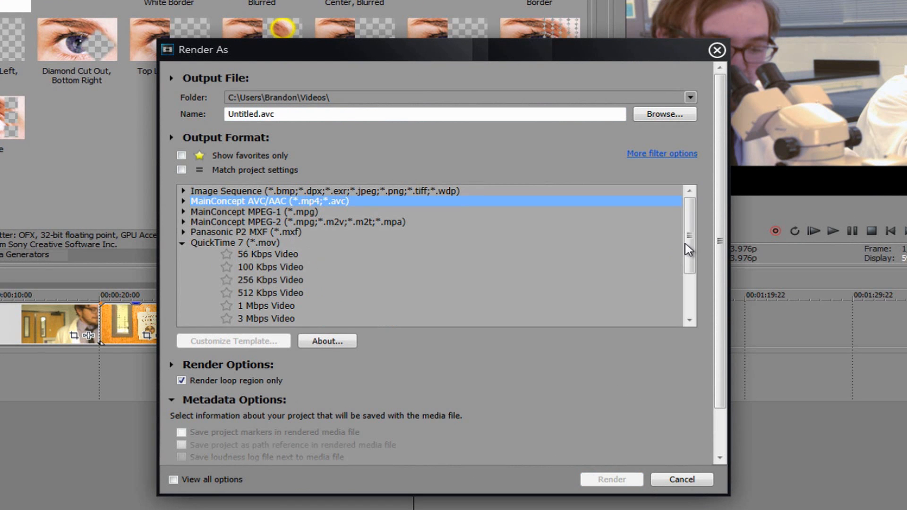
drag(688, 249, 693, 268)
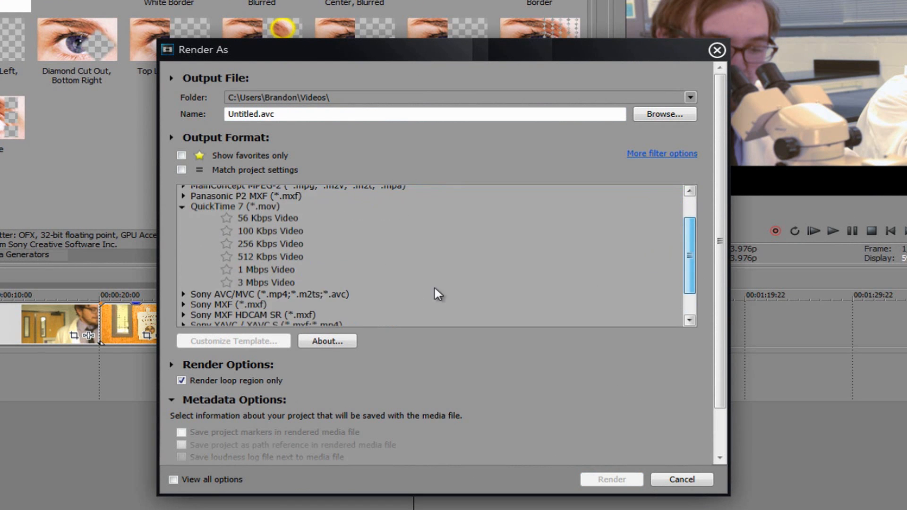
click(260, 283)
click(254, 343)
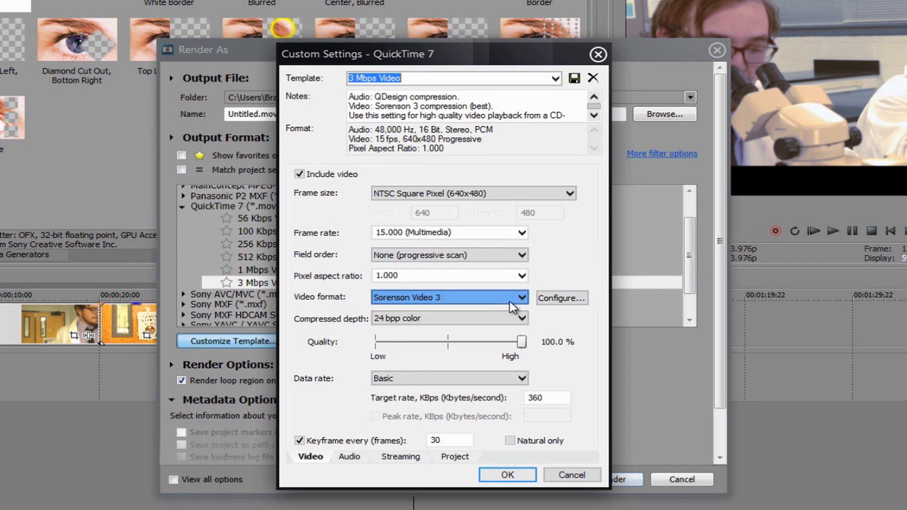
Set the QuickTime template's frame size to High Definition (1920x1080) and its frame rate to 23.976 (IVTC Film).
click(487, 191)
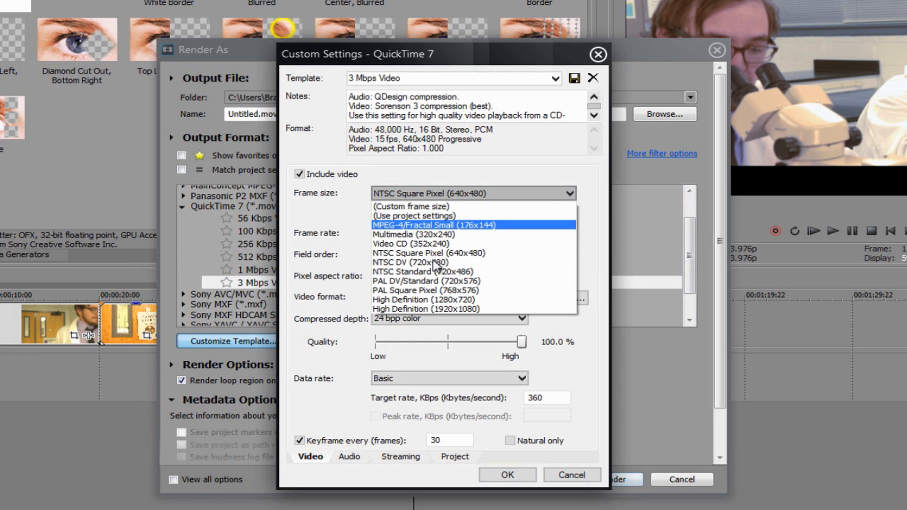
click(430, 309)
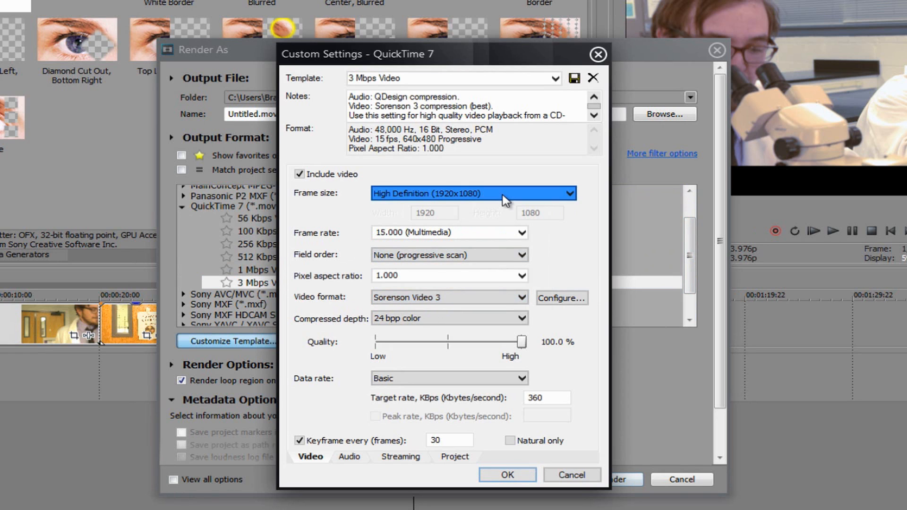
click(472, 194)
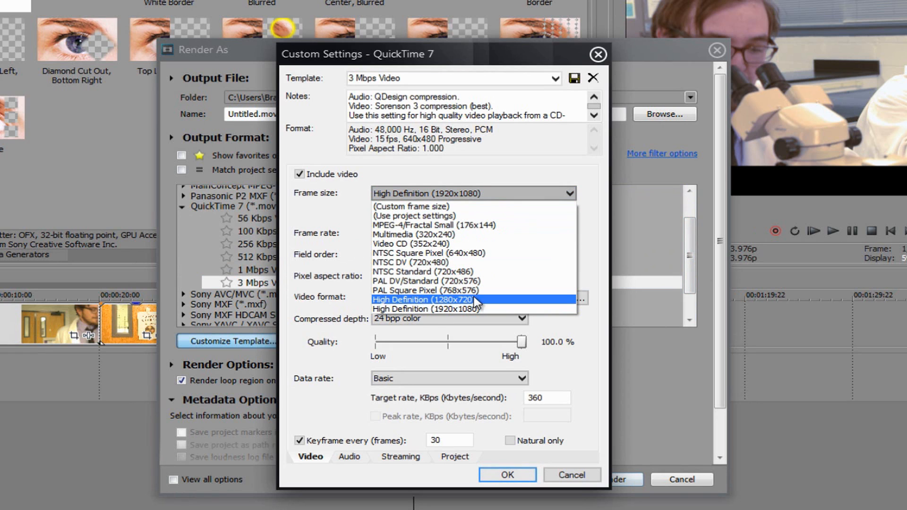
click(465, 309)
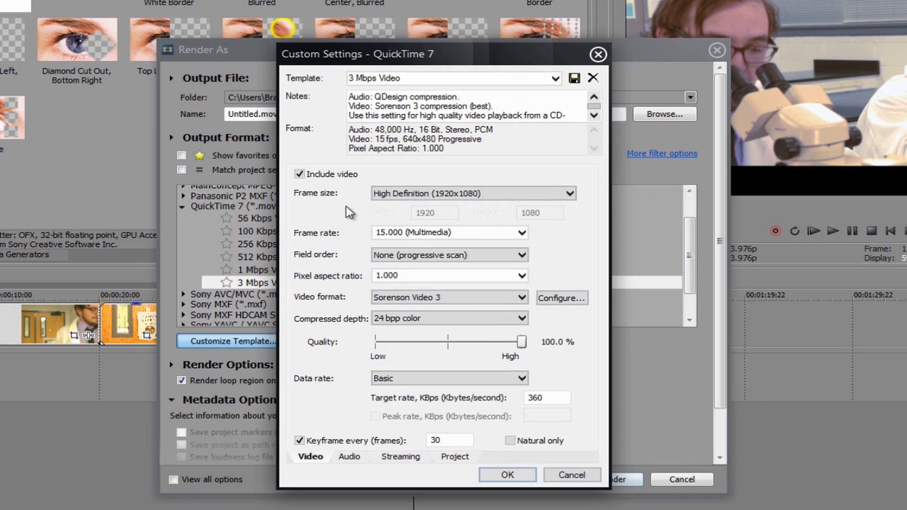
click(521, 234)
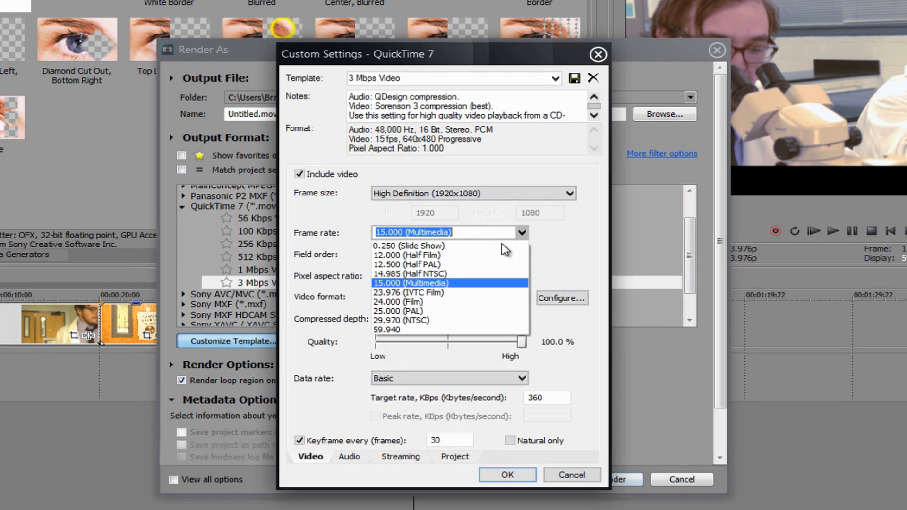
click(416, 292)
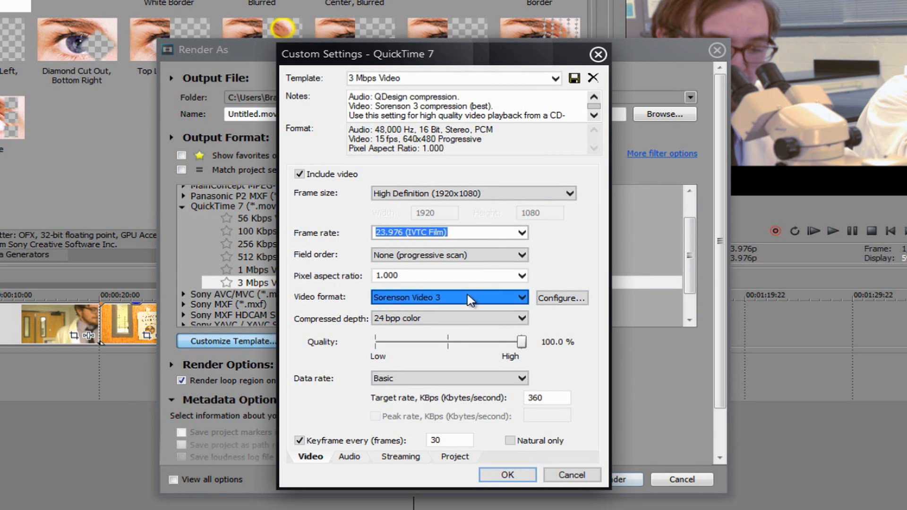
Check the compressed depth and data rate options, keeping 24 bpp color and Basic, and set a keyframe every 24 frames.
click(412, 322)
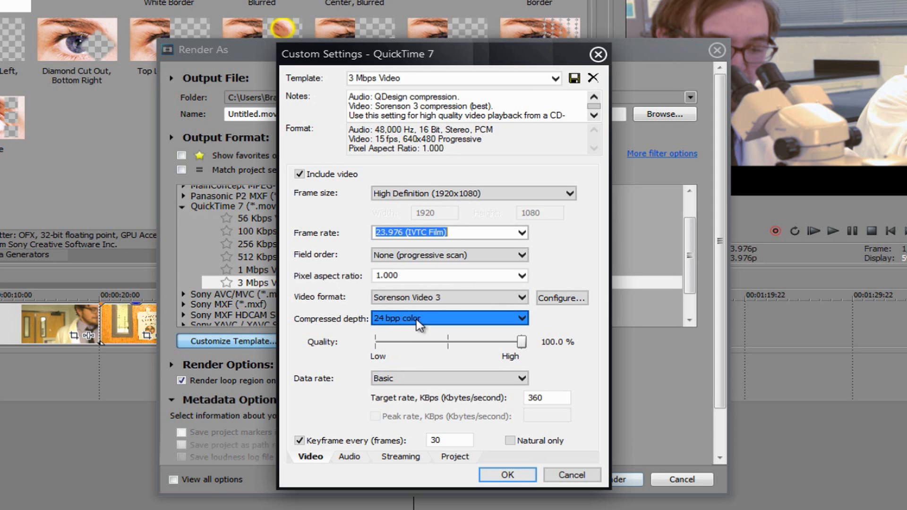
click(374, 331)
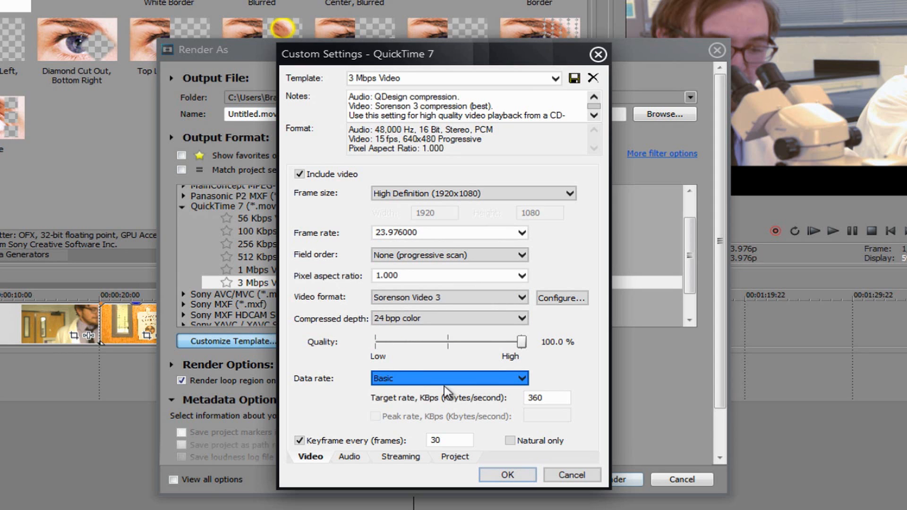
click(418, 383)
click(418, 382)
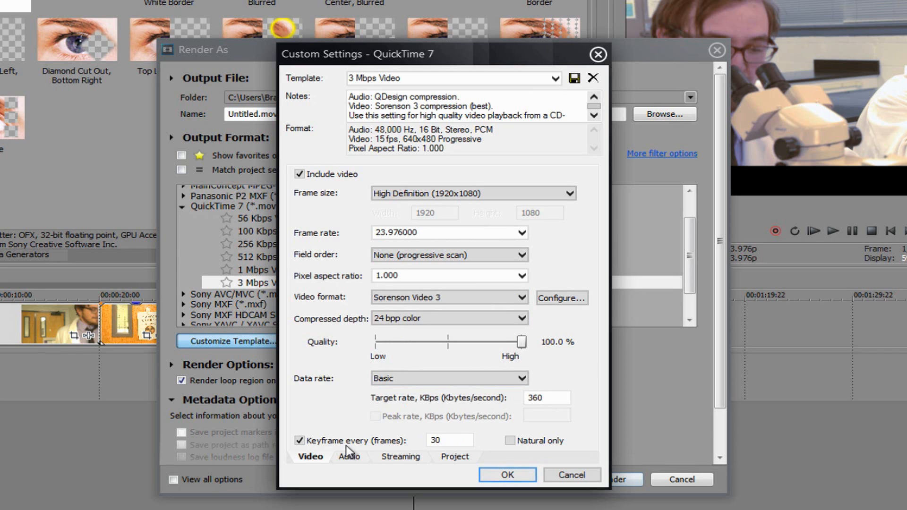
drag(457, 443, 341, 444)
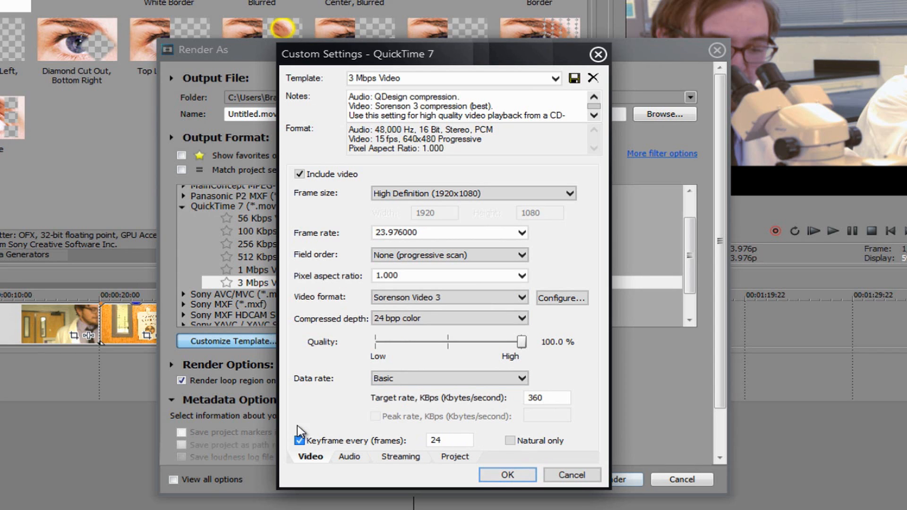
Set the template's audio format to MPEG 4 Low Complexity AAC, keeping a 48,000 Hz sample rate and 16-bit depth.
click(364, 459)
click(407, 195)
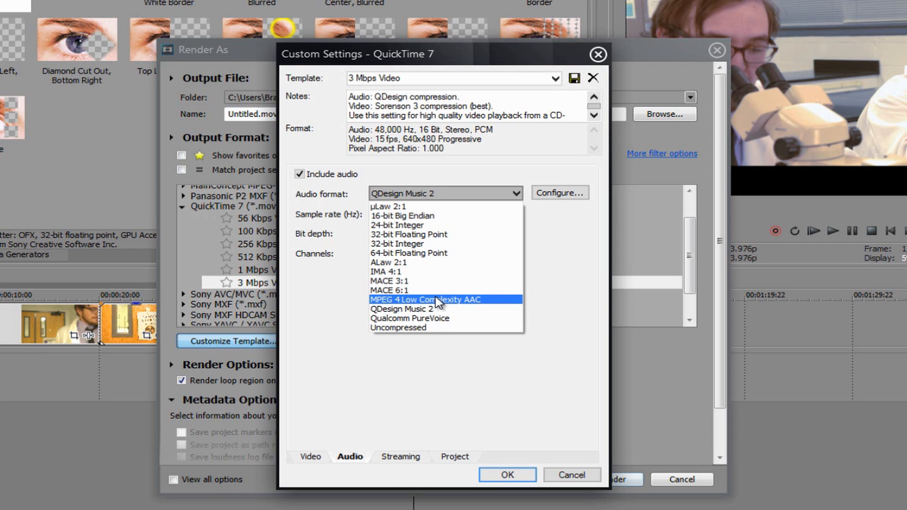
click(436, 299)
click(398, 216)
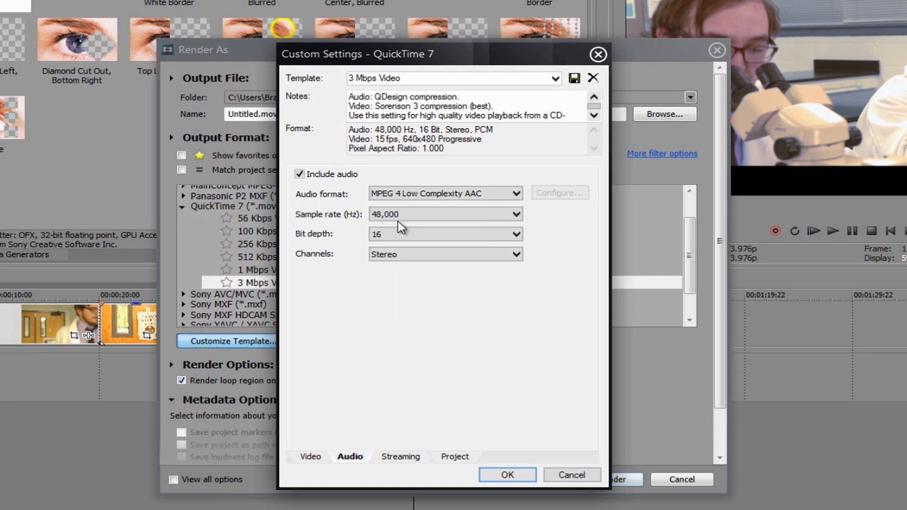
click(402, 217)
click(391, 296)
click(387, 235)
click(311, 243)
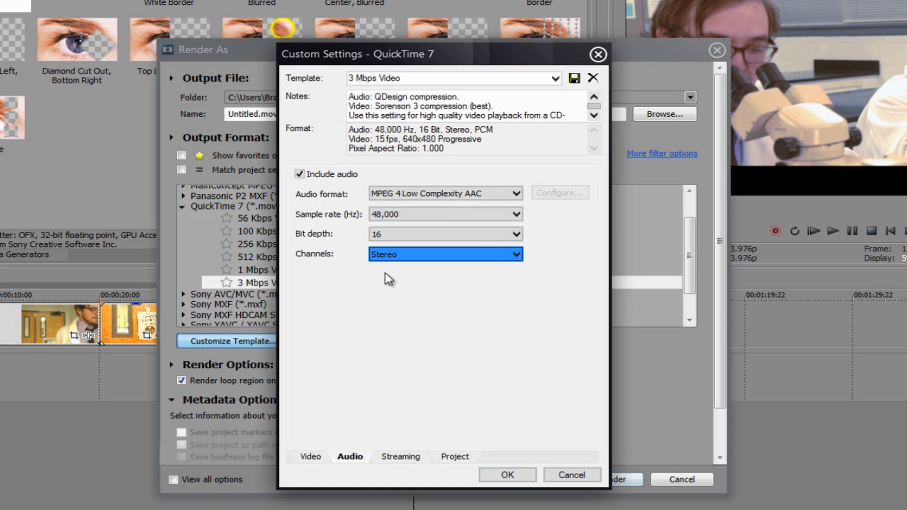
Review the template's streaming optimization options, keeping Fast start.
click(409, 457)
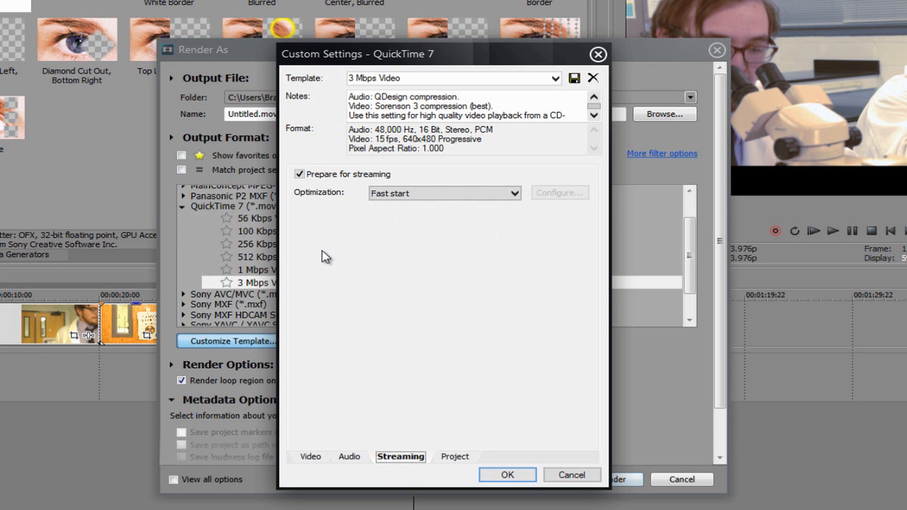
click(399, 194)
click(399, 195)
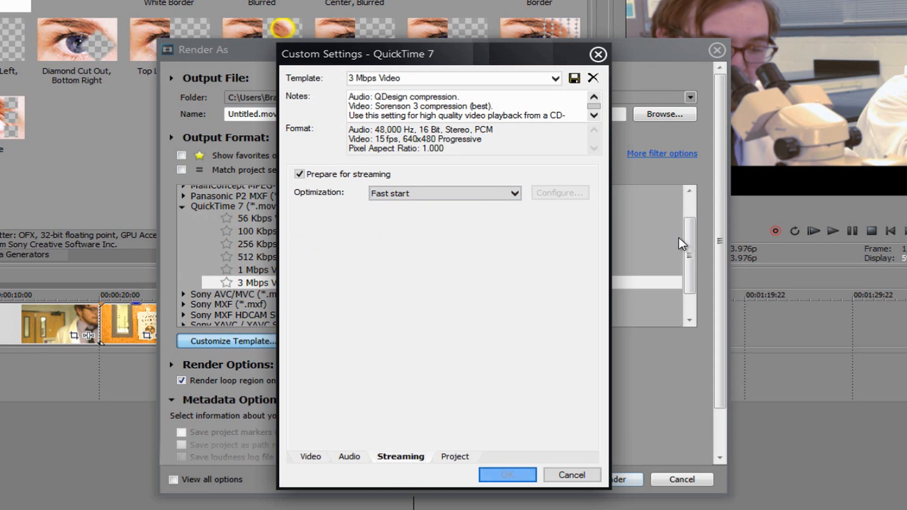
click(470, 199)
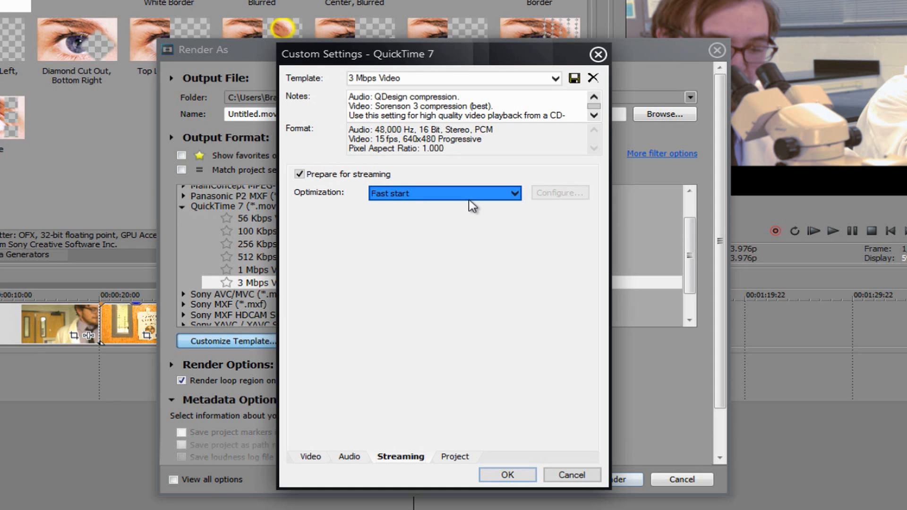
Recheck the streaming optimization choices, keeping Fast start, and toggle Prepare for streaming off and back on.
click(469, 199)
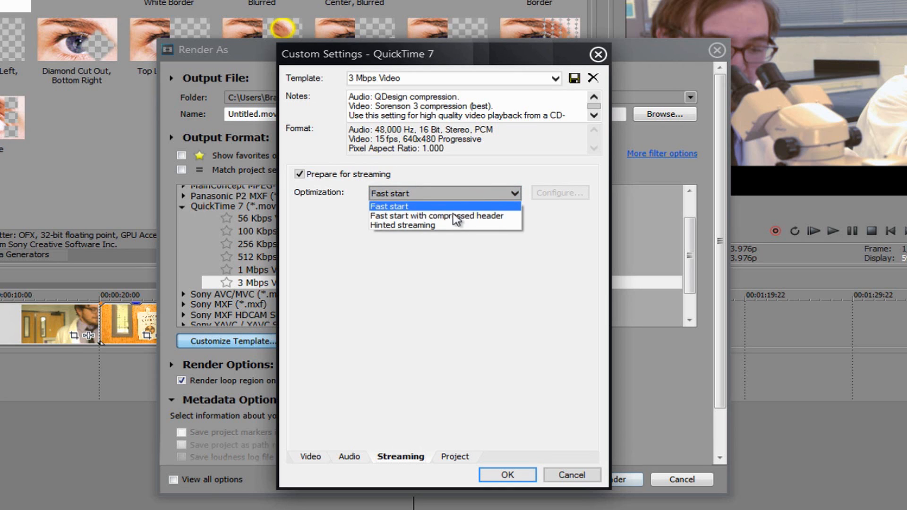
click(372, 206)
click(299, 174)
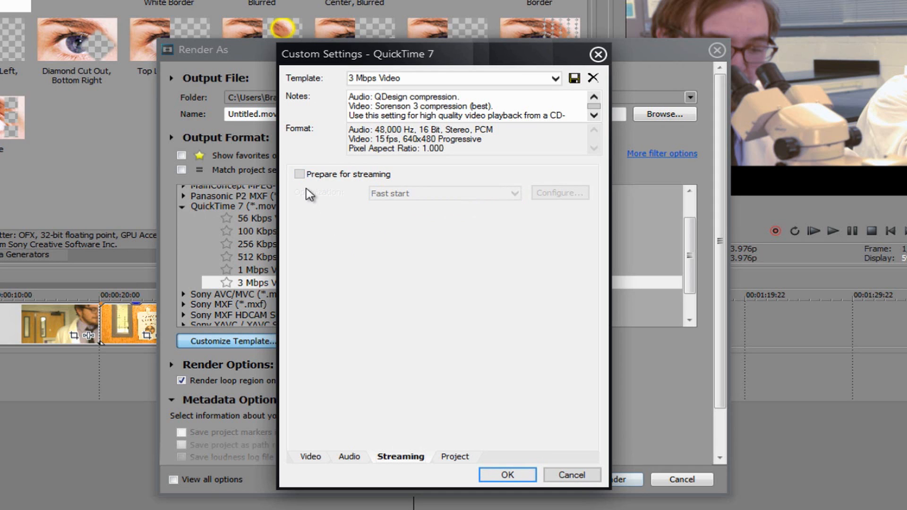
click(299, 174)
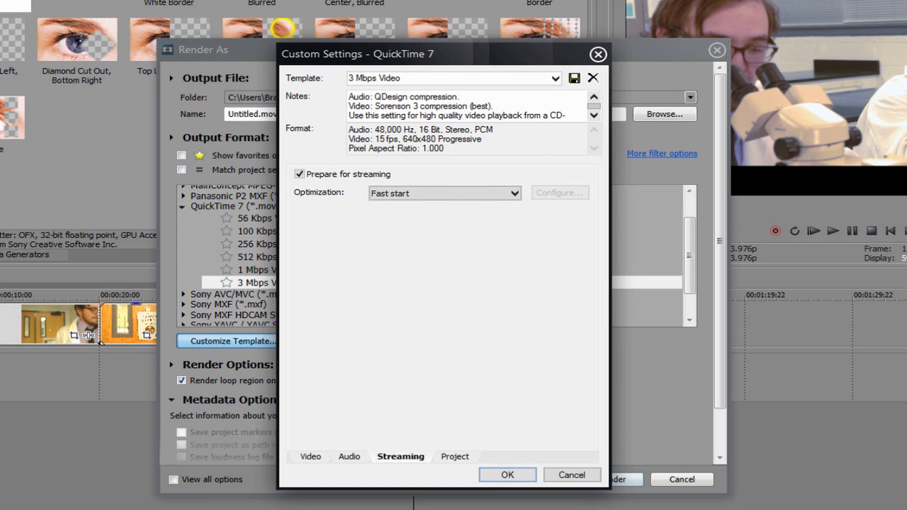
Set the template's video rendering quality to Best, keep the project's stereoscopic 3D mode, and start rendering the QuickTime file.
click(454, 458)
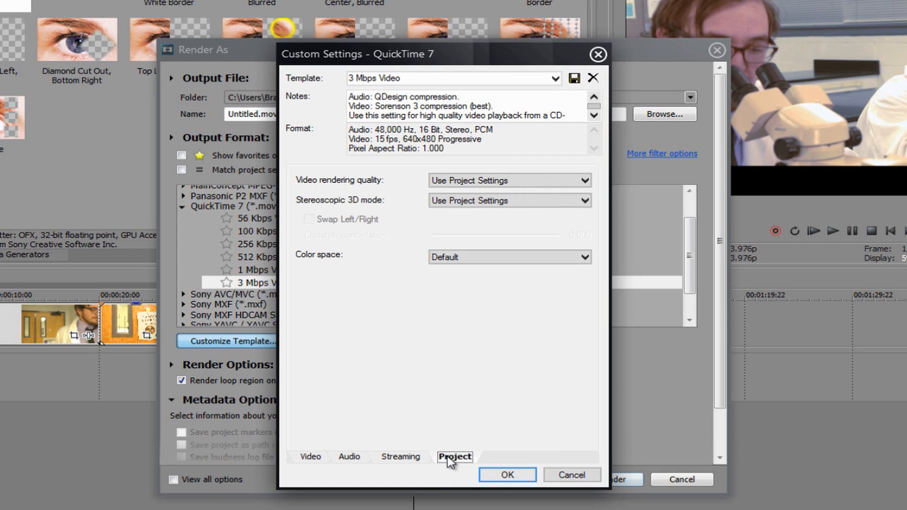
click(441, 182)
click(448, 231)
click(470, 201)
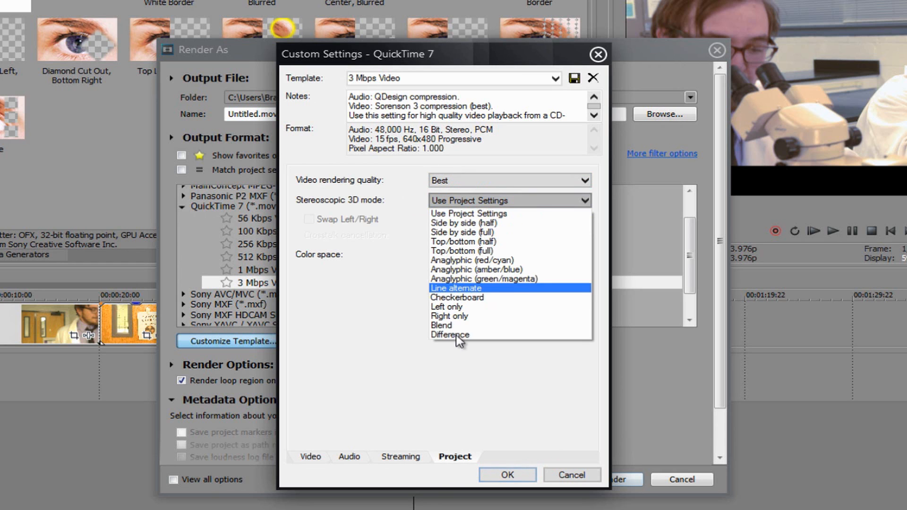
click(448, 214)
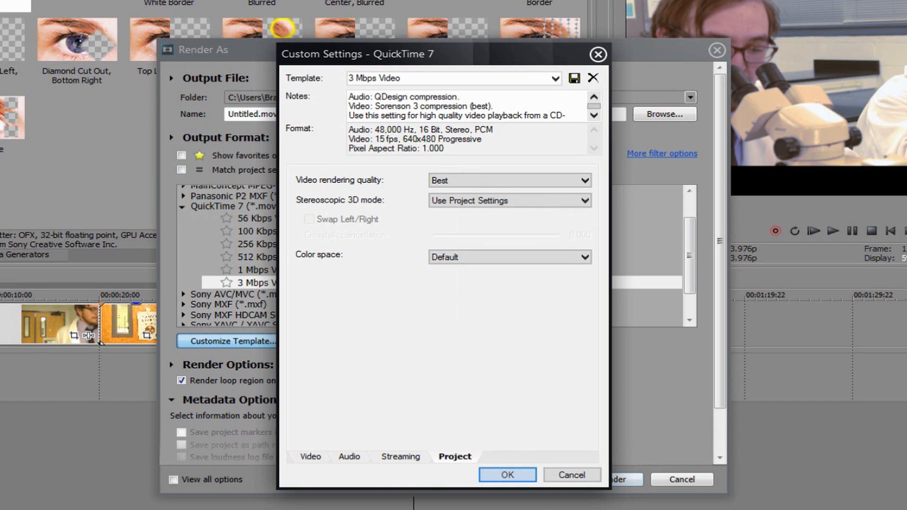
click(511, 476)
click(613, 478)
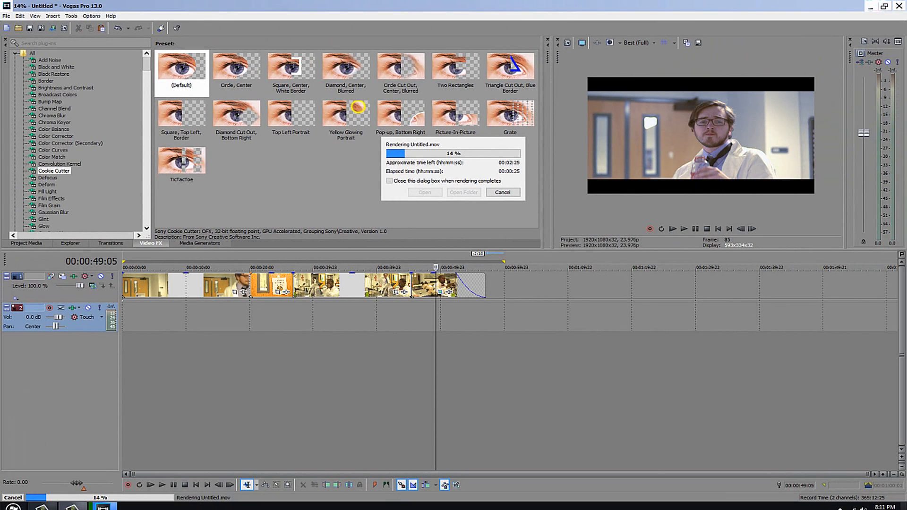
click(72, 507)
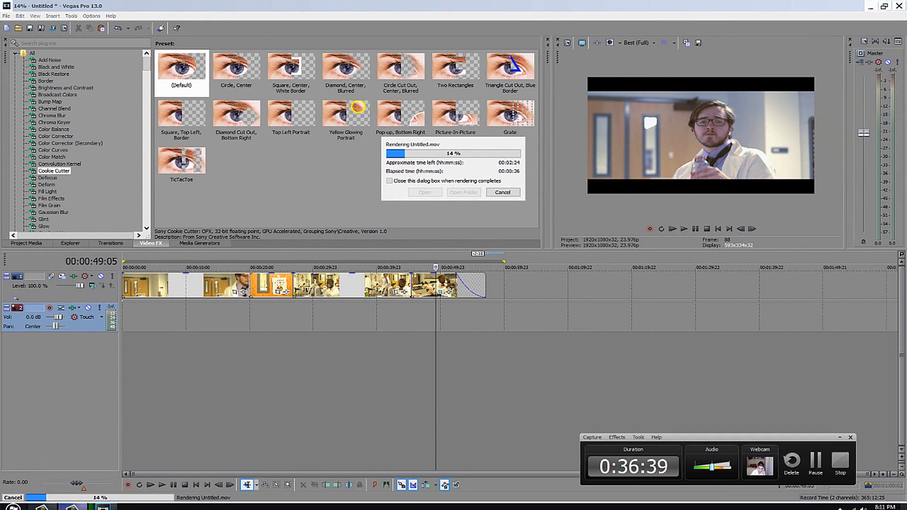
click(816, 461)
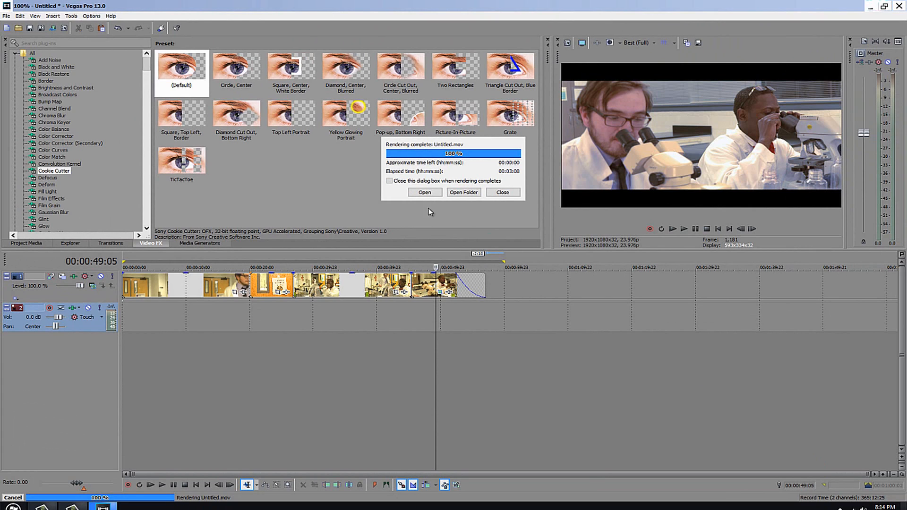
click(71, 505)
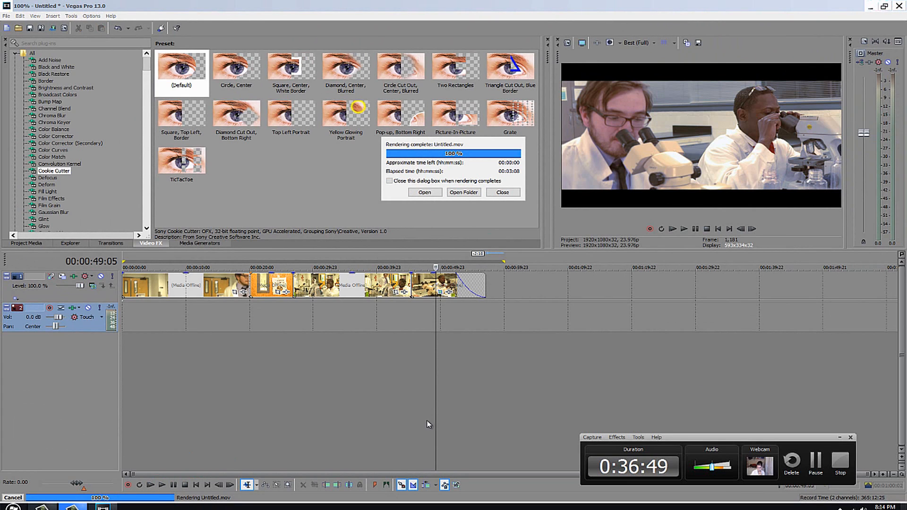
click(838, 440)
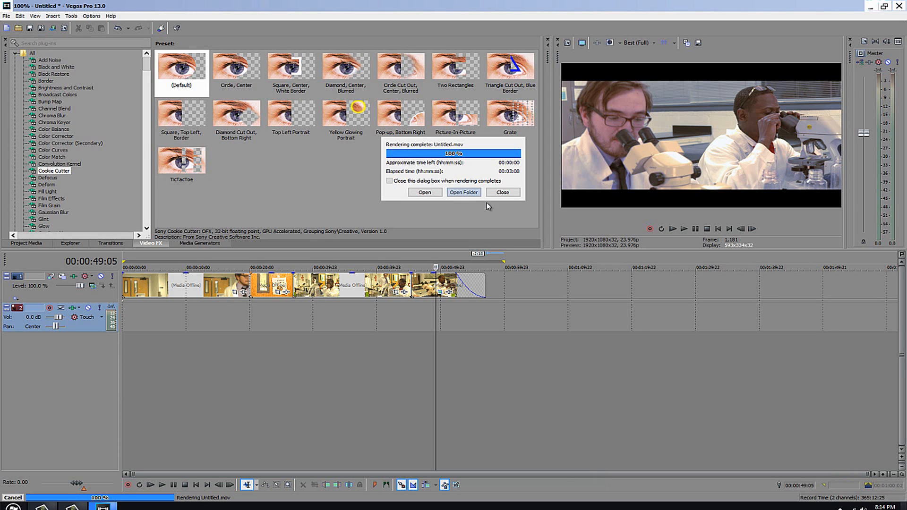
Open the rendered file's folder, watch Untitled.mov in an enlarged player window, and close the player and folder.
click(463, 192)
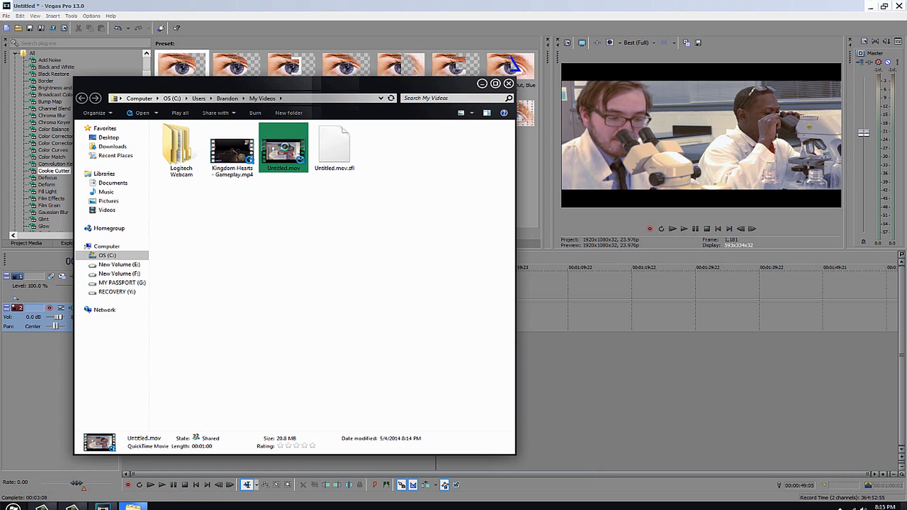
double_click(284, 147)
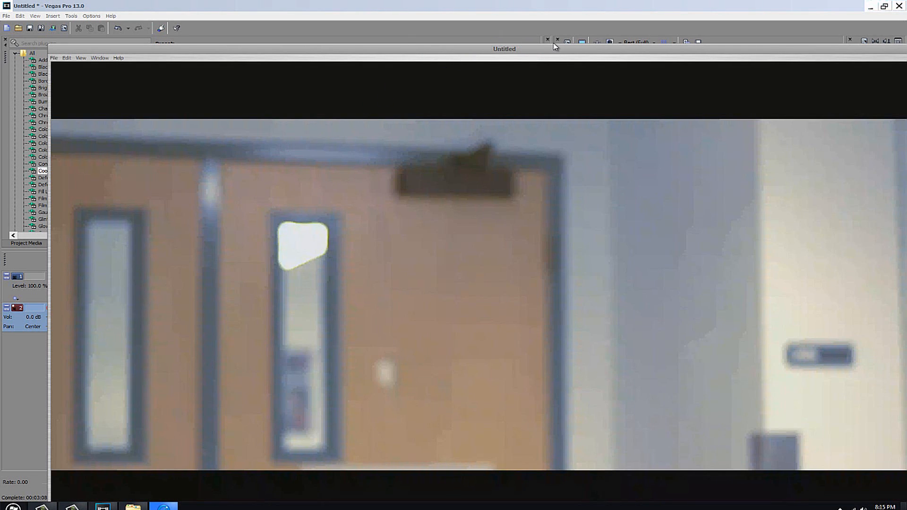
drag(553, 50, 450, 48)
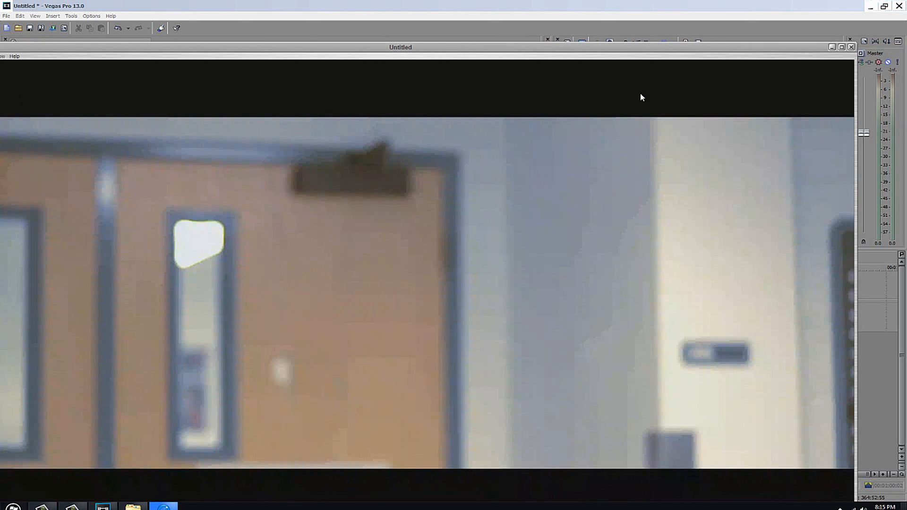
click(841, 47)
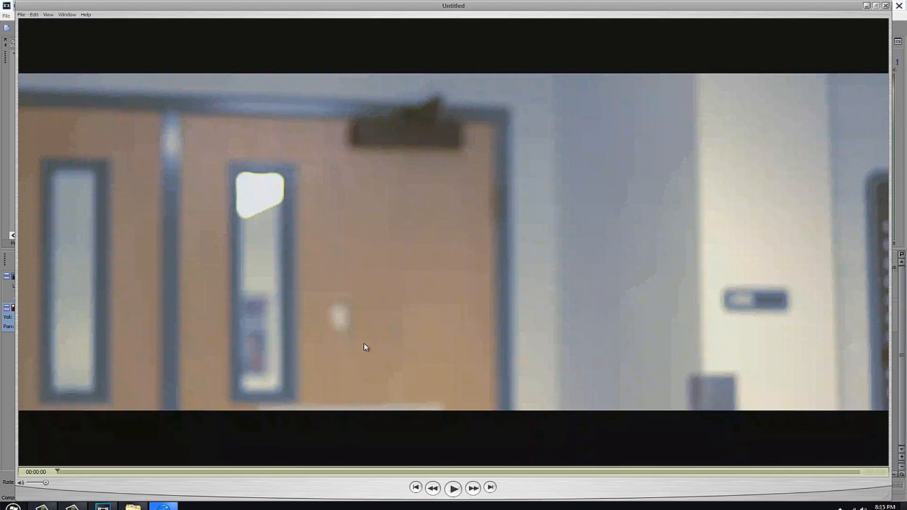
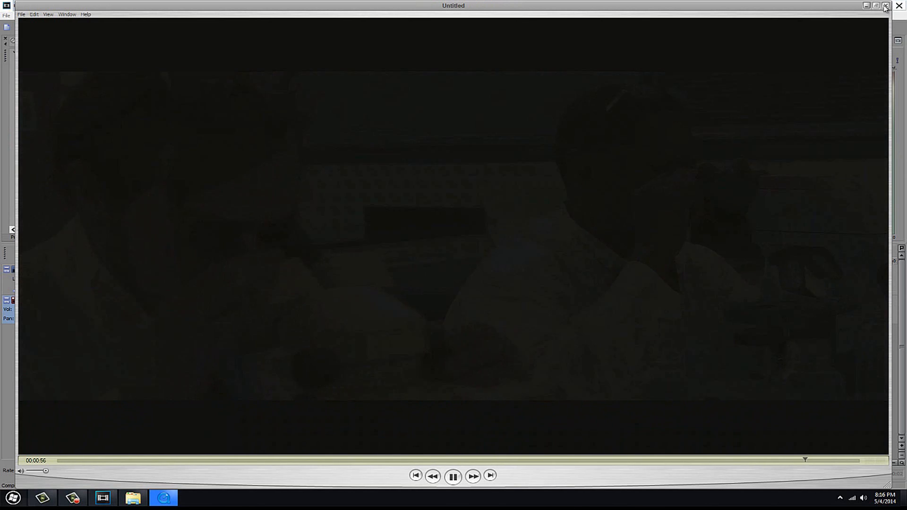
click(885, 6)
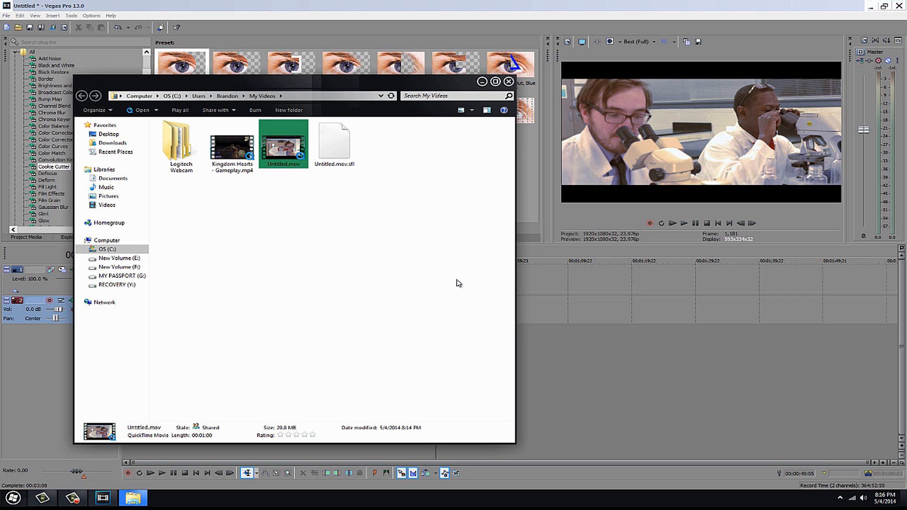
click(508, 82)
click(409, 326)
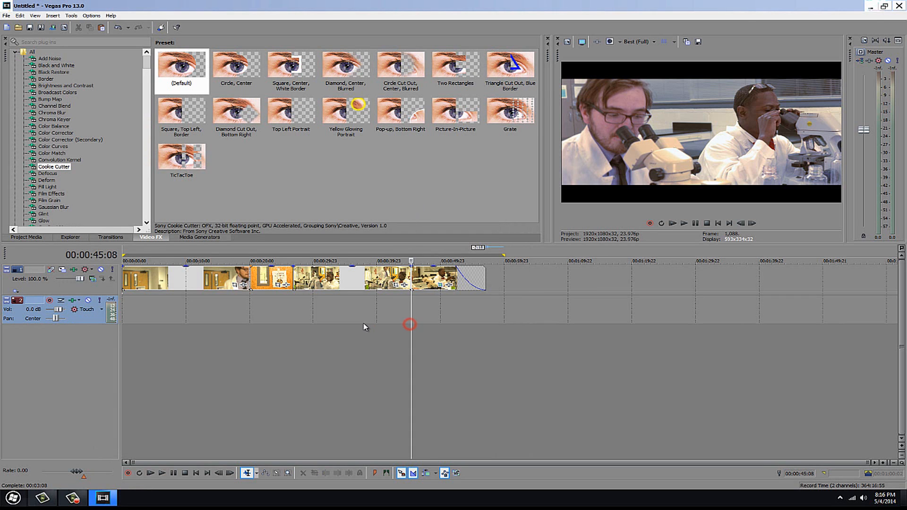
click(361, 323)
click(444, 319)
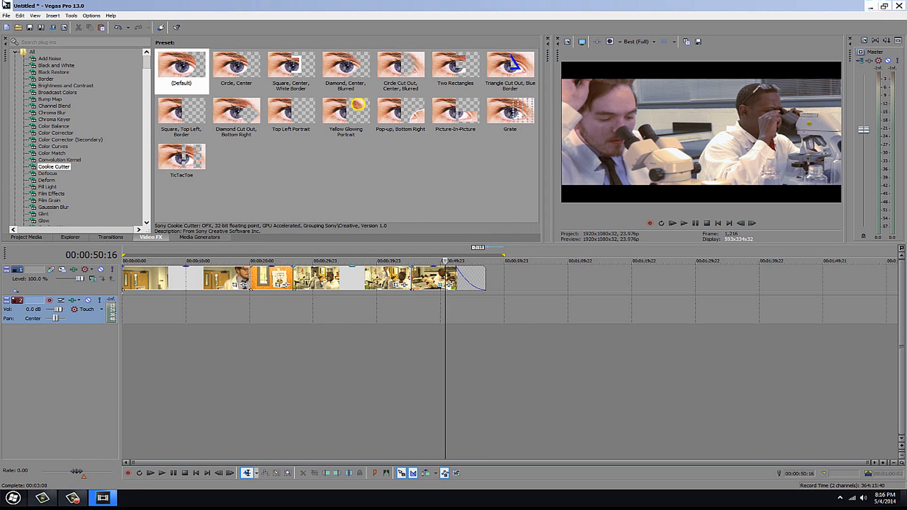
Reopen the render settings and review the customized QuickTime template's field order, audio and streaming options without changing them.
click(6, 16)
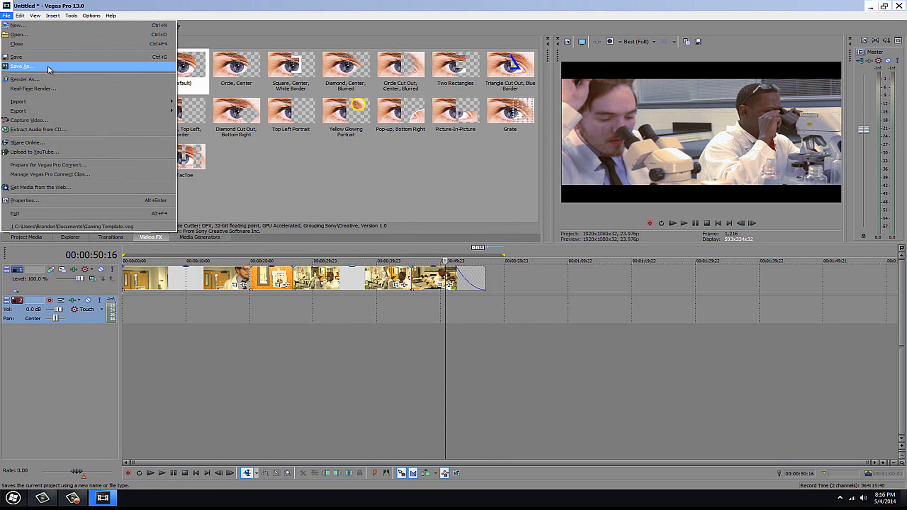
click(51, 80)
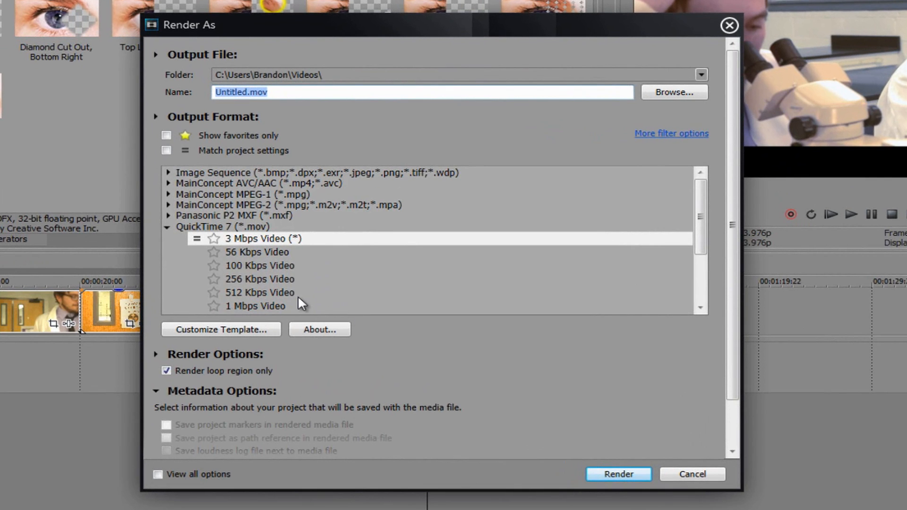
click(238, 329)
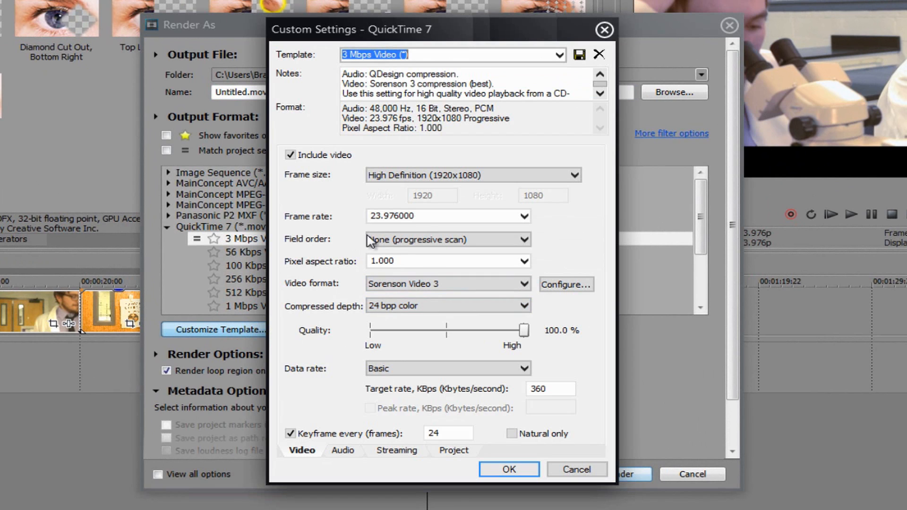
click(400, 239)
click(338, 250)
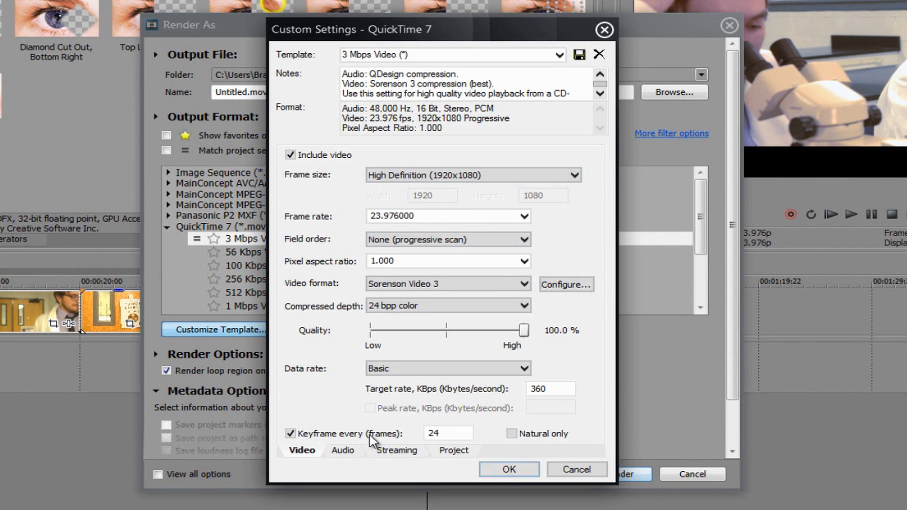
click(344, 450)
click(397, 450)
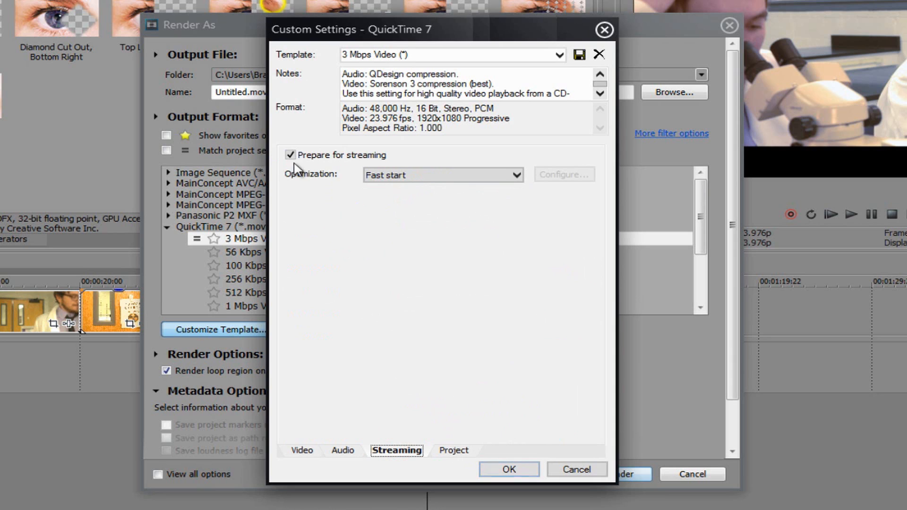
click(397, 181)
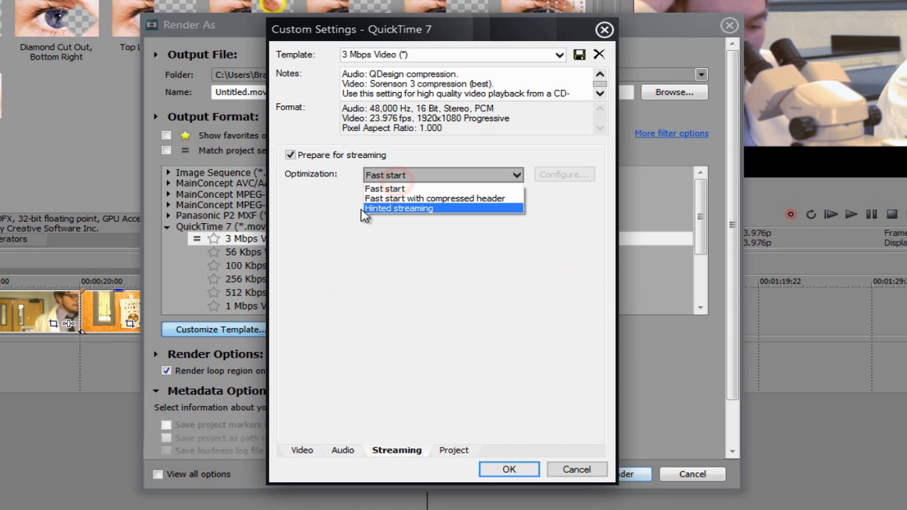
click(324, 226)
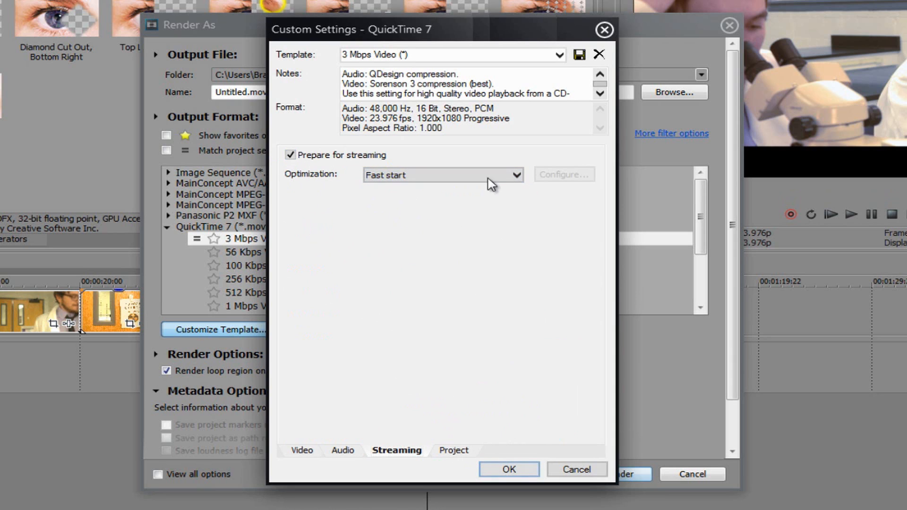
click(608, 32)
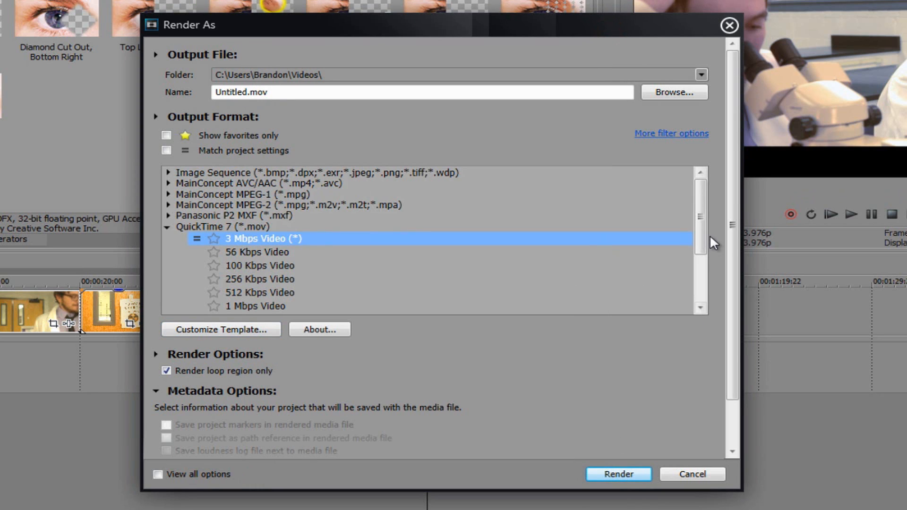
Choose the 6.4 Mbps HD 1080-24p Video template of the Windows Media Video V11 format for the render.
mouse_move(699, 237)
mouse_down()
mouse_move(703, 273)
mouse_move(700, 212)
mouse_move(705, 282)
mouse_up()
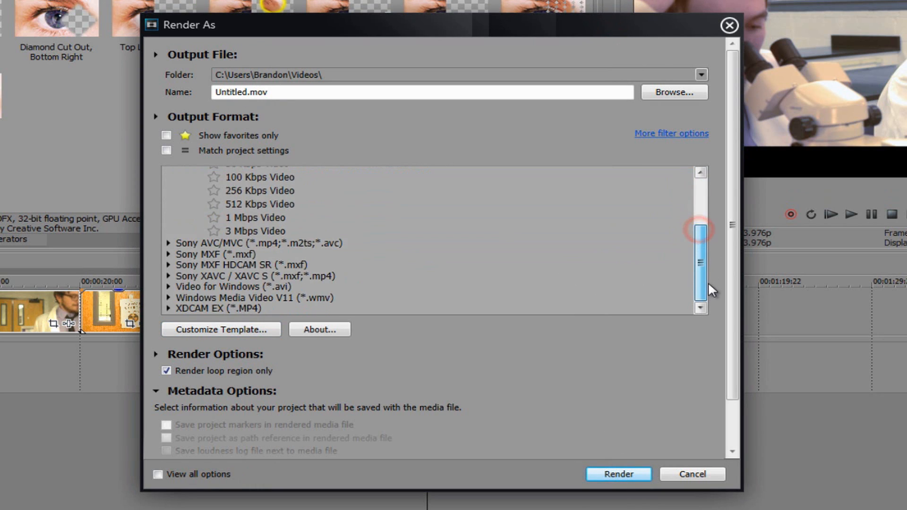
click(222, 296)
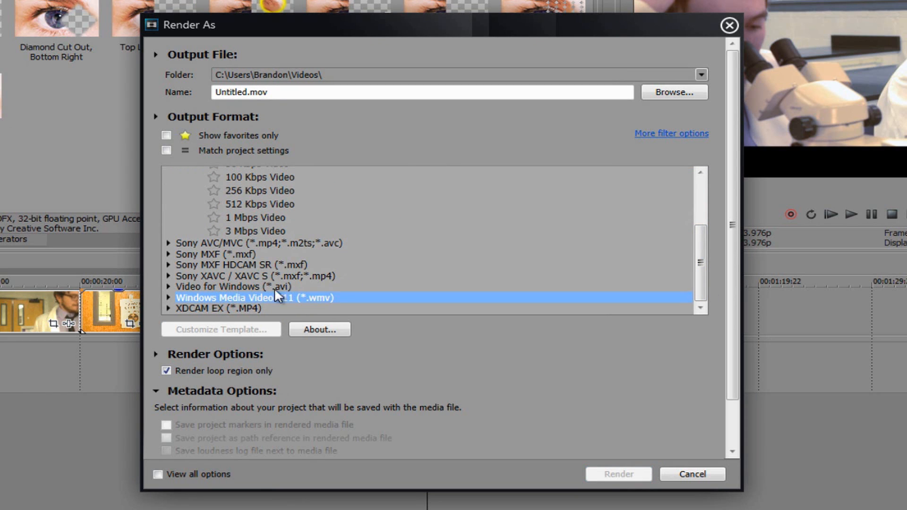
click(166, 298)
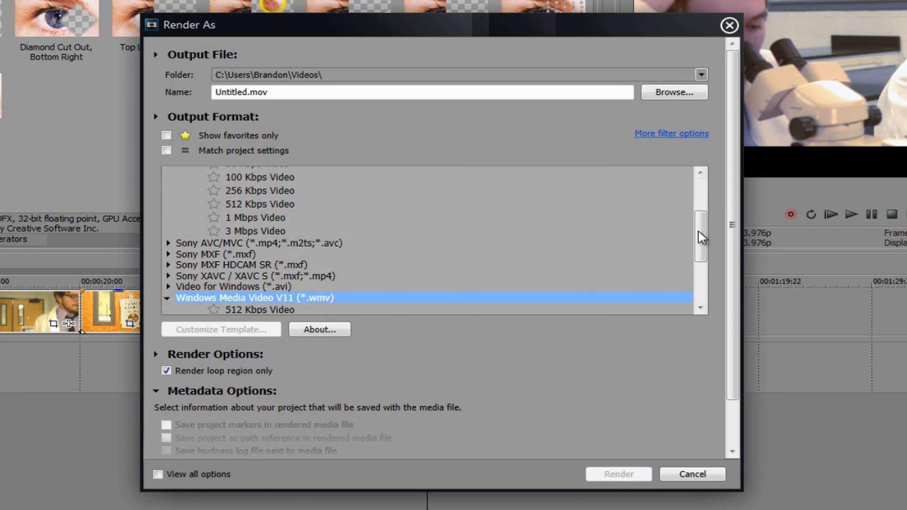
drag(699, 231, 702, 289)
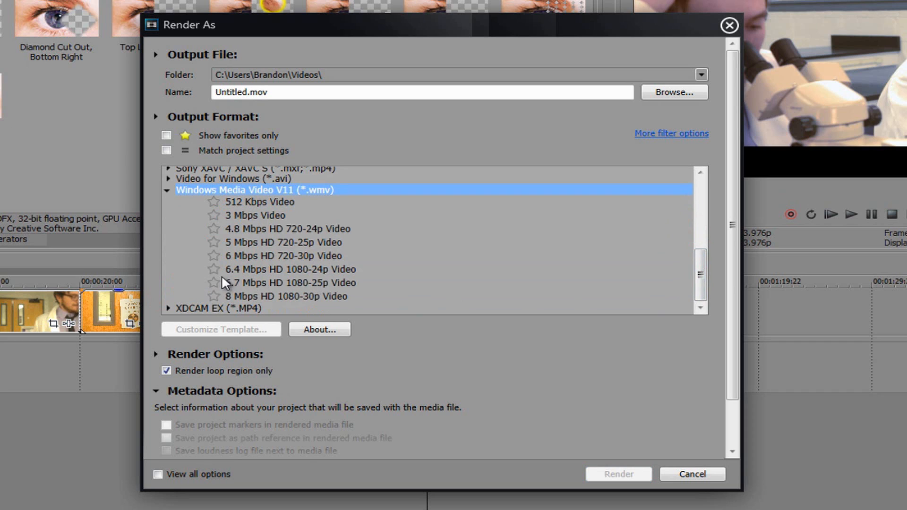
click(312, 270)
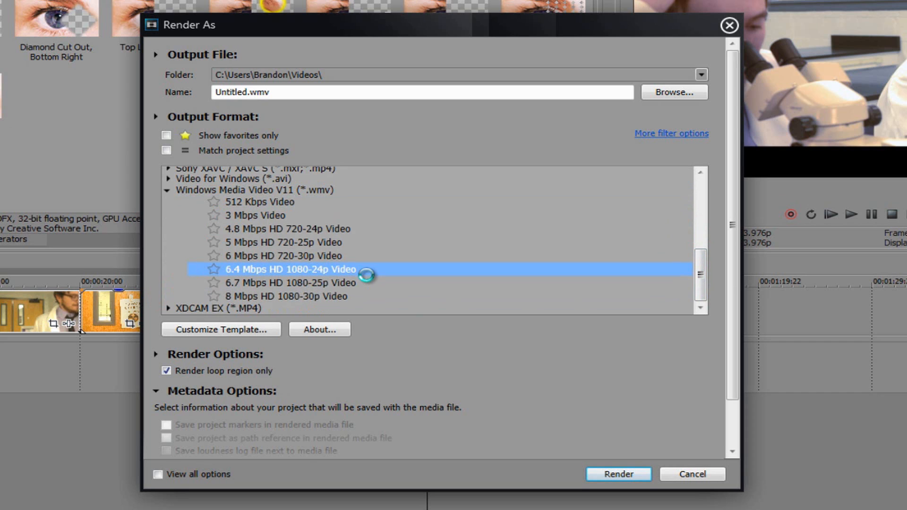
Customize the Windows Media template's audio with Quality VBR mode, keeping the Windows Media Audio 9.2 format.
click(261, 329)
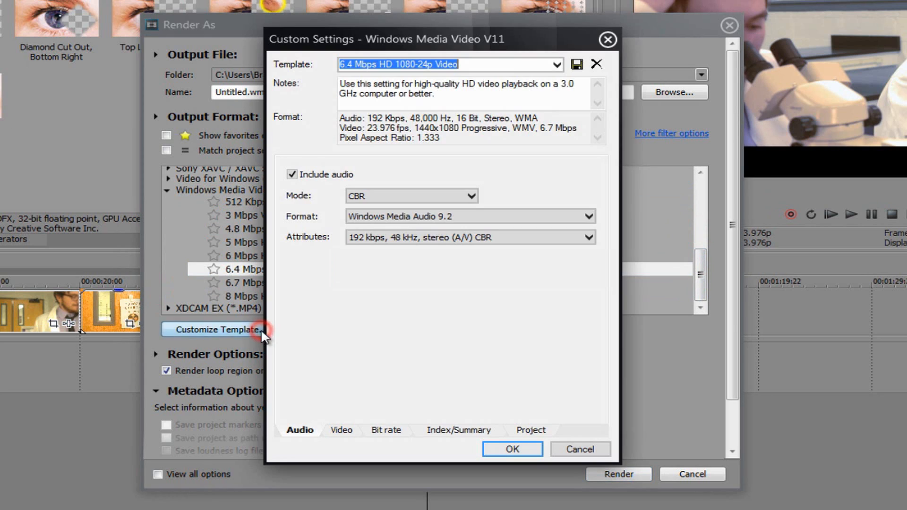
click(358, 200)
click(365, 219)
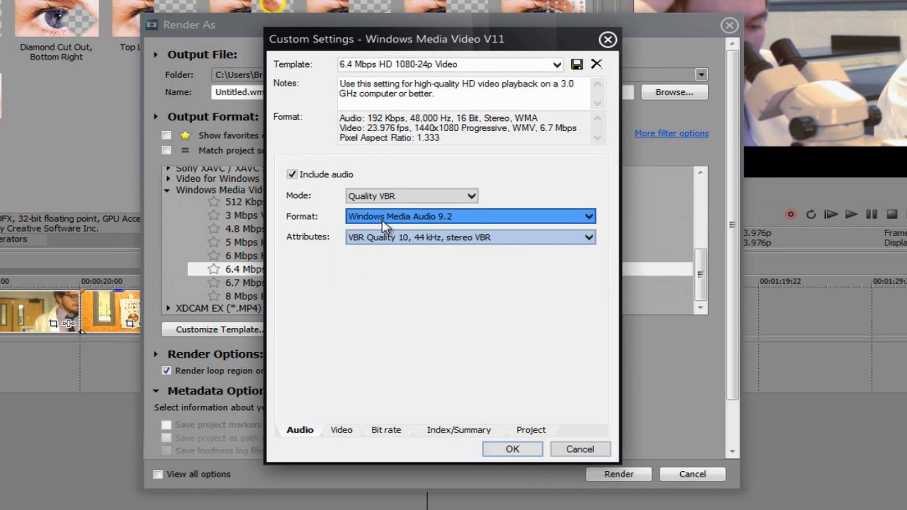
click(381, 218)
click(304, 218)
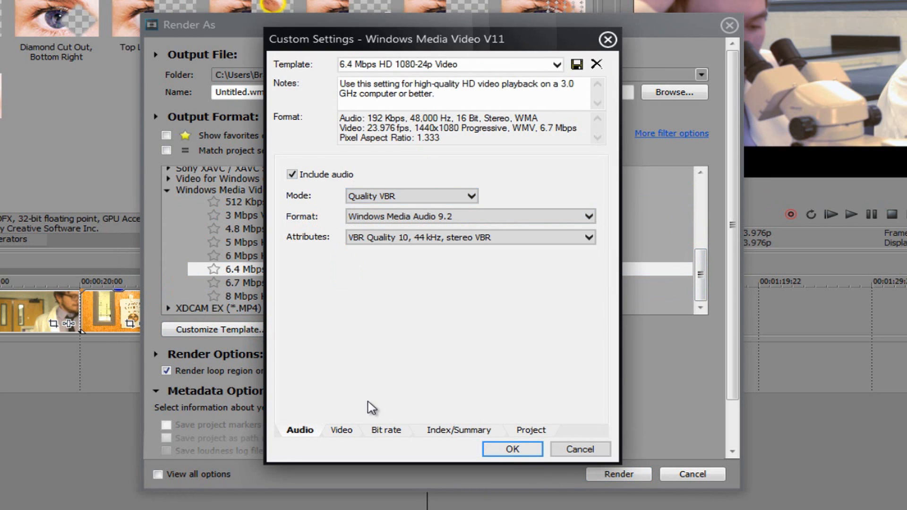
Set the template's video mode to Quality VBR and its image size to Custom with a width of 1920 pixels.
click(341, 429)
click(373, 174)
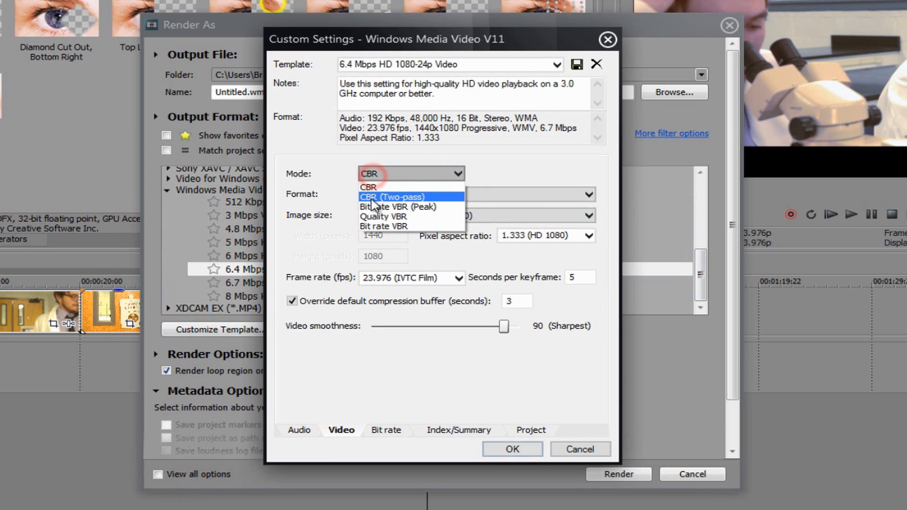
click(377, 217)
click(413, 215)
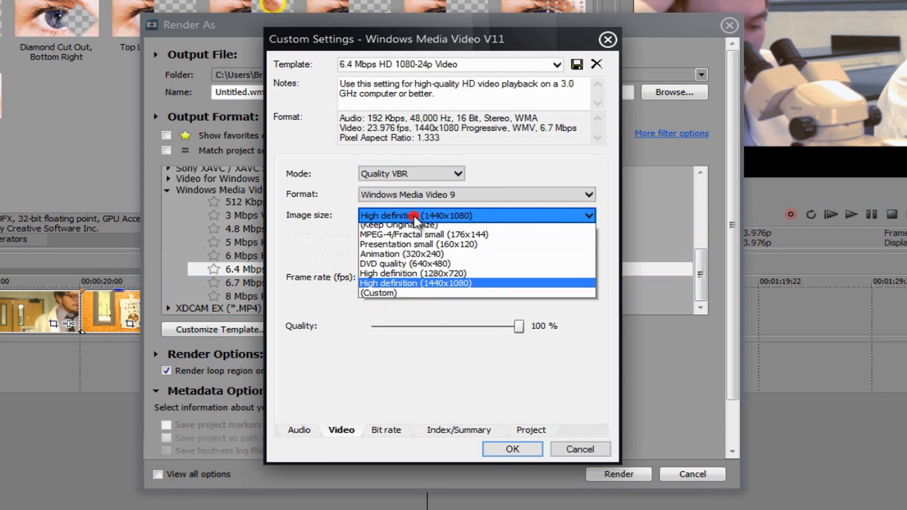
click(402, 297)
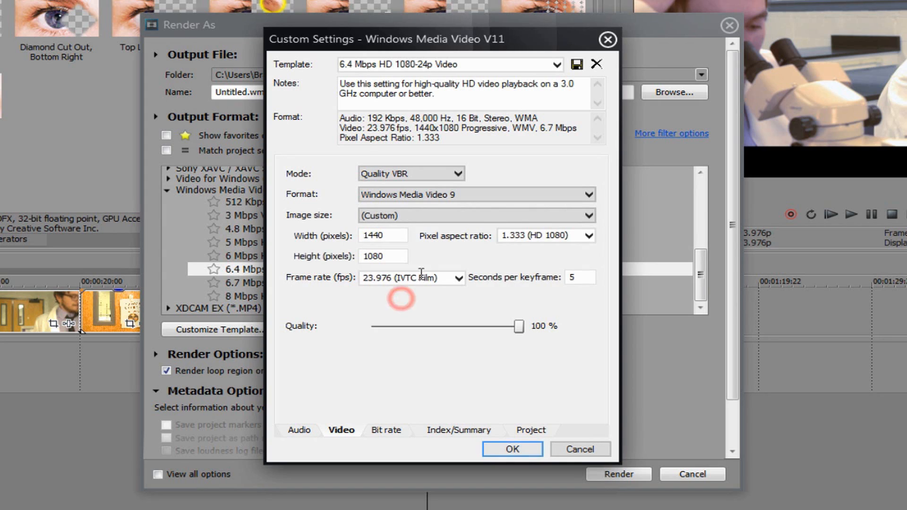
double_click(390, 235)
key(BackSpace)
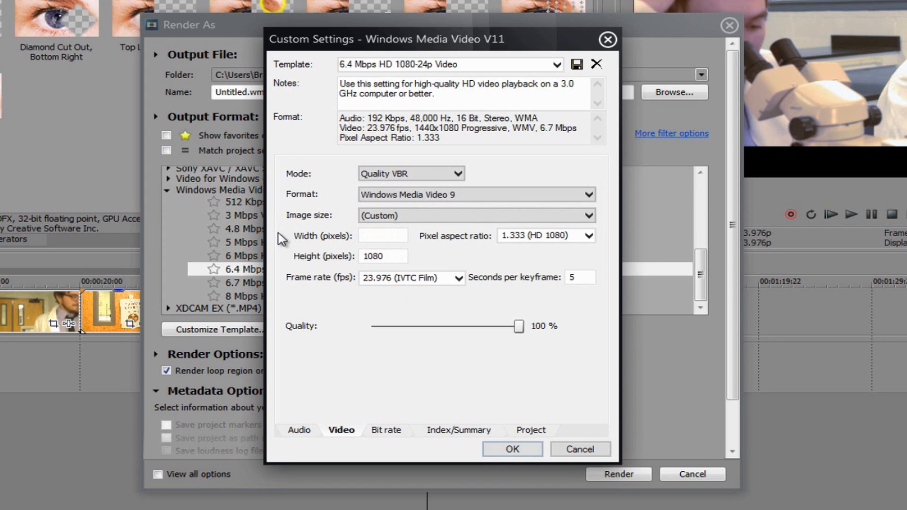
text(1920)
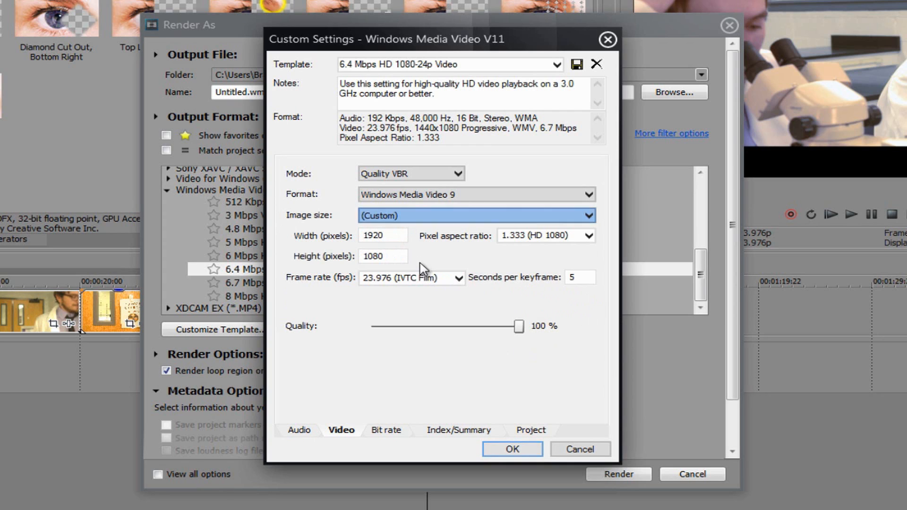
Set the template's video rendering quality to Best and accept the custom settings.
click(398, 430)
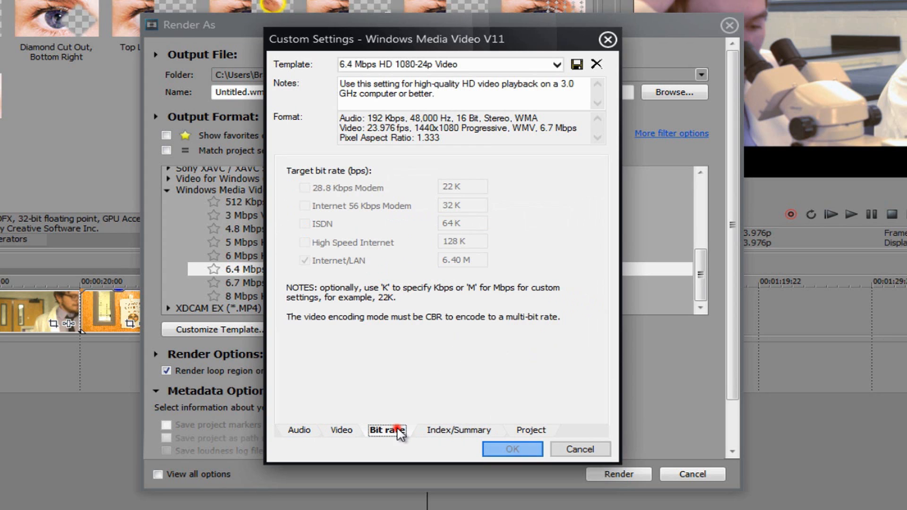
click(487, 431)
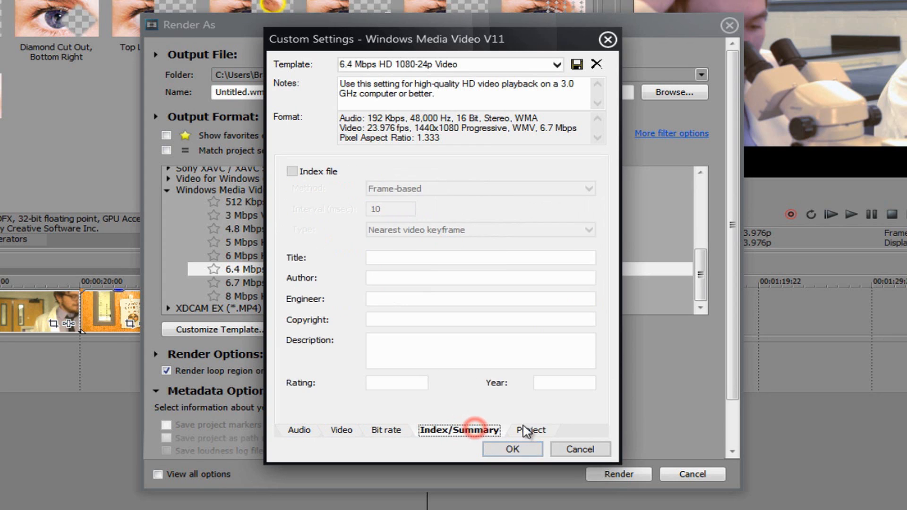
click(531, 430)
click(456, 191)
click(456, 171)
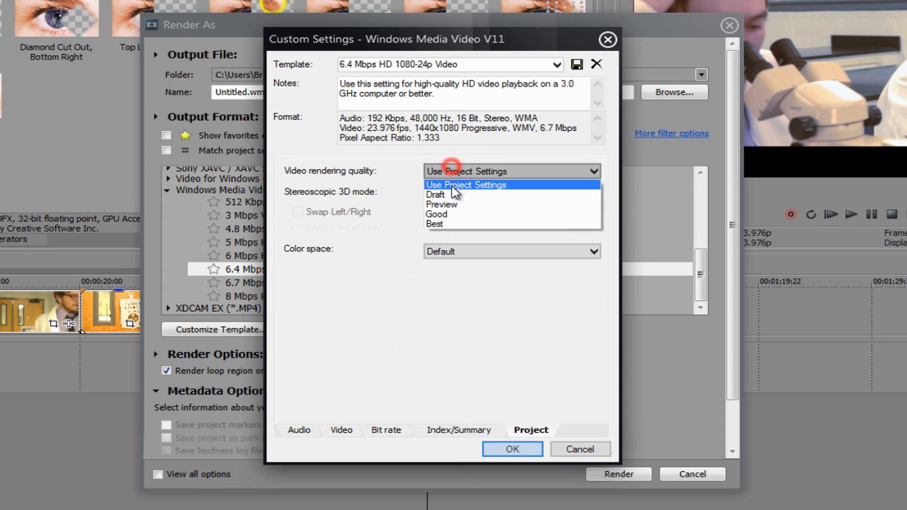
click(441, 225)
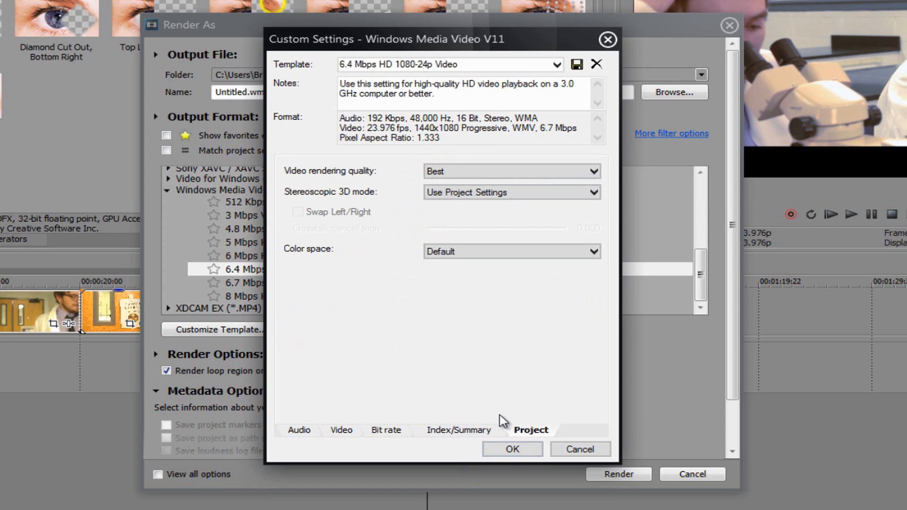
click(513, 449)
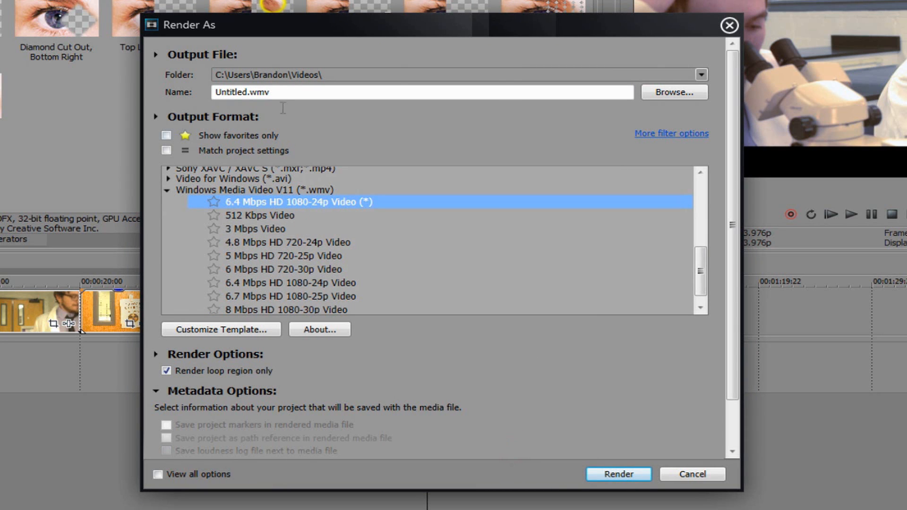
Try to render the sequence under the file name testwmv.wmv, and cancel the render.
click(247, 92)
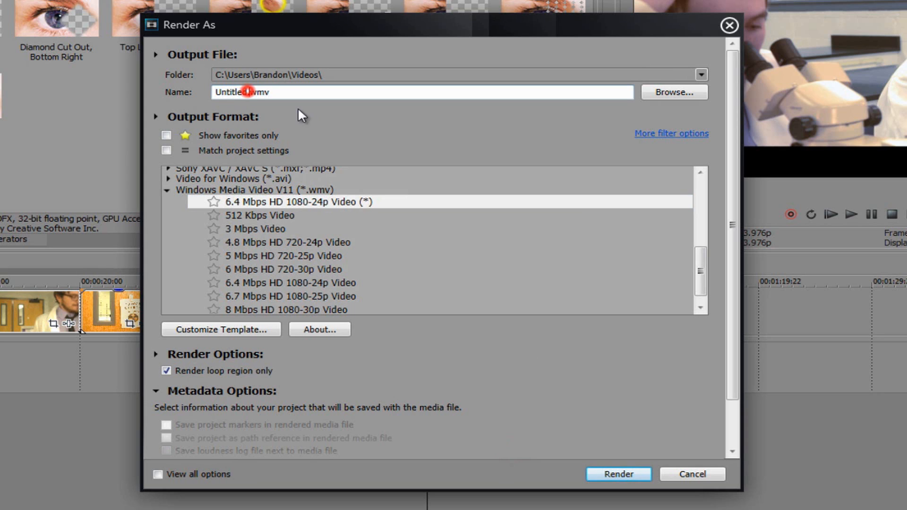
key(Delete)
key(BackSpace)
key(BackSpace)
key(BackSpace)
key(BackSpace)
key(BackSpace)
key(BackSpace)
key(BackSpace)
key(BackSpace)
text(test)
click(617, 476)
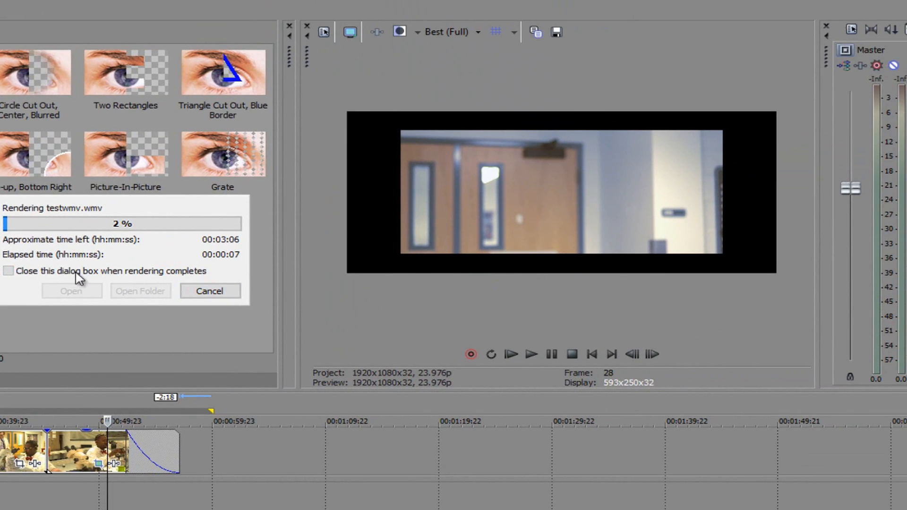
click(205, 290)
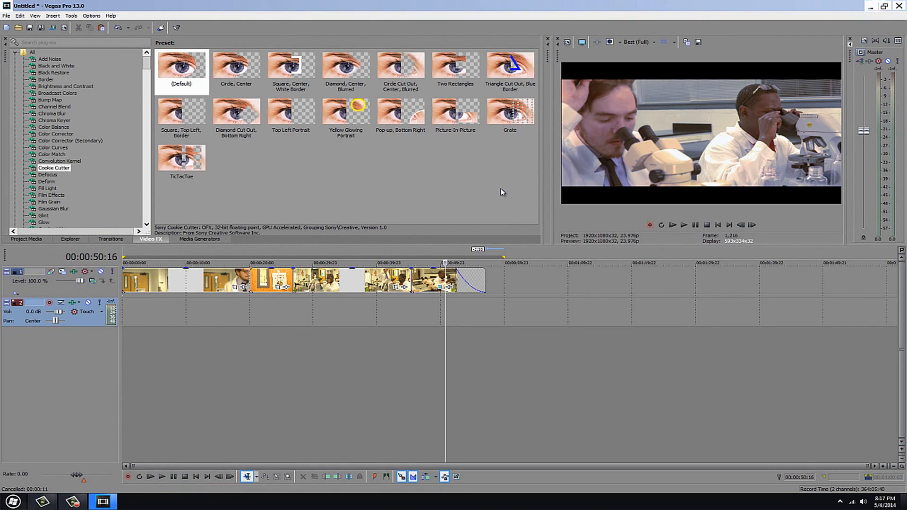
Reopen the Windows Media template's customization and set the video pixel aspect ratio to 1.000 (Square).
click(7, 15)
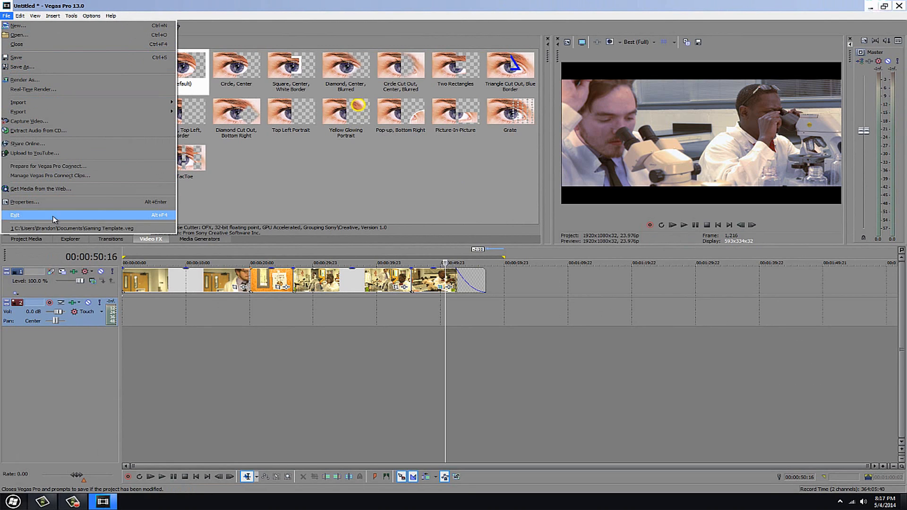
click(31, 81)
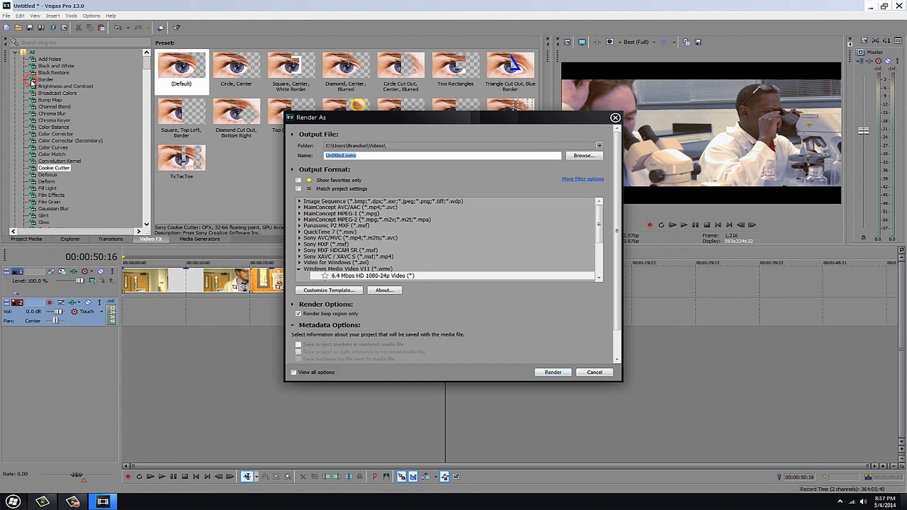
click(349, 291)
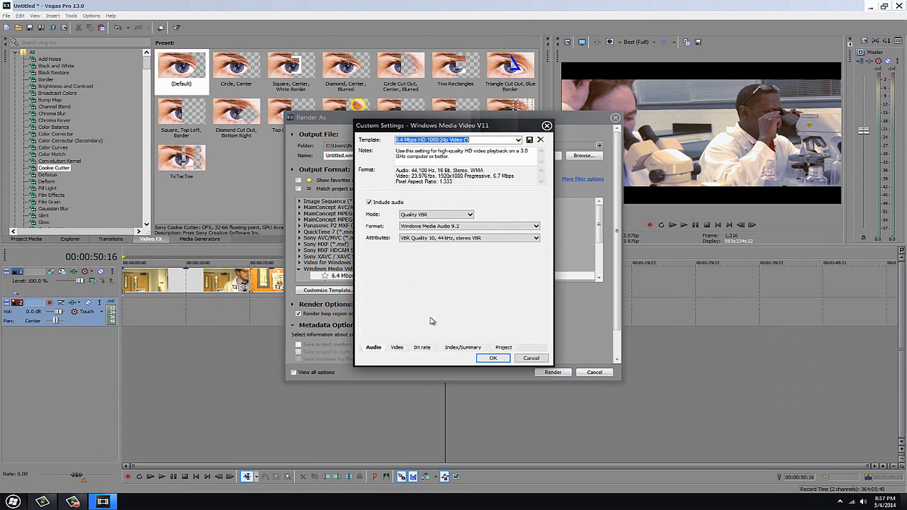
click(396, 347)
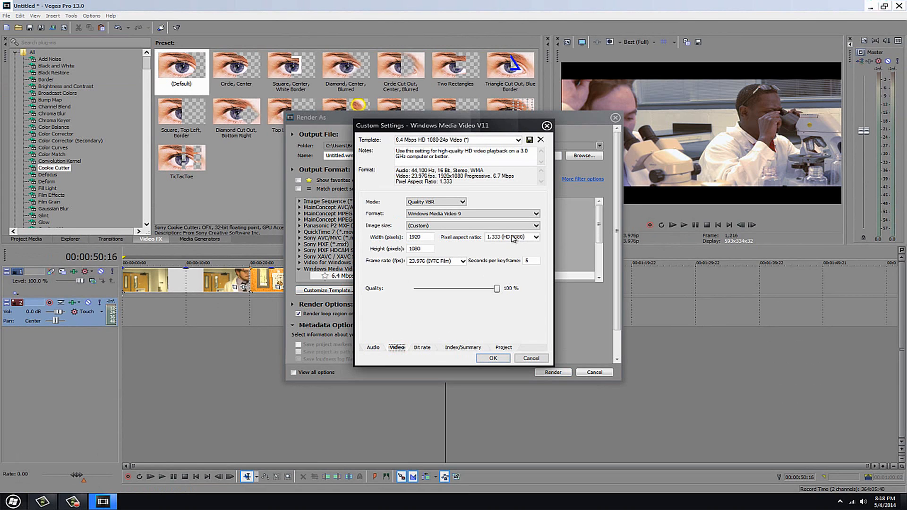
click(536, 238)
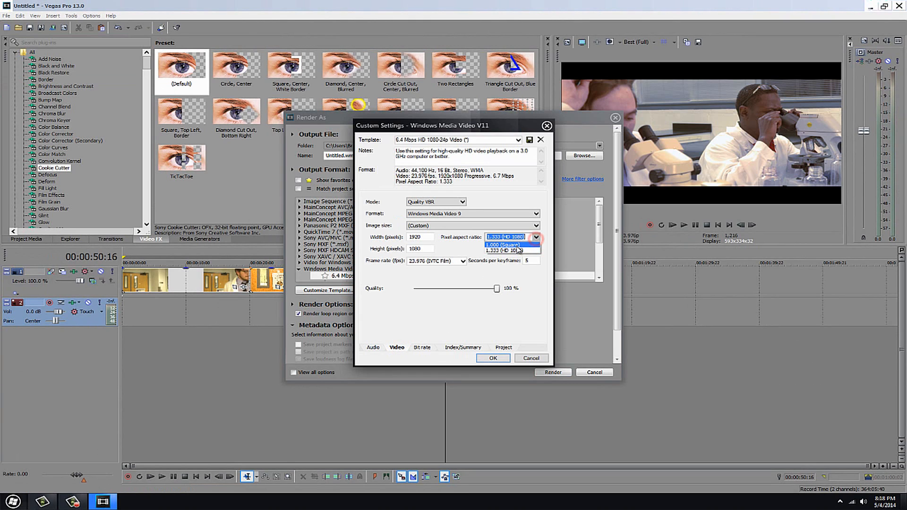
click(513, 244)
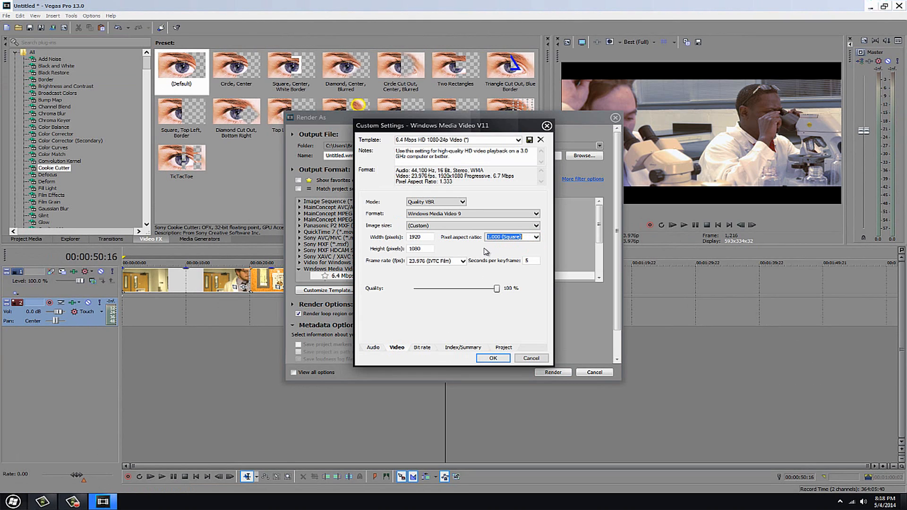
click(488, 359)
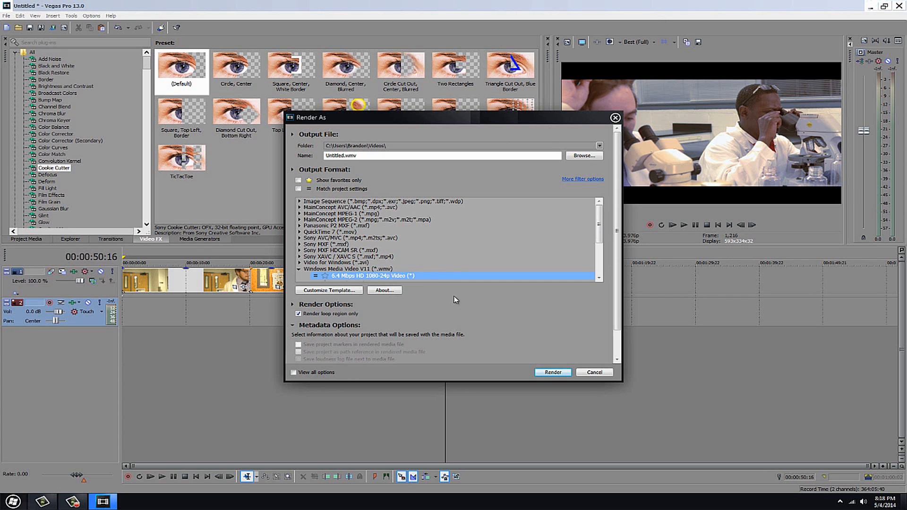
Recheck the pixel aspect ratio options in the template's video settings, keeping 1.000 (Square).
click(331, 289)
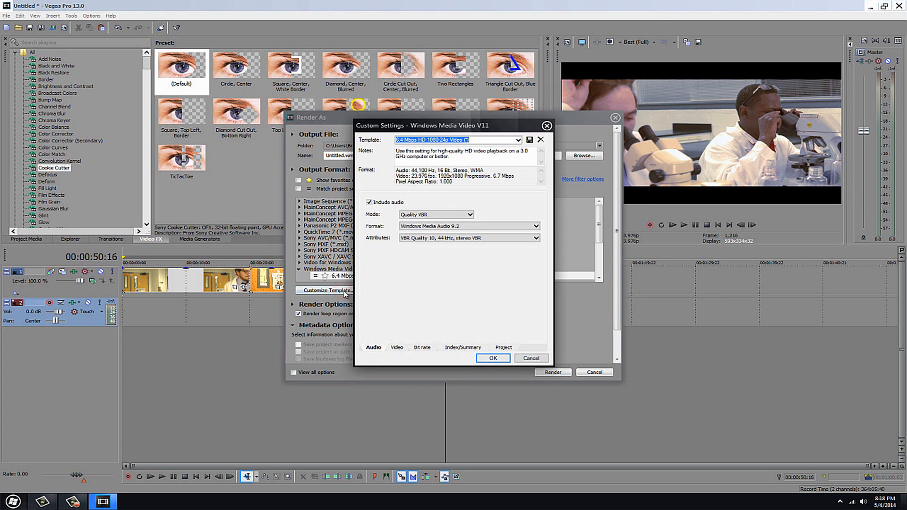
click(397, 347)
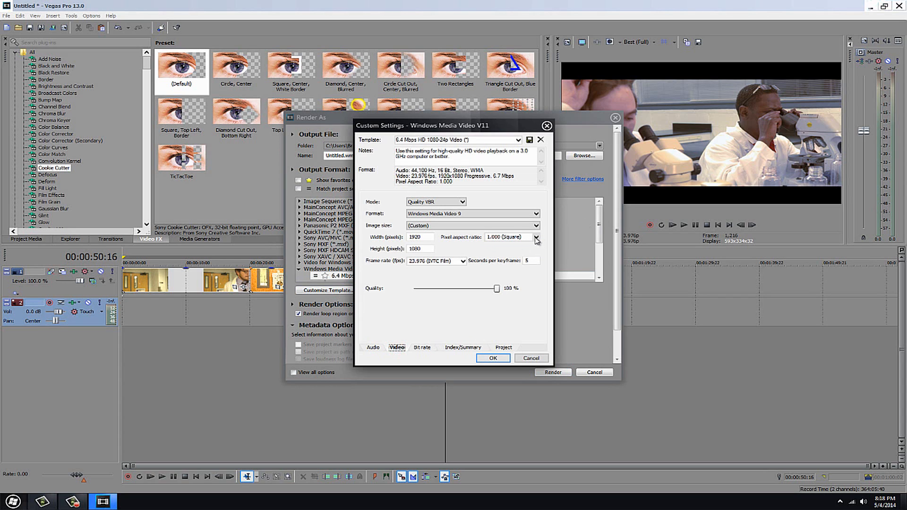
click(536, 238)
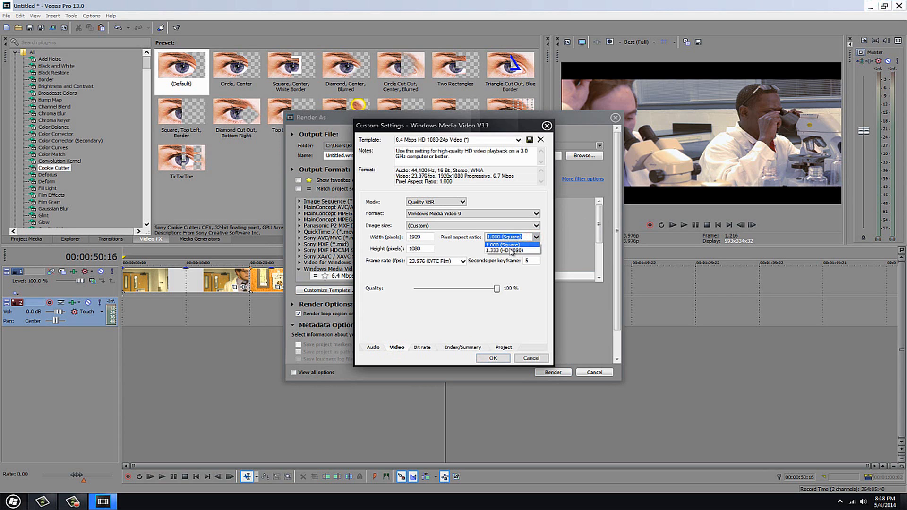
key(Up)
click(494, 244)
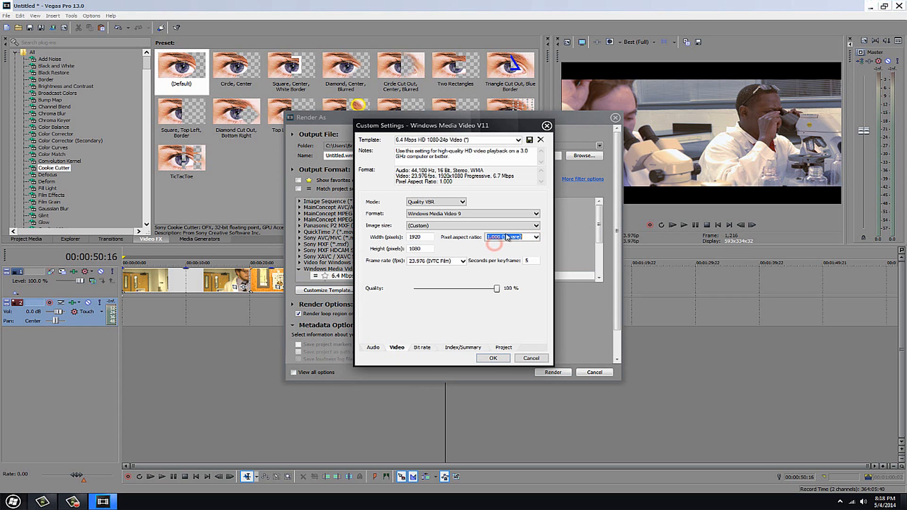
click(502, 355)
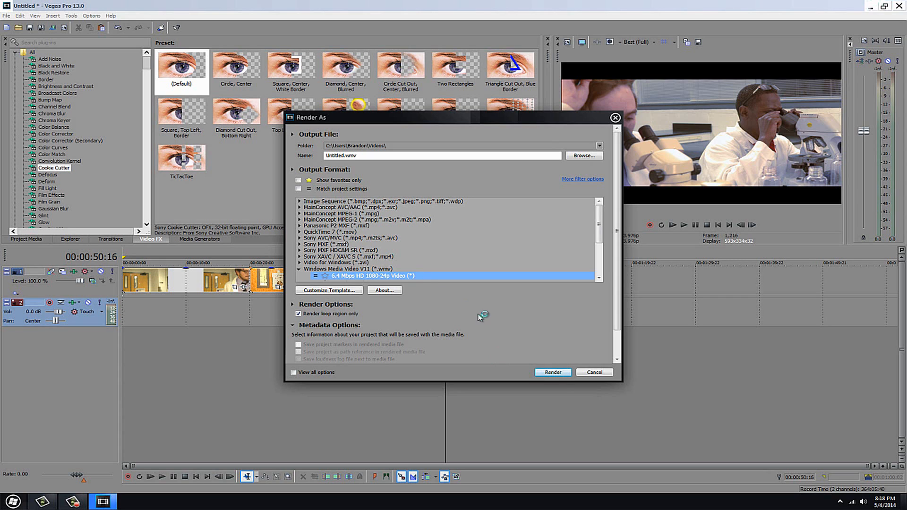
Render the loop region to Untitled.wmv with the customized Windows Media template.
click(549, 374)
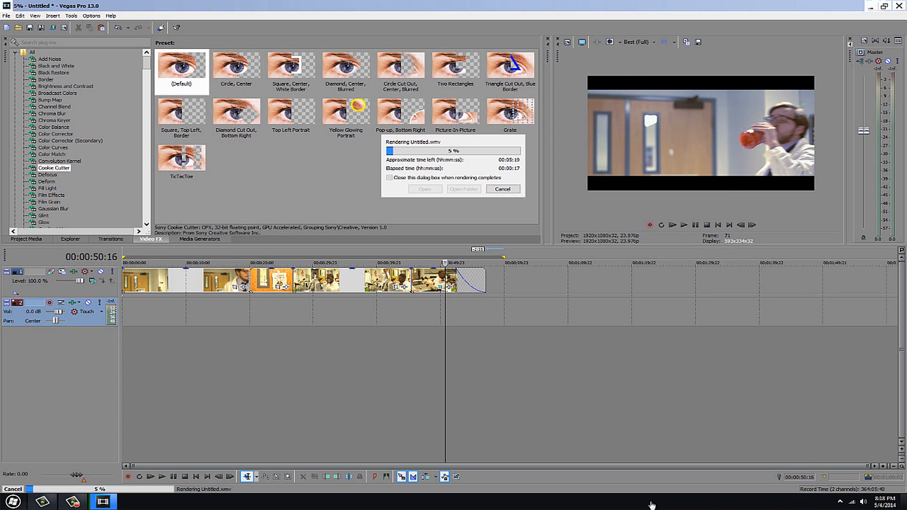
click(73, 501)
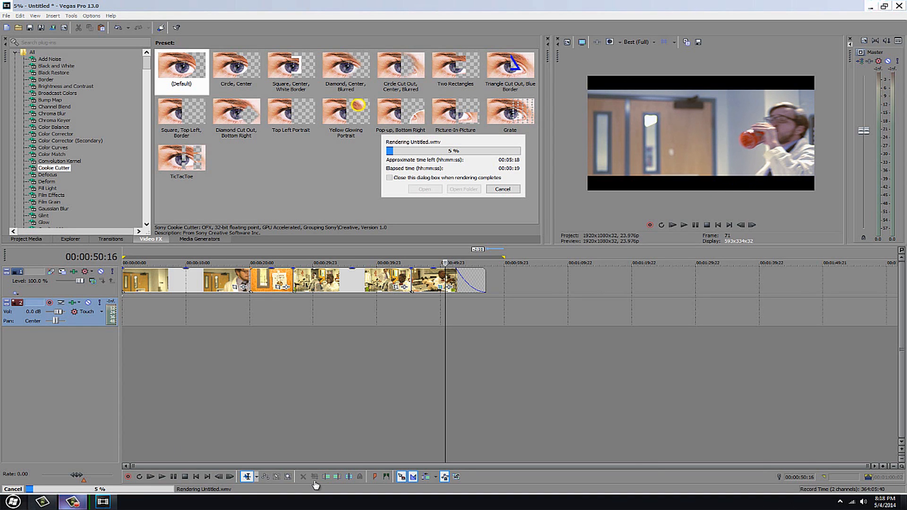
click(818, 453)
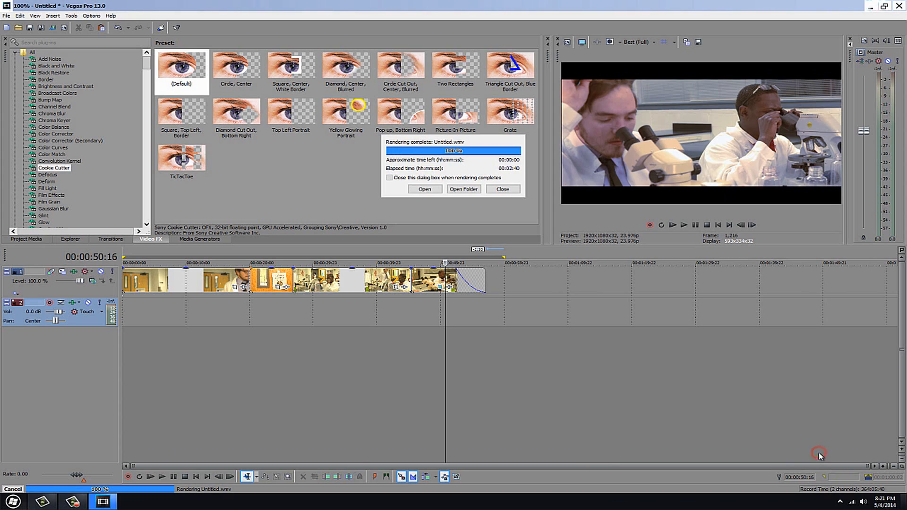
Open the rendered file's folder, play Untitled.wmv, skip ahead to check its picture, and close the player and folder.
click(463, 190)
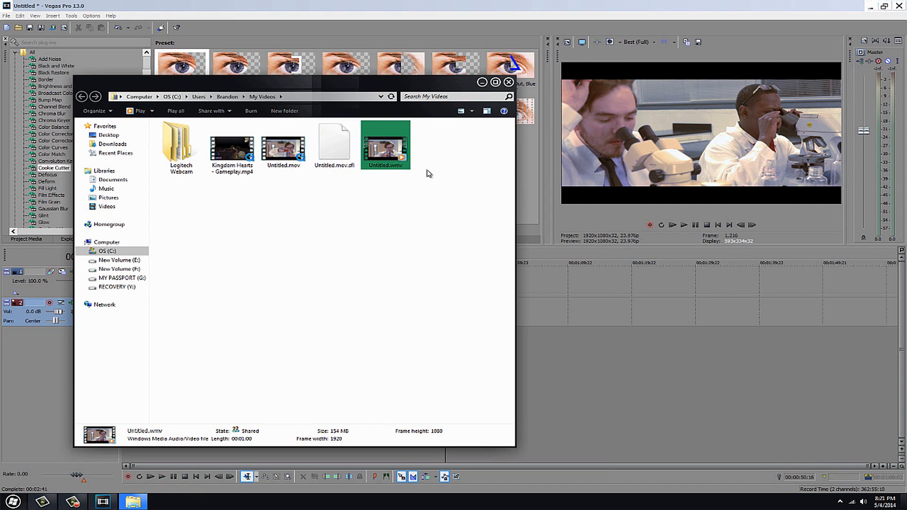
double_click(391, 156)
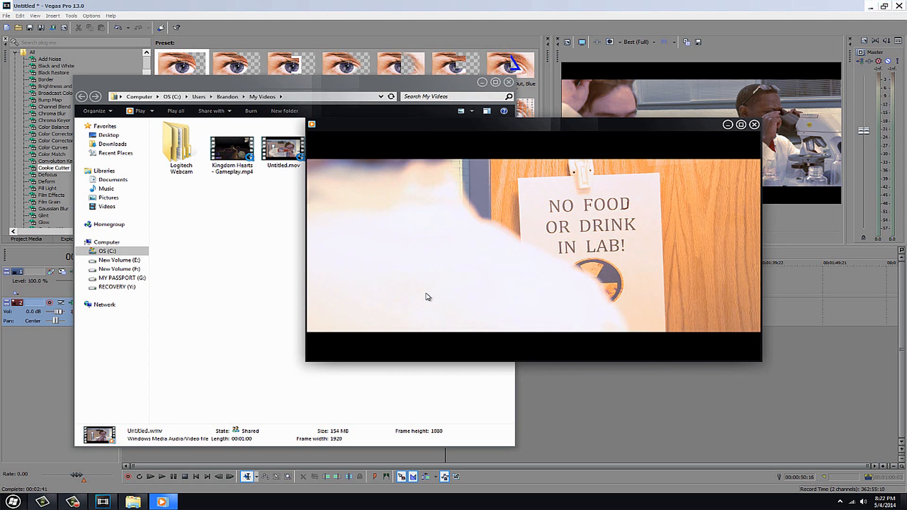
mouse_move(329, 281)
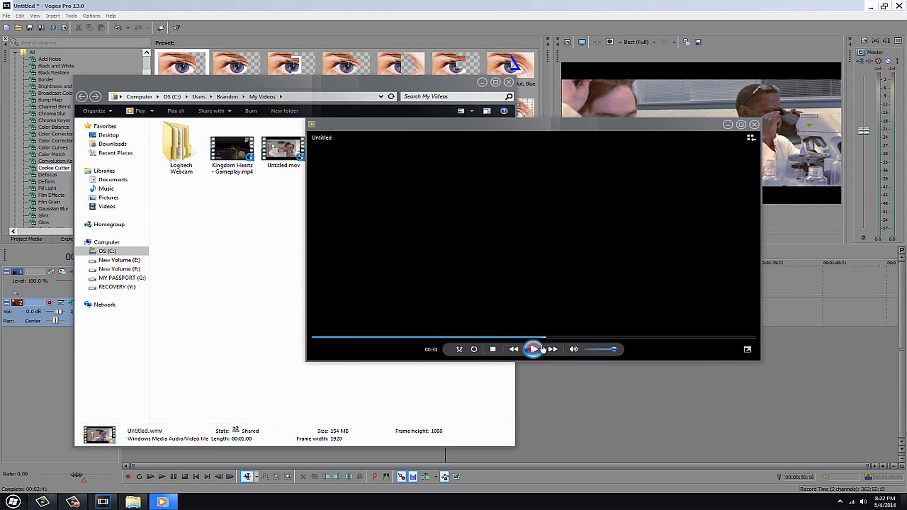
click(533, 349)
drag(567, 338, 638, 339)
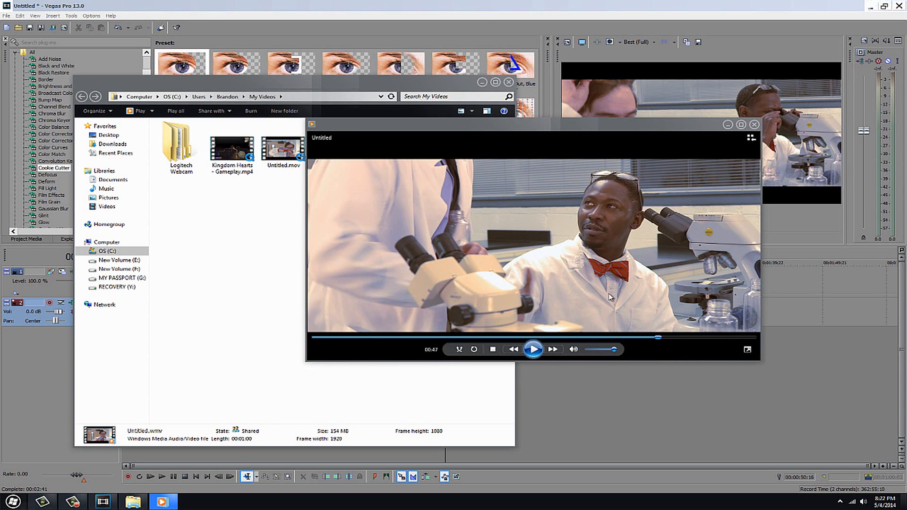
click(533, 350)
click(754, 124)
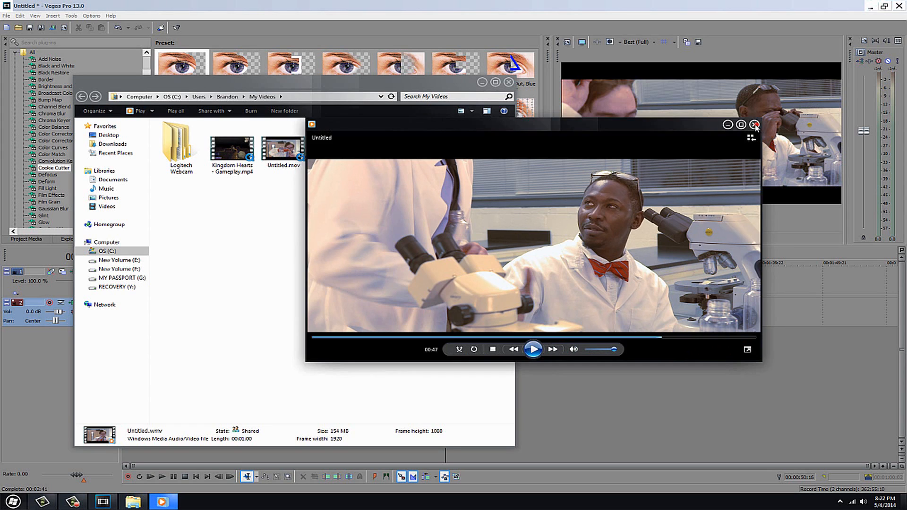
click(508, 83)
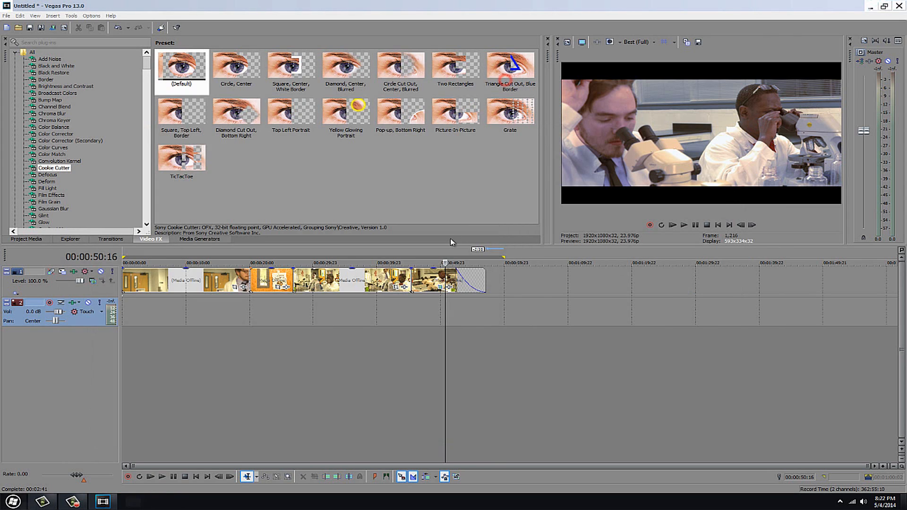
Move the timeline cursor to 00:00:39:15 to preview that frame of the sequence.
click(421, 314)
click(374, 312)
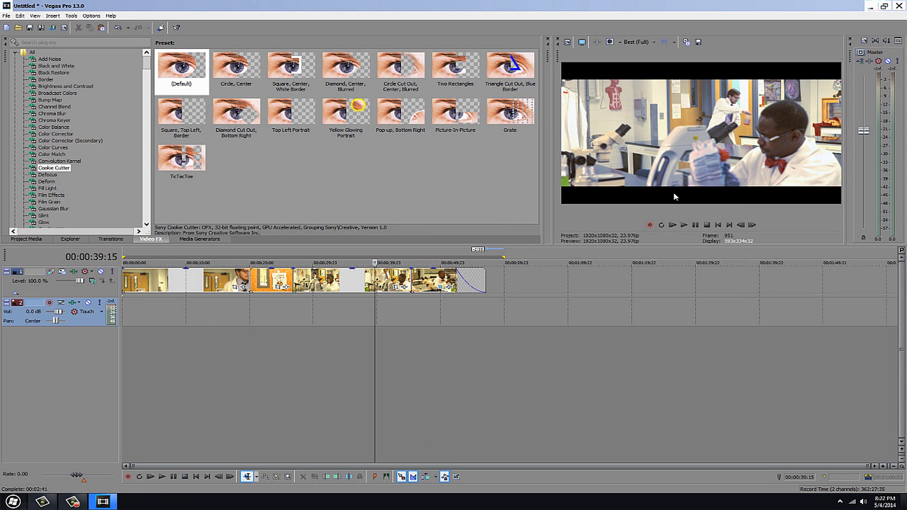
Preview frames from several letterboxed shots across the timeline and look through the list of video effects.
click(429, 314)
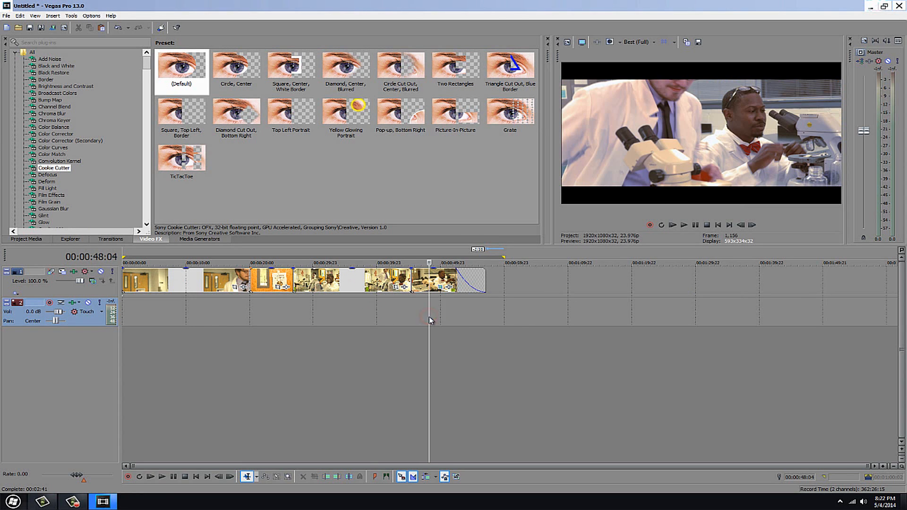
click(305, 314)
click(205, 308)
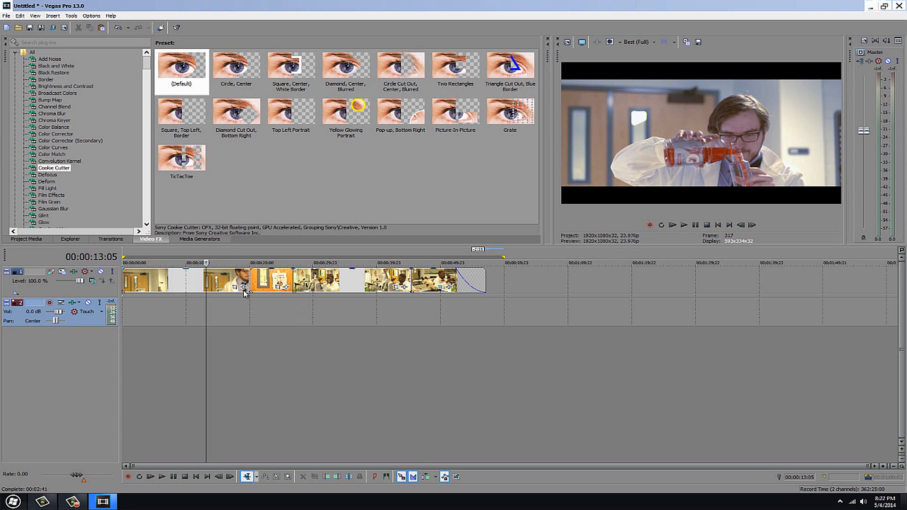
click(294, 304)
click(363, 304)
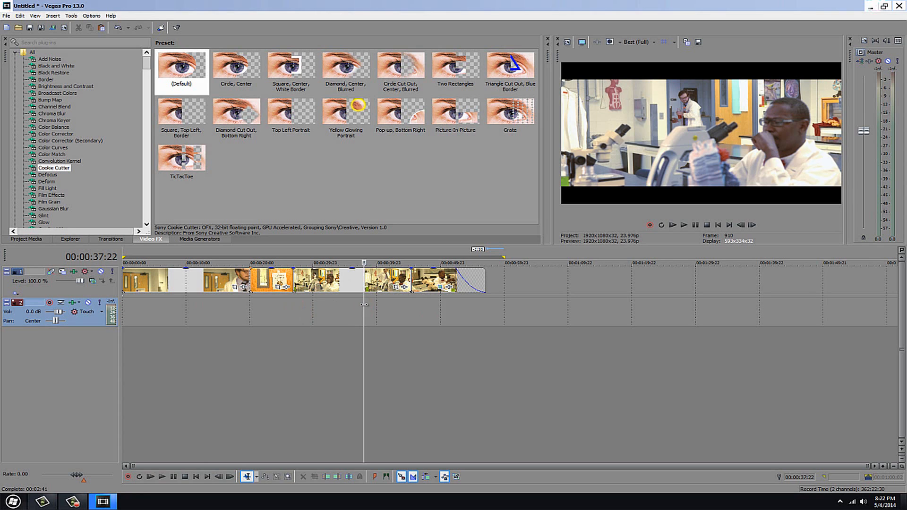
click(452, 313)
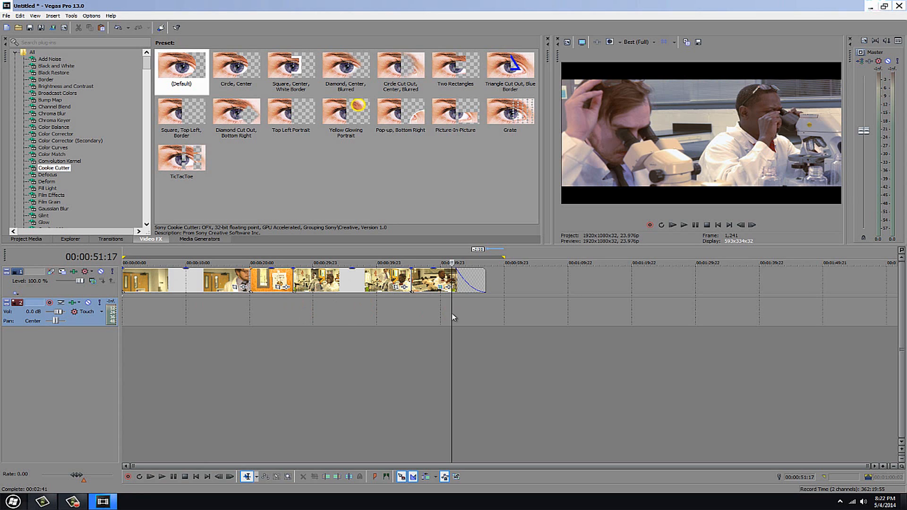
click(346, 305)
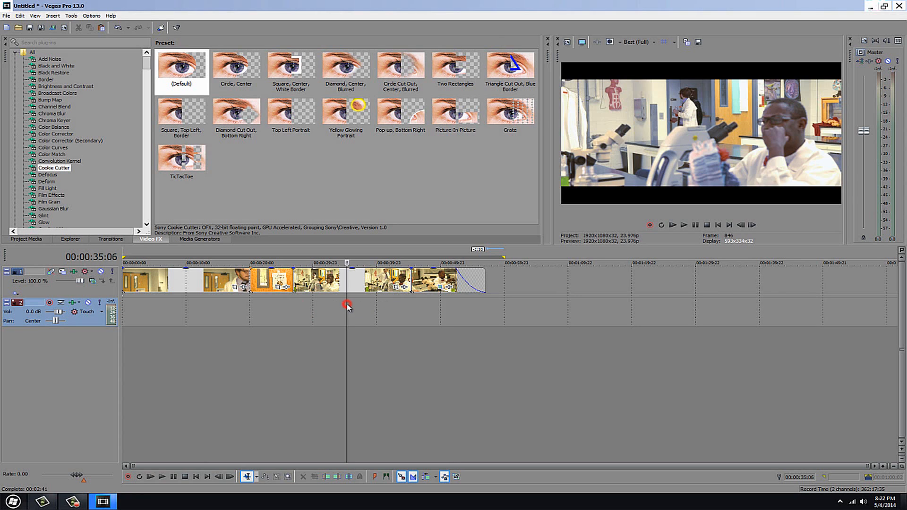
click(419, 310)
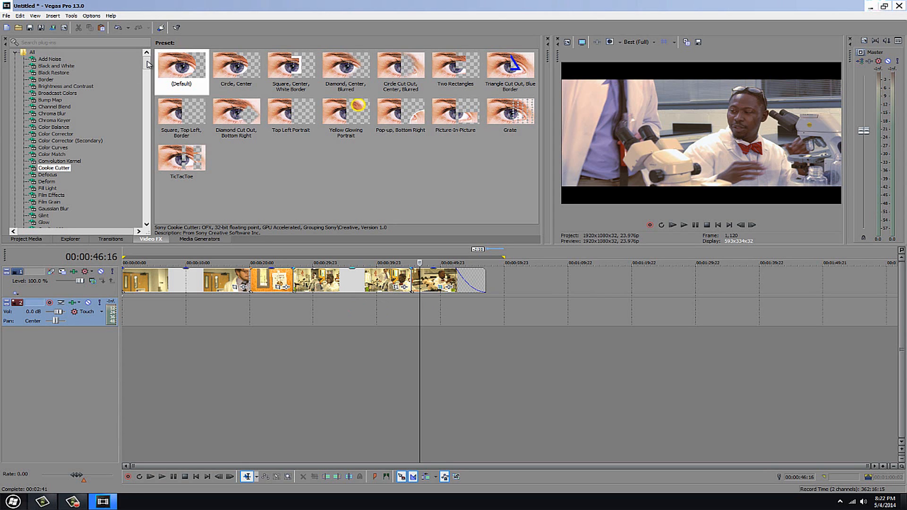
drag(148, 65, 152, 76)
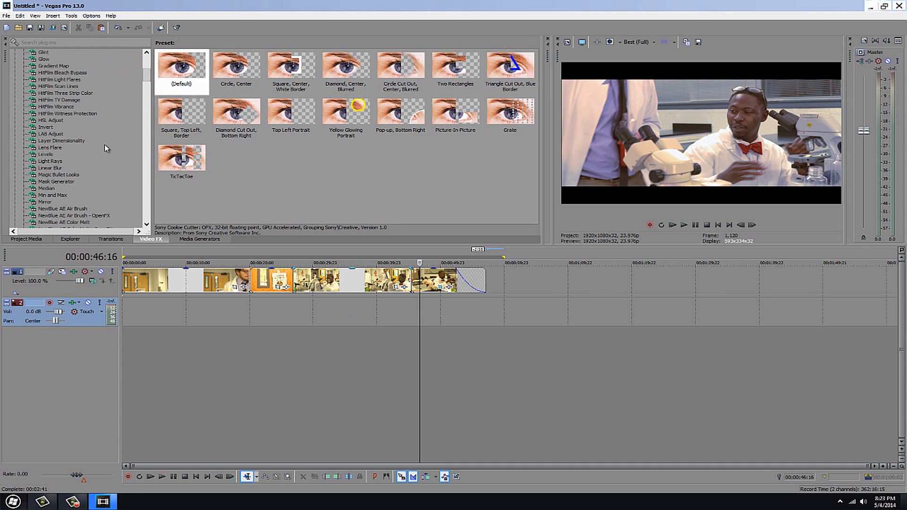
mouse_move(147, 76)
mouse_down()
mouse_move(148, 101)
mouse_move(146, 67)
mouse_up()
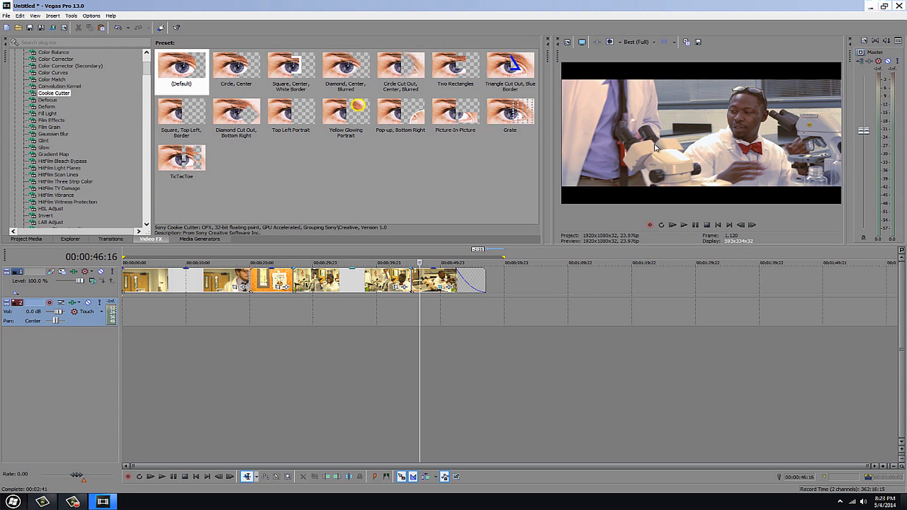
Set the timeline cursor to 00:00:09:12 and move Cookie Cutter after Composite in the video track's effect chain.
click(299, 325)
click(183, 322)
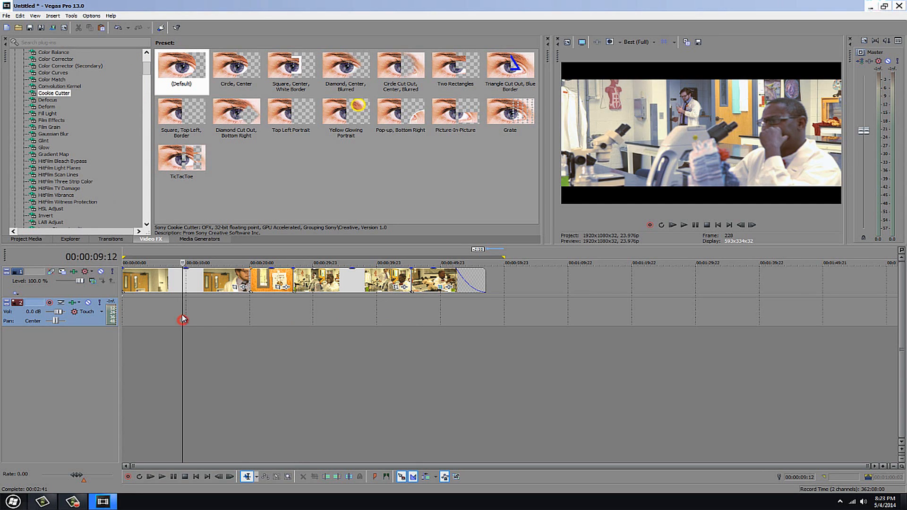
click(69, 273)
click(73, 272)
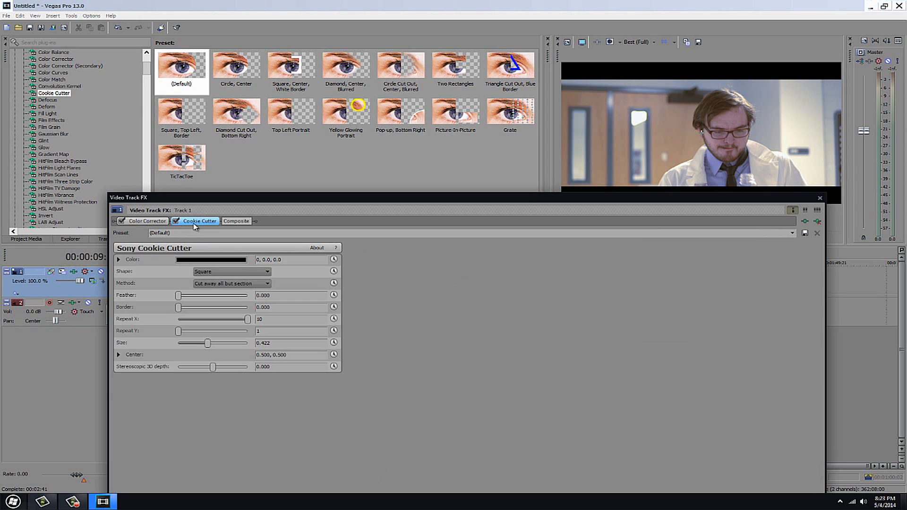
drag(195, 226, 250, 219)
Try to add the Sony Color Curves effect to the video track's effect chain.
click(806, 222)
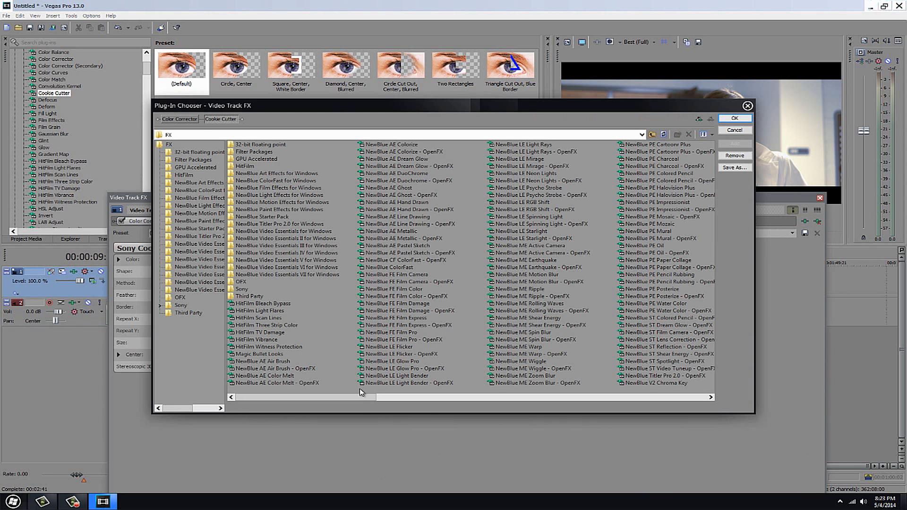
drag(361, 396, 714, 401)
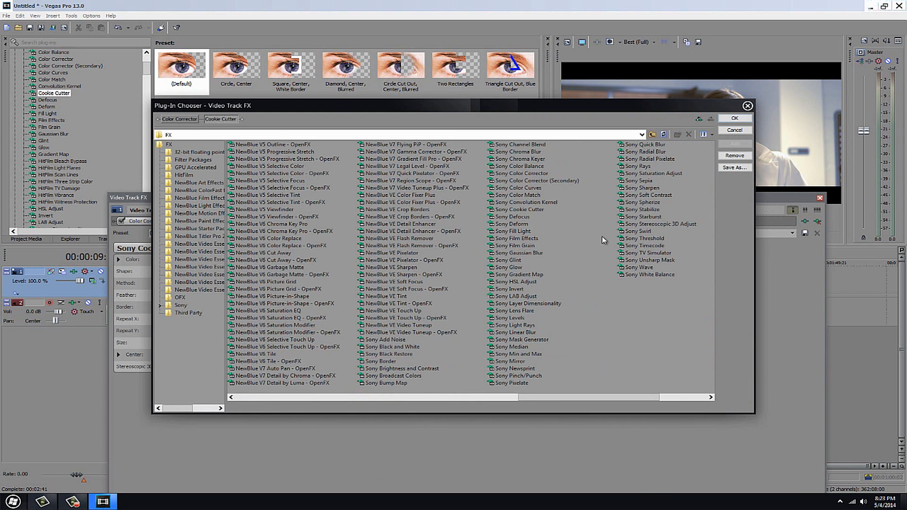
click(537, 188)
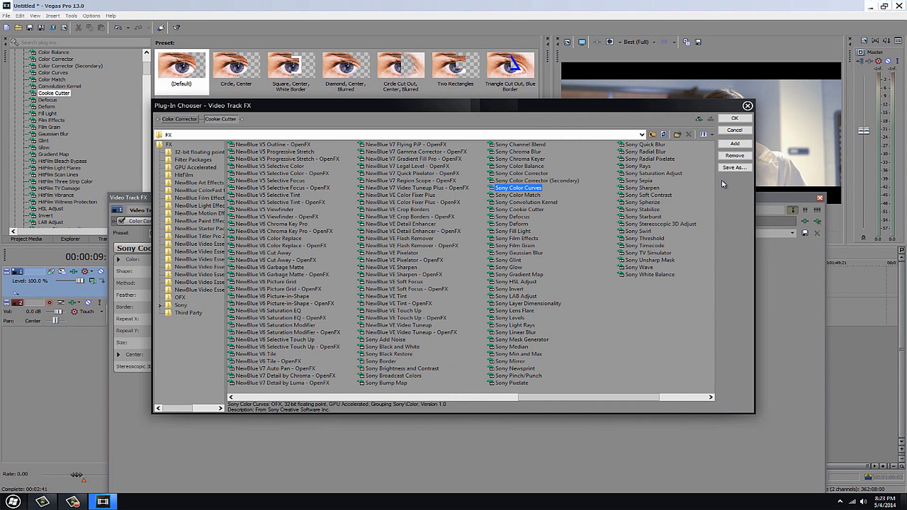
click(727, 121)
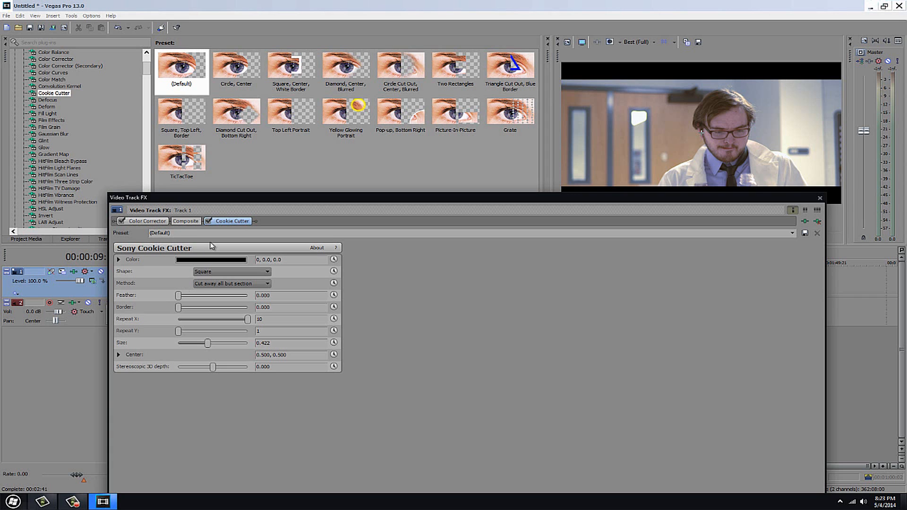
Add Sony Color Curves to the video track's effects, place Cookie Cutter before Composite, and show the Color Curves settings.
click(805, 222)
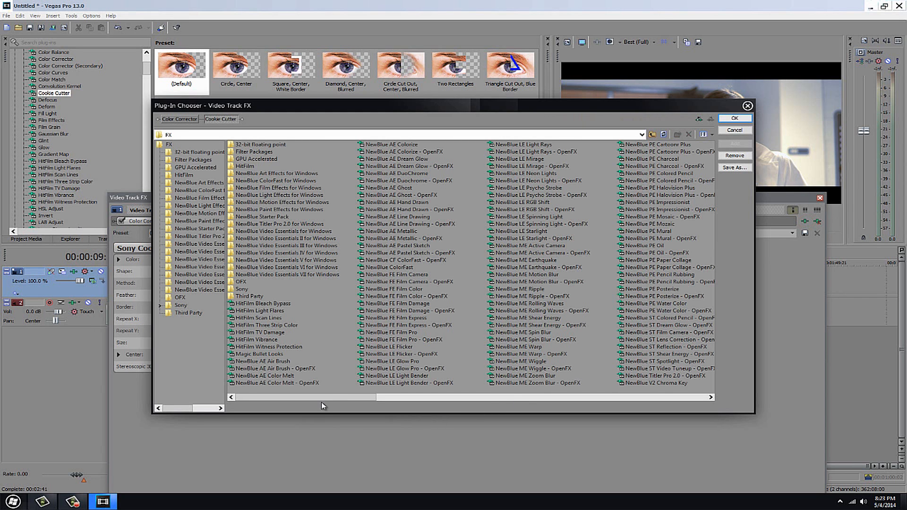
drag(322, 402, 656, 402)
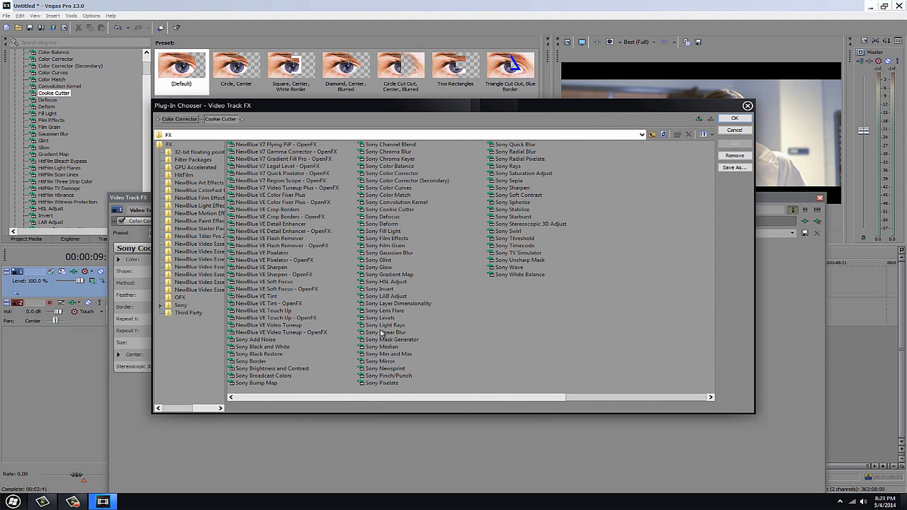
click(390, 188)
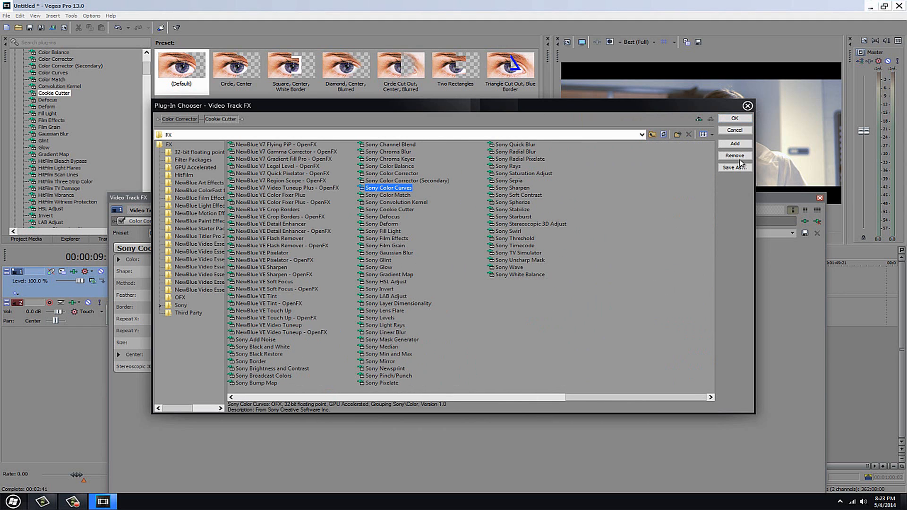
click(735, 143)
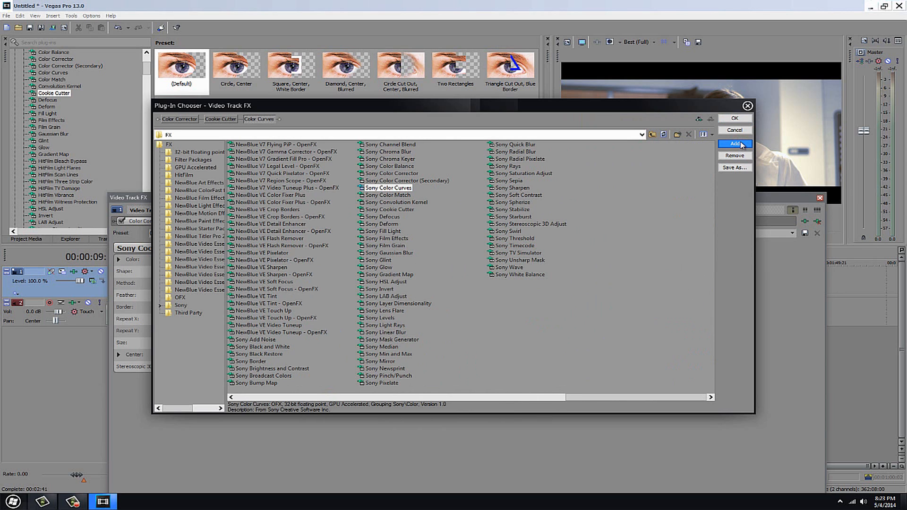
click(733, 119)
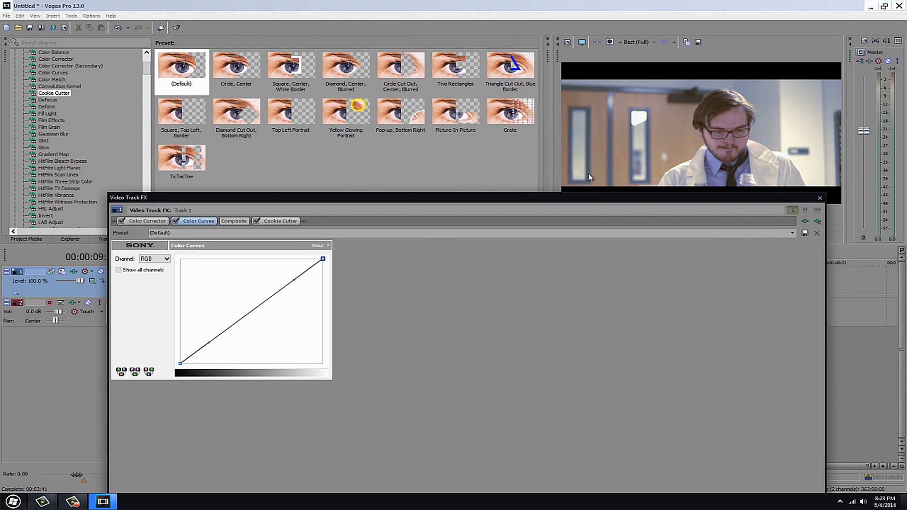
mouse_move(204, 223)
mouse_down()
mouse_move(239, 223)
mouse_move(232, 223)
mouse_up()
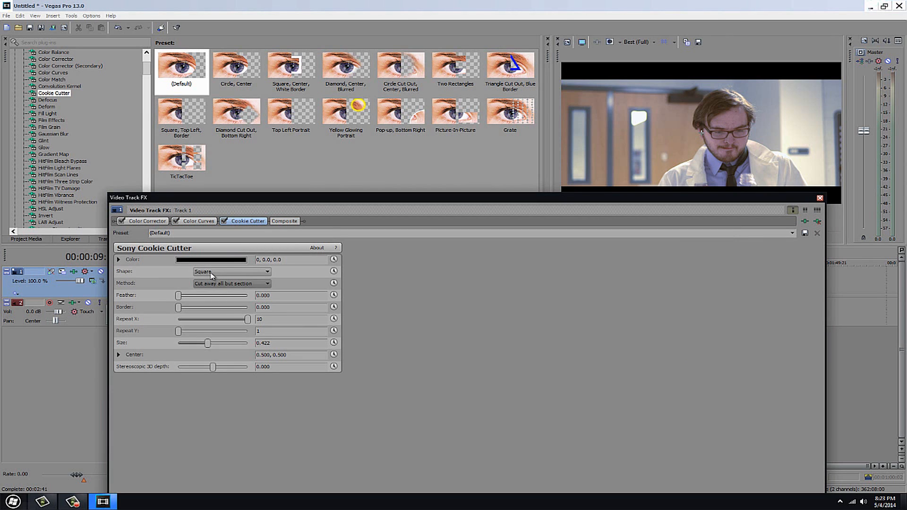
click(201, 221)
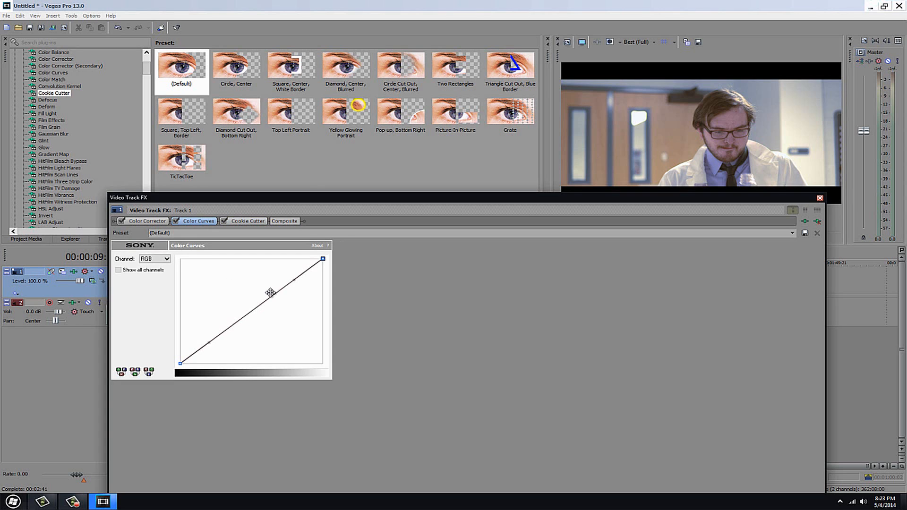
Bend the RGB color curve into a gentle S shape, lowering the shadows and raising the highlights.
mouse_move(291, 279)
mouse_down()
mouse_move(271, 269)
mouse_move(295, 294)
mouse_move(274, 281)
mouse_up()
click(203, 341)
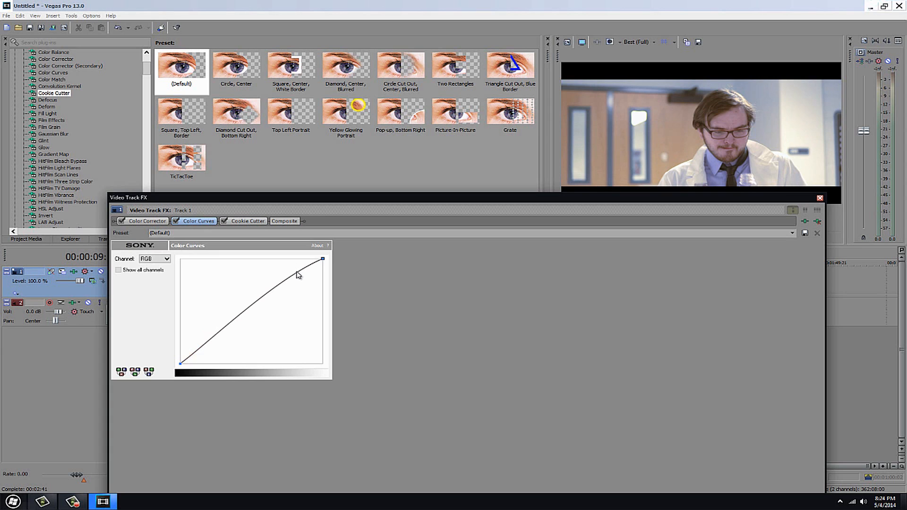
drag(296, 271, 230, 353)
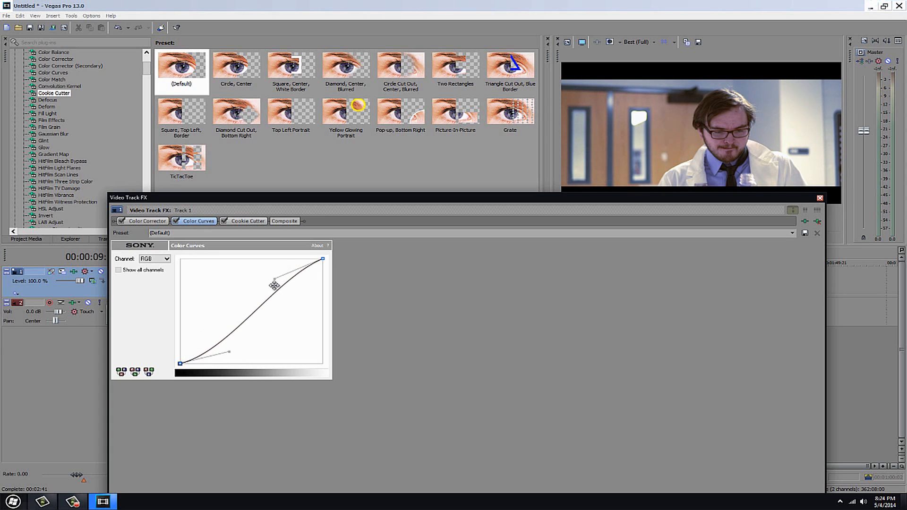
drag(273, 280, 265, 279)
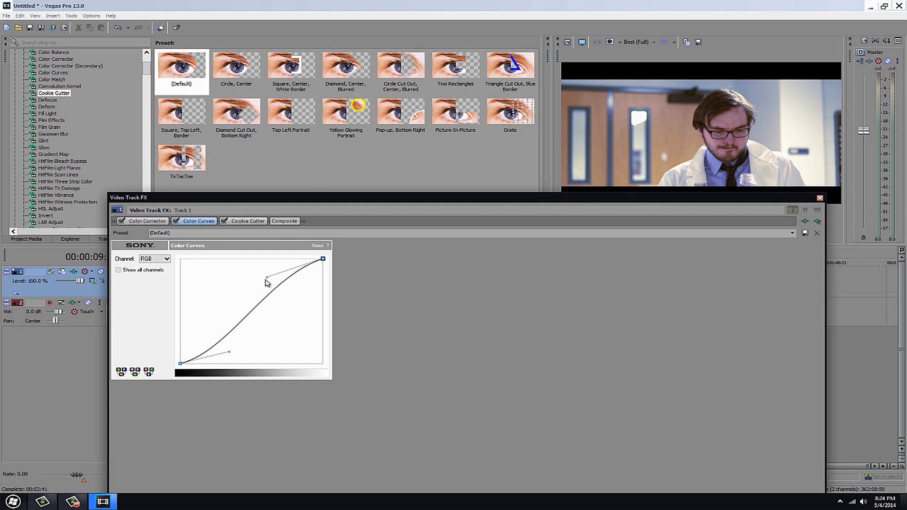
Steepen the Red channel's S curve by extending both its shadow and highlight handles toward the middle.
click(148, 258)
click(148, 271)
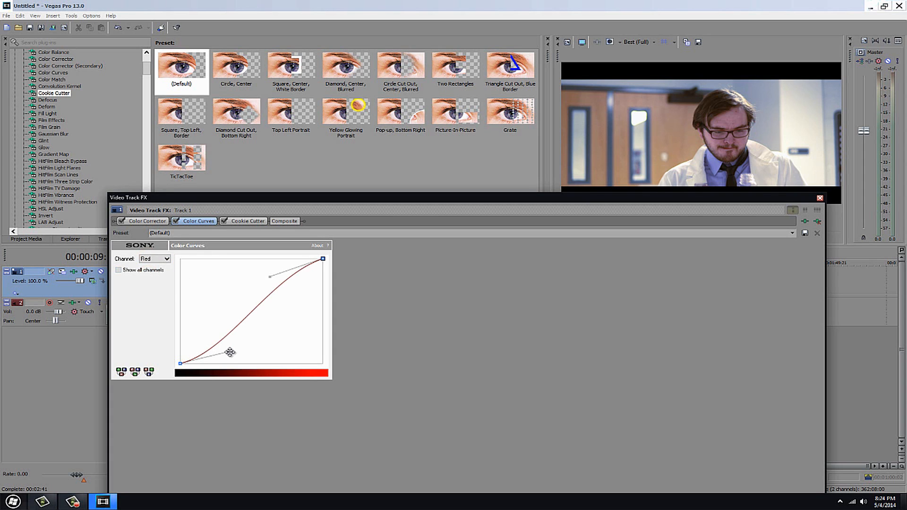
drag(230, 352, 255, 339)
drag(273, 277, 251, 283)
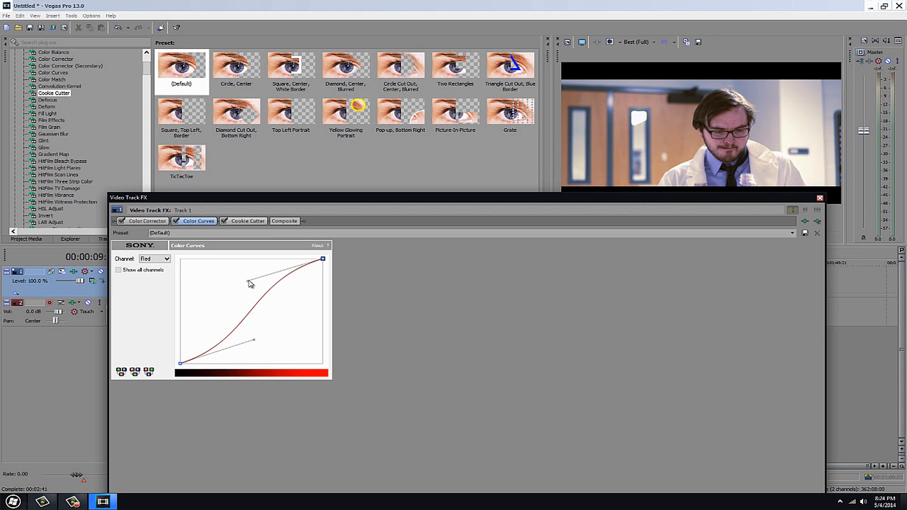
Steepen the Green channel's S curve by extending its highlight and shadow handles toward the middle.
click(168, 259)
click(161, 279)
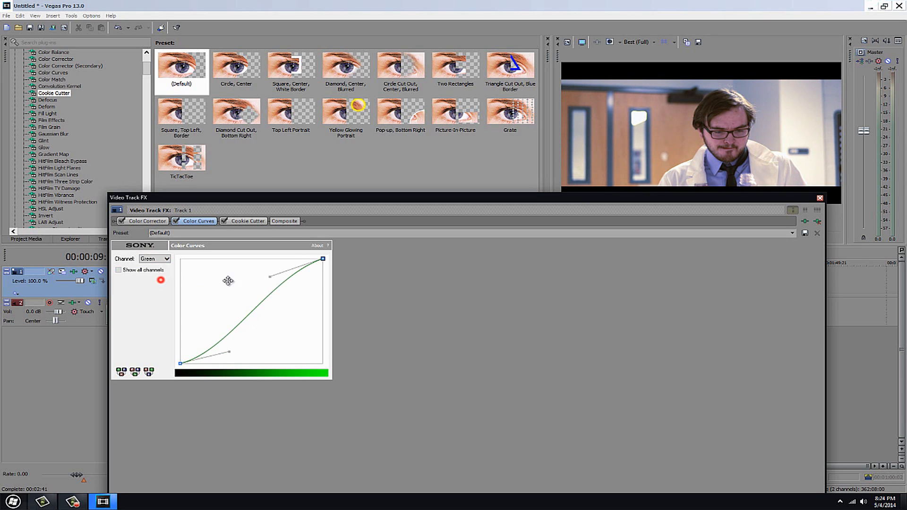
drag(269, 279, 251, 283)
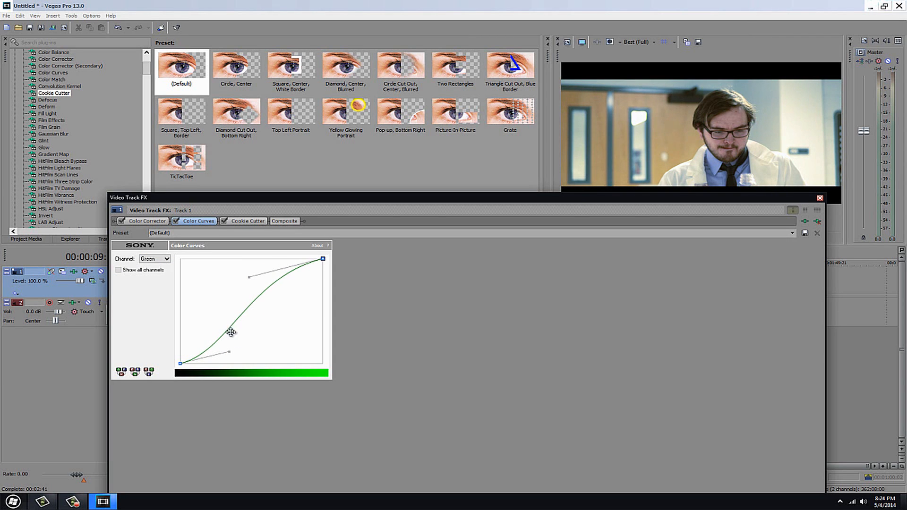
drag(227, 352, 255, 342)
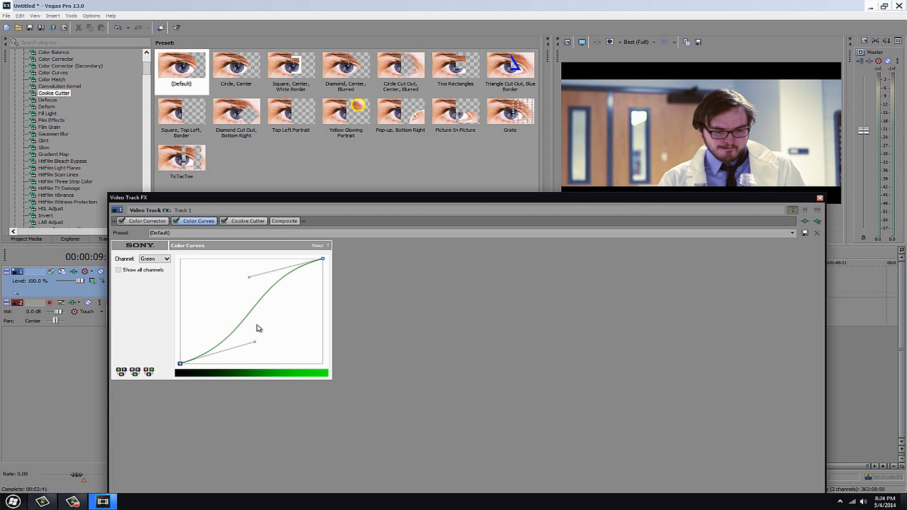
Reshape the Blue channel's curve with raised shadows and slightly lowered highlights, and close the track effects window.
click(158, 263)
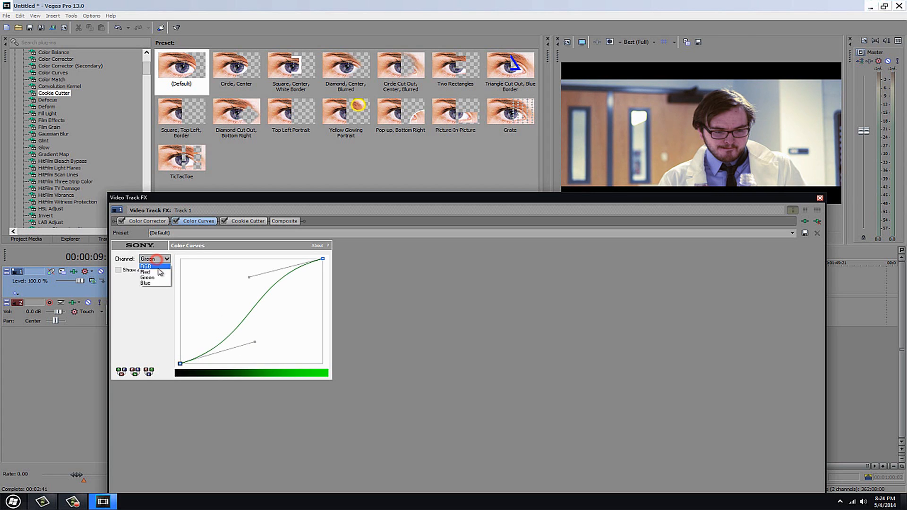
click(152, 282)
drag(269, 275, 282, 296)
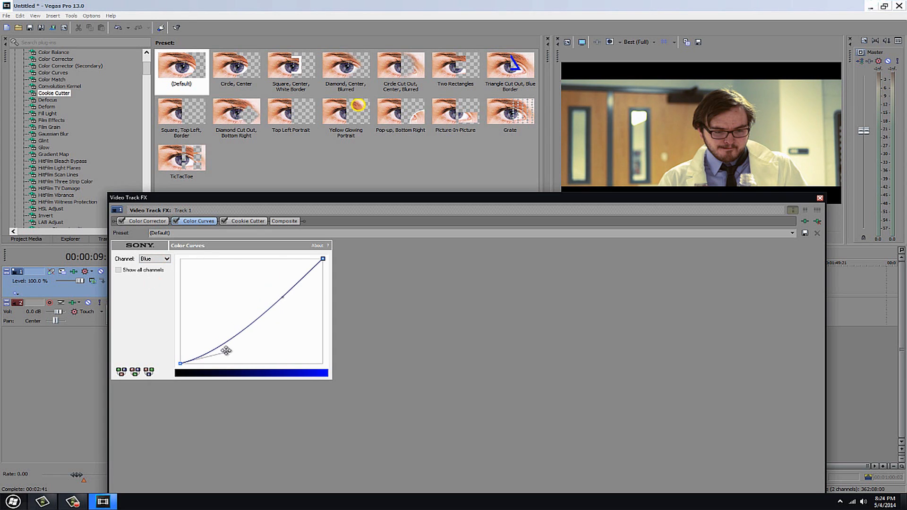
drag(228, 354, 222, 326)
drag(282, 297, 282, 305)
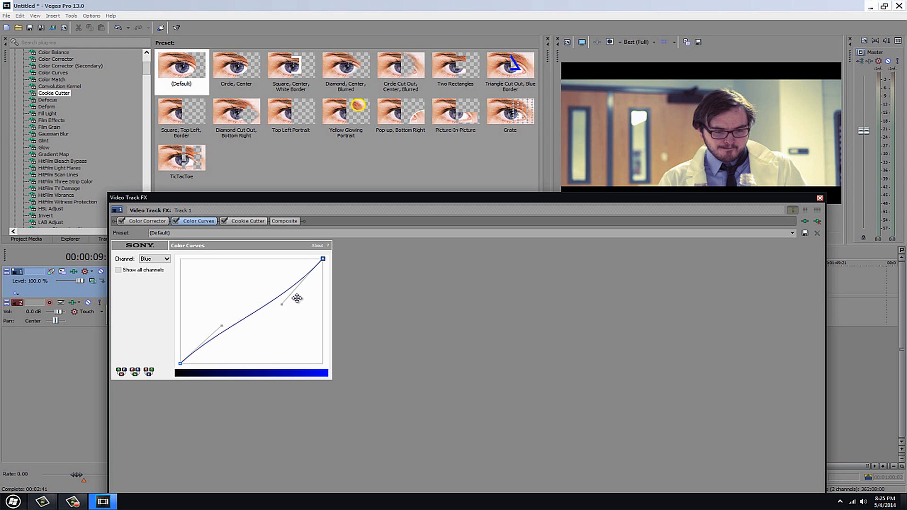
click(281, 304)
mouse_move(281, 305)
mouse_down()
mouse_move(289, 314)
mouse_move(270, 297)
mouse_up()
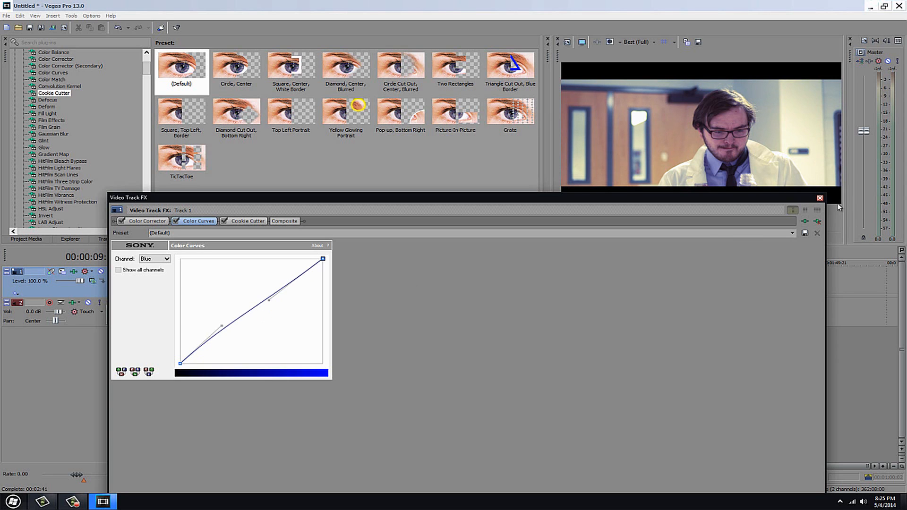
click(819, 198)
Preview the color-graded look on other shots, including the frames at 00:00:22:05 and 00:00:46:20.
click(264, 344)
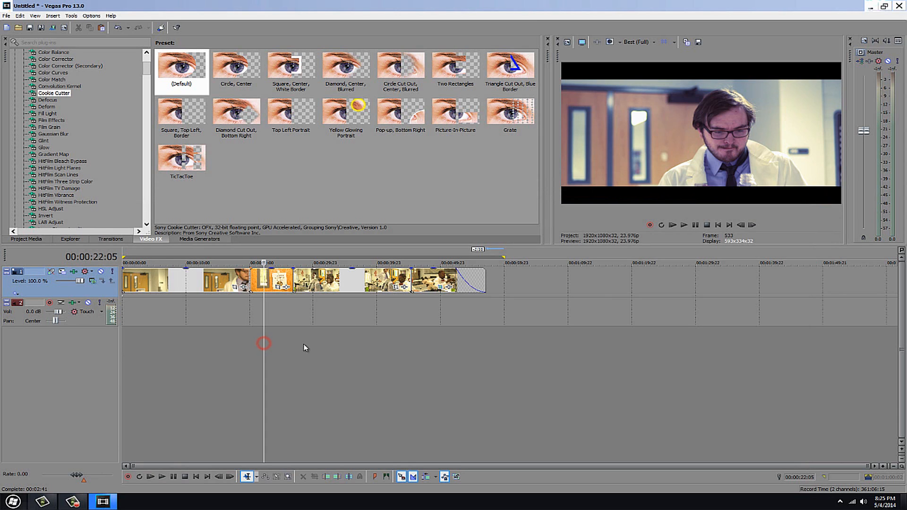
click(369, 348)
click(420, 353)
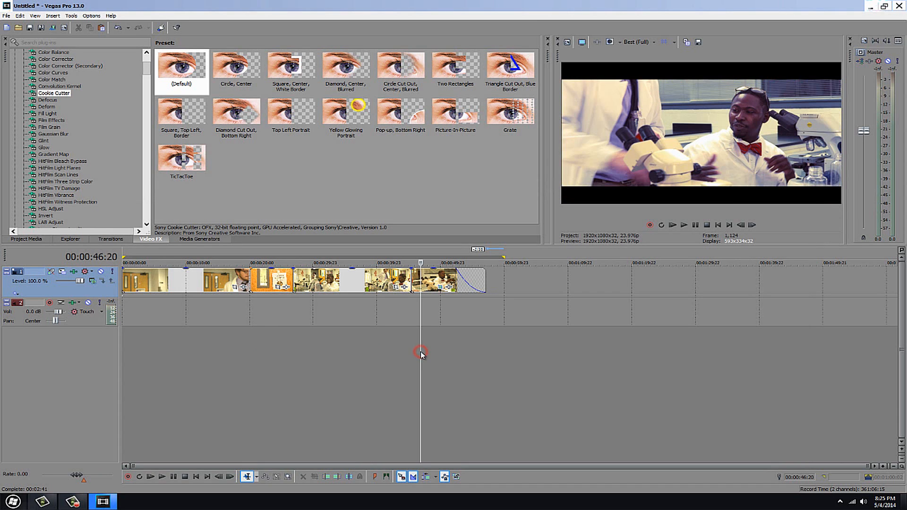
Examine the graded look across the sequence, comparing frames such as 00:00:33:14, 00:00:50:02, 00:00:19:08, 00:00:07:08 and 00:00:51:19.
click(448, 356)
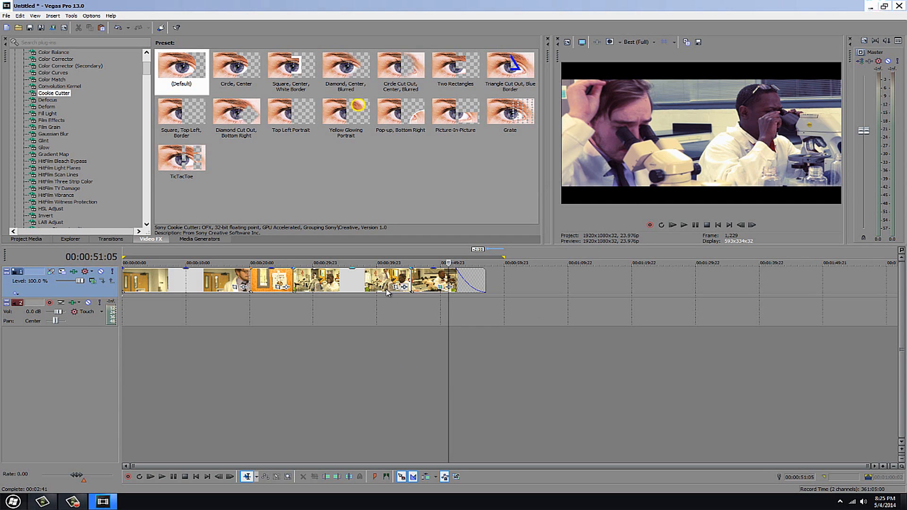
click(286, 309)
click(337, 311)
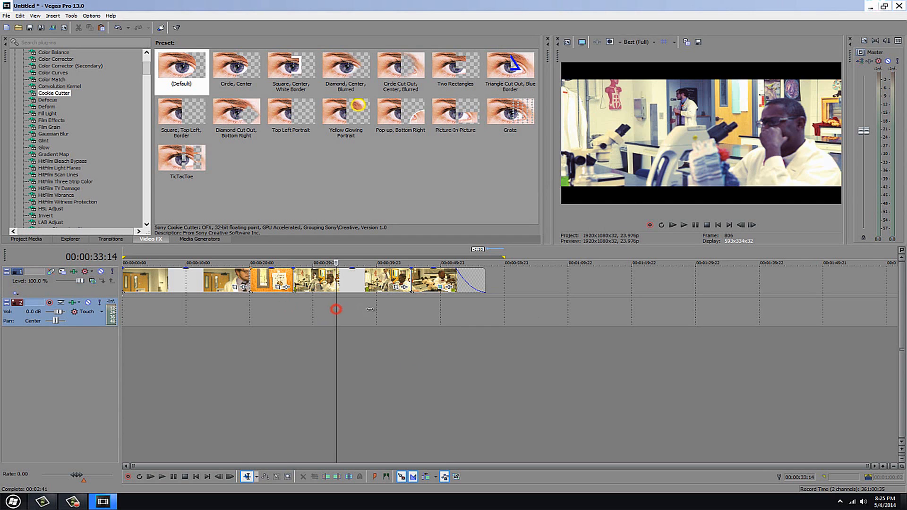
click(442, 316)
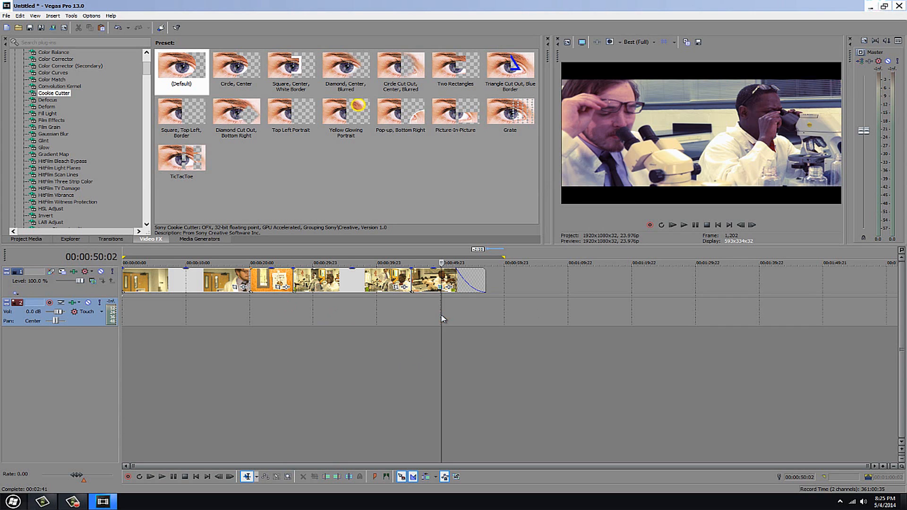
click(300, 314)
click(246, 308)
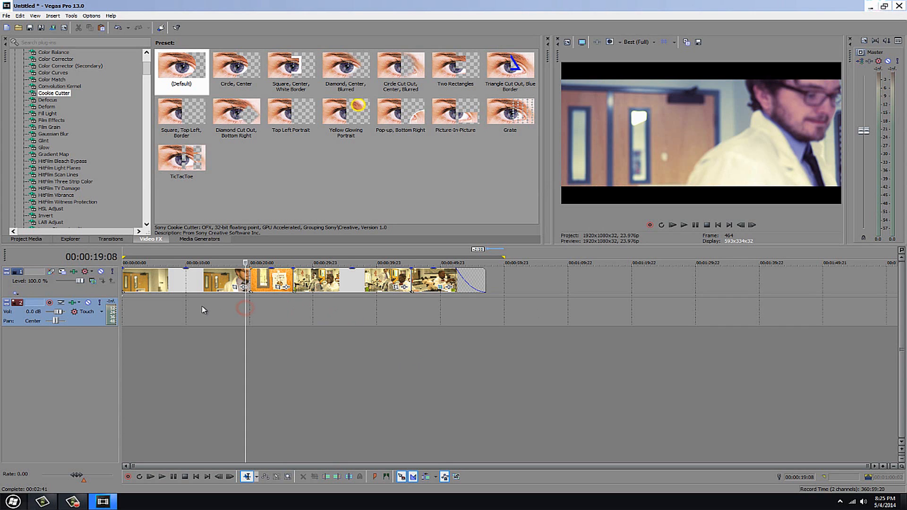
click(205, 311)
click(169, 312)
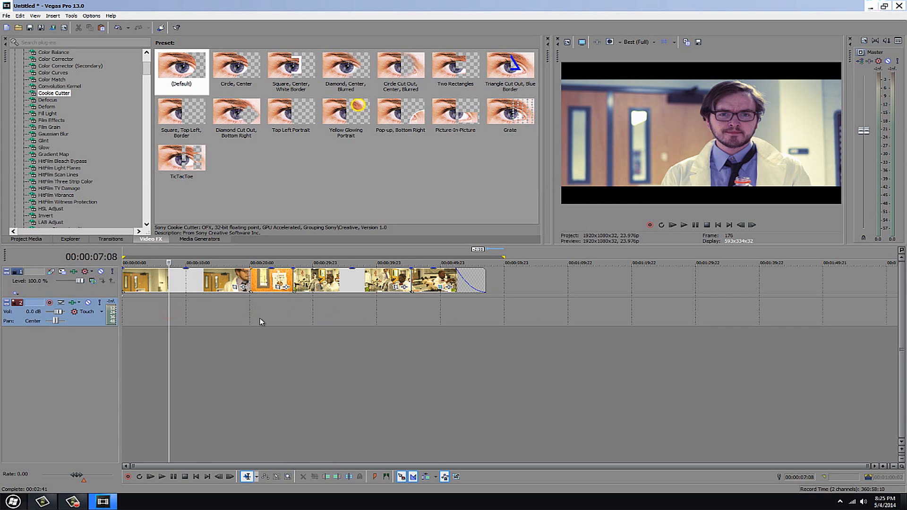
click(314, 318)
click(452, 322)
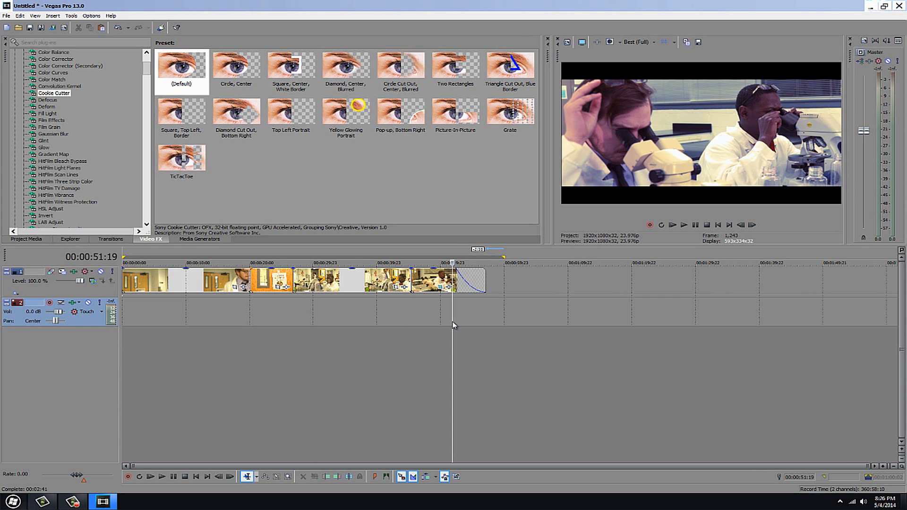
Recheck color consistency between the doorway, warning sign and microscope shots, including frames 00:00:09:15, 00:00:22:21, 00:00:38:18 and 00:00:50:18.
click(334, 315)
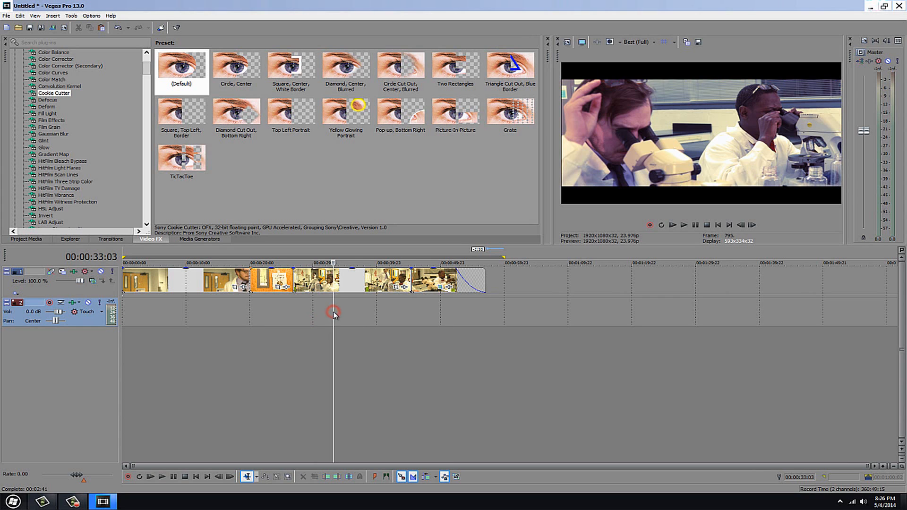
click(250, 323)
click(184, 312)
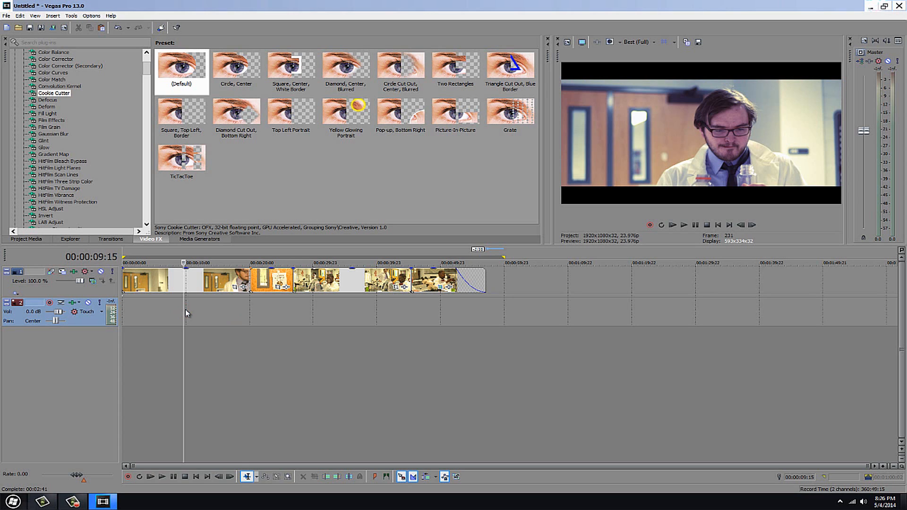
click(267, 309)
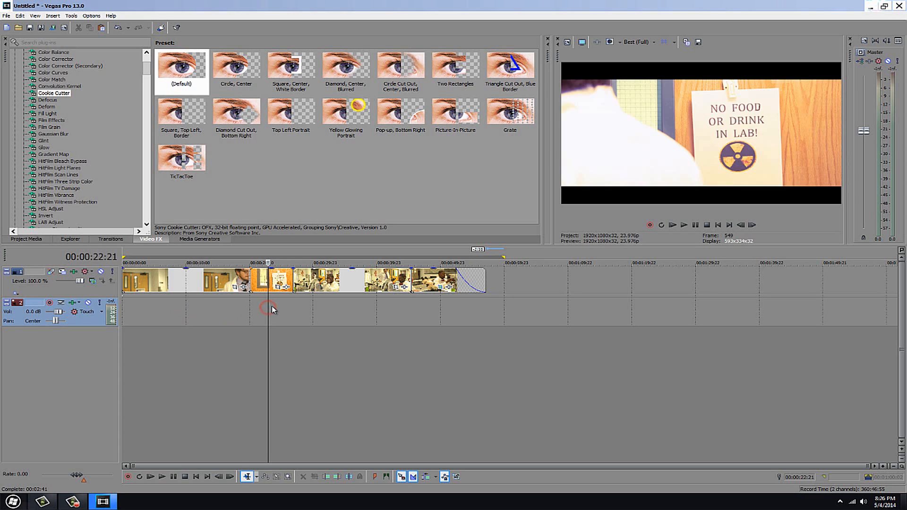
click(332, 310)
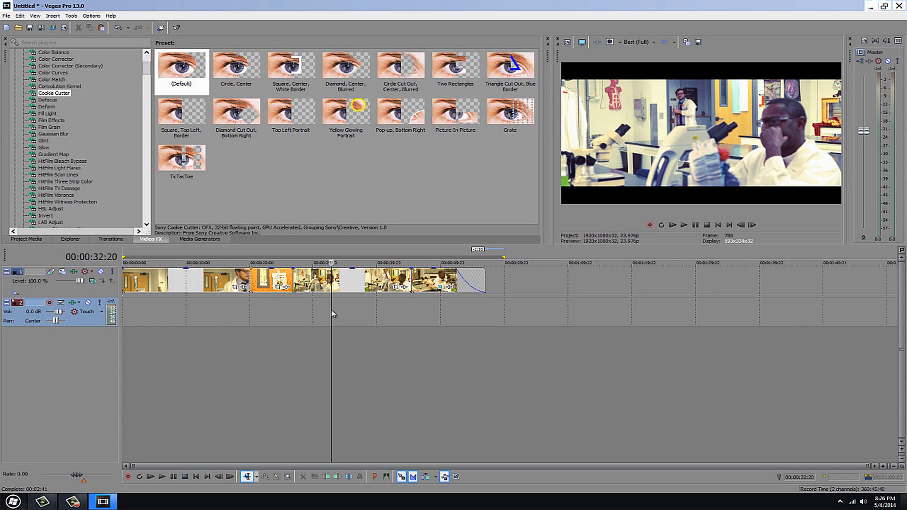
click(369, 314)
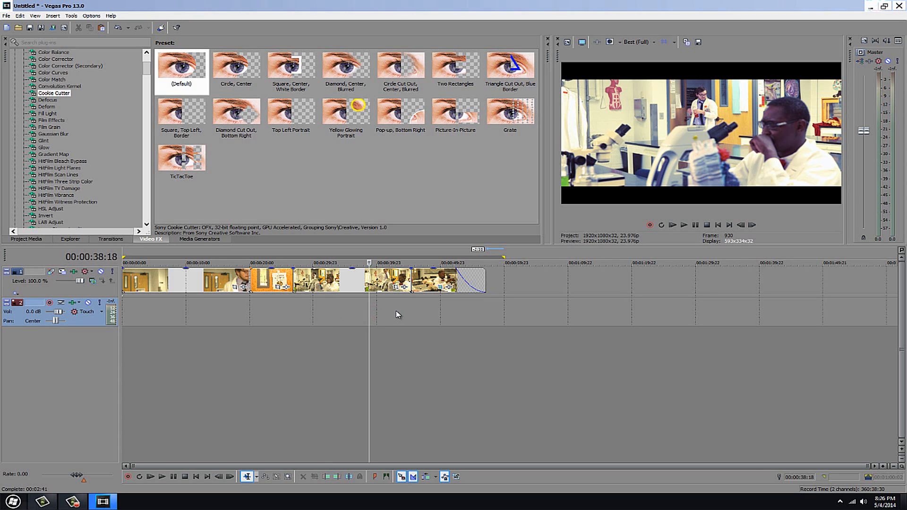
click(431, 316)
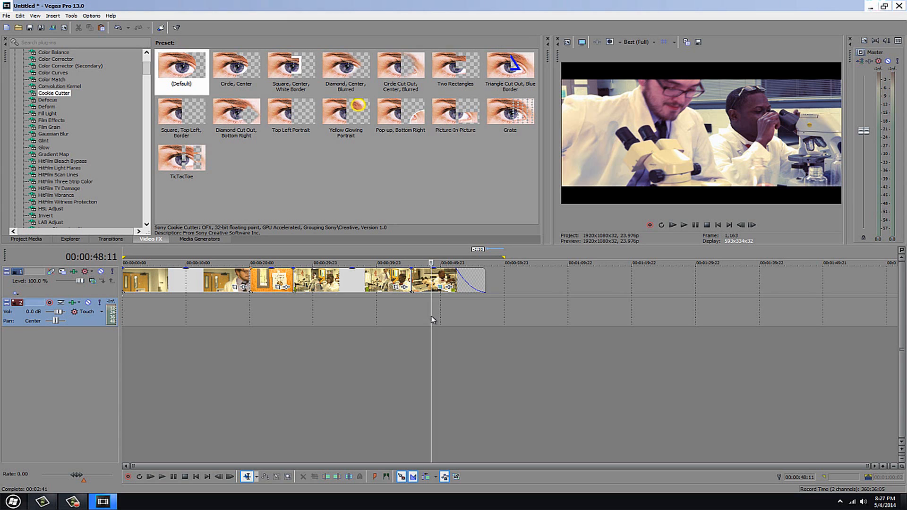
click(348, 313)
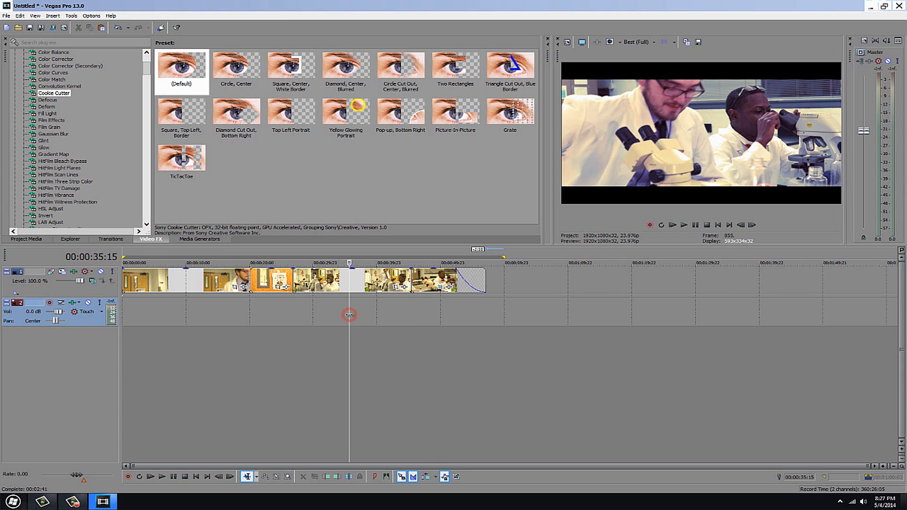
click(445, 307)
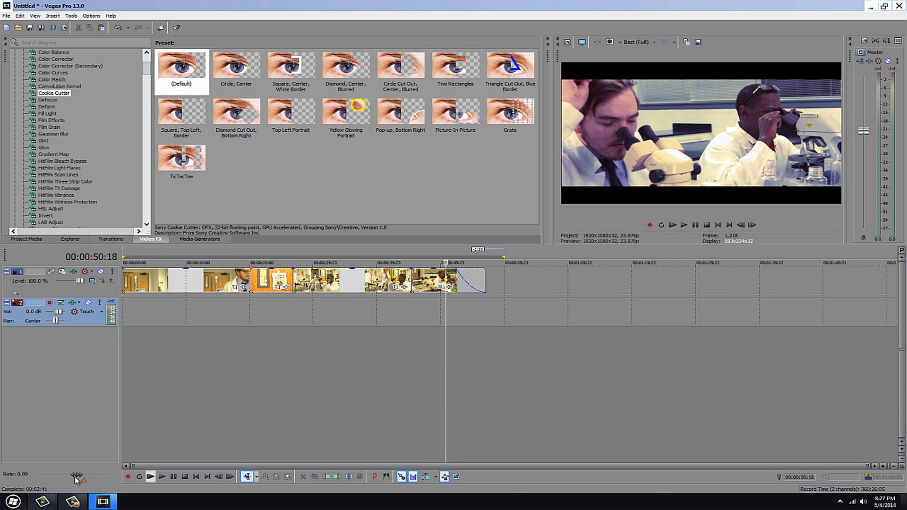
click(73, 502)
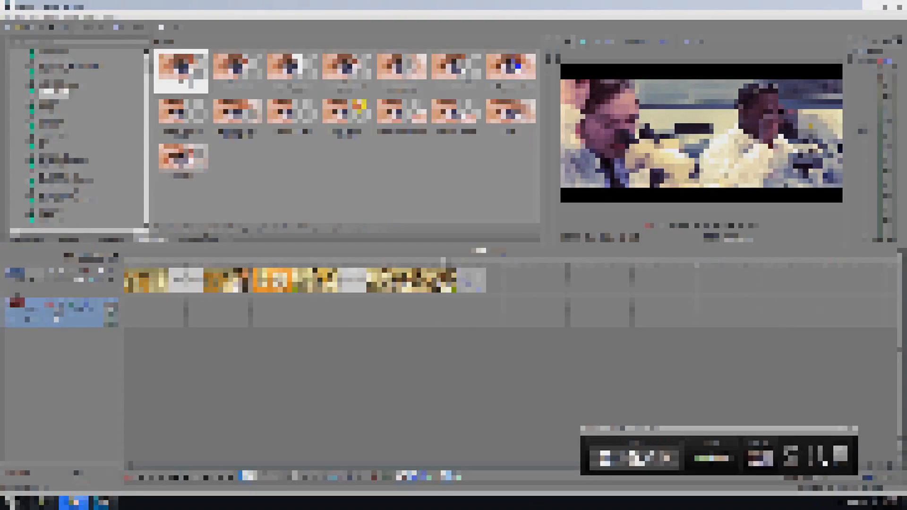